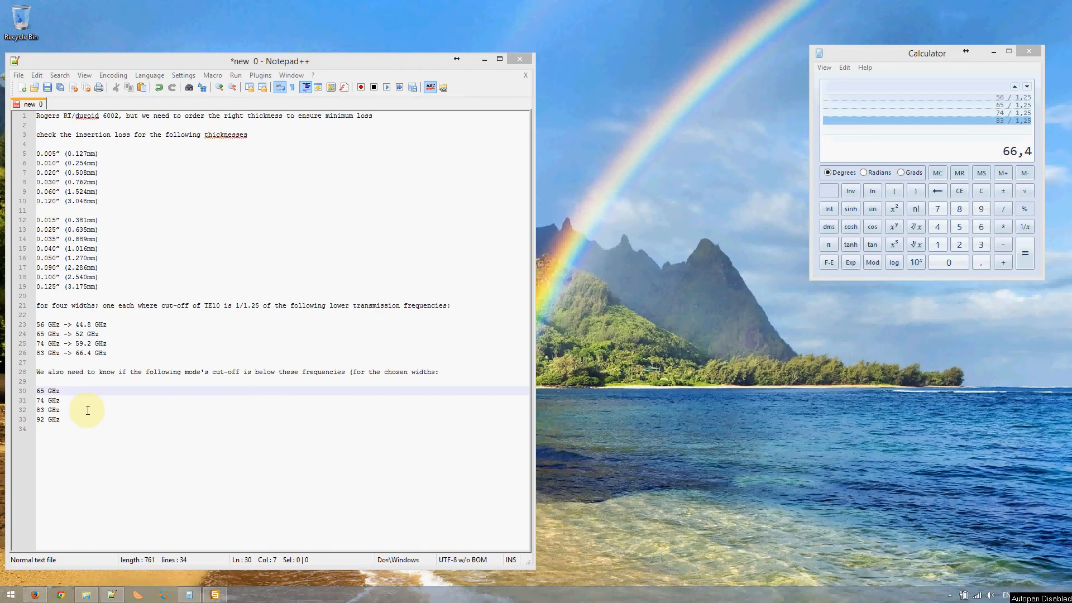
- Bring up the siw.png substrate-integrated waveguide diagram in Firefox
click(35, 594)
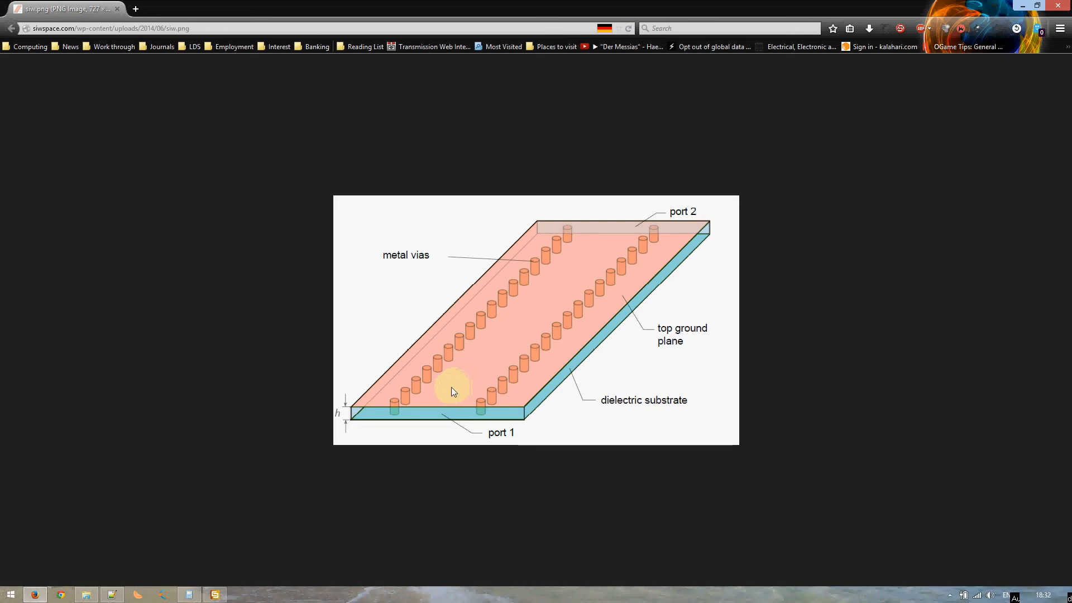
- Minimise the Firefox diagram to return to the Notepad++ notes and Calculator
click(35, 594)
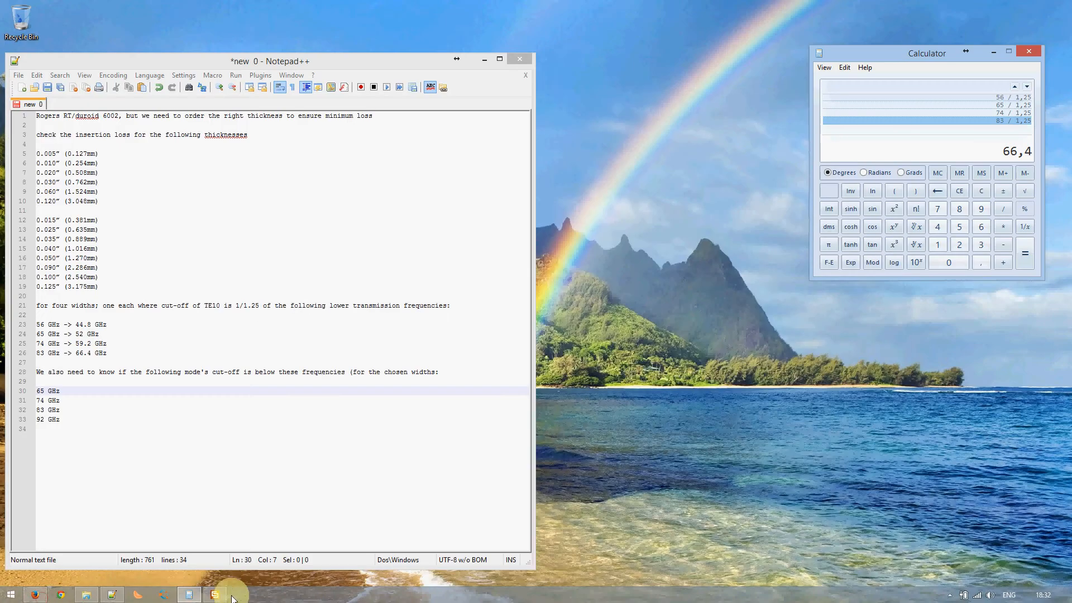
- Bring CST Studio Suite forward and start a new project template from the waveguide coupler entry
click(228, 593)
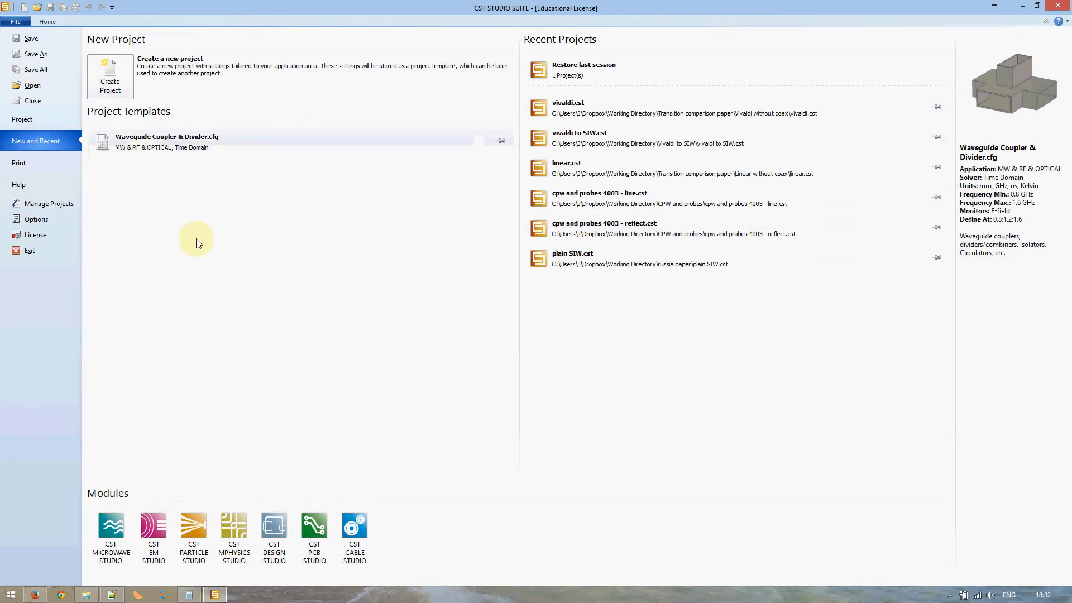
click(163, 139)
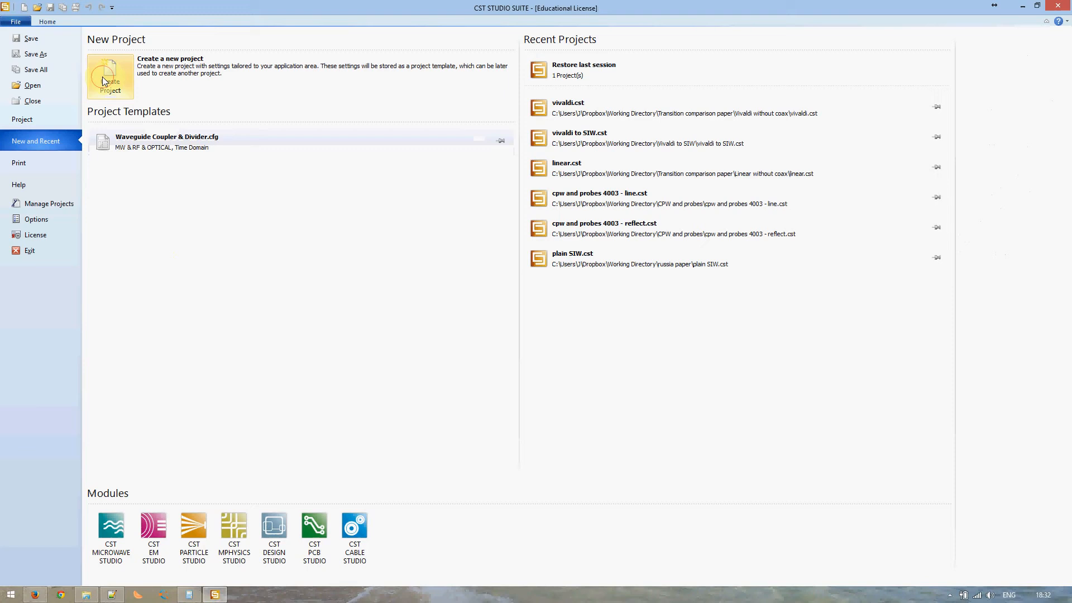
click(187, 138)
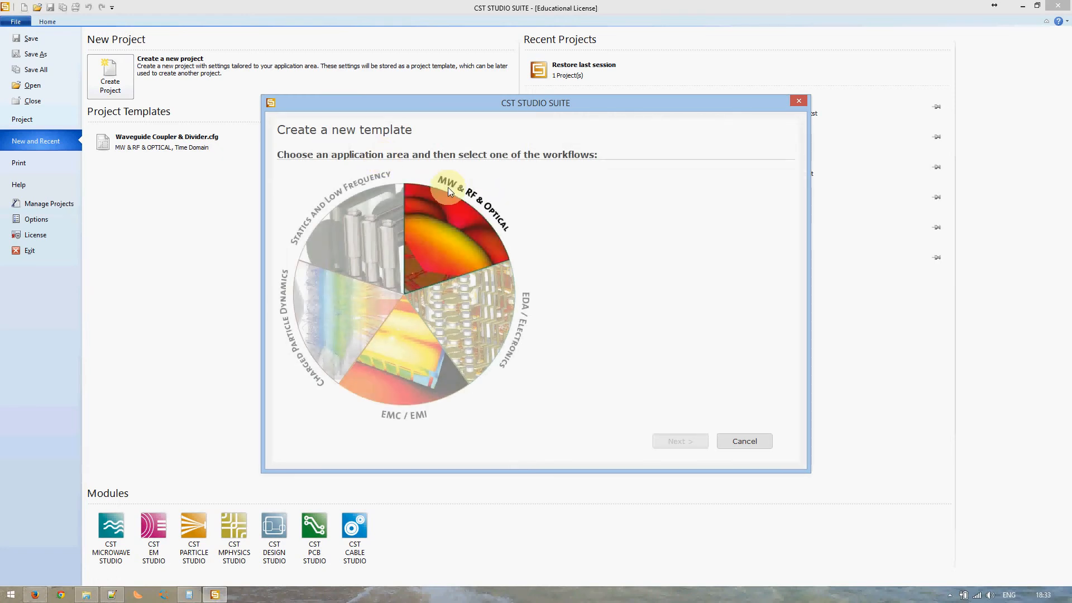
- Choose MW & RF & Optical, Circuit & Components, then the Waveguide Couplers & Dividers workflow
click(447, 236)
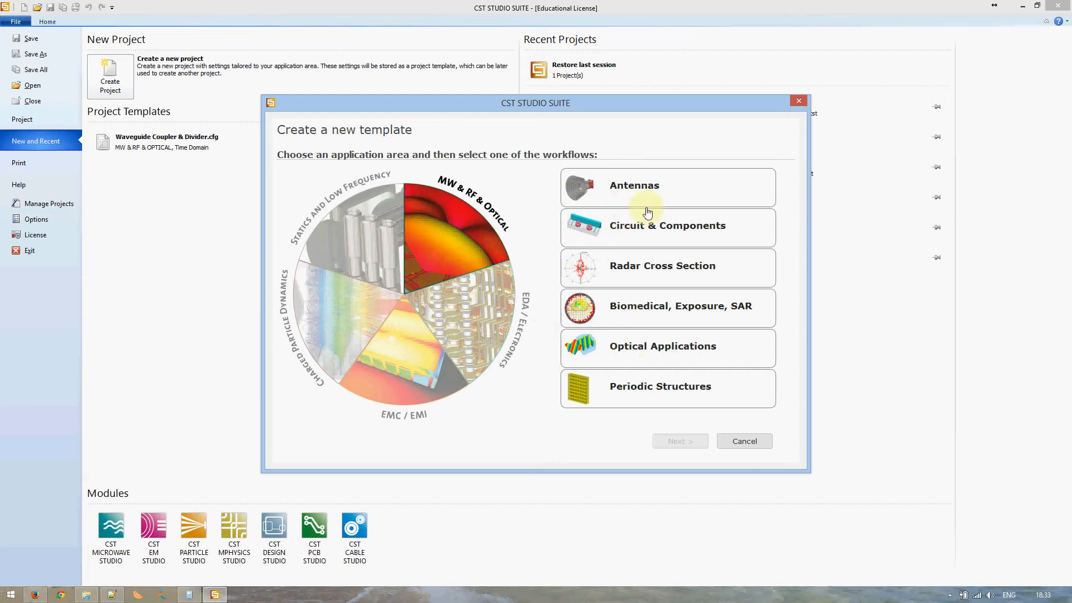
click(643, 226)
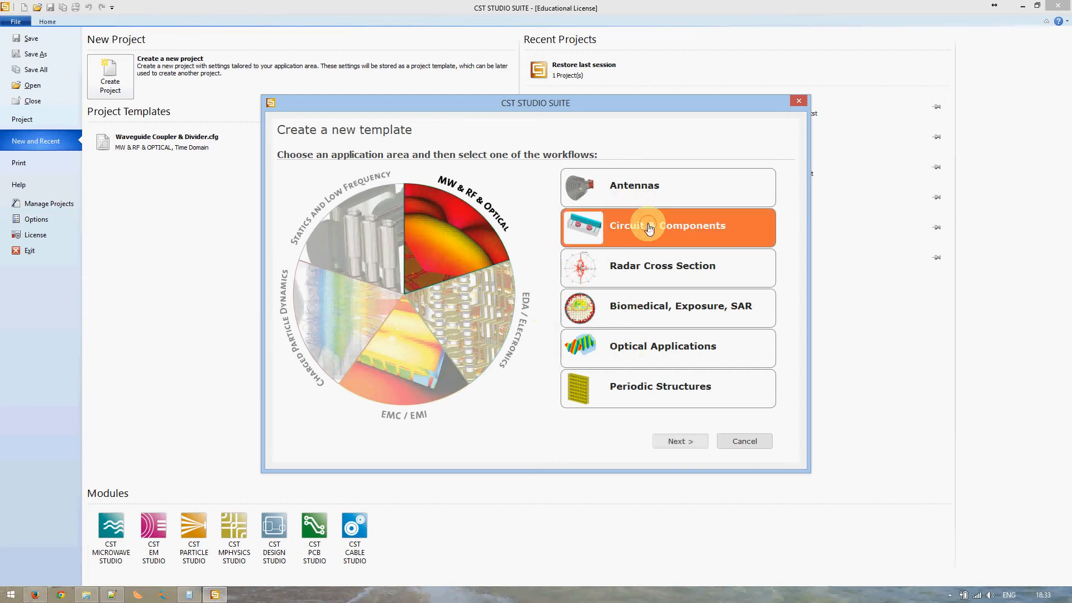
click(674, 442)
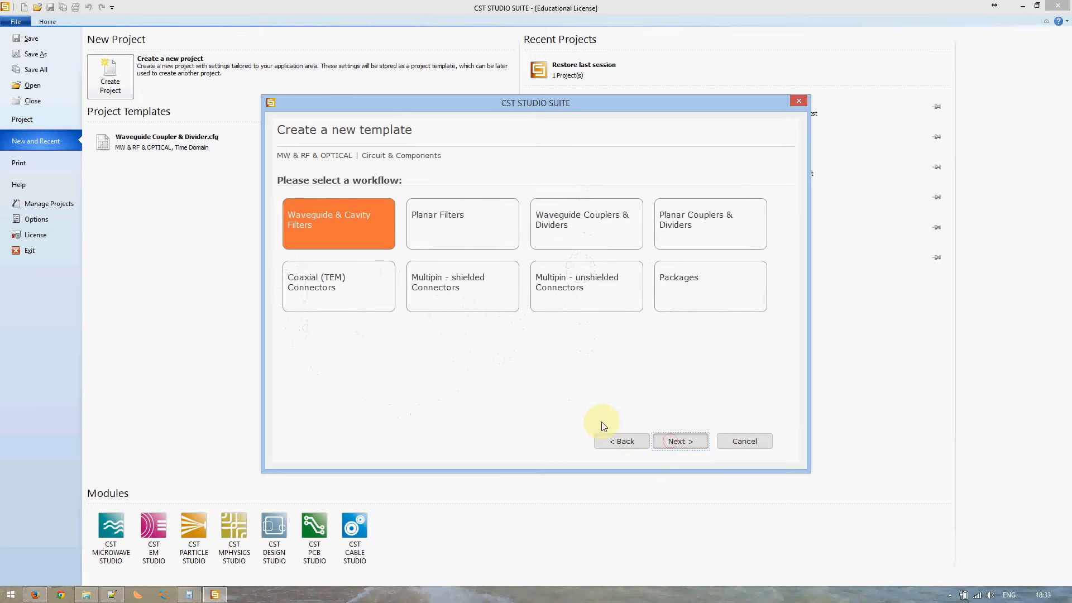
click(584, 220)
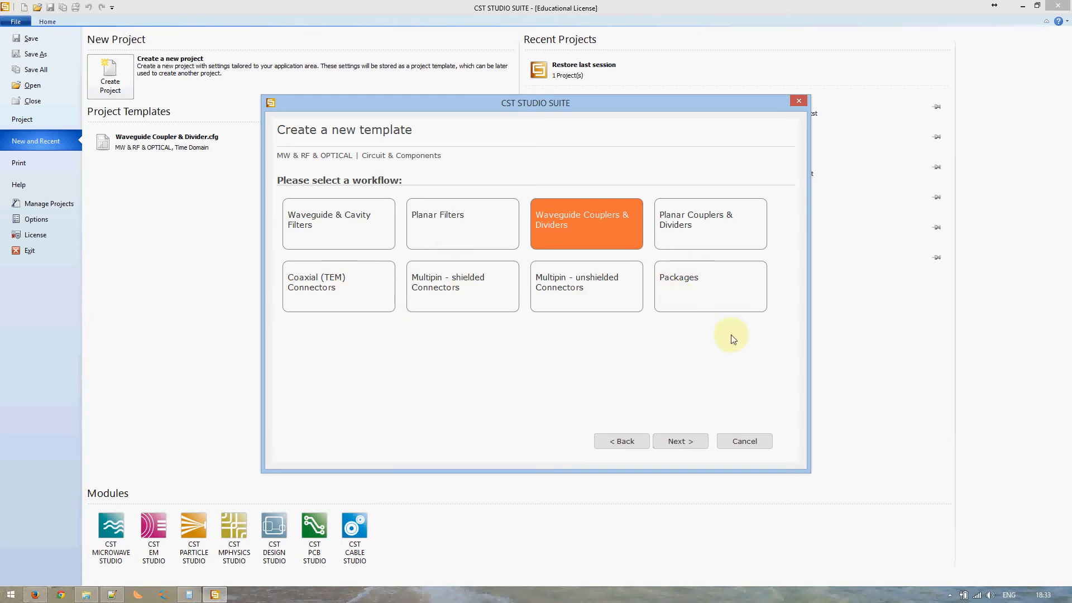
click(681, 441)
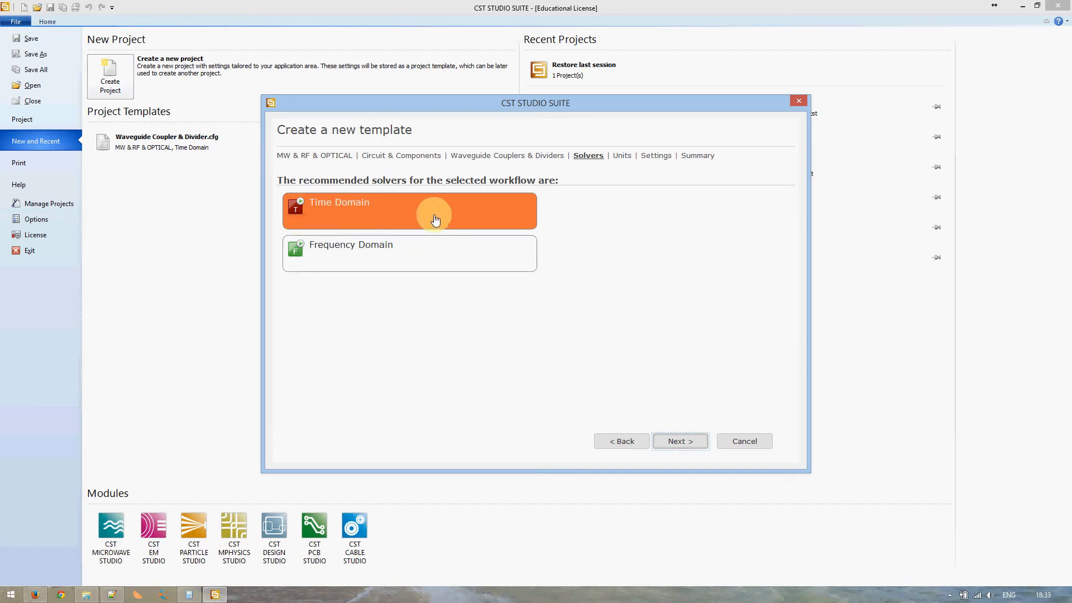
- Accept the Time Domain solver and keep units at mm, GHz, ns and Kelvin
click(681, 442)
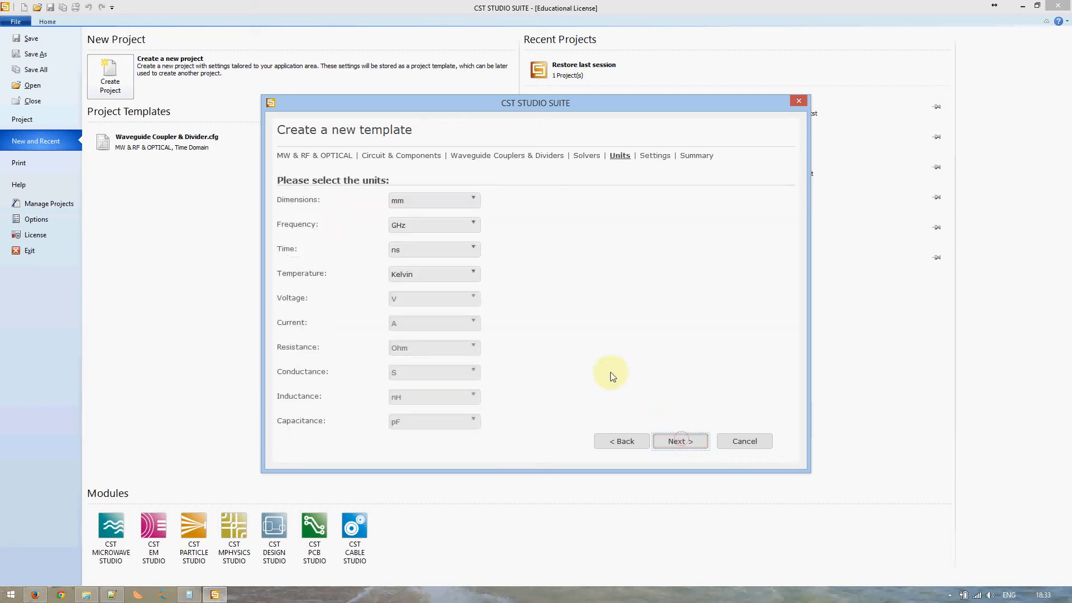
click(450, 202)
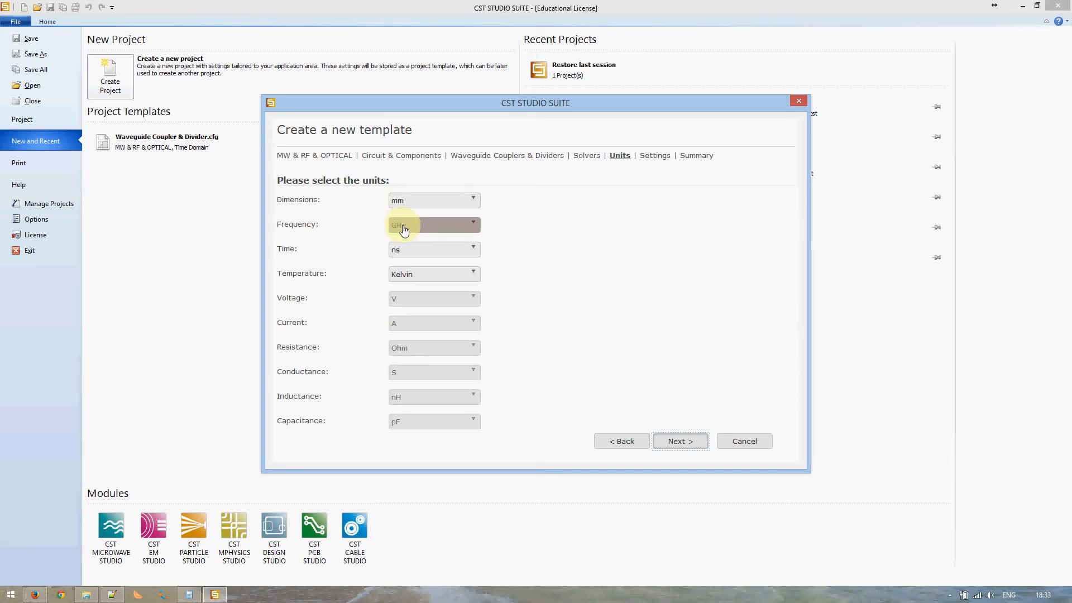
click(112, 594)
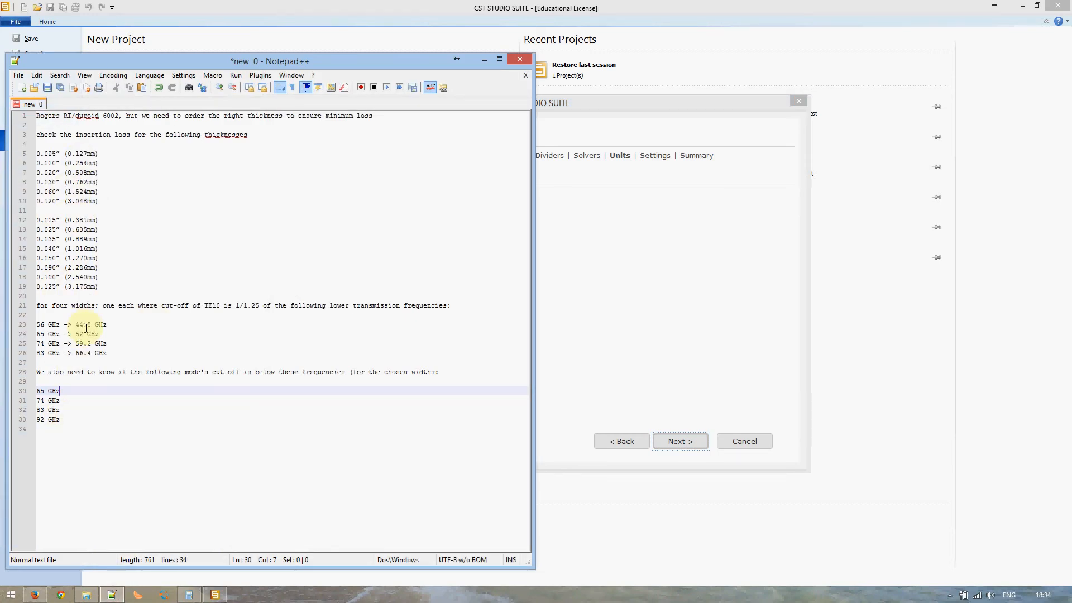
click(542, 147)
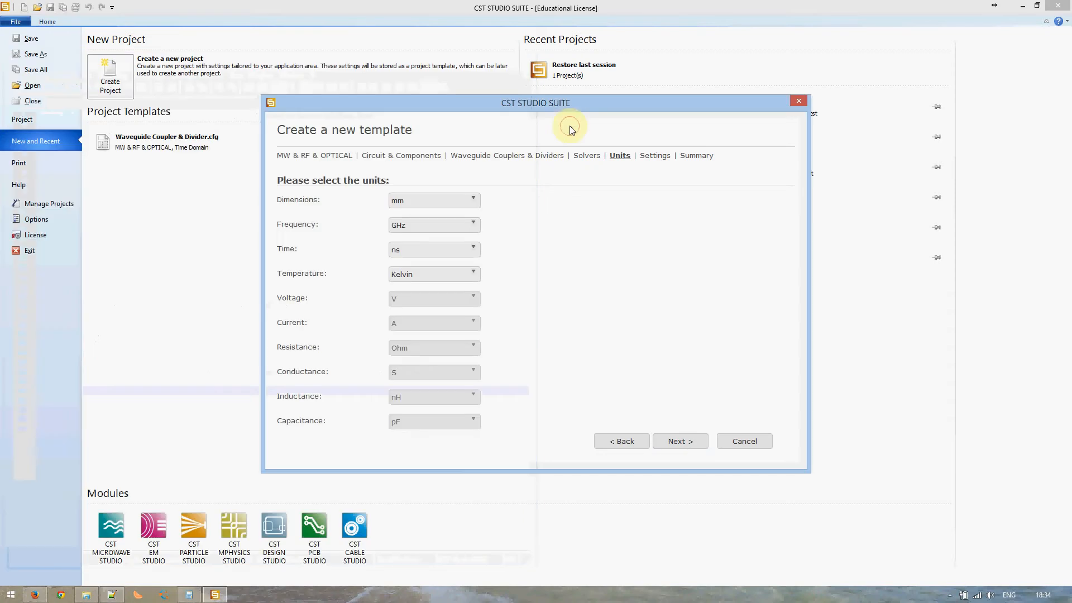
click(422, 205)
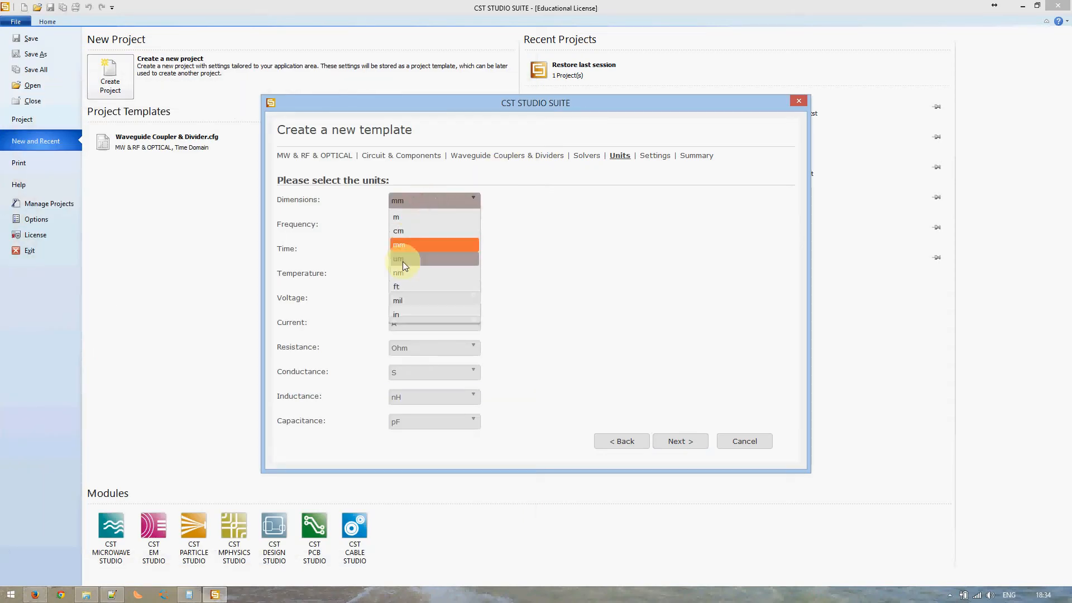
click(524, 228)
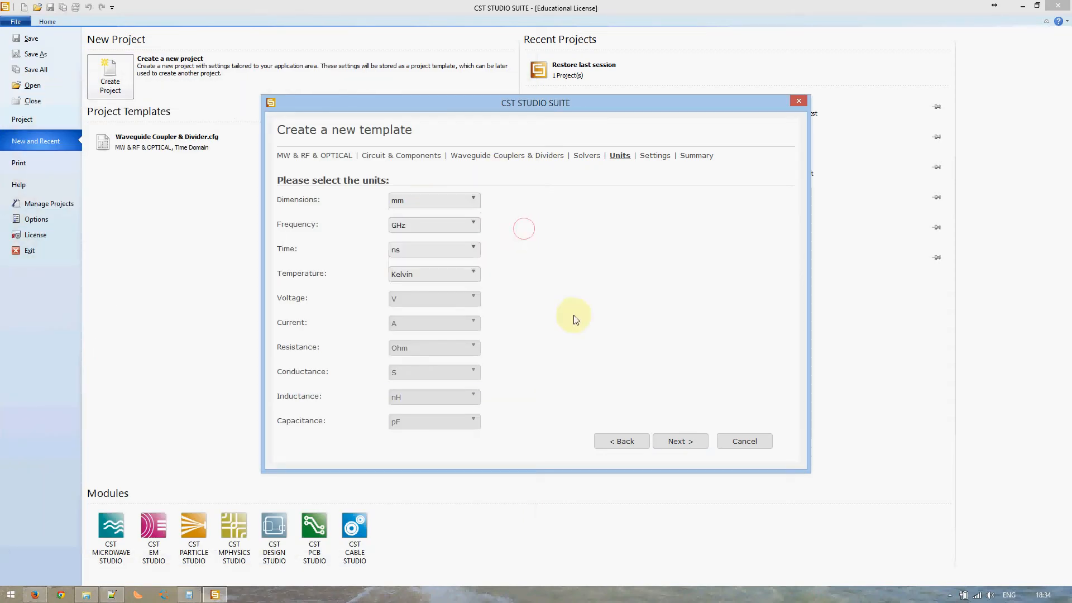
click(674, 444)
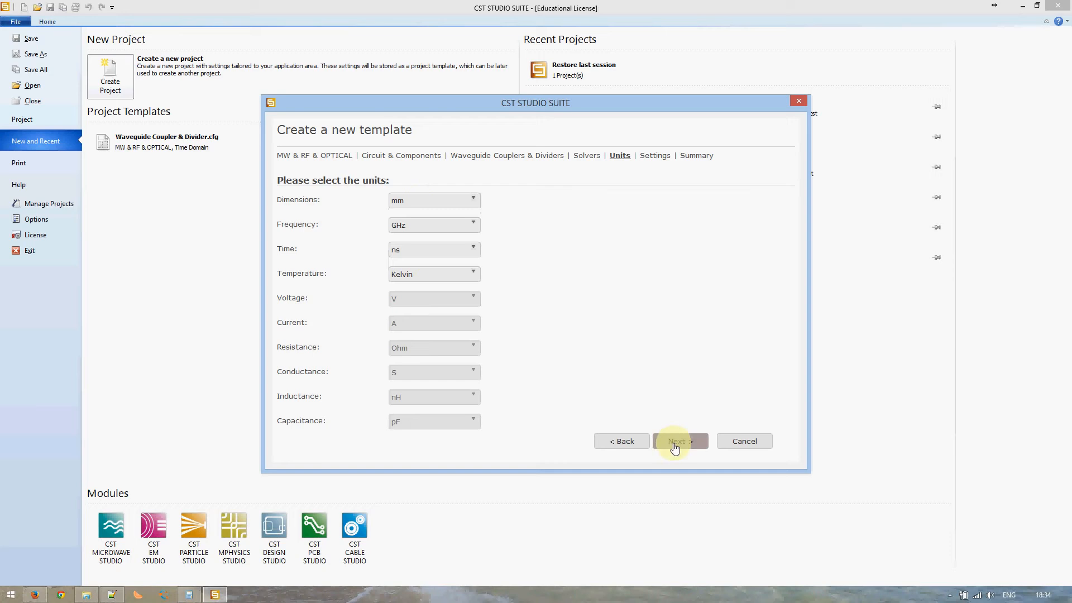
click(420, 199)
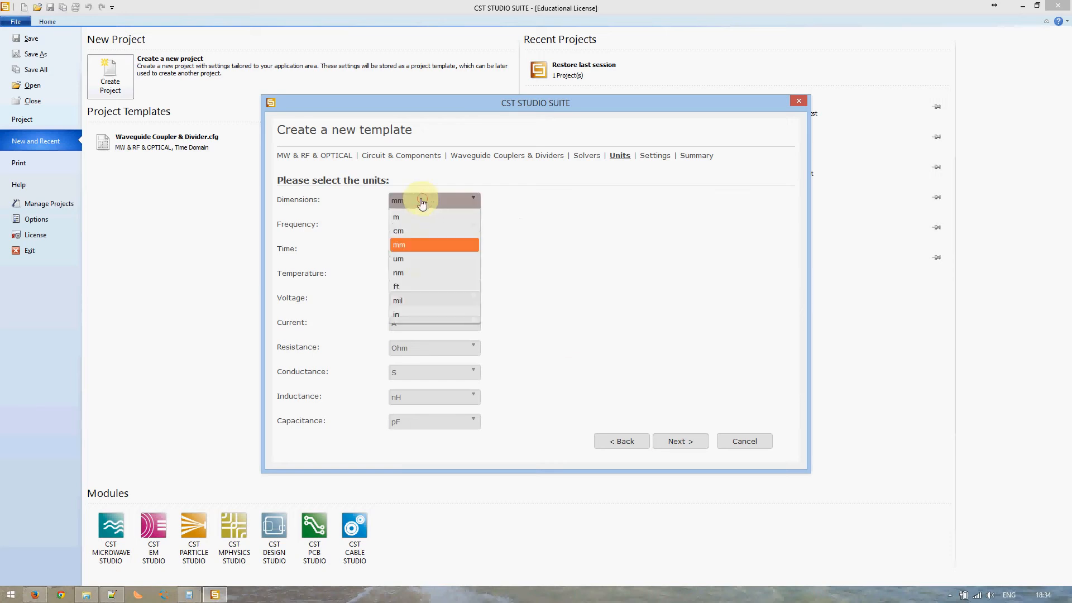
click(547, 215)
click(680, 442)
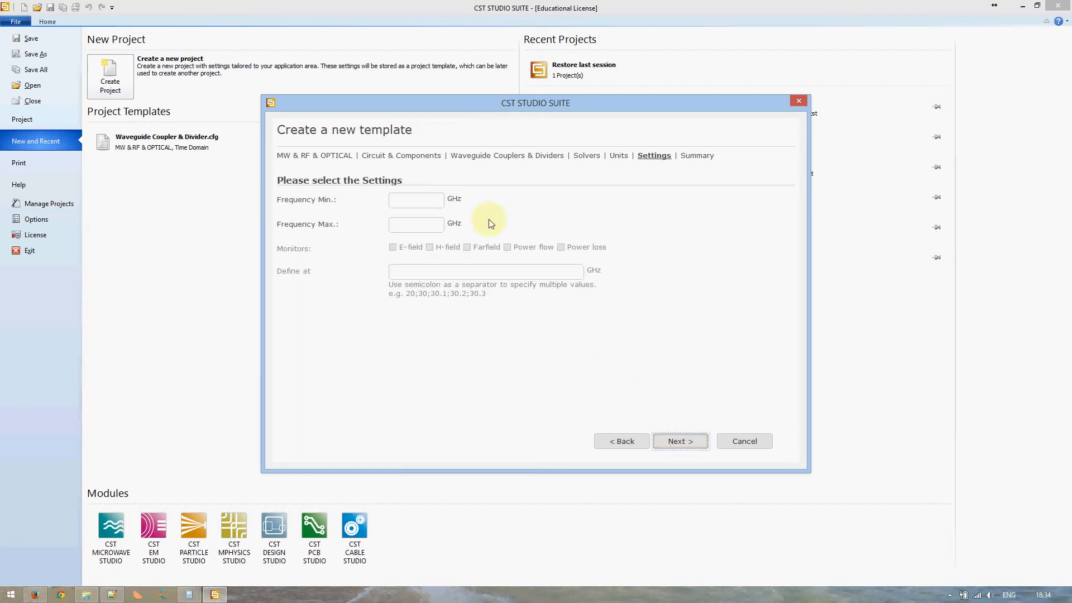
- Set the frequency range to 56–83 GHz, checked against the notes, and go to the Summary
click(423, 199)
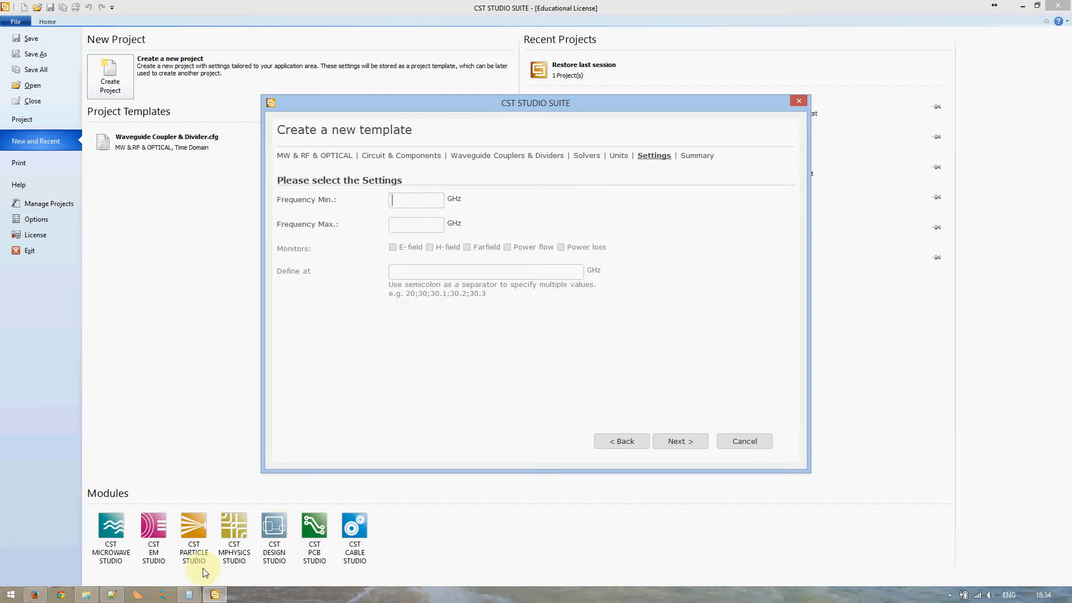
click(106, 595)
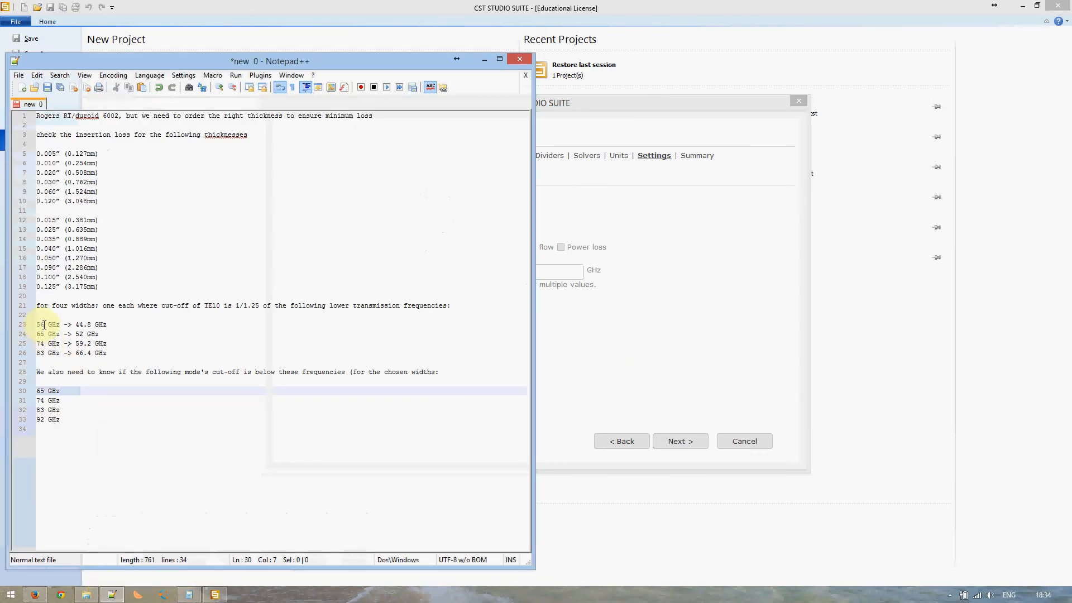
click(117, 593)
click(440, 205)
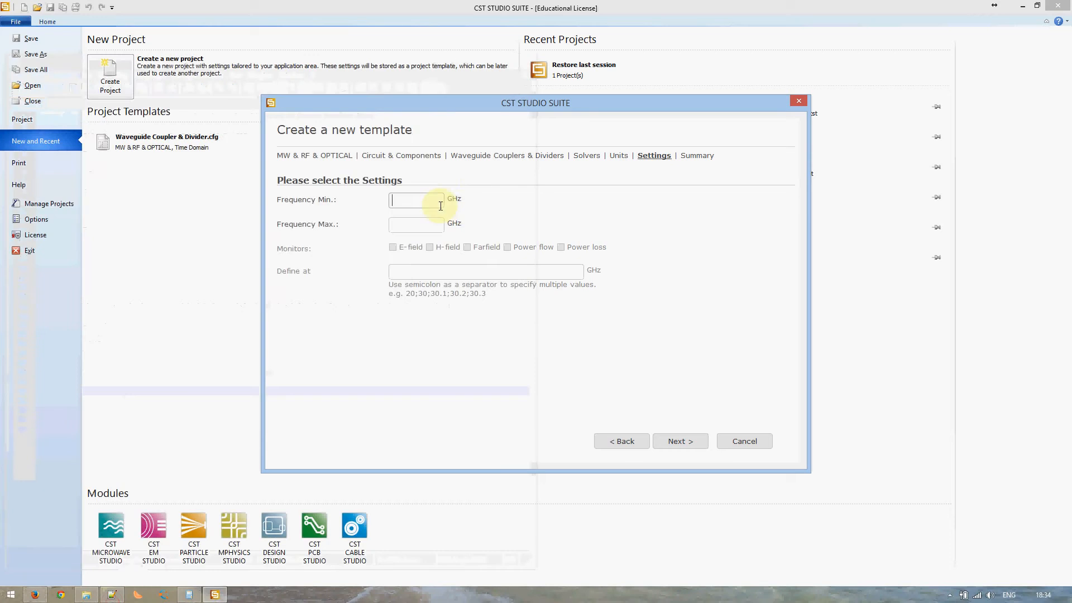
text(56)
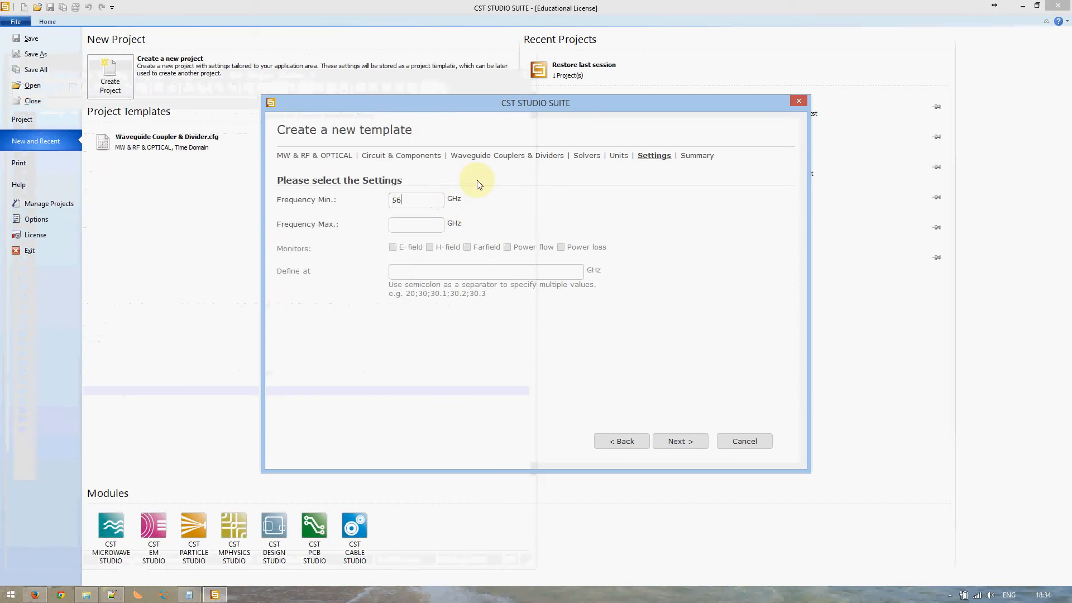
click(418, 225)
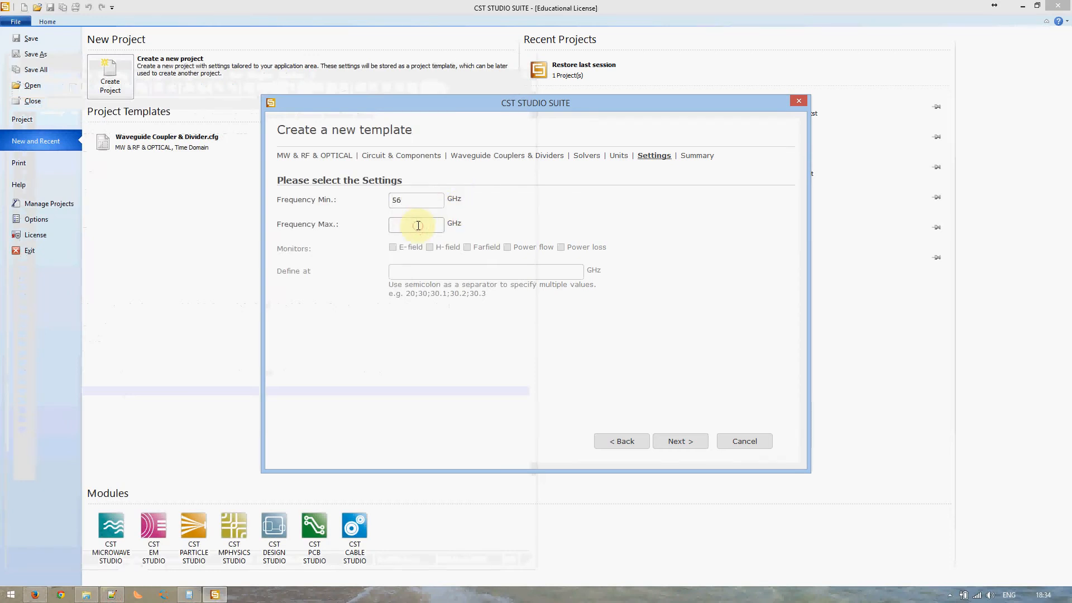
text(83)
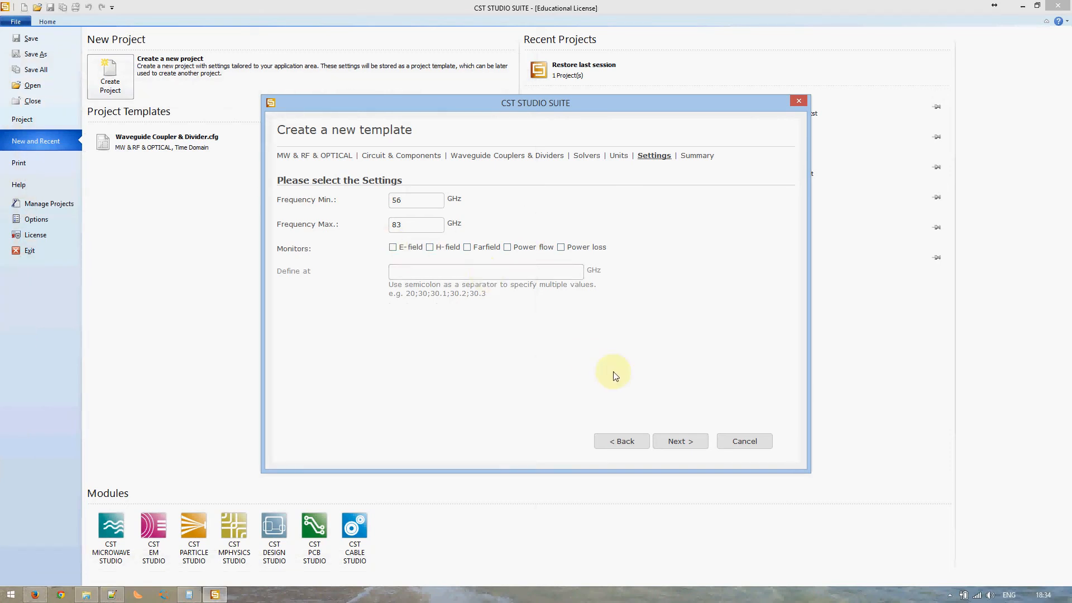
click(675, 439)
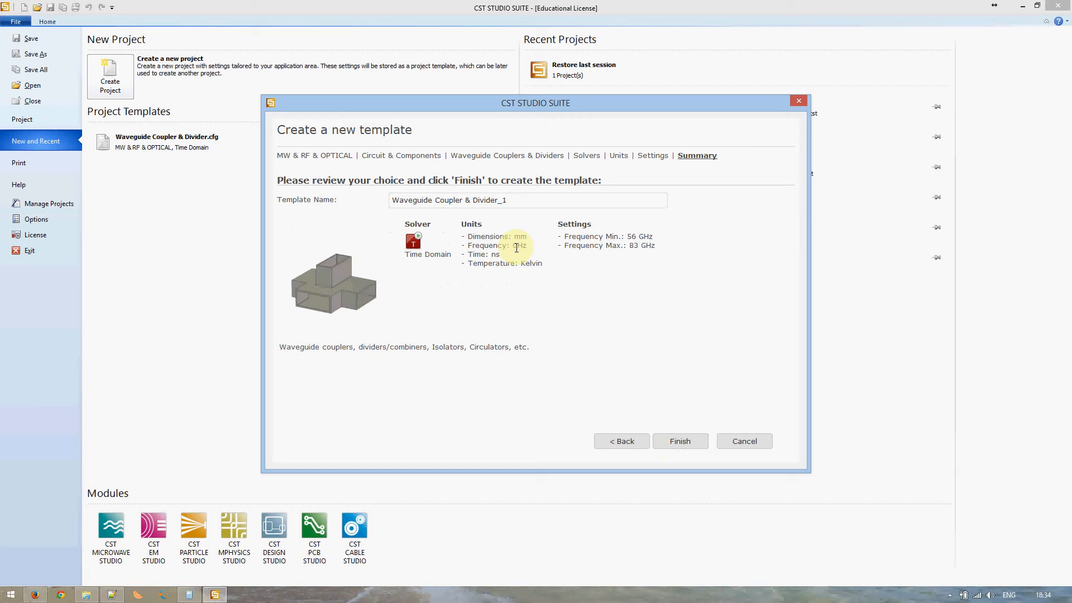
- Select the _1 suffix in the template name and finish, opening project Untitled_0
drag(497, 200, 507, 200)
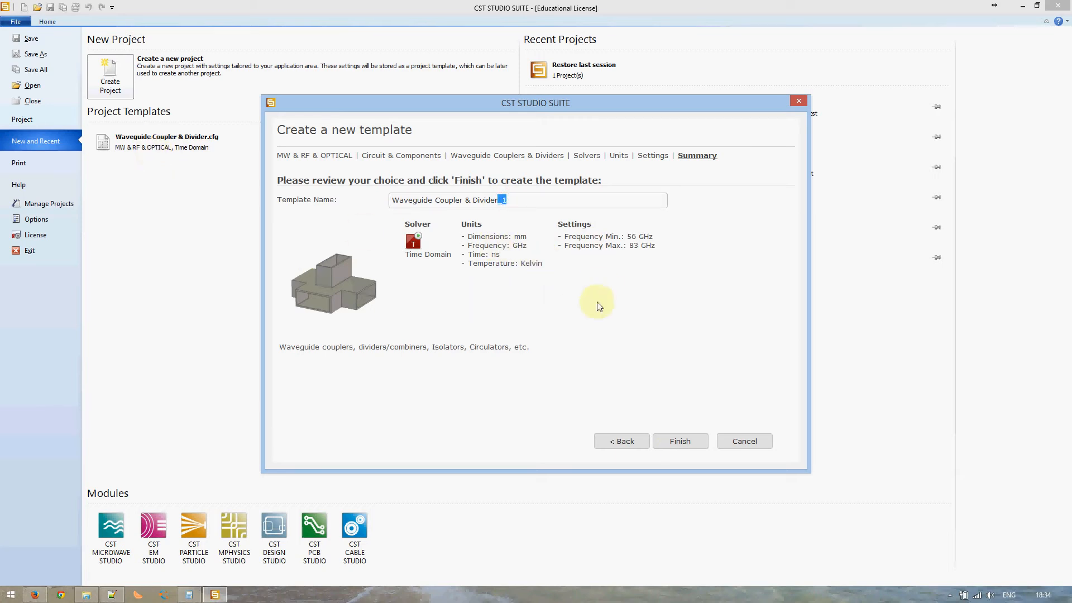
click(679, 441)
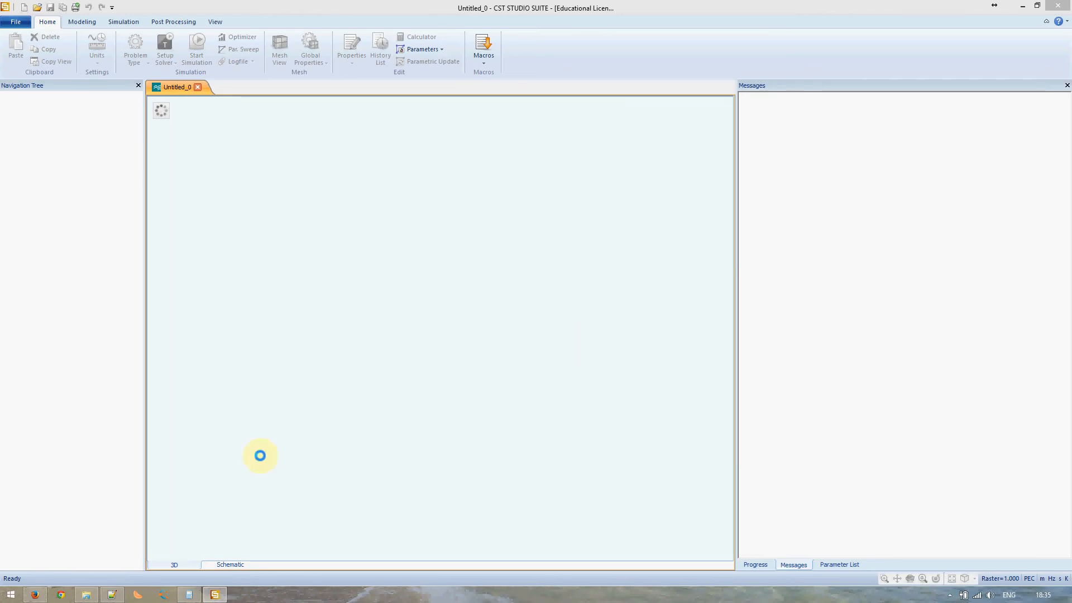
- Use a hidden system tray icon's menu, then show the empty Parameter List in the bottom panel
mouse_move(209, 592)
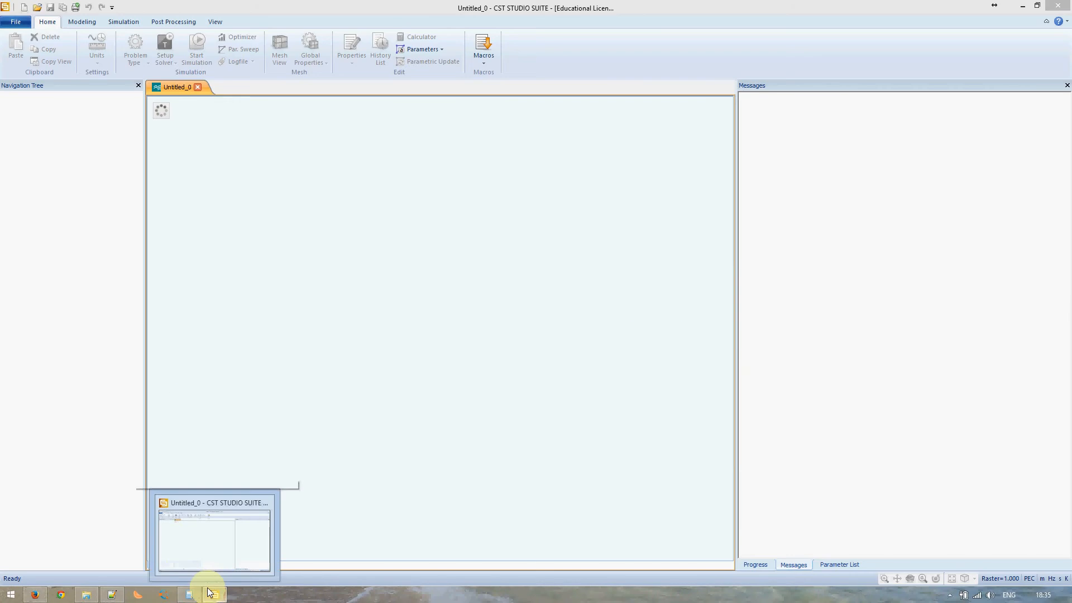
click(950, 596)
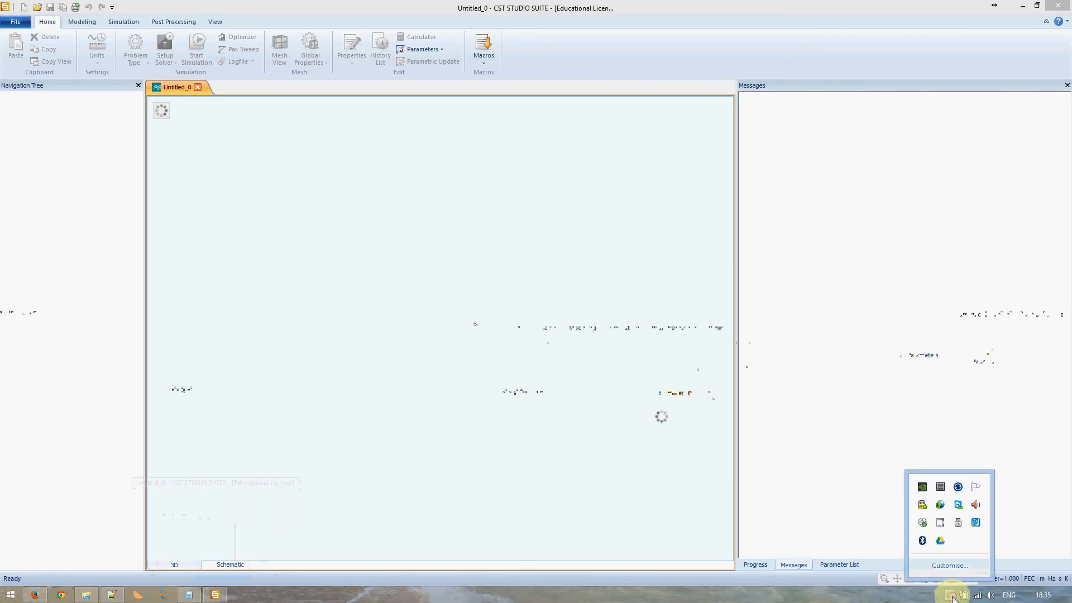
right_click(942, 523)
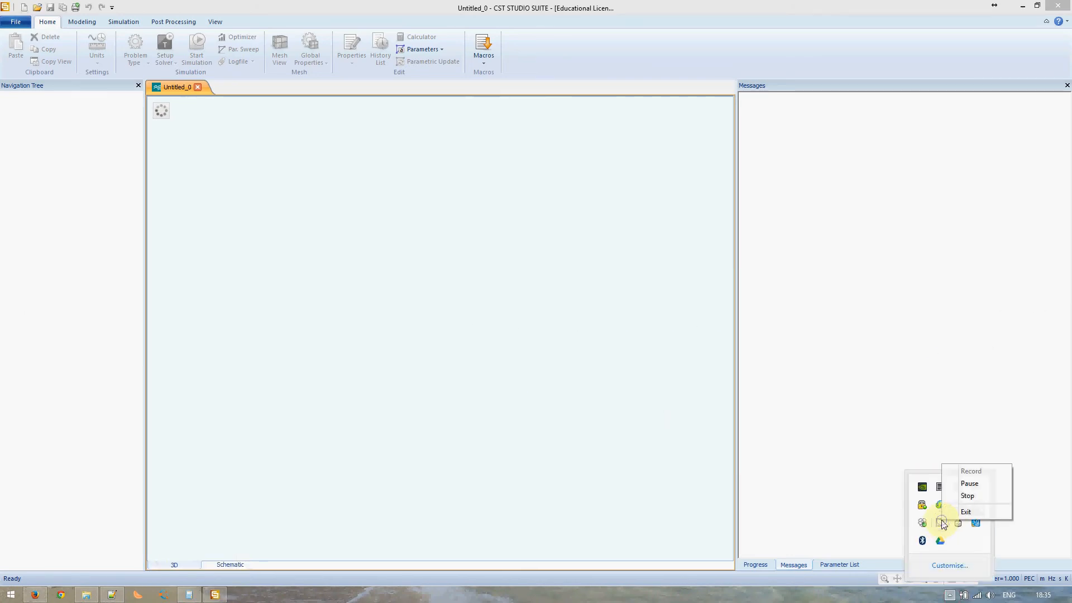
click(774, 461)
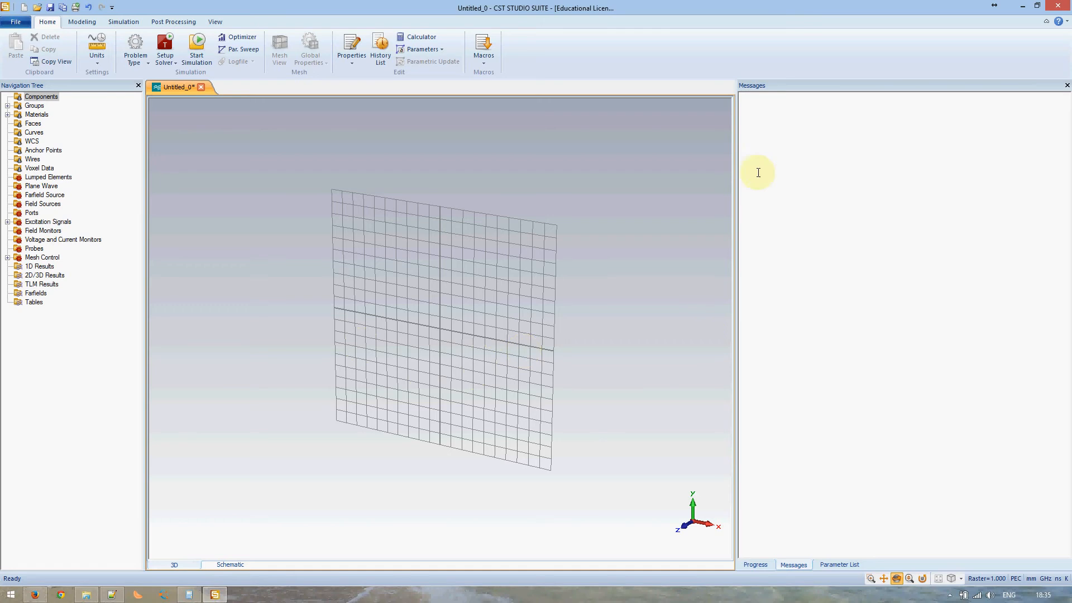
click(762, 565)
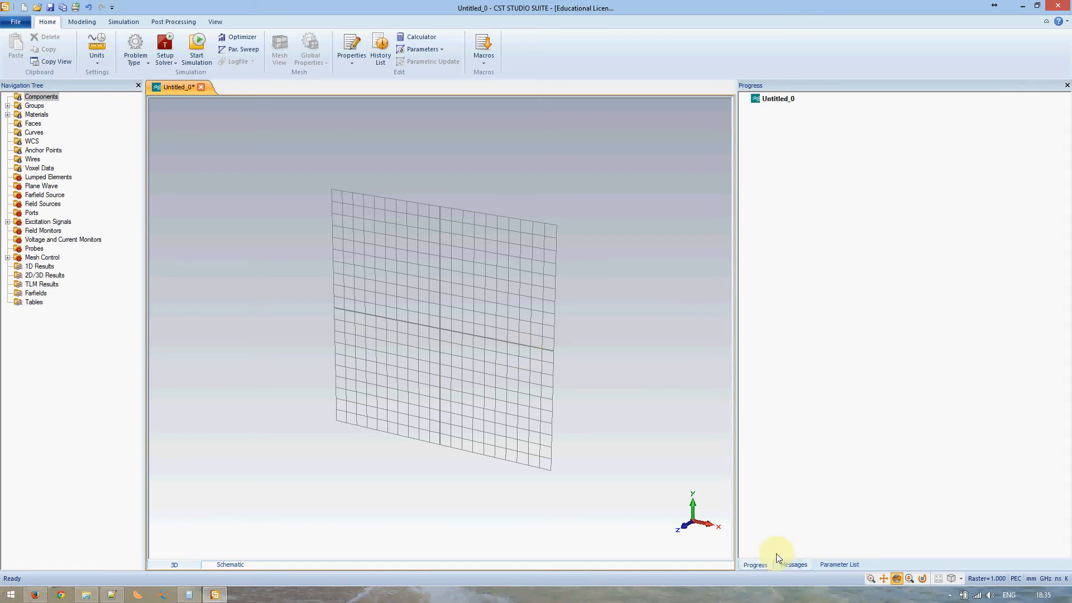
click(839, 564)
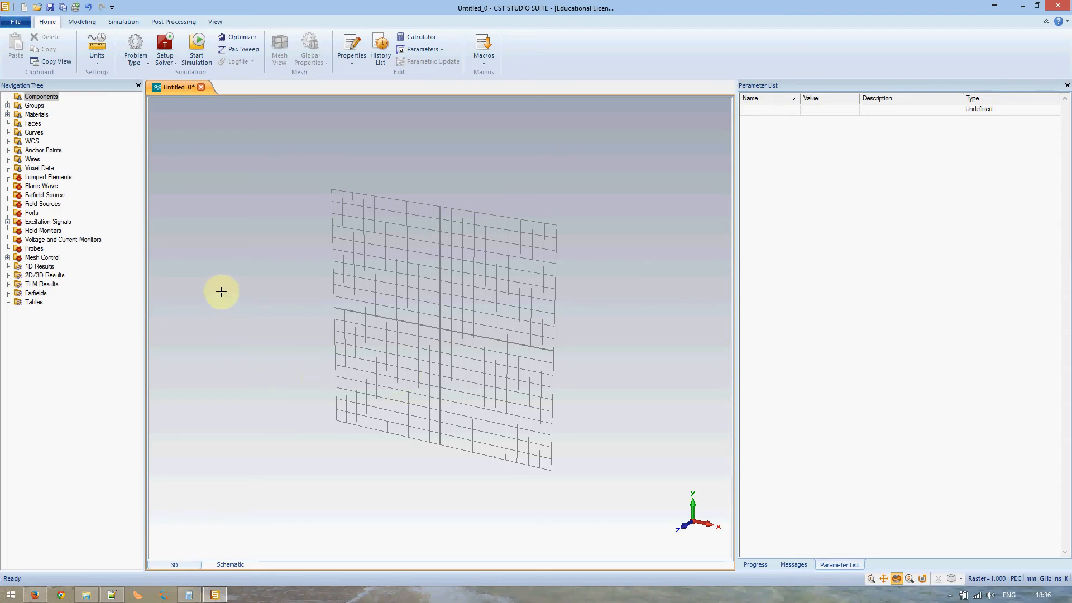
- Start a Brick from the Modeling tab and open its dialog for solid1 with zero coordinates
click(83, 22)
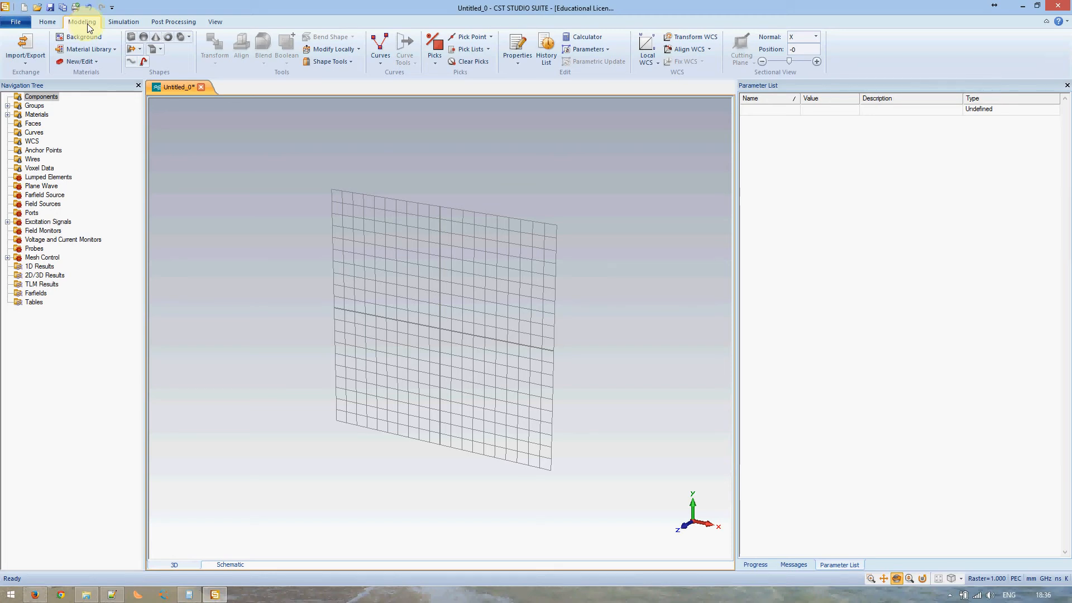
click(126, 39)
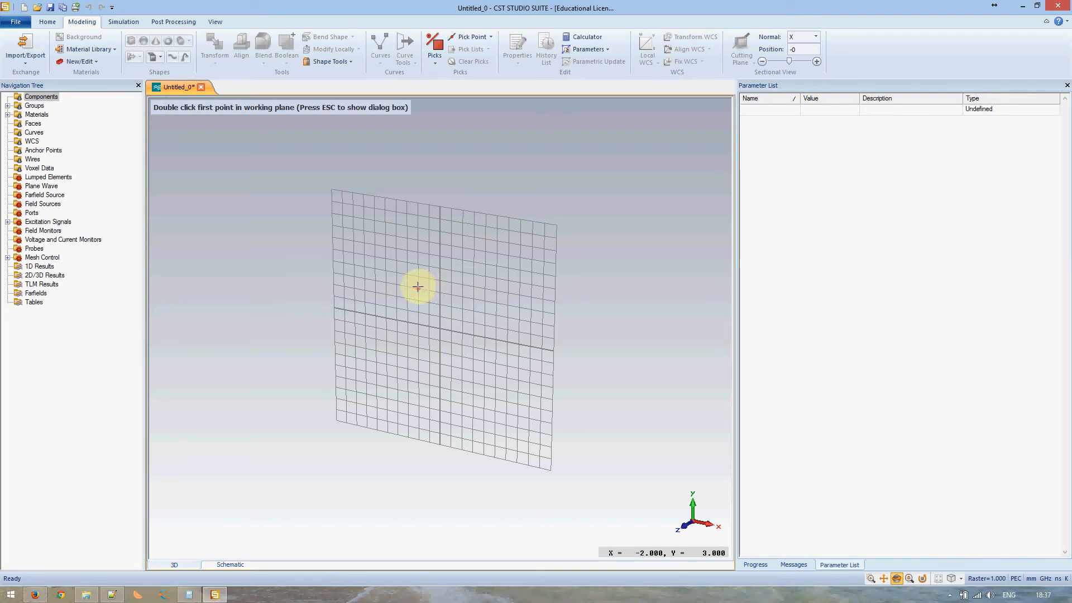
key(Escape)
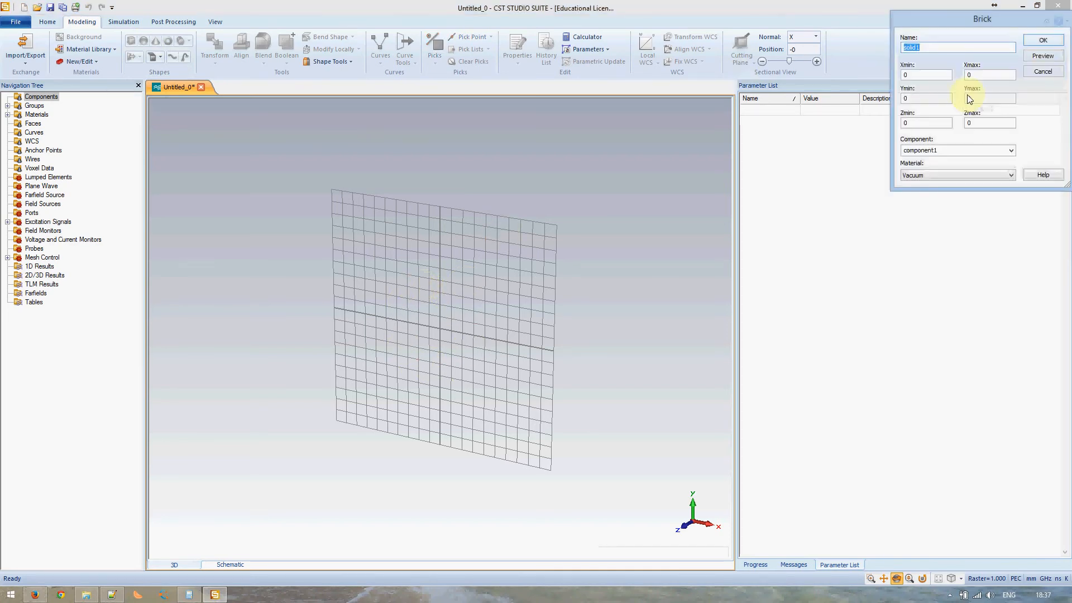
- Name the brick rf_substrate and go to its Xmin coordinate
drag(968, 18, 677, 207)
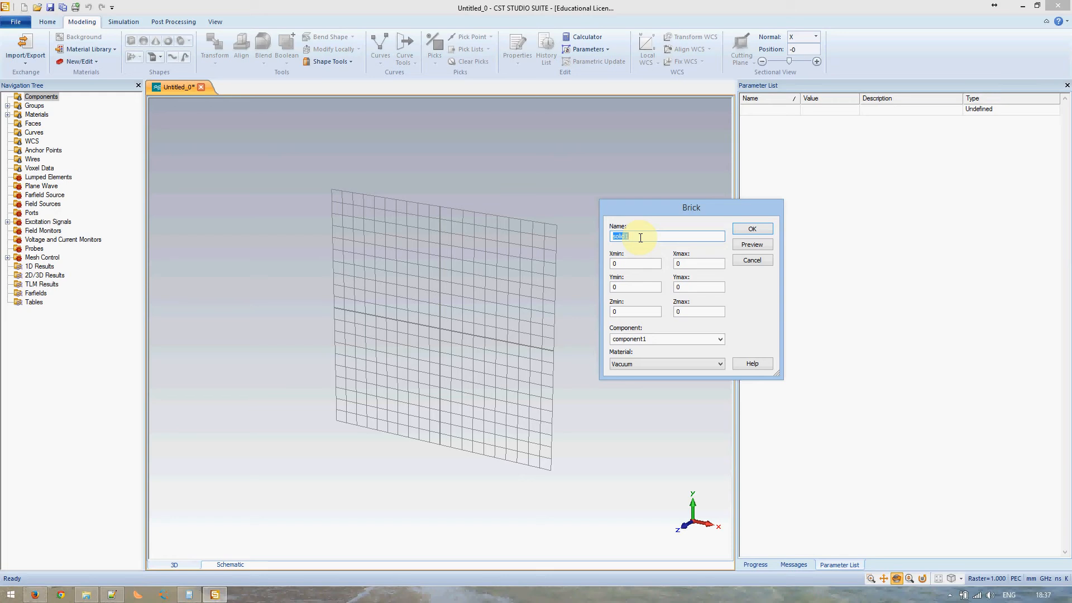
text(rf_substrate)
click(631, 266)
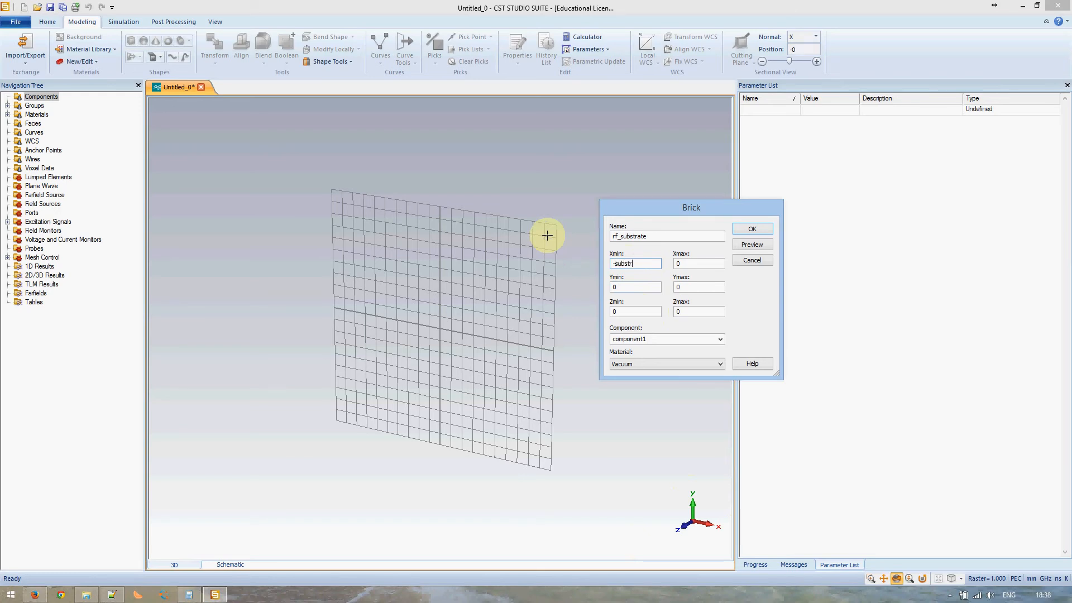
- Finish Xmax as substrate_width/2 and set the Y limits to ±substrate_length/2
text(th/2/2)
key(Tab)
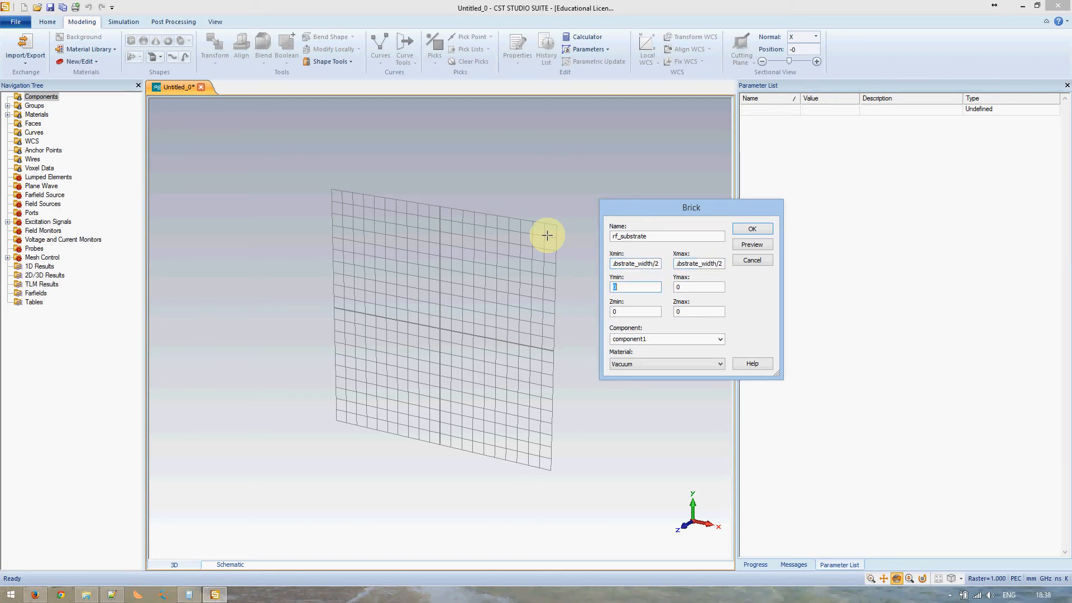
text(substrate_length/2)
key(Home)
text(-)
key(Tab)
text(substrate_length/2)
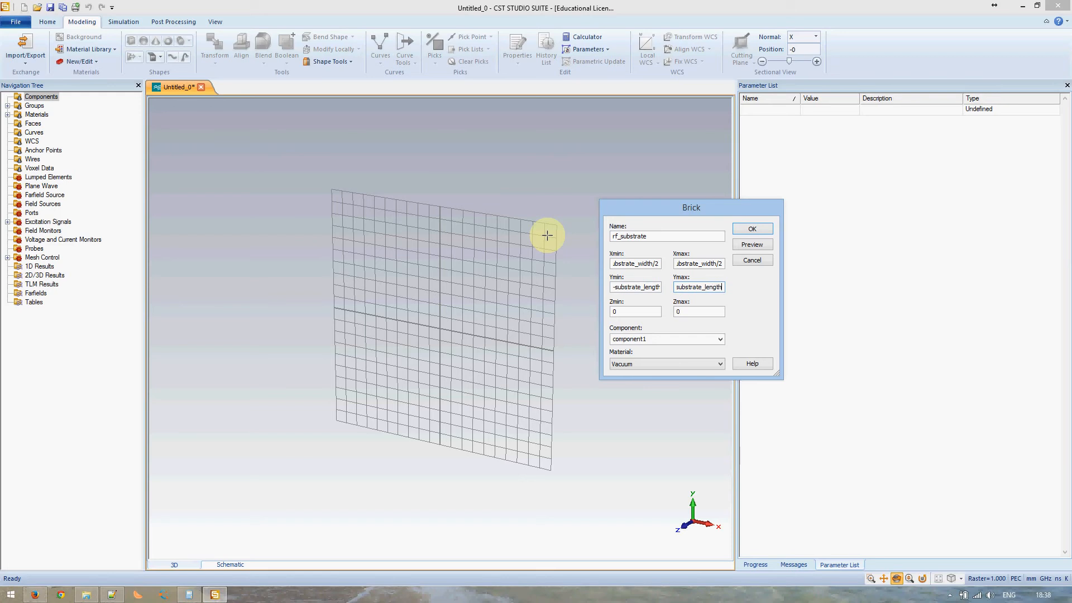
- Set the Z limits to -substrate_height/2 and substrate_height/2
key(Tab)
text(substrate_height/2)
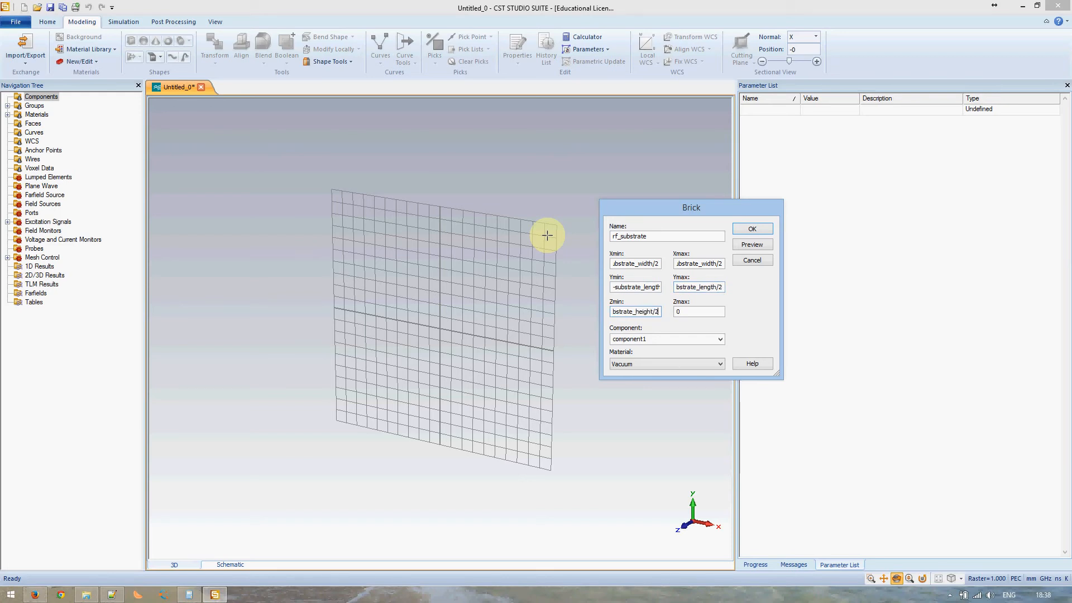
key(Home)
text(-)
key(End)
text(substrate_height/2)
- Replace substrate_height with substrate_thickness in the Zmin and Zmax expressions
double_click(624, 264)
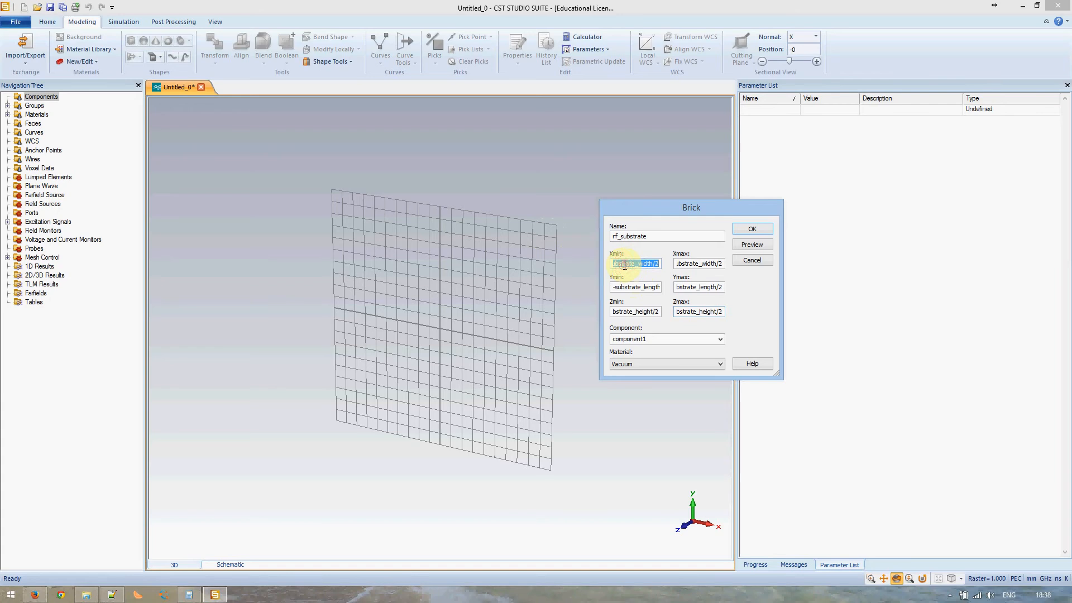
click(617, 264)
double_click(627, 265)
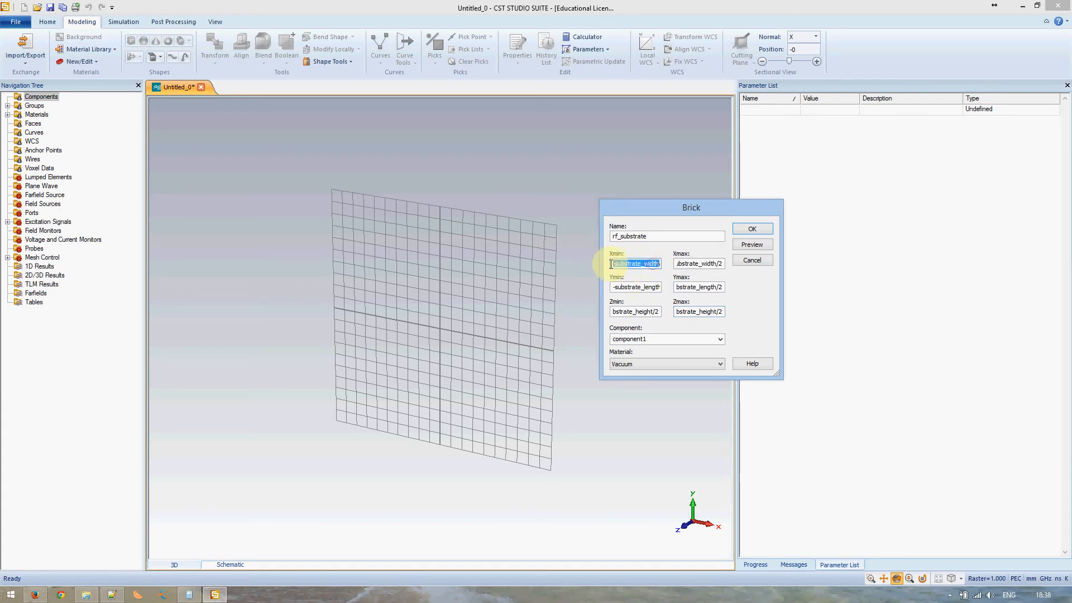
click(633, 311)
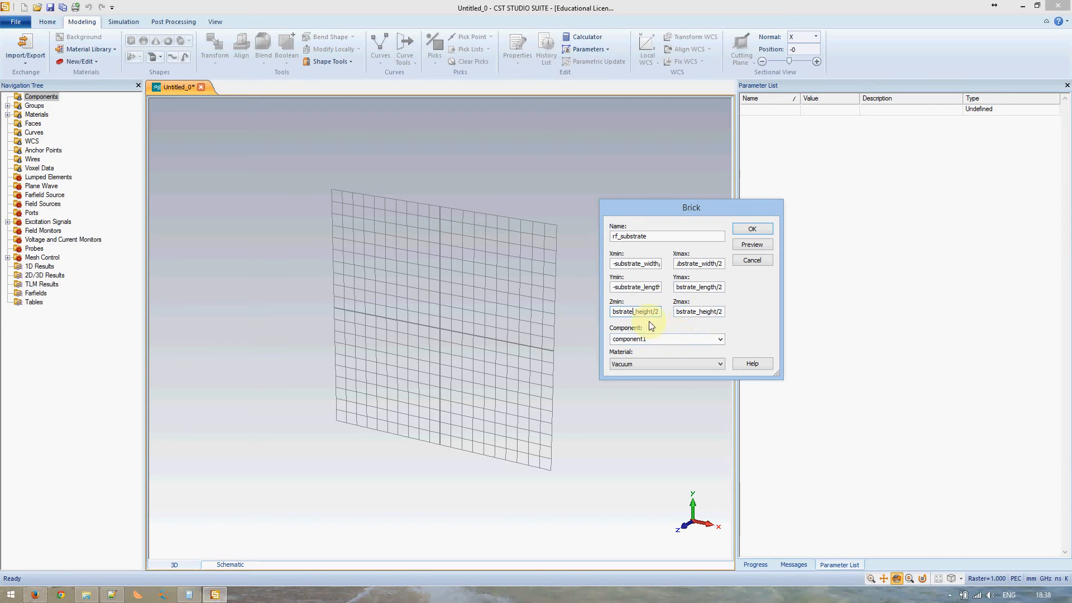
double_click(648, 311)
text(thickness)
double_click(713, 311)
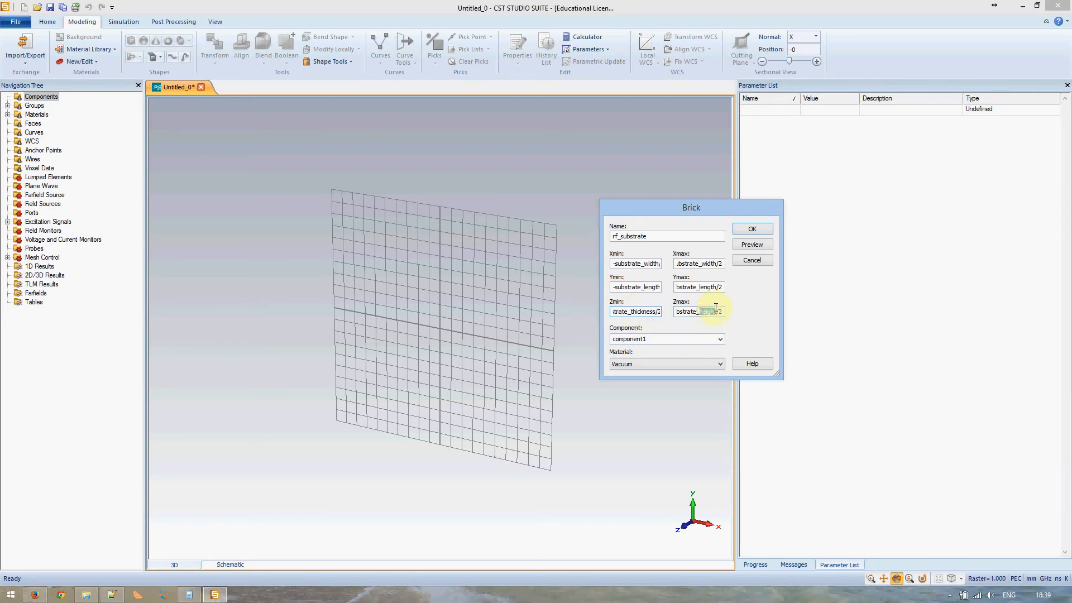
text(thickness)
- Set the brick's component to board and preview it
double_click(652, 339)
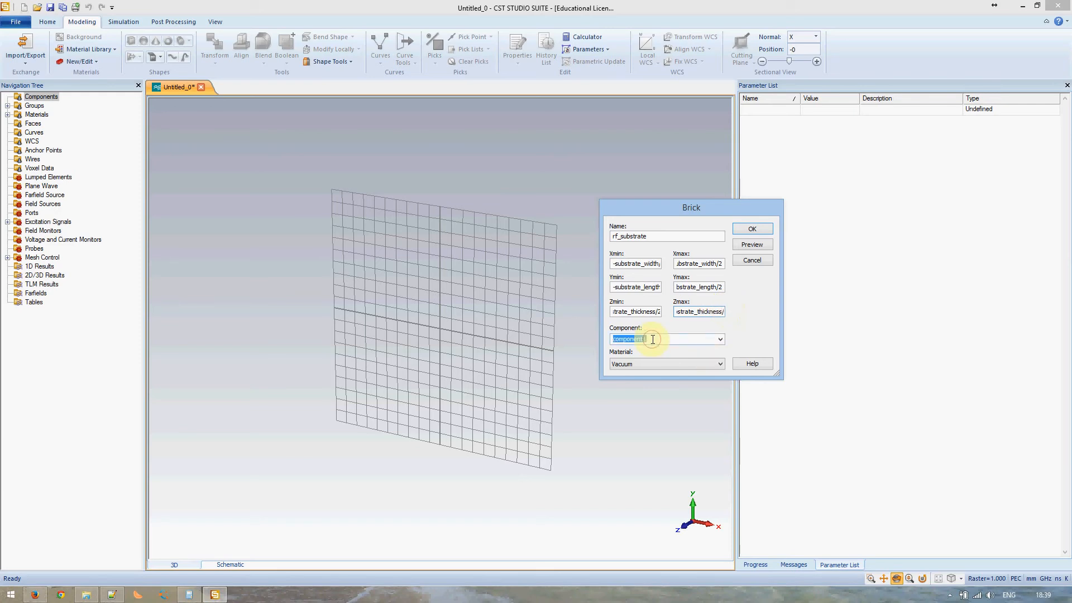
text(board)
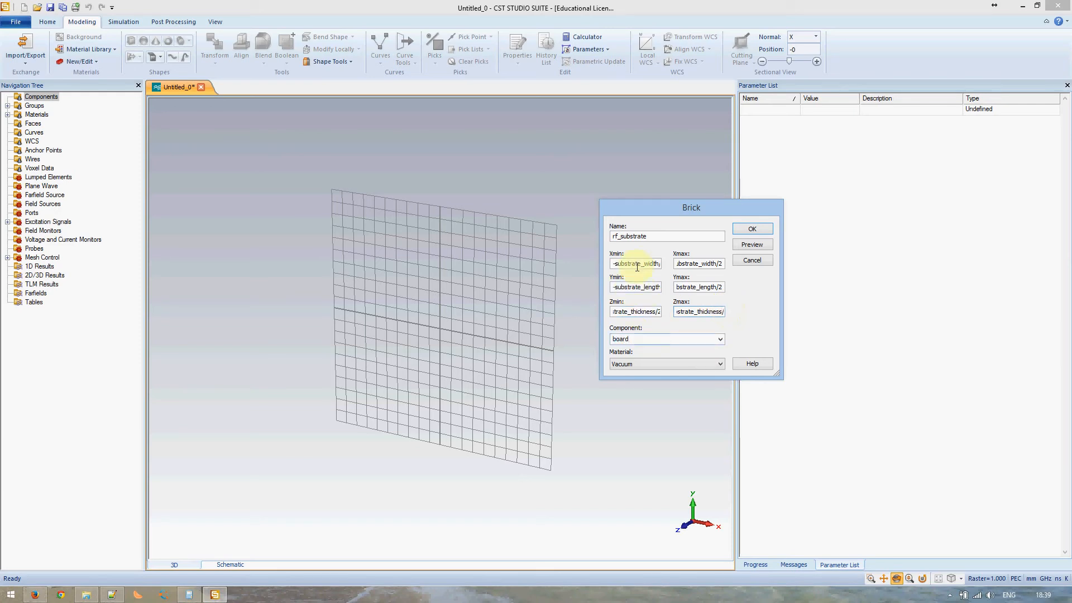
click(762, 246)
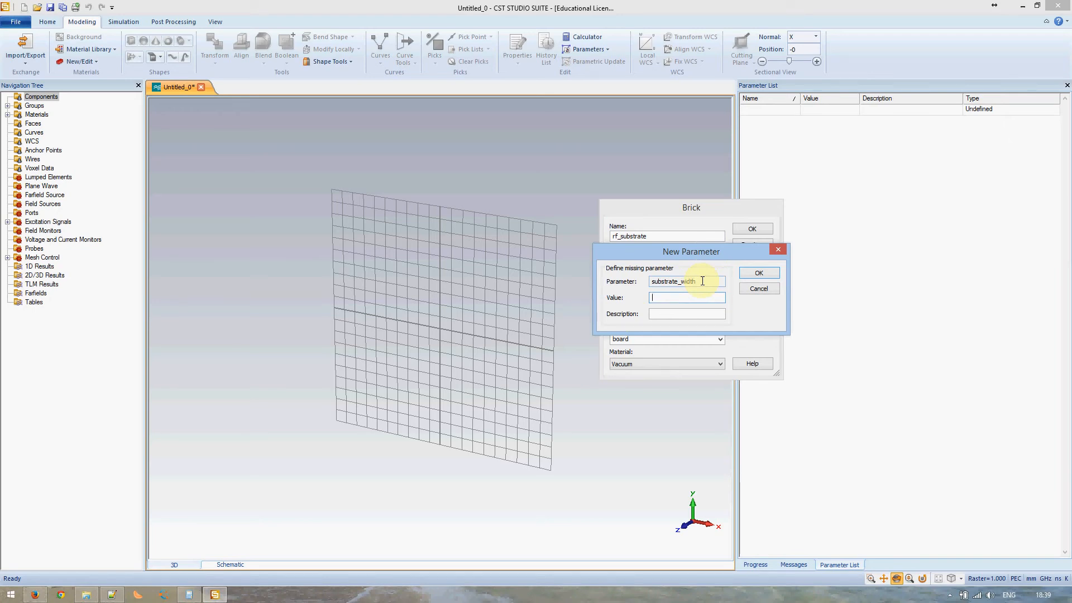
- Define the new parameters substrate_width = 50, substrate_length = 70 and substrate_thickness = 1
click(751, 277)
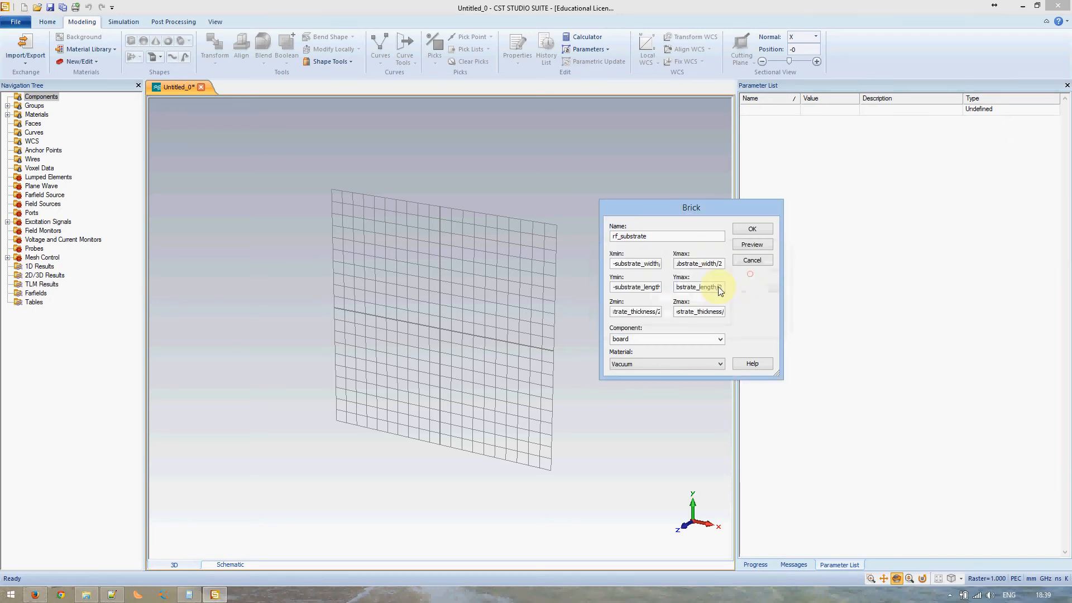
click(747, 251)
click(530, 302)
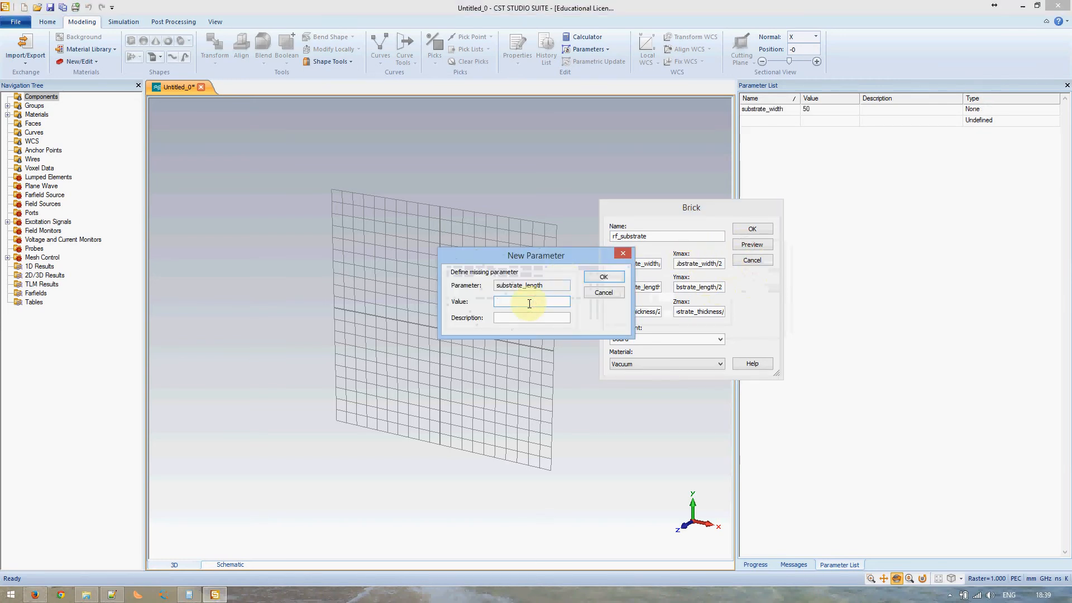
text(70)
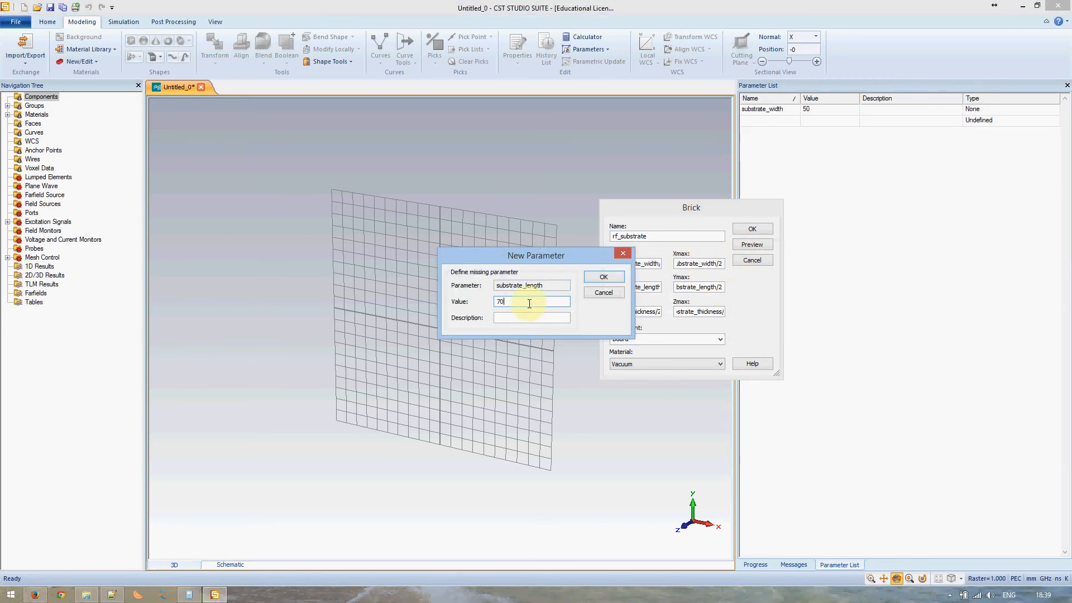
click(604, 276)
text(1)
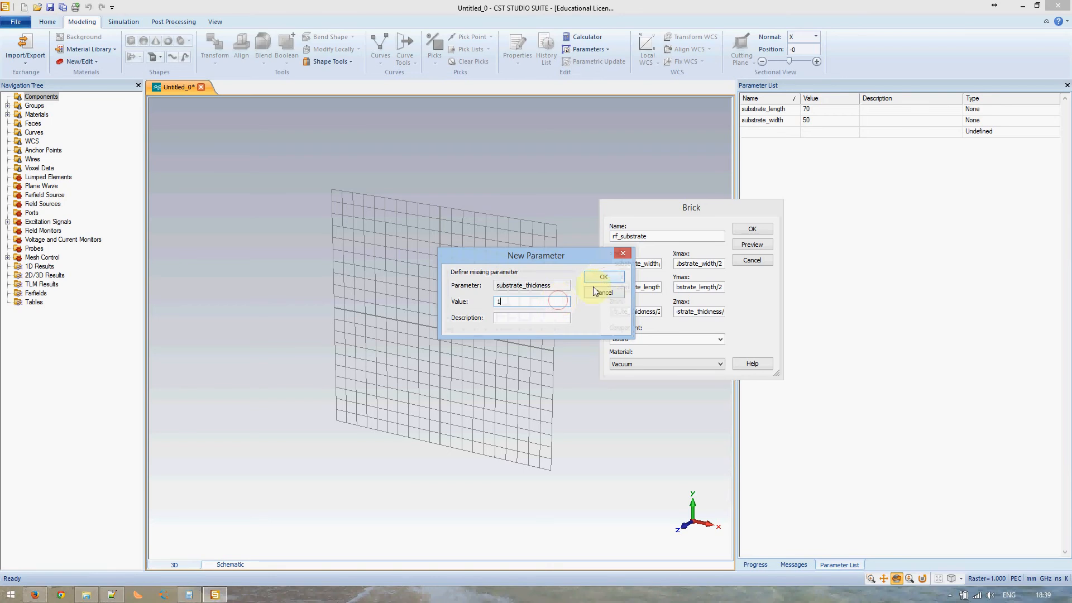
click(604, 278)
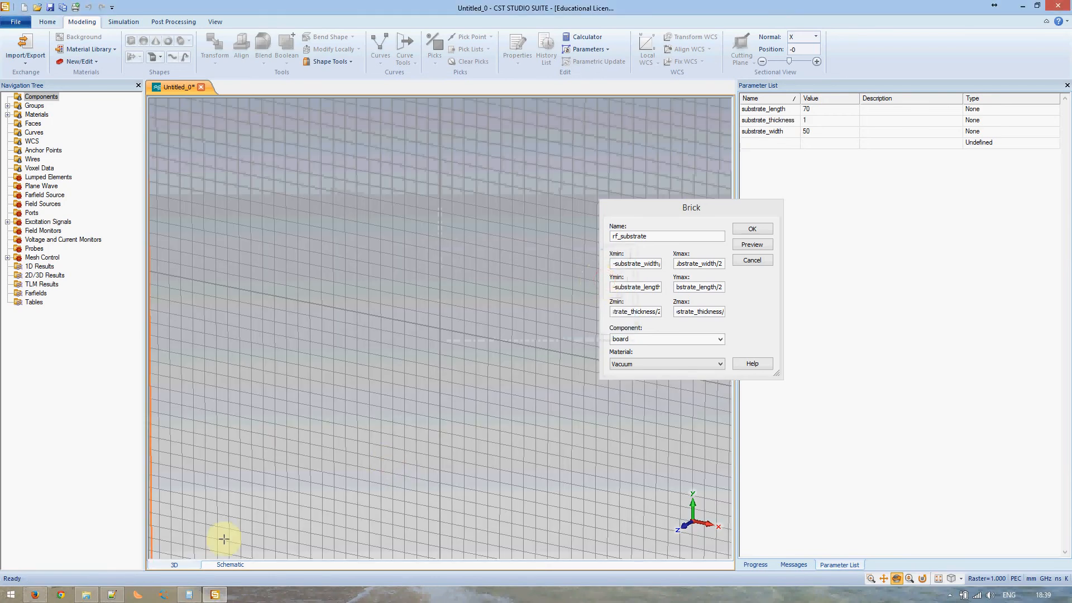
click(108, 592)
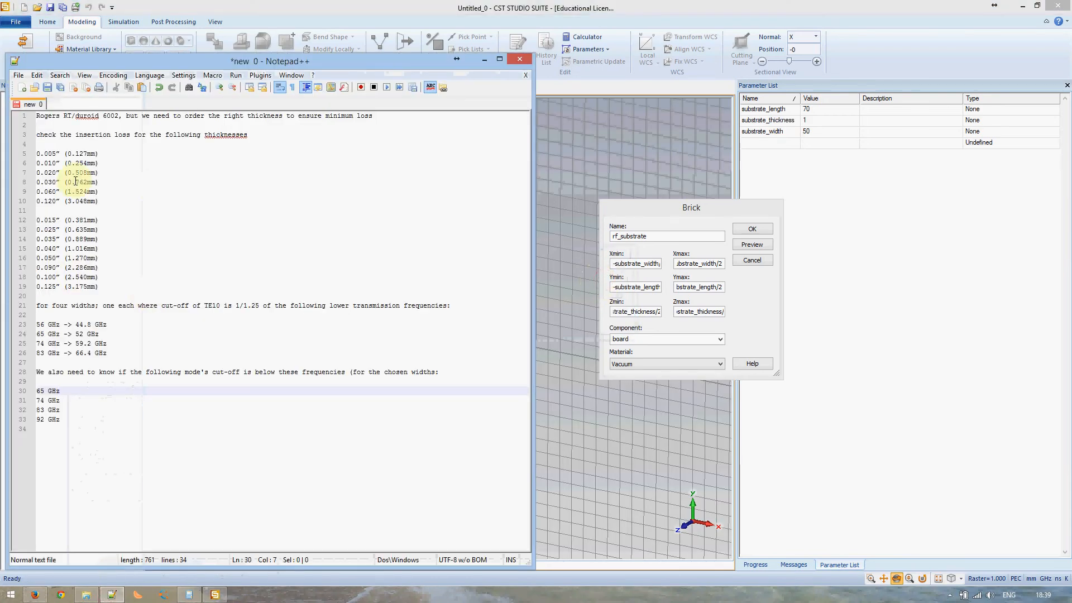
click(111, 595)
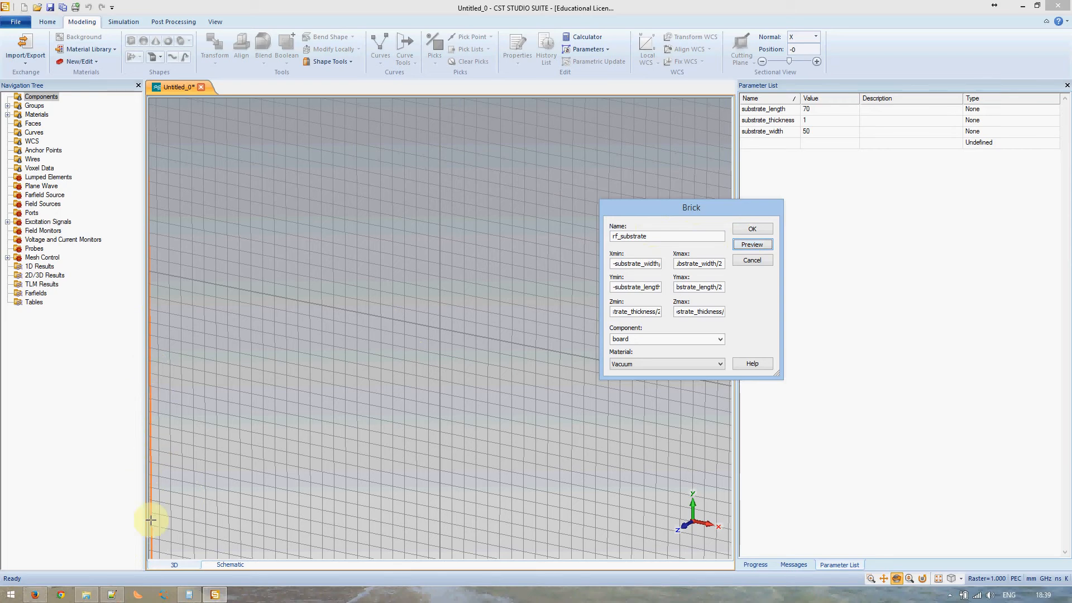
- Zoom, pan and rotate the 3D view to centre and face the rf_substrate preview
click(335, 328)
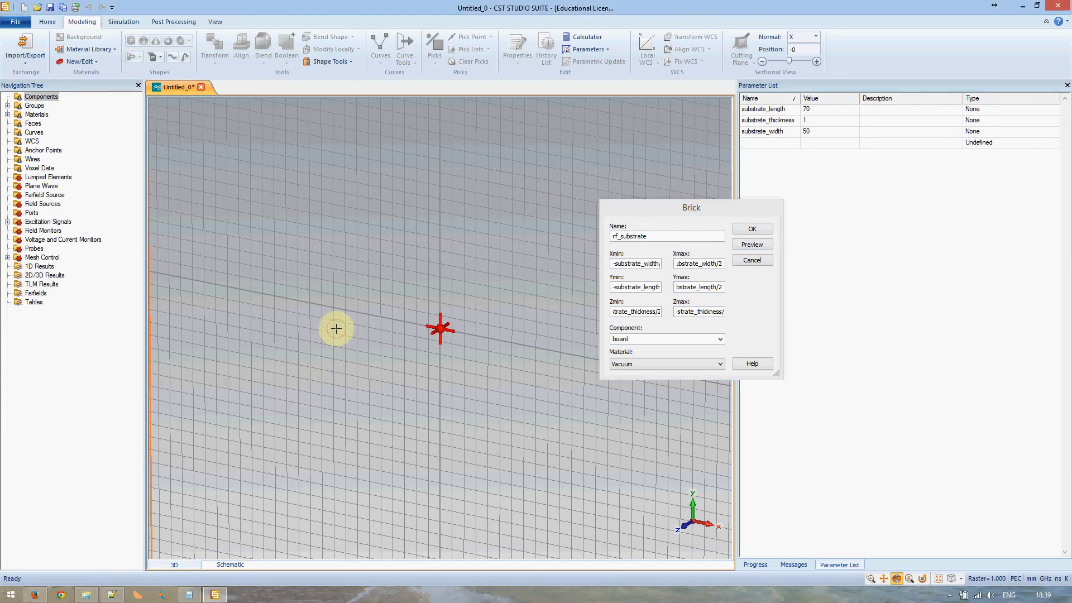
scroll(337, 327, up, 3)
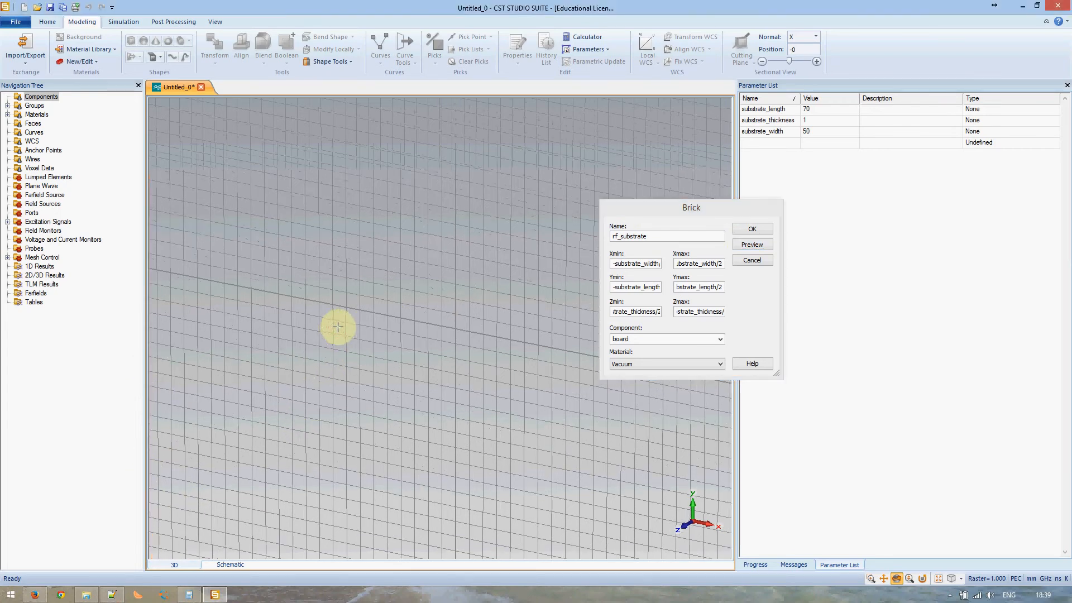
scroll(337, 327, down, 5)
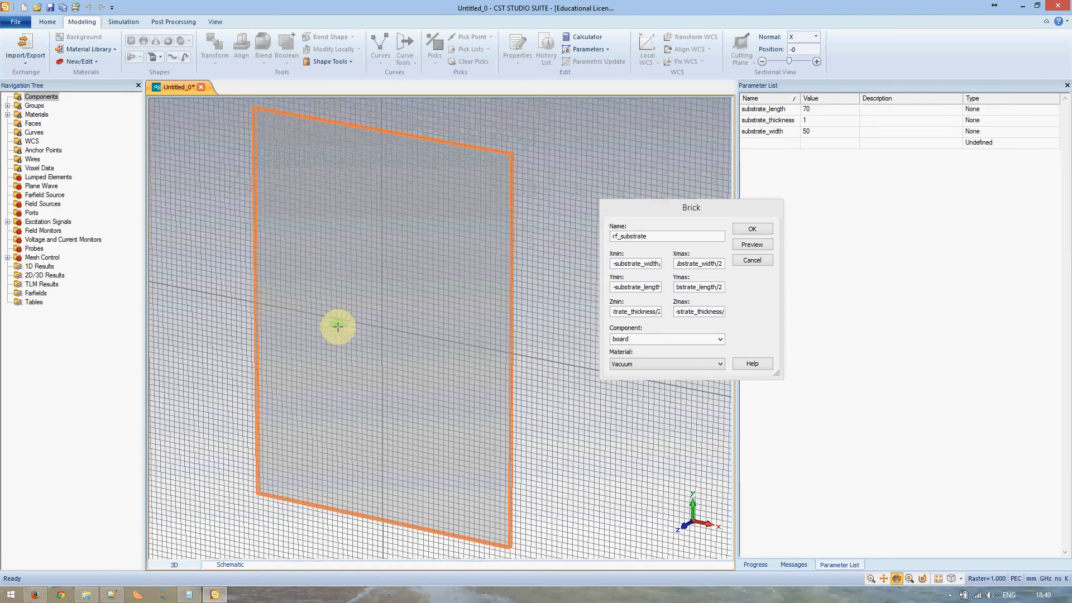
scroll(340, 319, down, 2)
scroll(339, 313, up, 1)
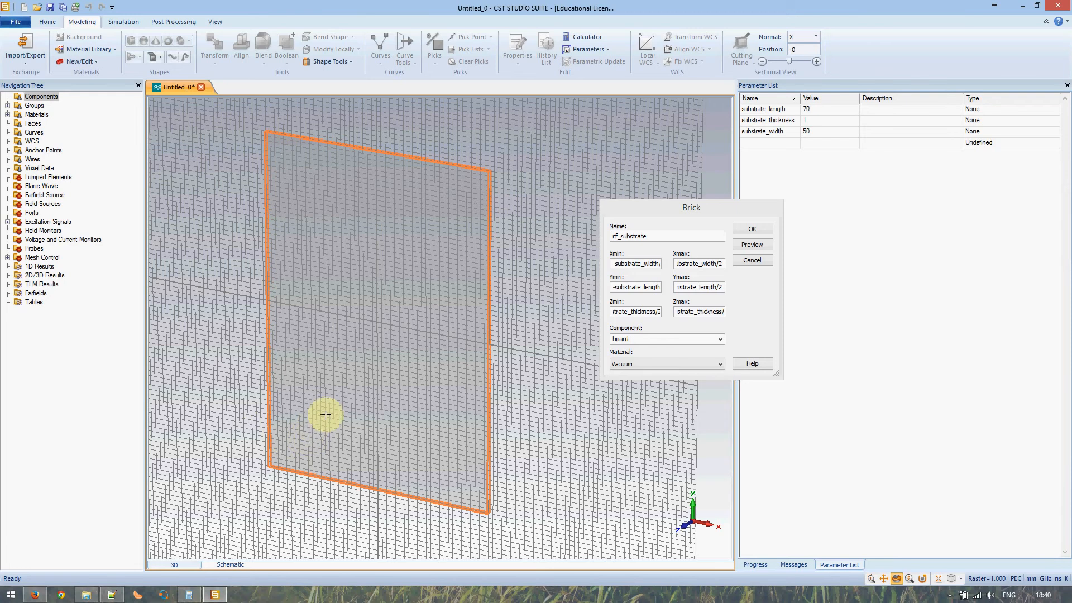
middle_drag(340, 419, 366, 411)
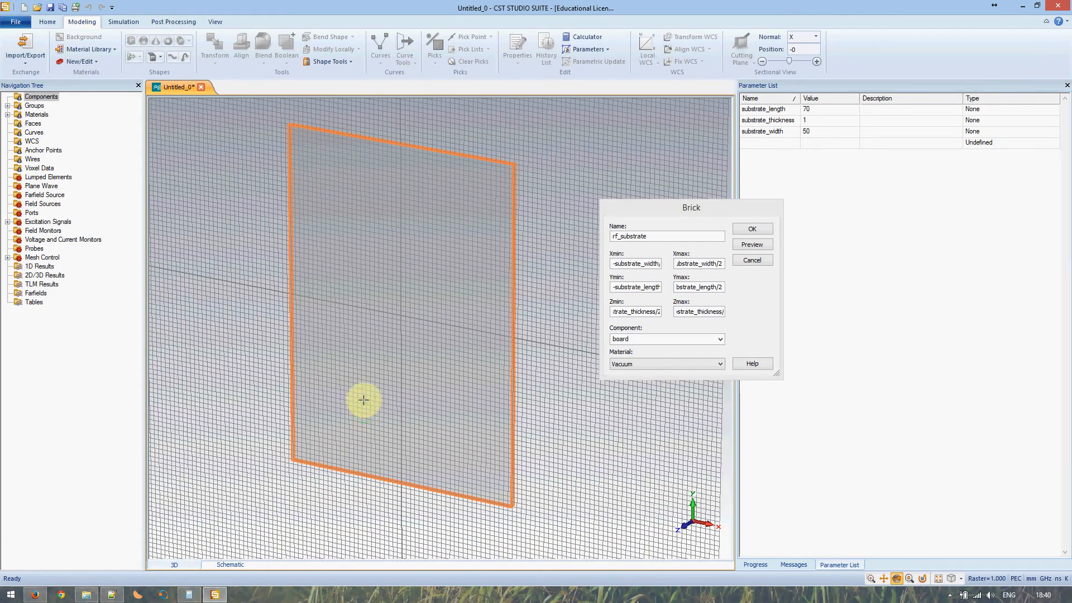
drag(363, 411, 438, 381)
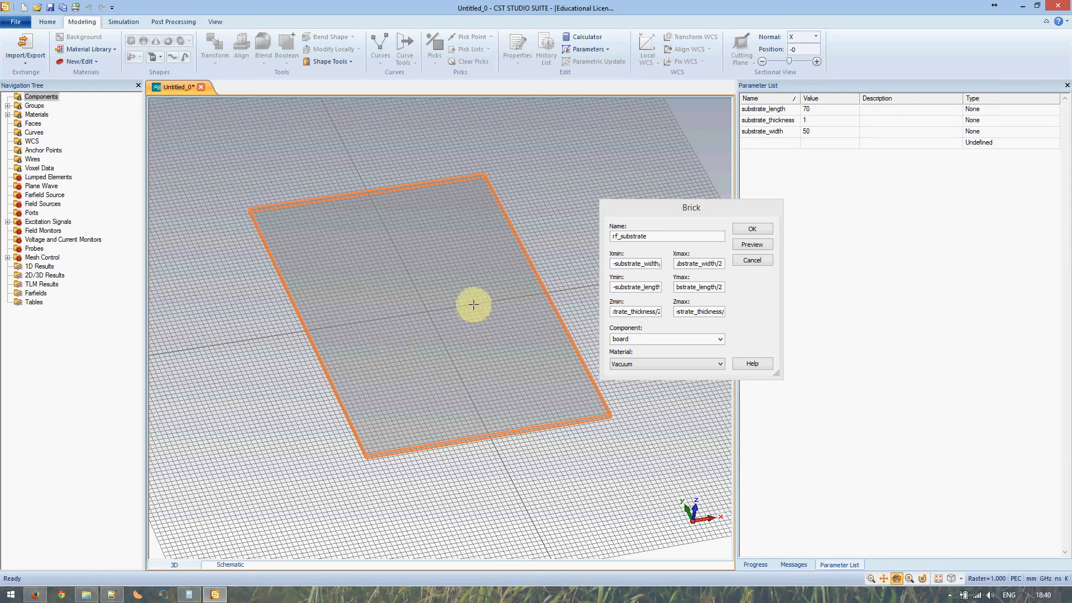
- Open the material library, check the notes, and select Rogers RT6002 (lossy) for import
click(627, 366)
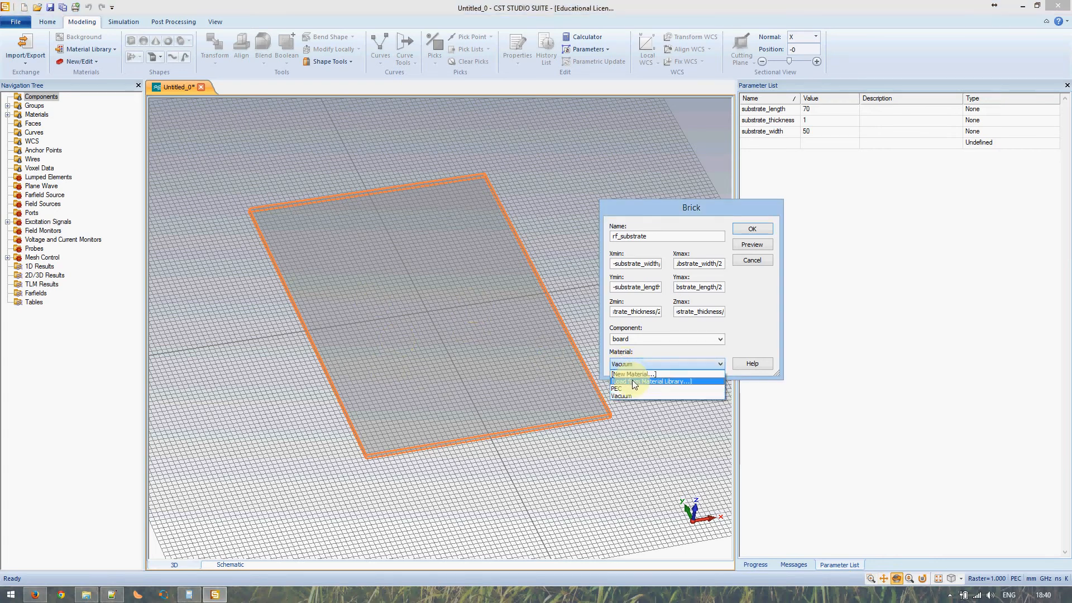
click(633, 381)
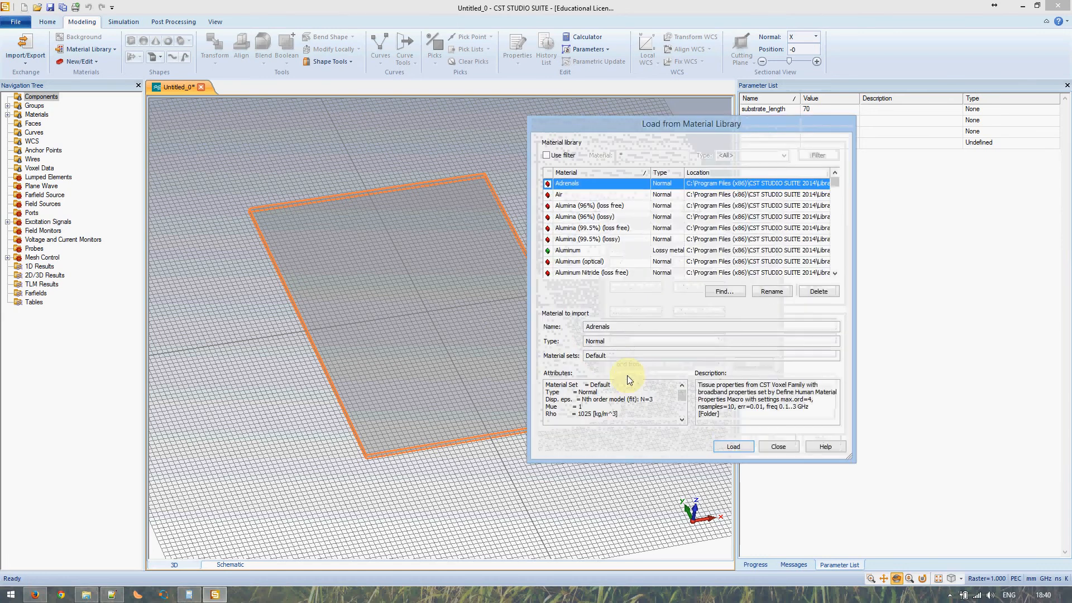
click(109, 594)
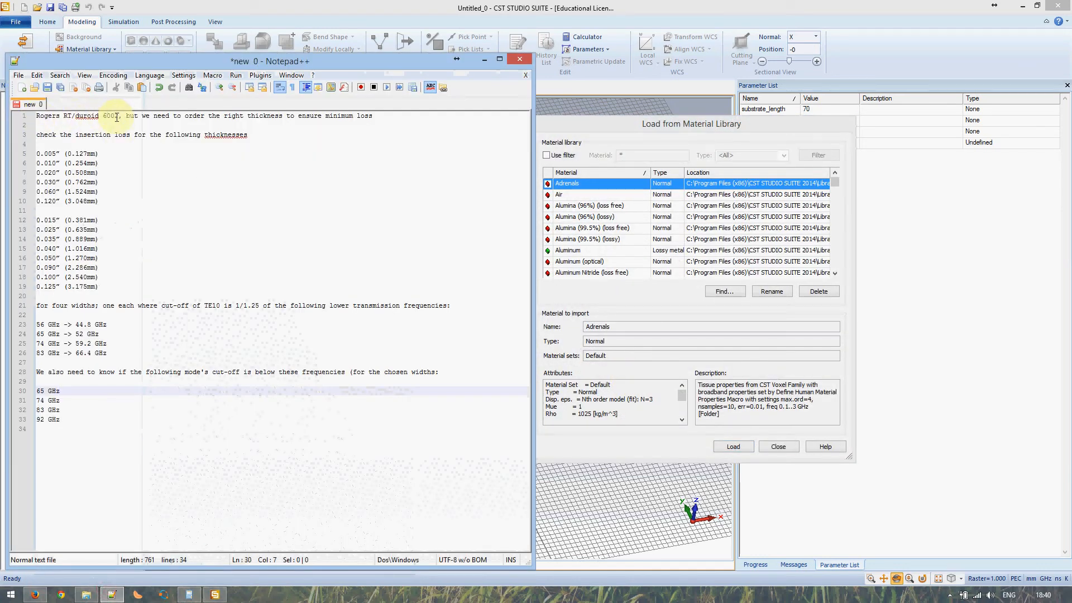
click(215, 594)
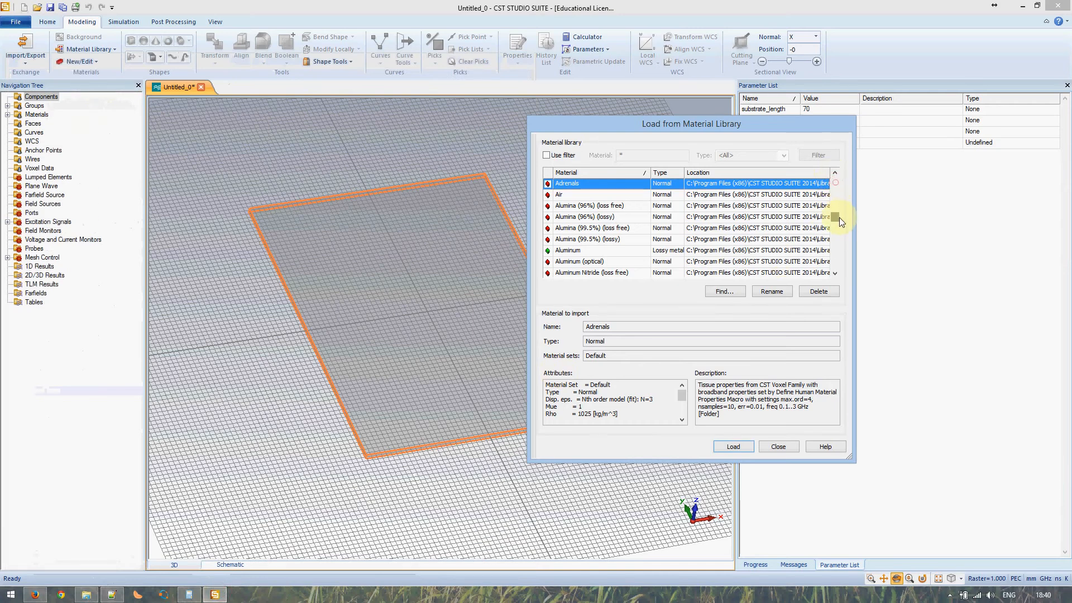
mouse_move(839, 216)
mouse_down()
mouse_move(836, 250)
mouse_move(836, 215)
mouse_up()
click(836, 215)
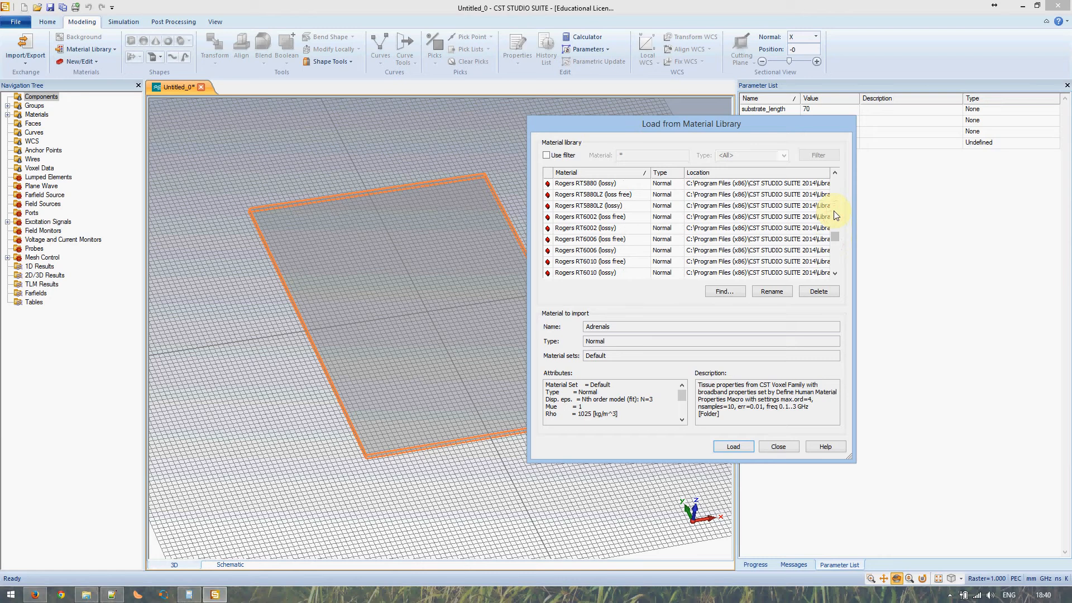
click(593, 231)
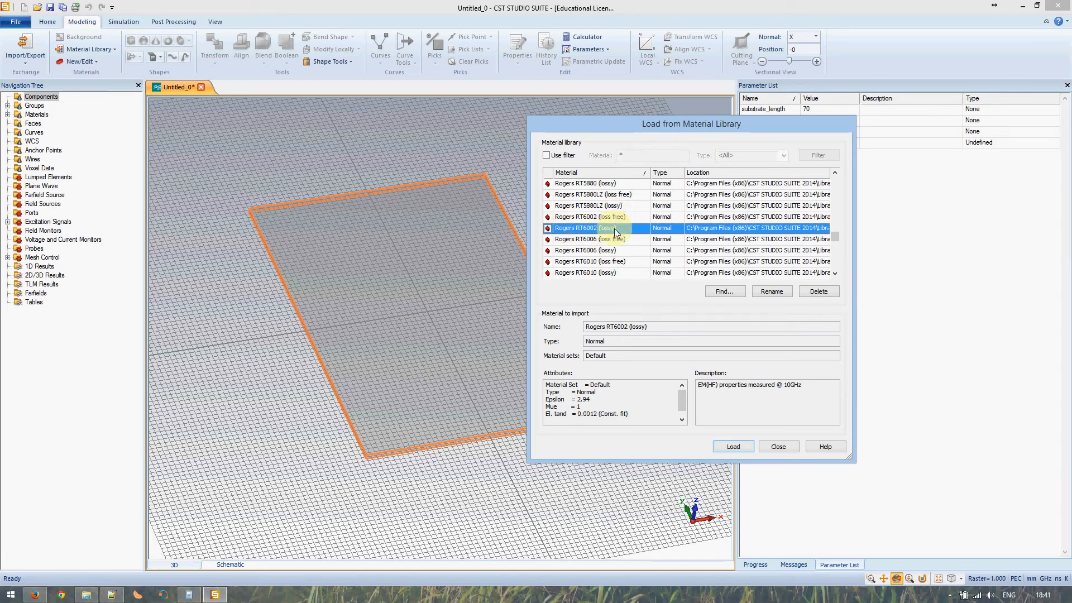
click(111, 594)
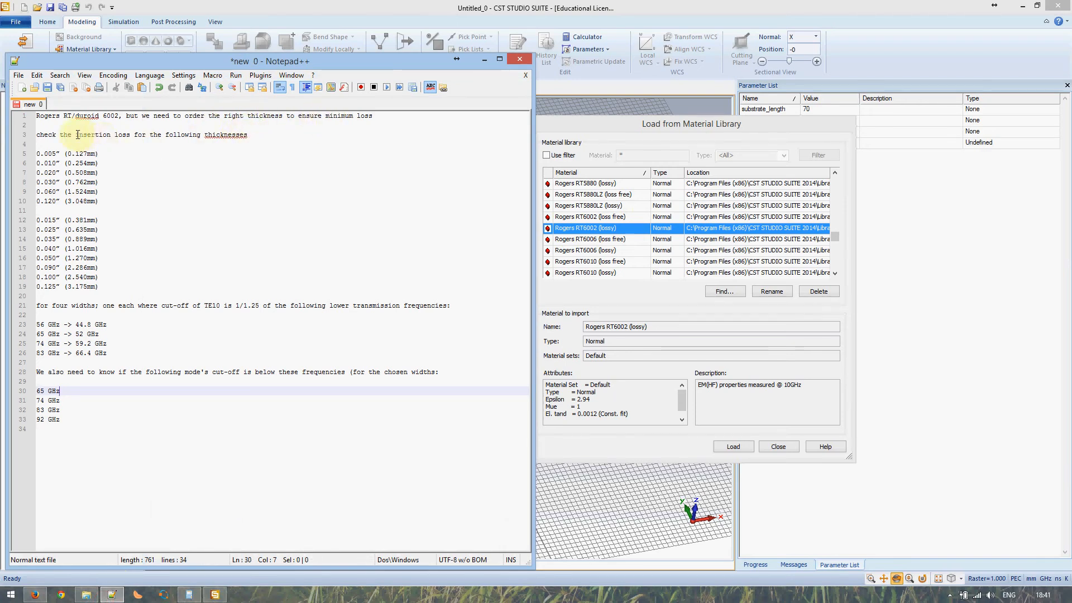
- Highlight 'insertion loss' in the notes, then minimise Notepad++
drag(75, 135, 131, 135)
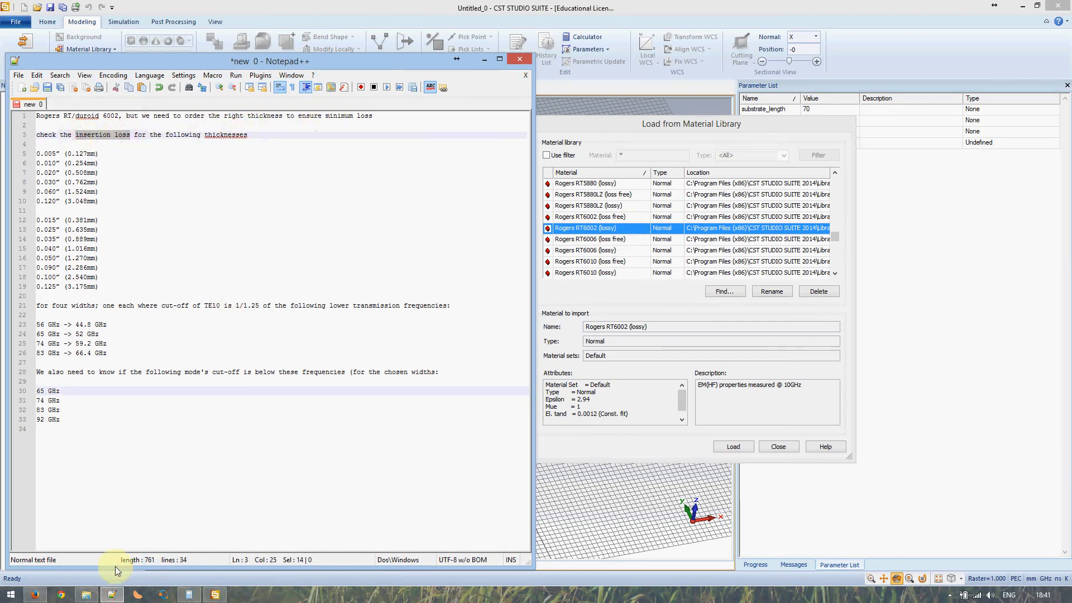
click(112, 594)
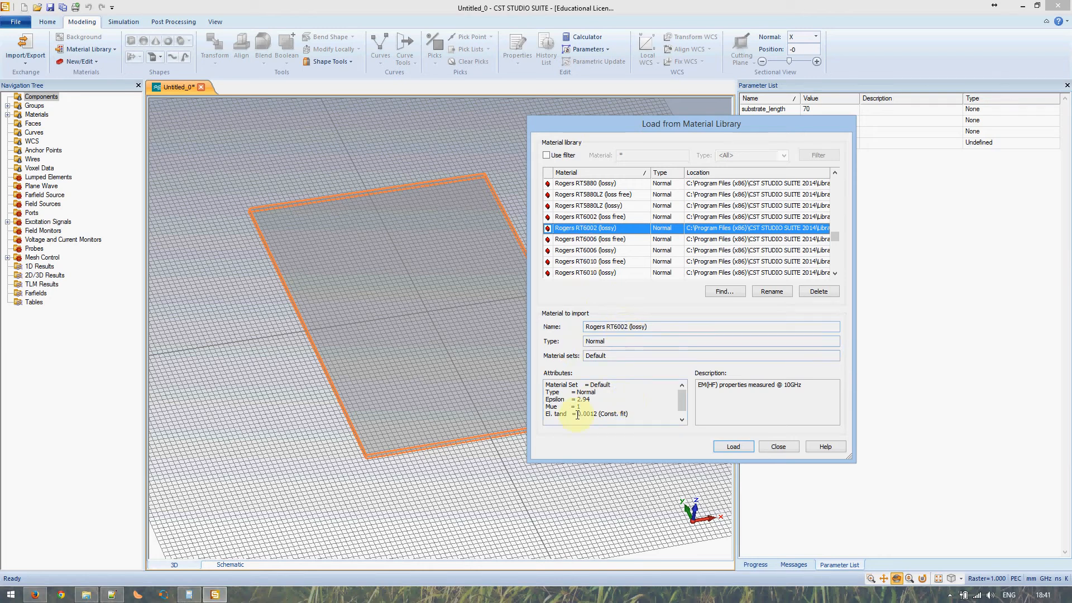
- Check RT6002's Epsilon 2.94, El. tand 0.0012 and measurement frequency
drag(590, 399, 574, 395)
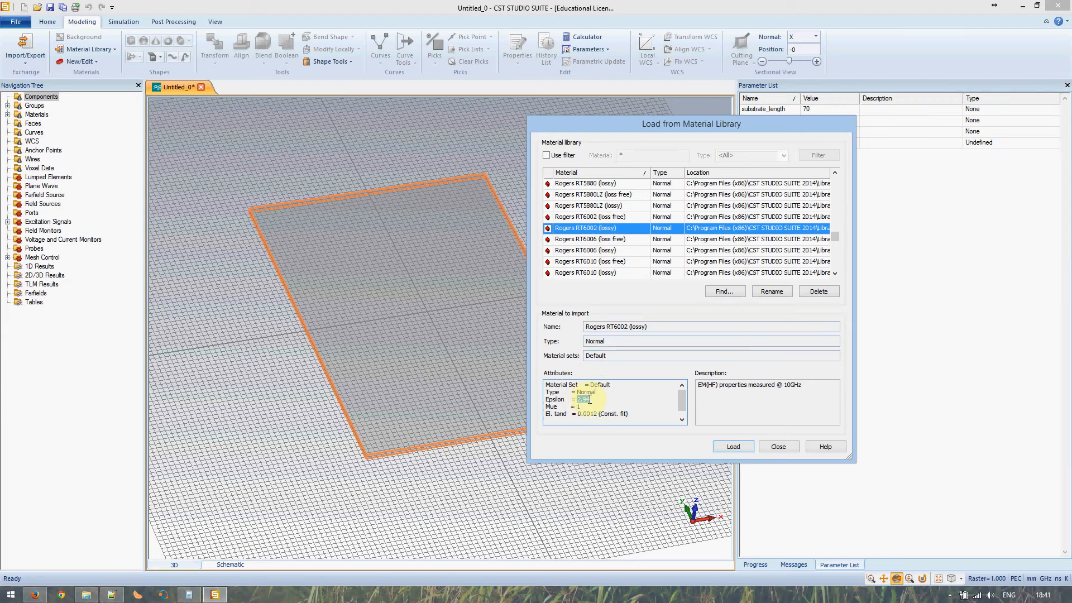
drag(580, 413, 598, 414)
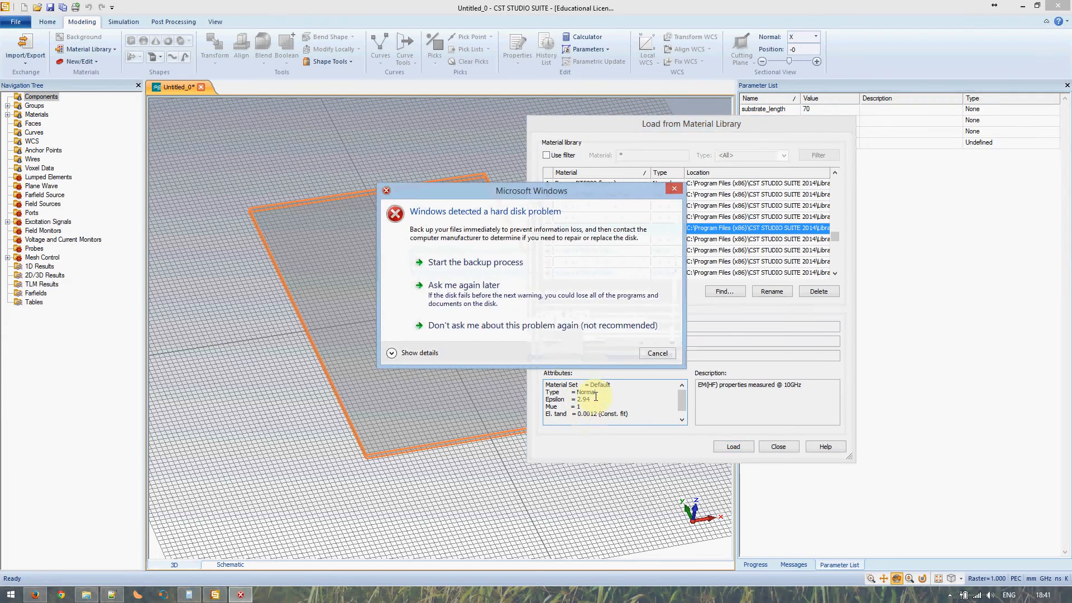
click(650, 354)
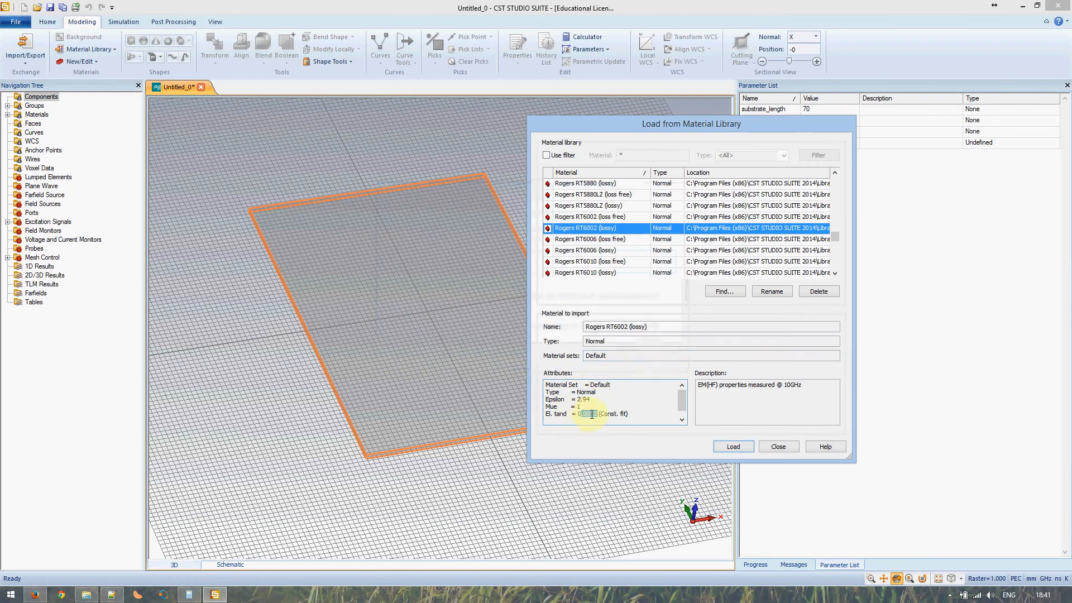
drag(591, 415, 597, 414)
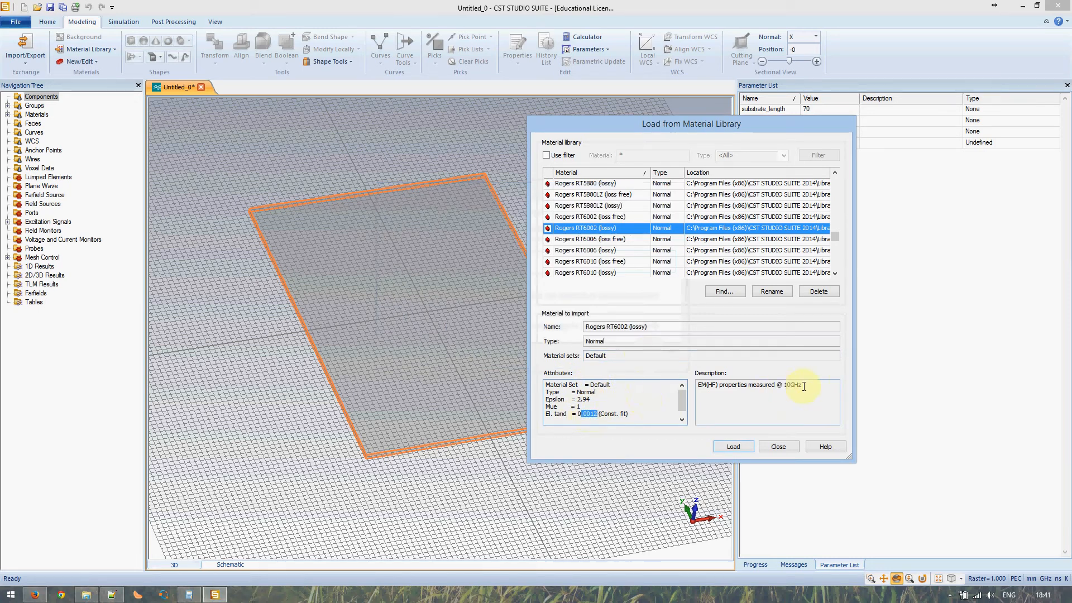
drag(804, 385, 700, 382)
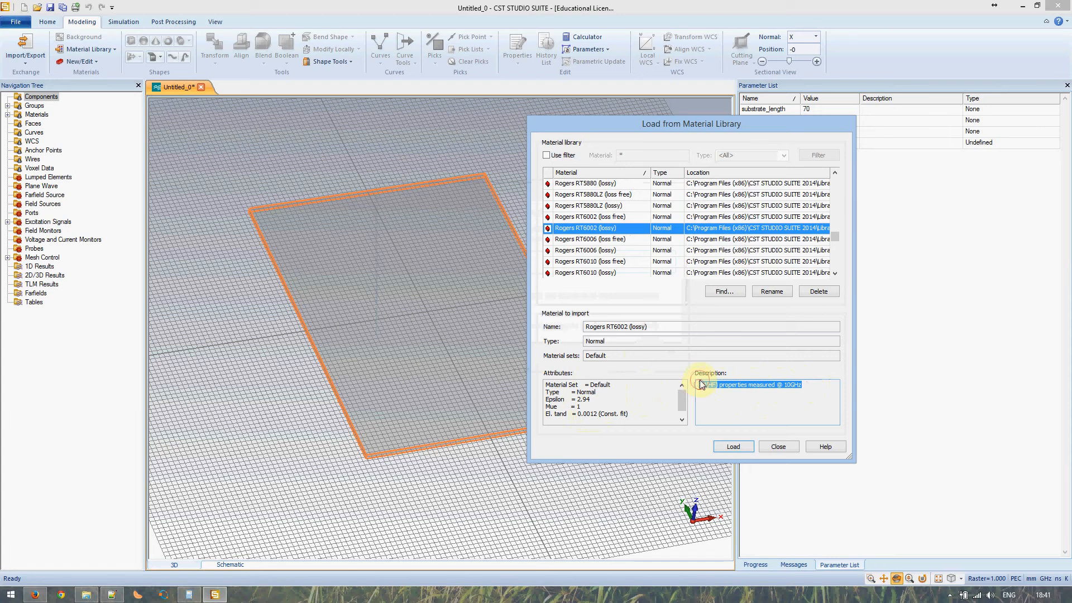
- Load Rogers RT6002 (lossy) and create the rf_substrate brick, then tilt and zoom to view it
click(729, 448)
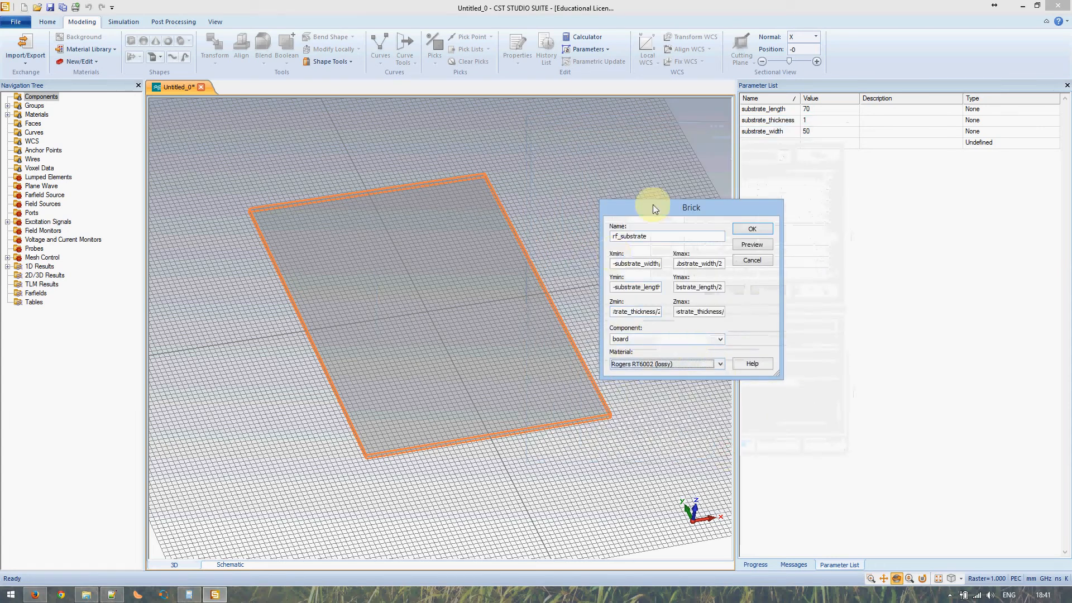
click(767, 224)
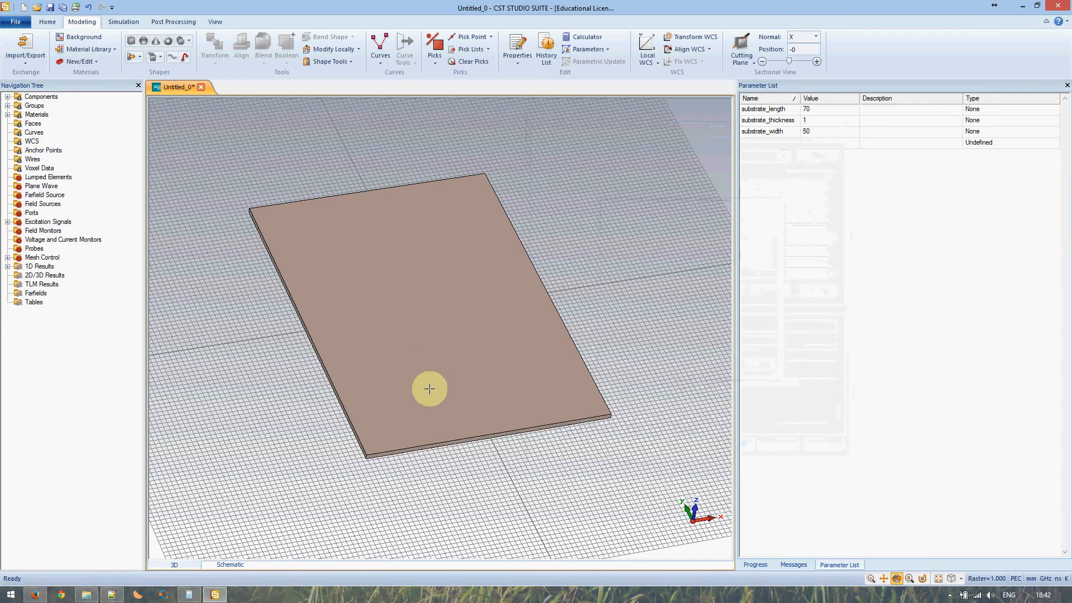
drag(429, 388, 423, 347)
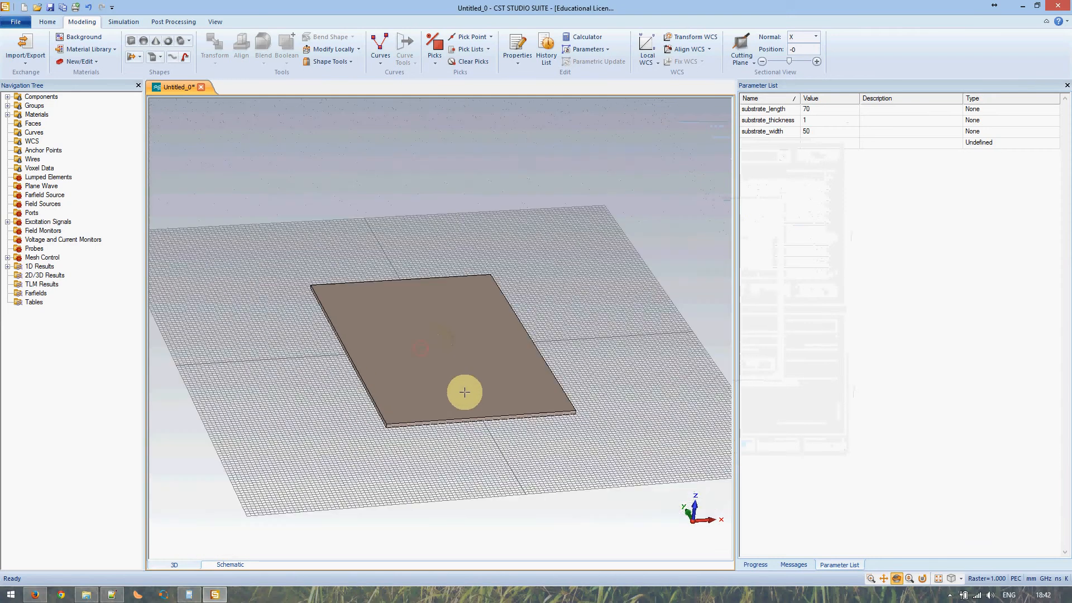
scroll(464, 392, up, 5)
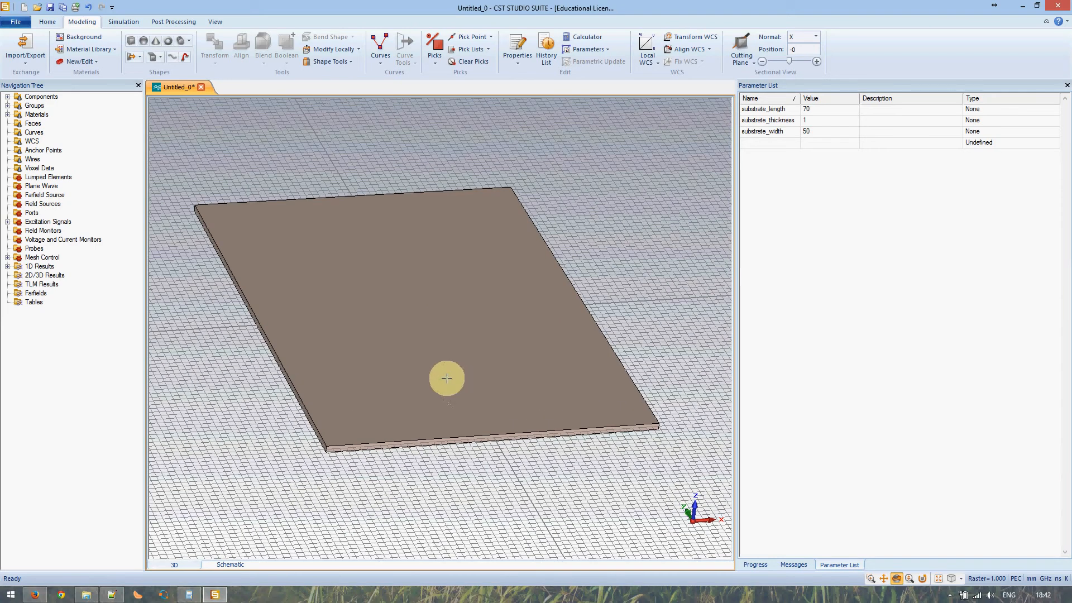
- Start a new brick named top_metal with X limits ±substrate_width/2
click(131, 43)
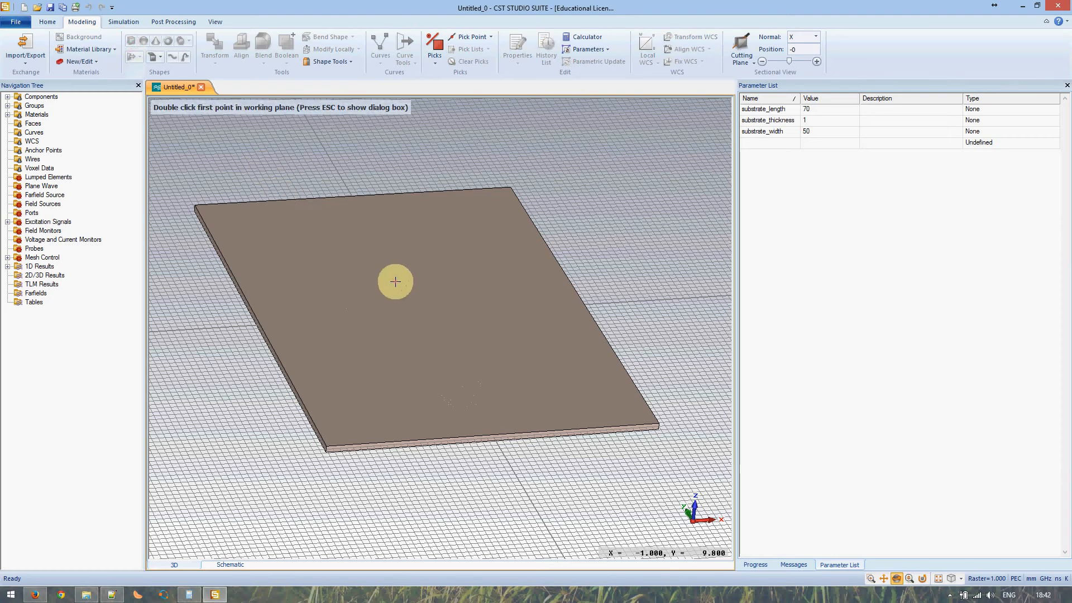
key(Escape)
drag(952, 25, 618, 230)
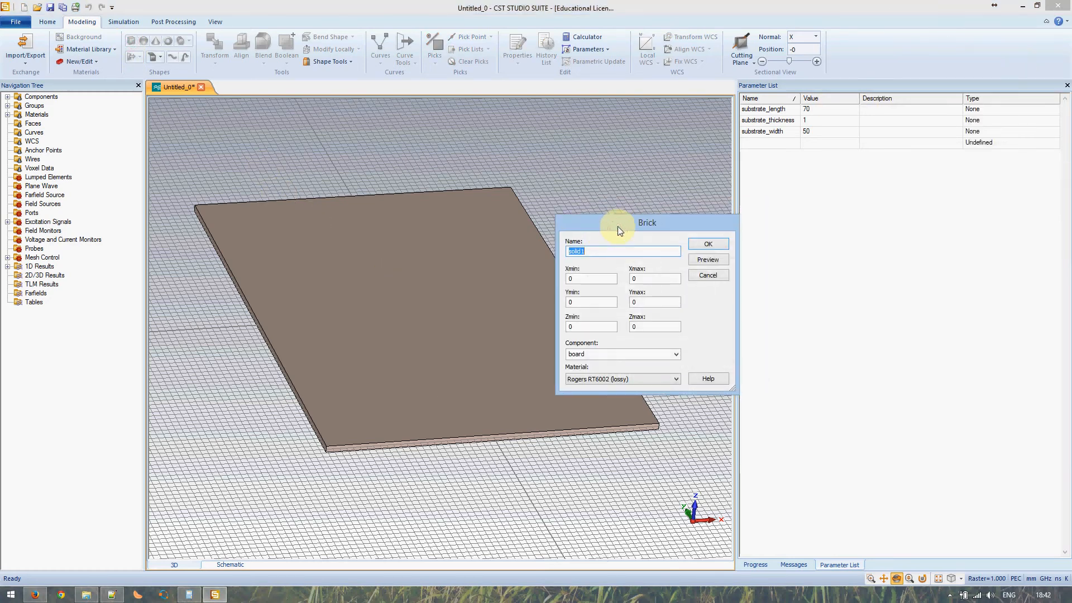
text(top_metal)
key(Tab)
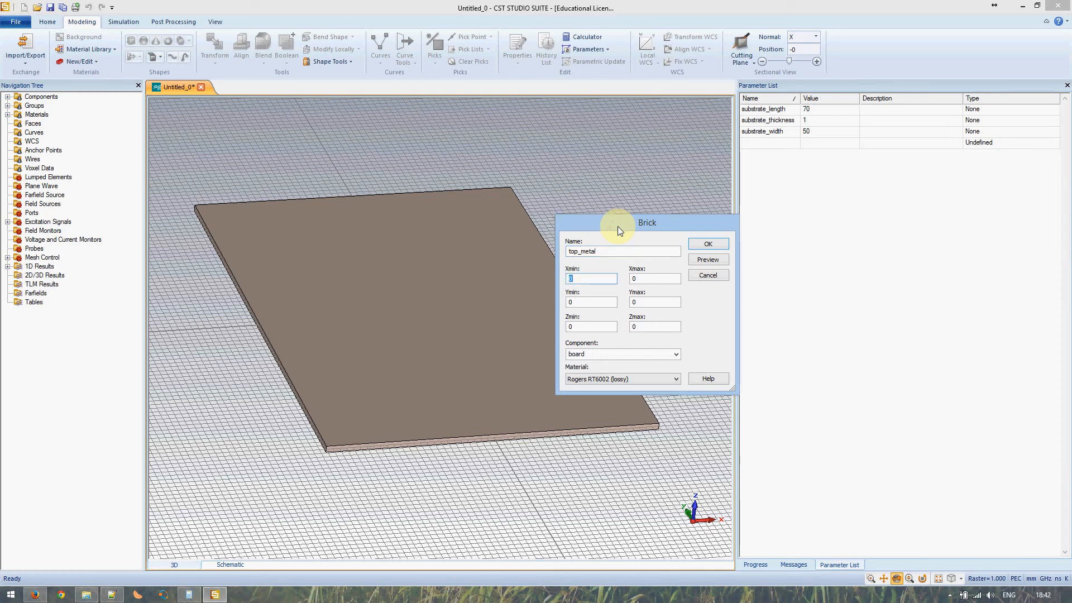
text(-substrate_width/2)
key(Tab)
text(substrate_wd)
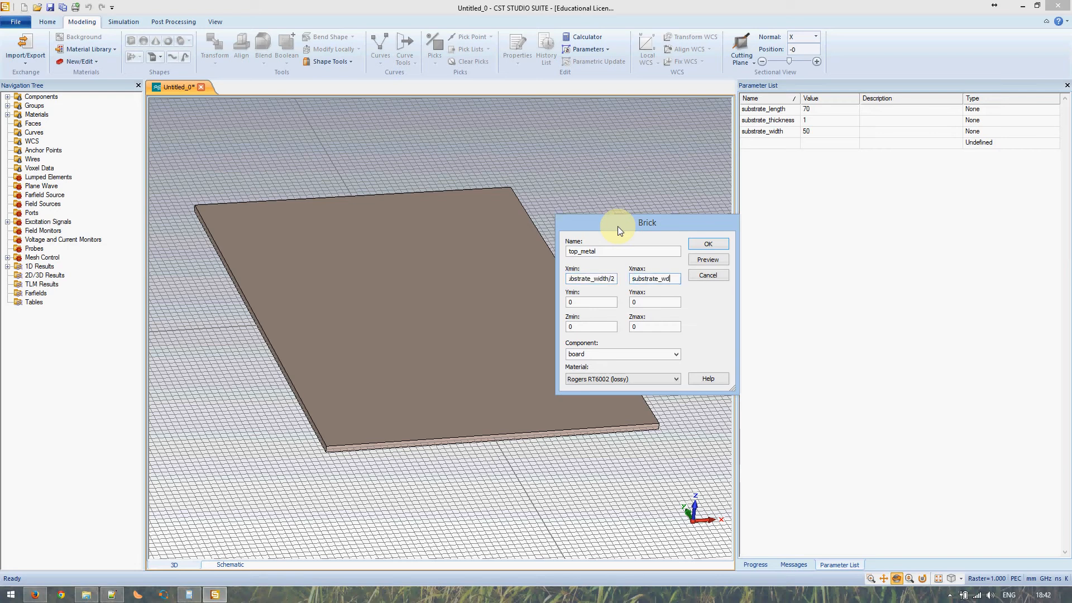
key(BackSpace)
text(idth/2)
key(Tab)
- Set Y to ±substrate_length/2 and Z from substrate_thickness/2 to substrate_thickness/2 + metal_thickness
text(-substrate_length/2)
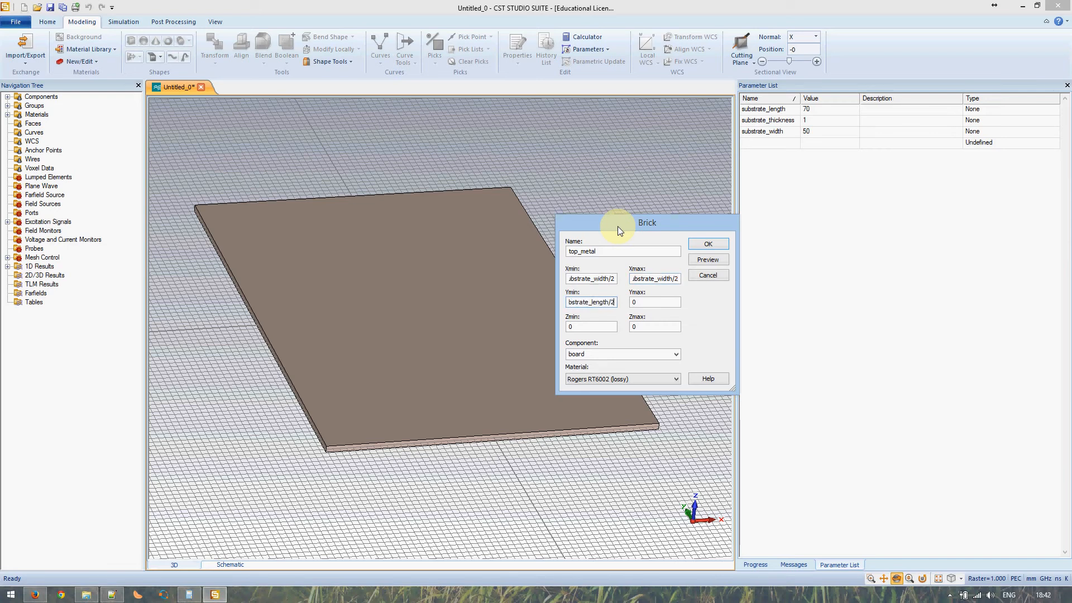
key(Tab)
text(subs)
text(trate_length)
text(/2)
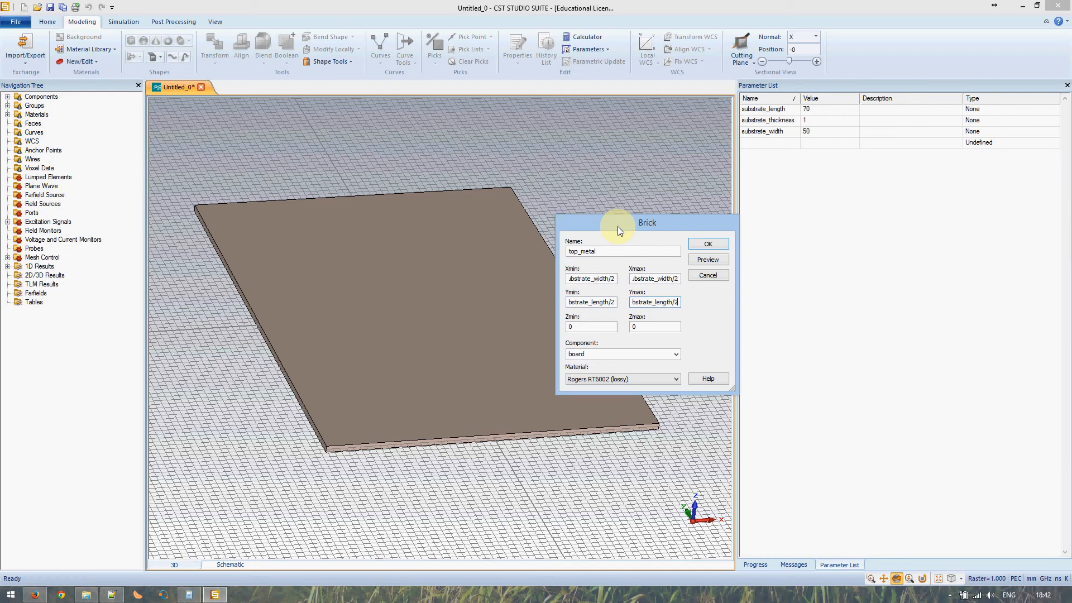
key(Tab)
text(substrate_thickne)
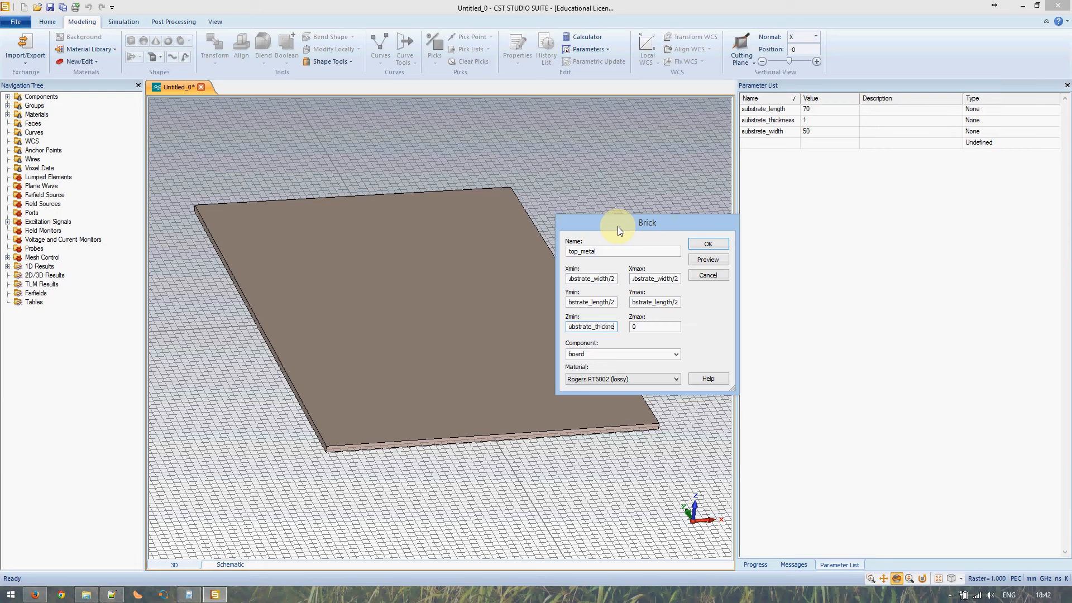
text(ss/2)
key(ctrl+a)
key(ctrl+c)
key(Tab)
key(ctrl+v)
text(+ metal_)
text(thic)
text(kness)
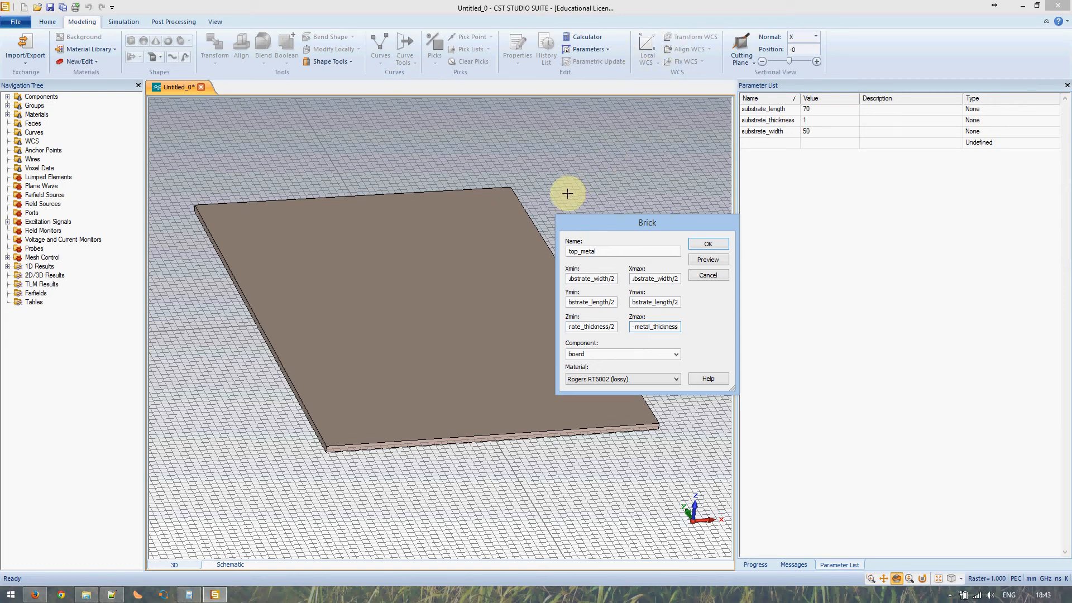
- Open the material library for top_metal and select Copper (pure)
click(608, 377)
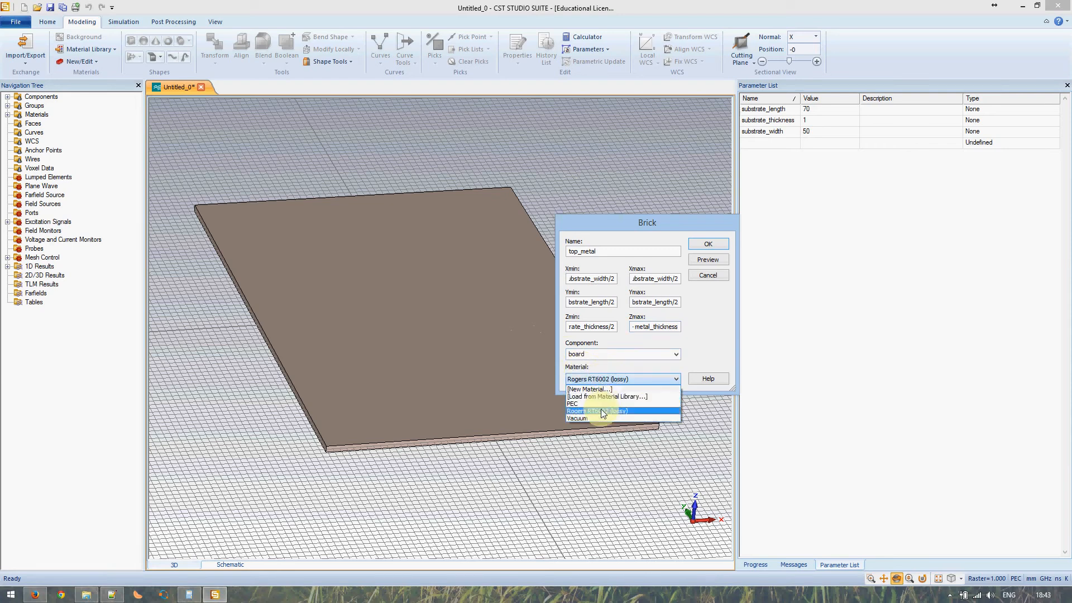
click(603, 396)
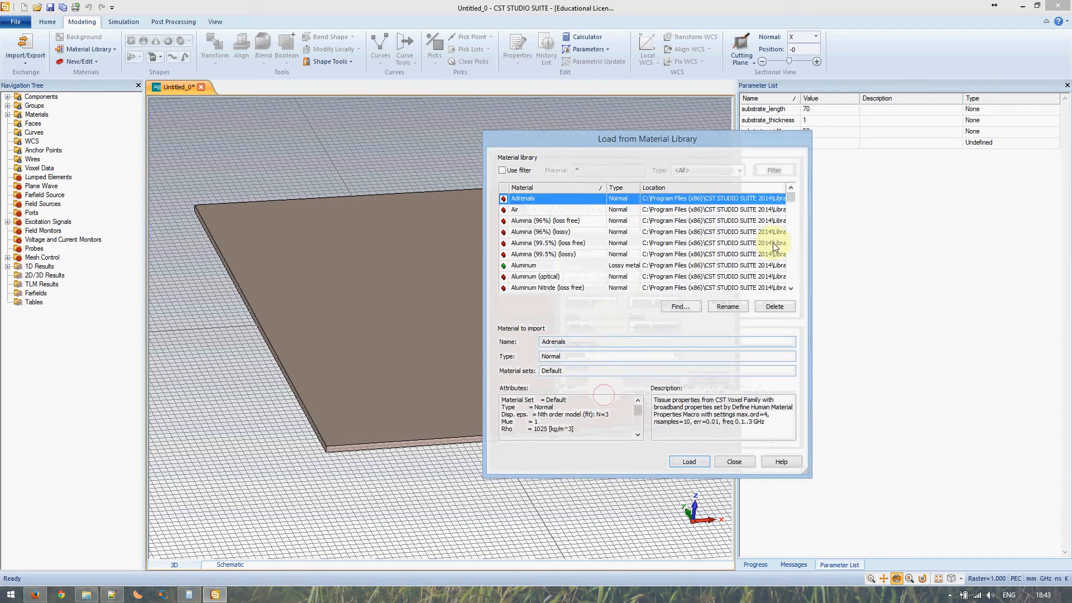
click(790, 236)
click(790, 236)
click(790, 236)
click(790, 237)
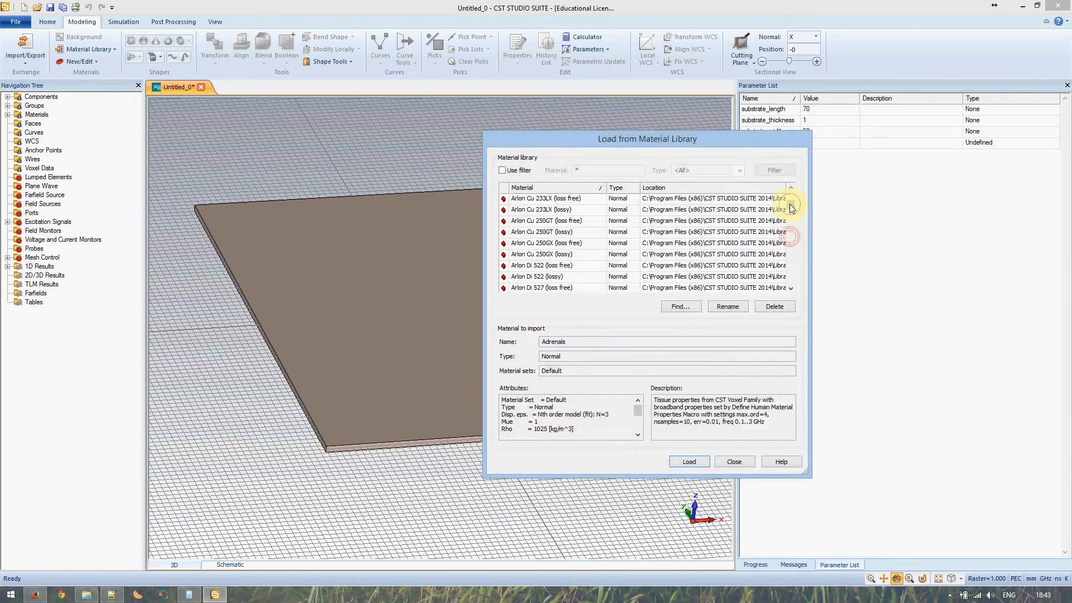
click(790, 236)
click(790, 236)
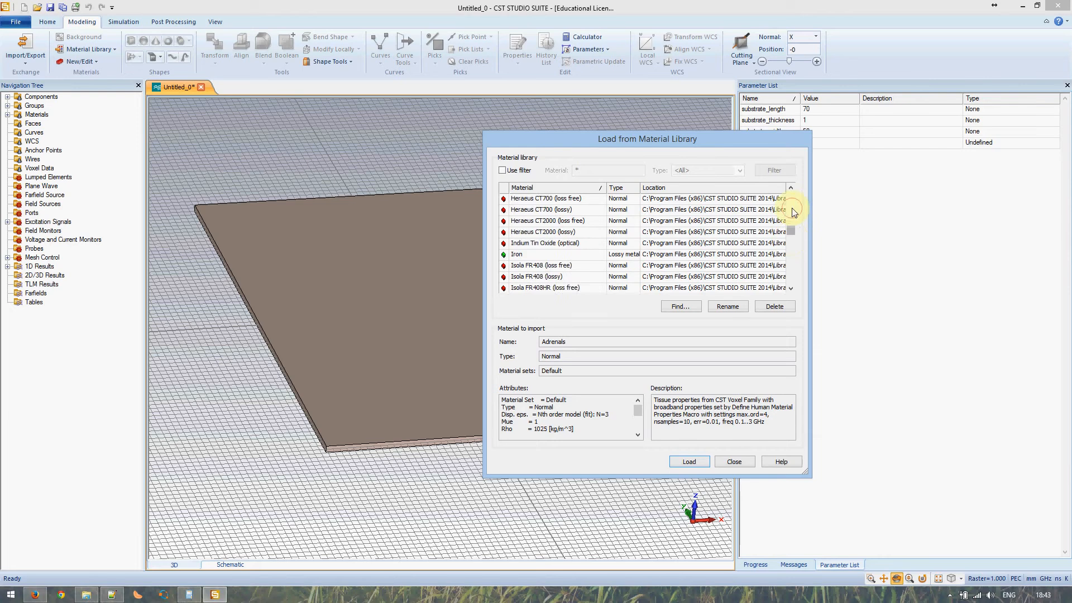
click(792, 209)
click(792, 210)
click(792, 210)
click(792, 210)
click(792, 209)
click(792, 210)
click(792, 208)
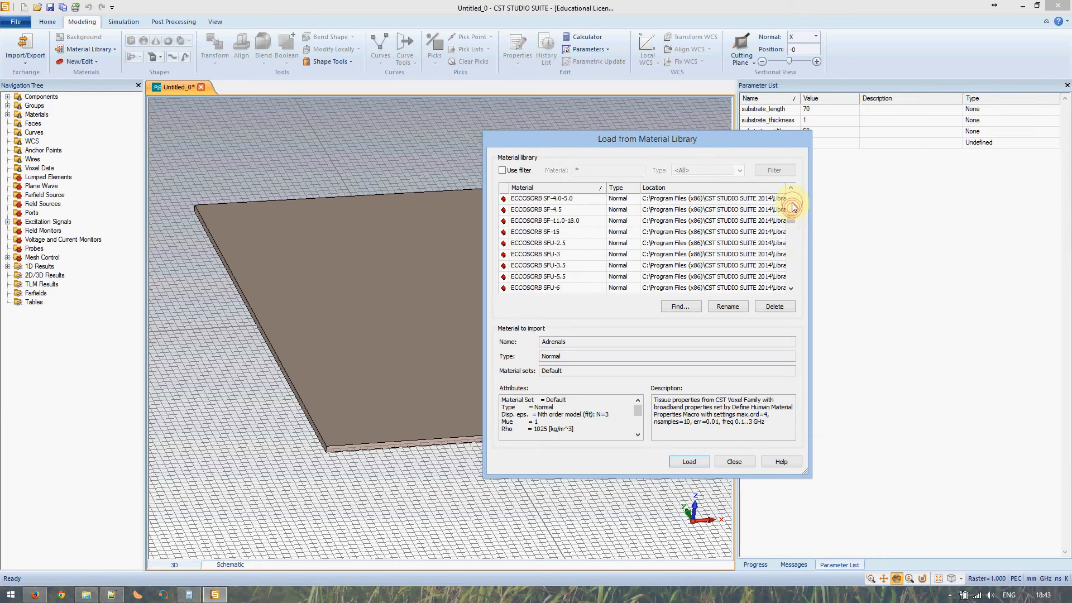
click(793, 206)
click(793, 207)
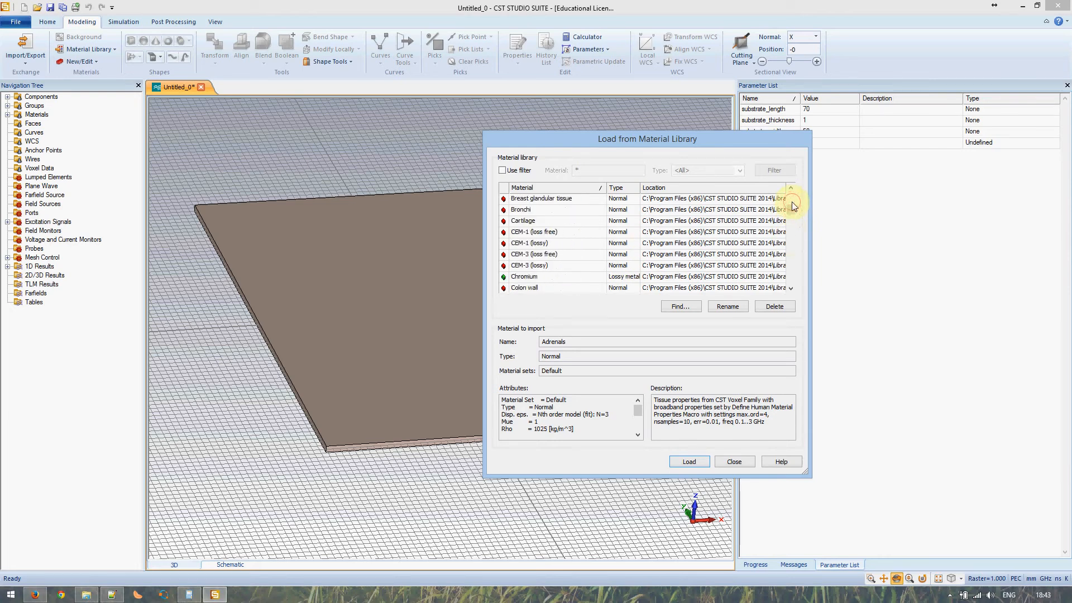
click(789, 226)
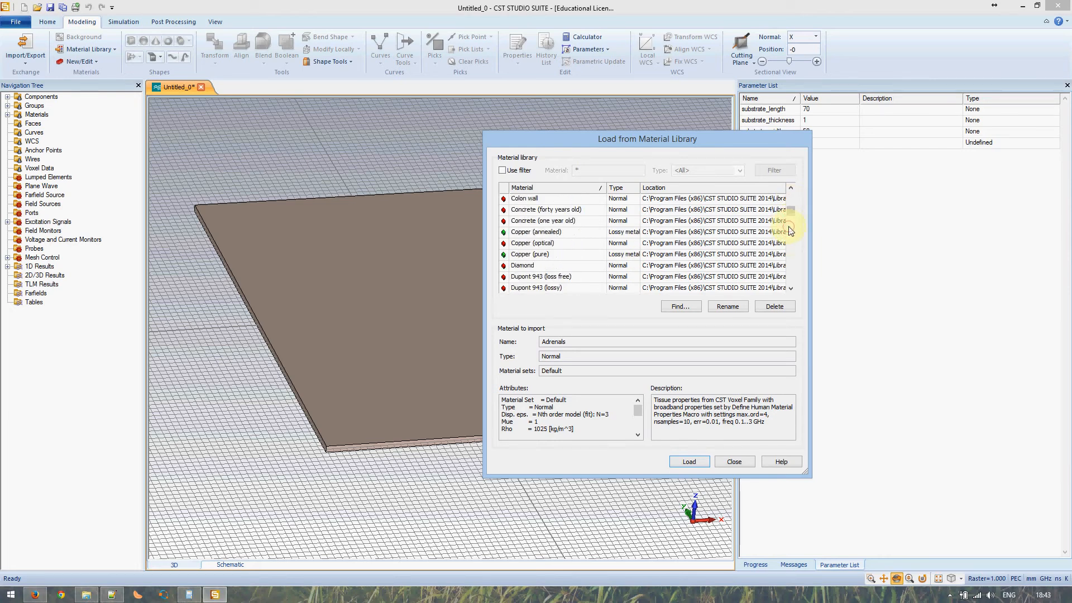
click(533, 254)
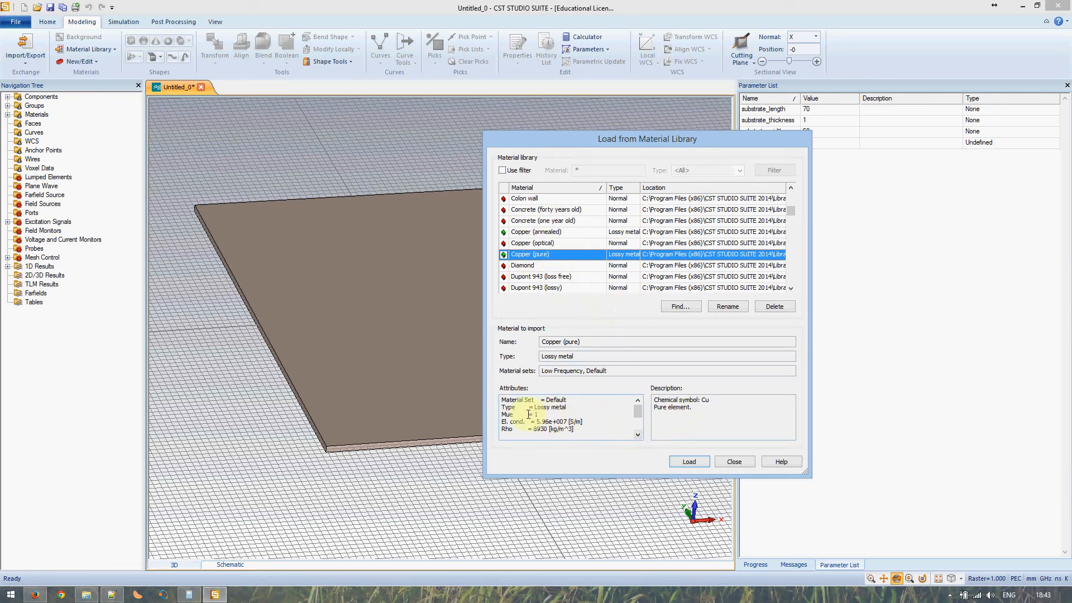
- Check Copper (pure)'s electrical conductivity and load it as top_metal's material
drag(536, 421, 583, 422)
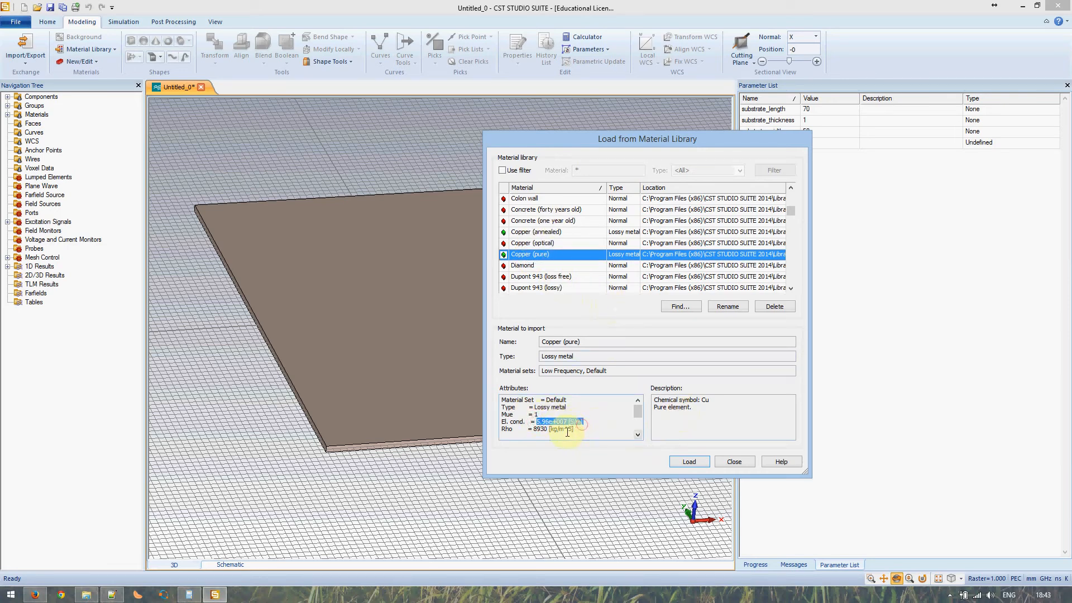
click(530, 424)
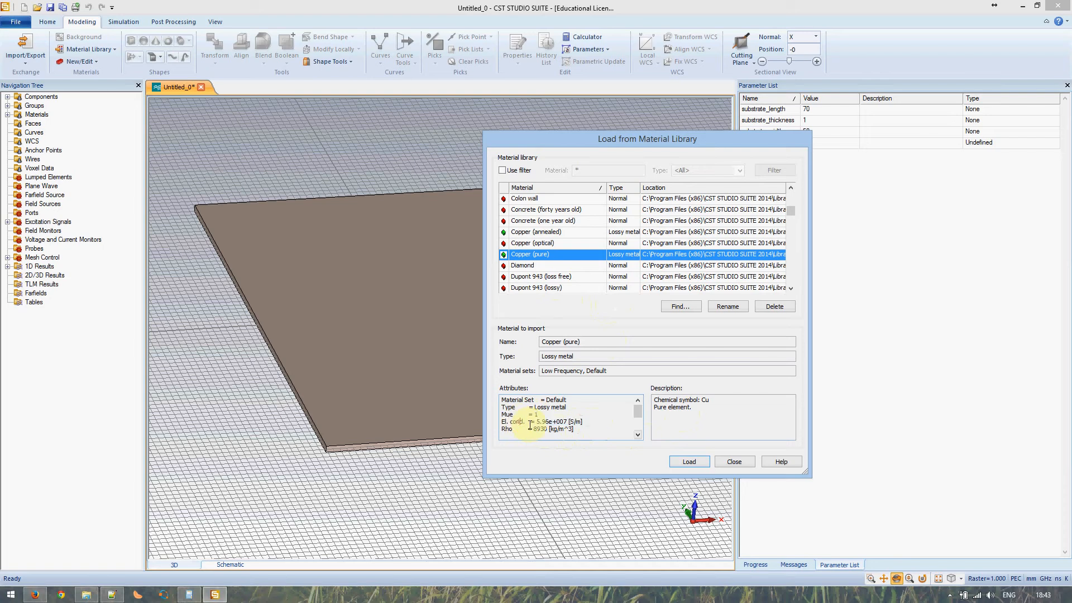
click(524, 414)
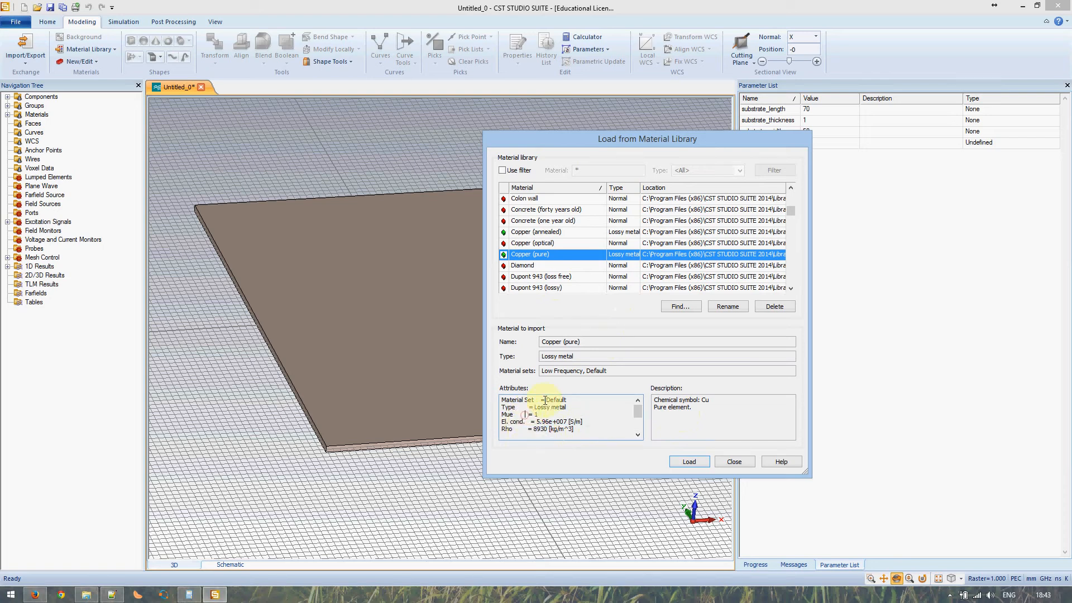
click(689, 462)
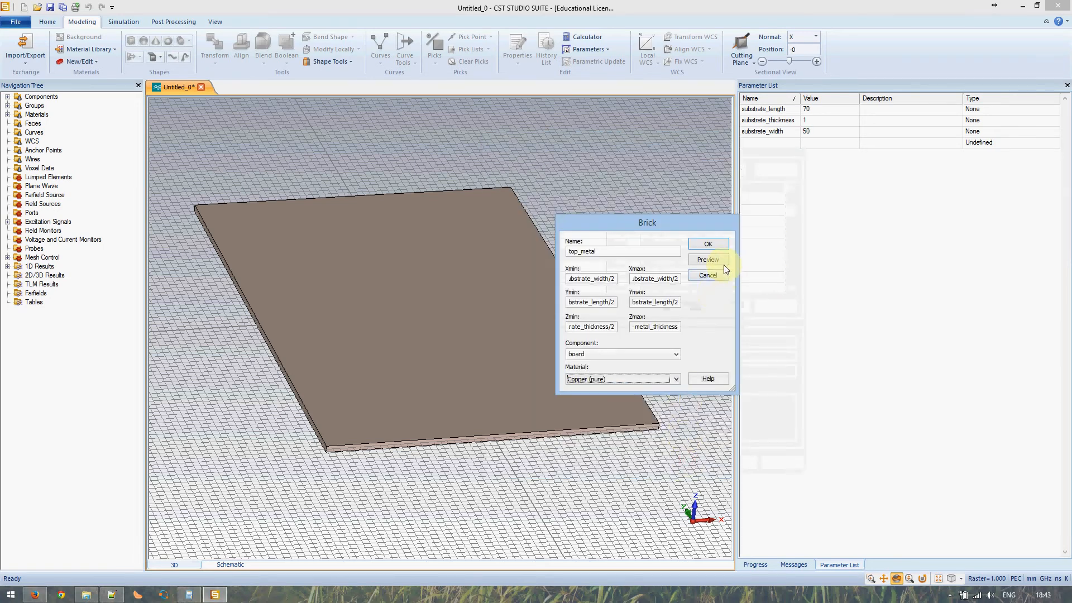
- Preview top_metal, dismiss the missing-parameter prompt and error, and check substrate_thickness in the Parameter List
click(719, 261)
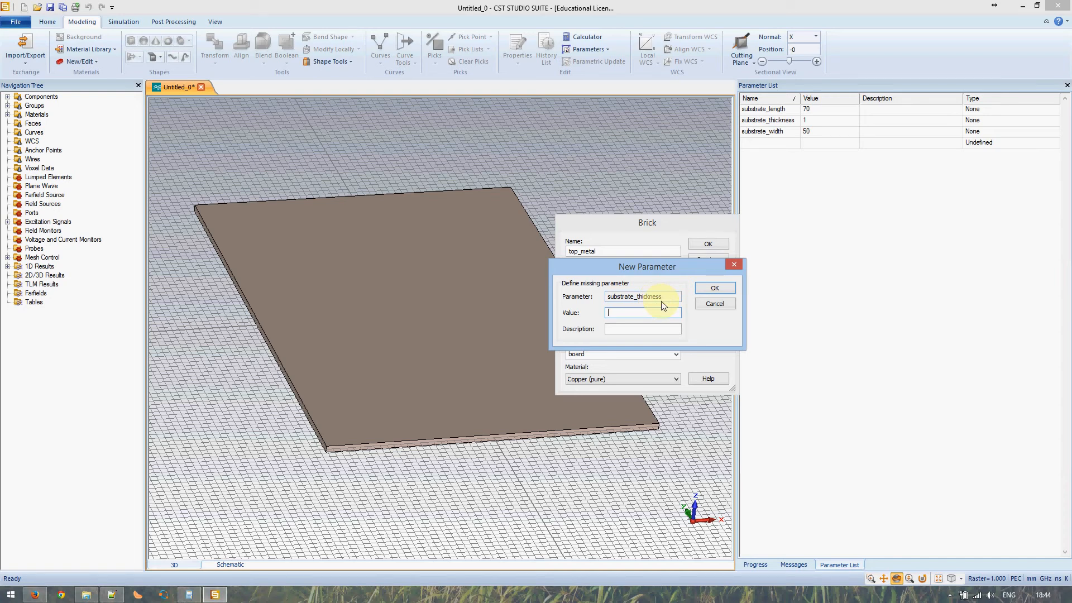
click(702, 305)
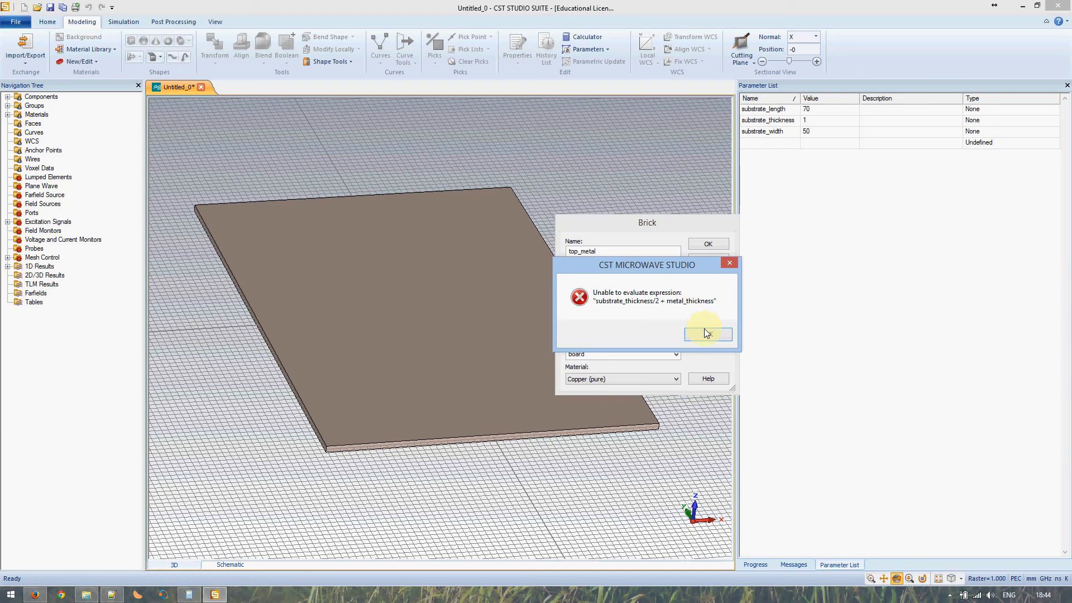
click(705, 332)
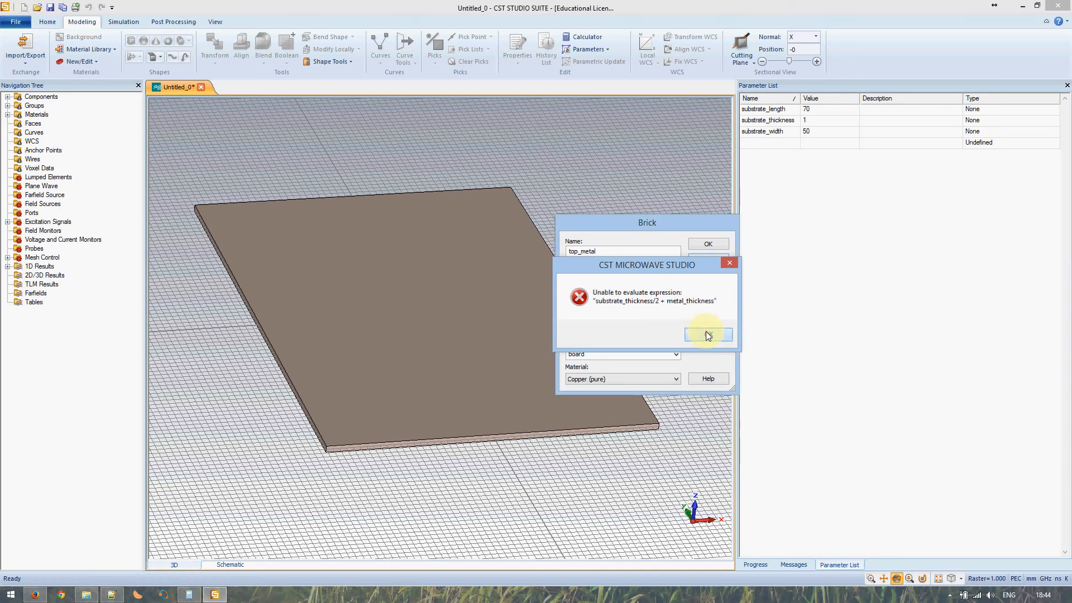
click(781, 121)
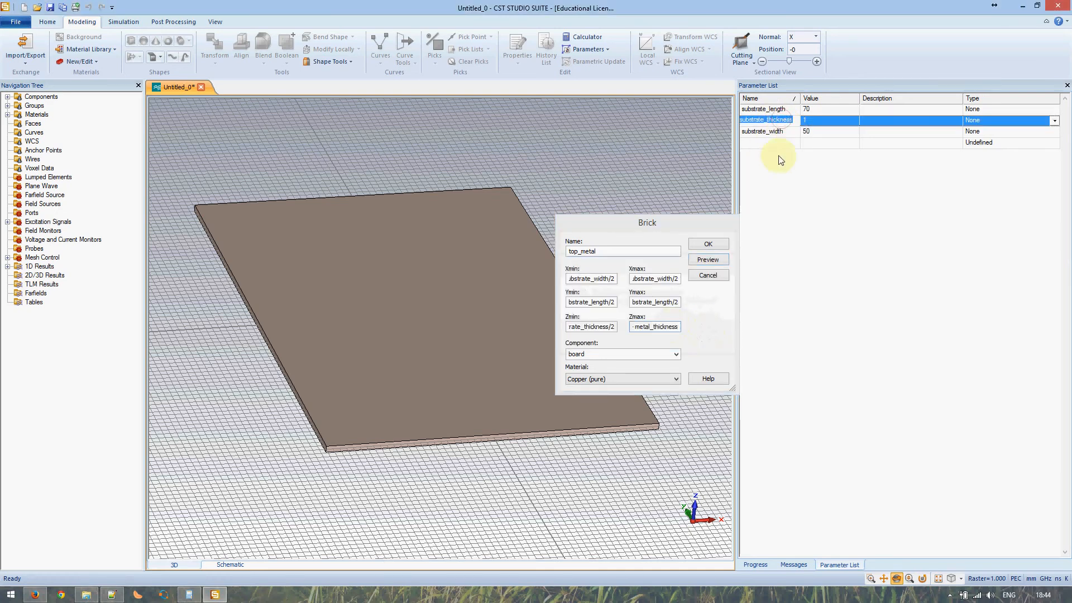
- Re-examine the Zmax expression and retry the preview, which fails with the same error
click(637, 326)
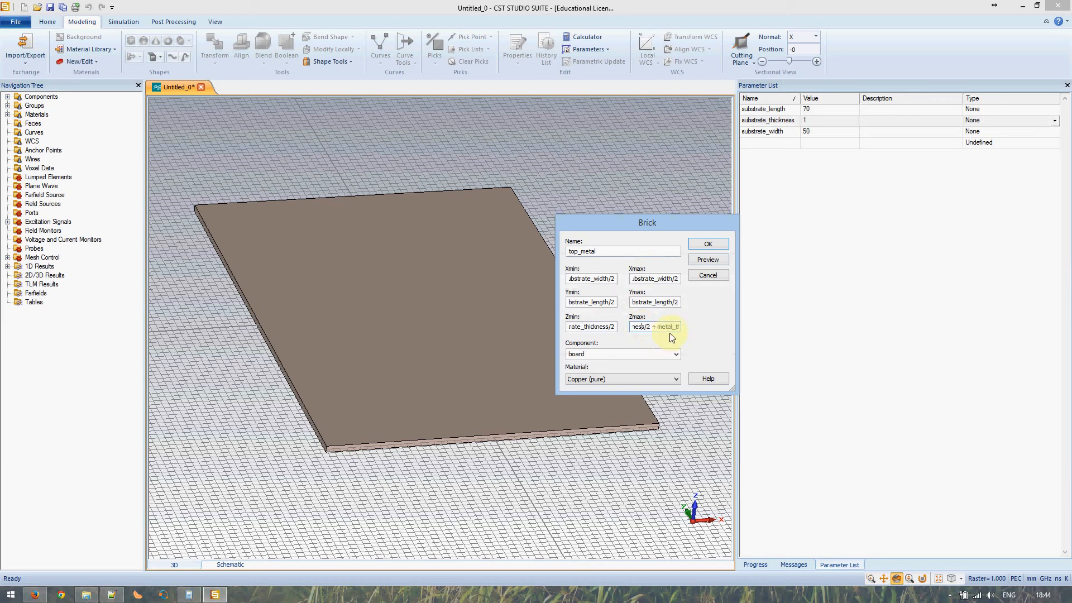
drag(633, 327, 521, 328)
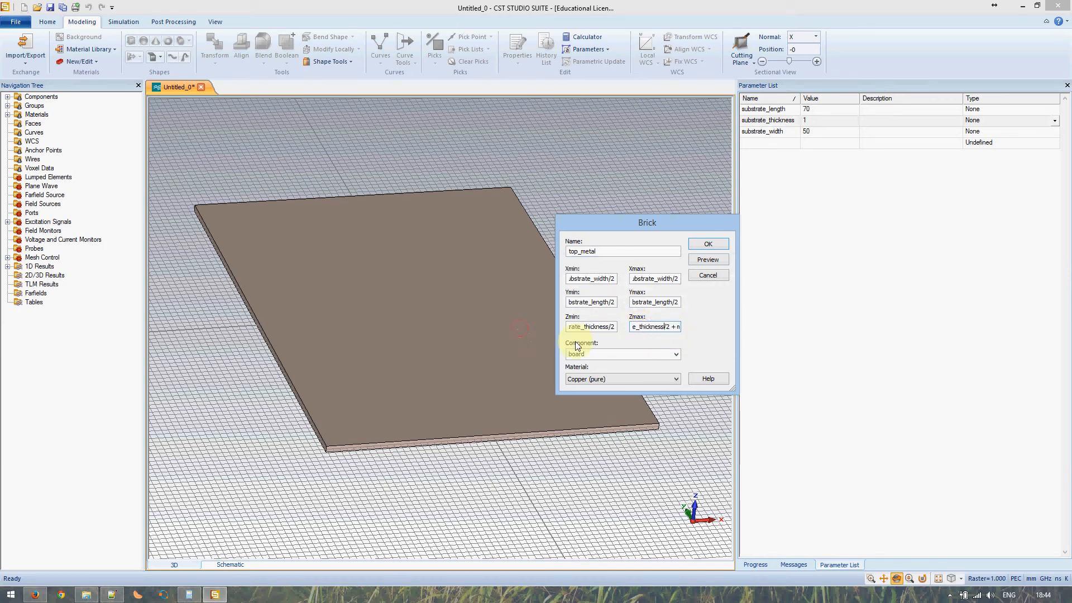
click(707, 260)
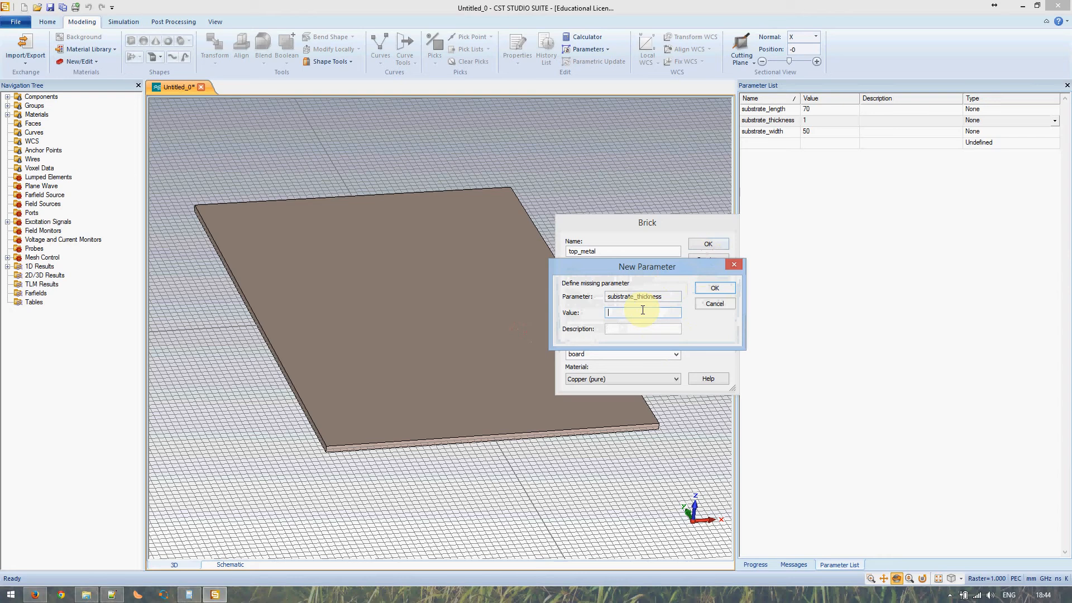
click(714, 303)
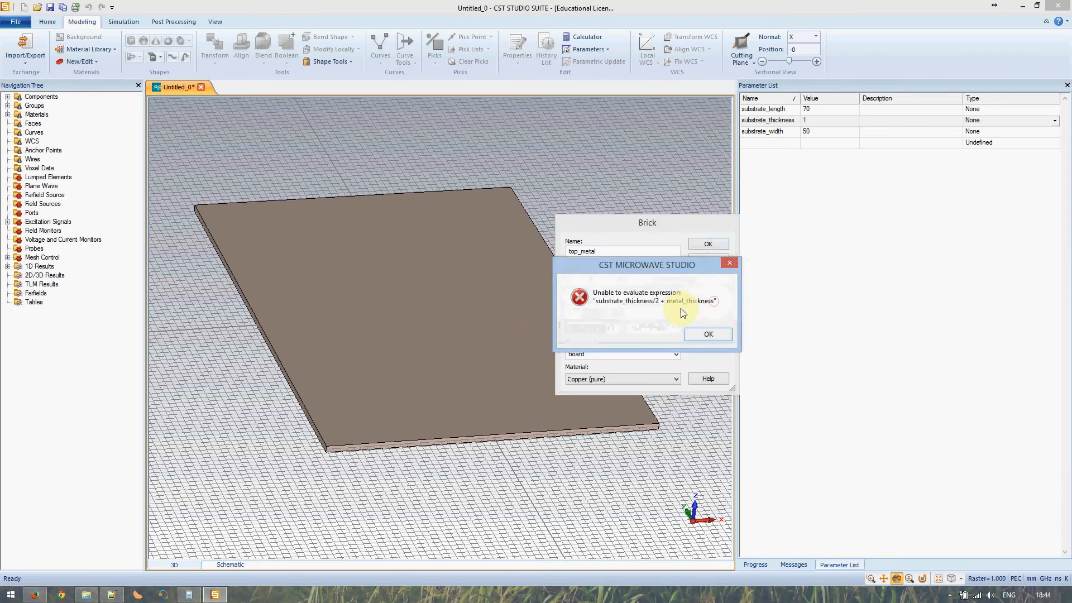
click(701, 335)
- Preview the top_metal brick, setting substrate_thickness to 2 and a new metal_thickness to 0.1
drag(608, 328, 467, 328)
key(Right)
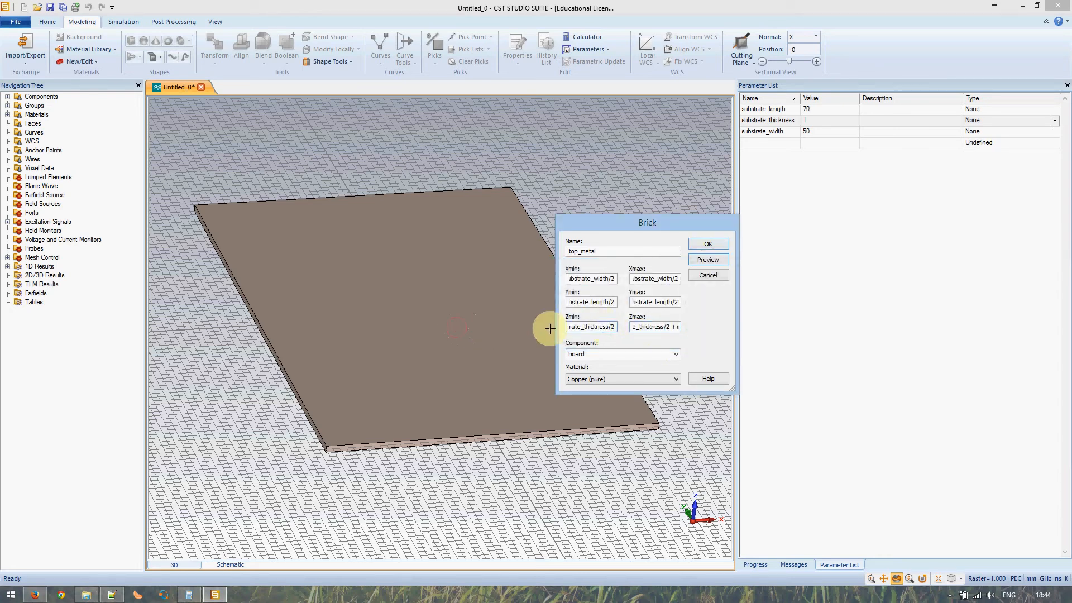
click(707, 259)
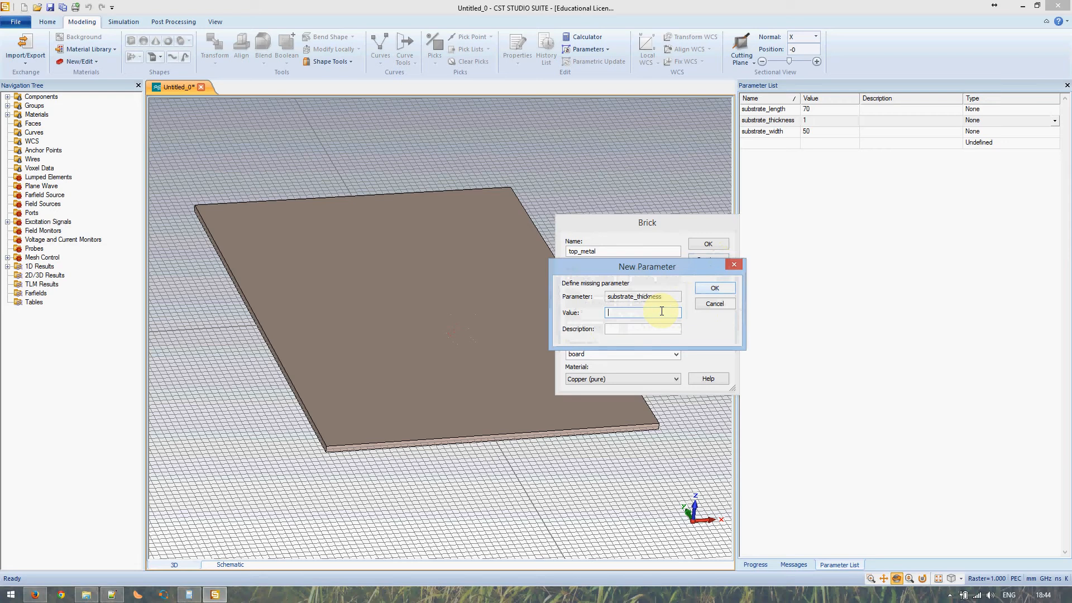
text(2)
click(710, 288)
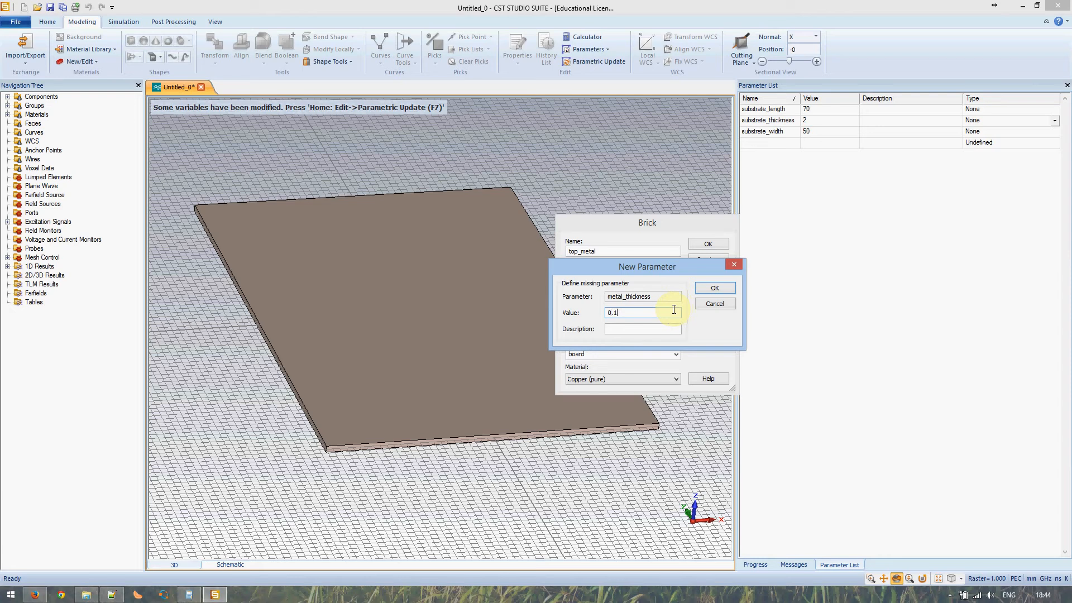
click(706, 287)
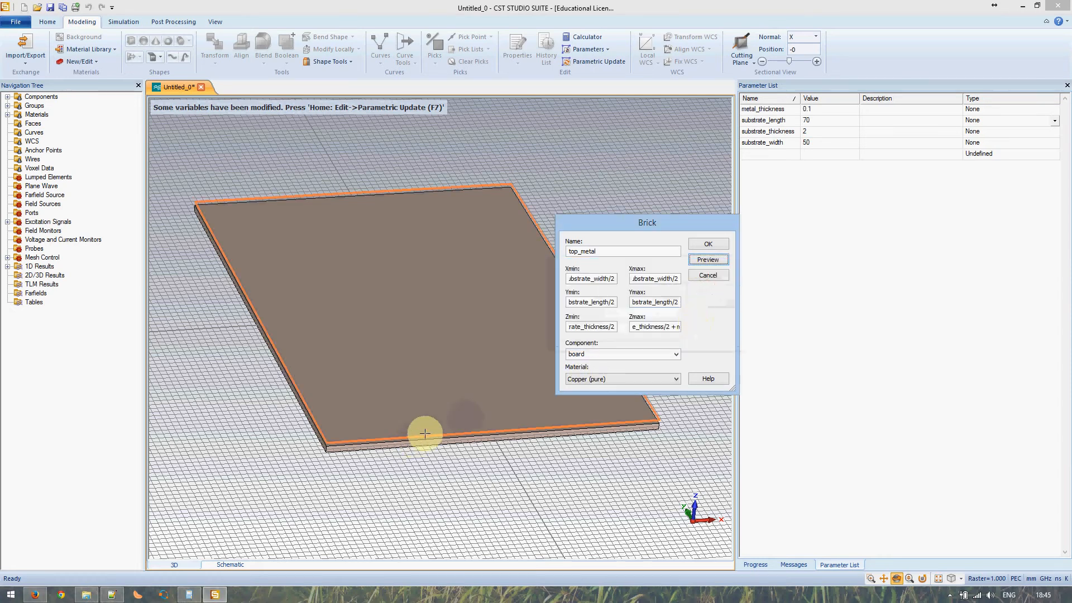
- Inspect the previewed copper layer edges, then accept the top_metal brick
mouse_move(420, 436)
mouse_down()
mouse_move(474, 354)
mouse_move(409, 438)
mouse_up()
scroll(412, 440, down, 3)
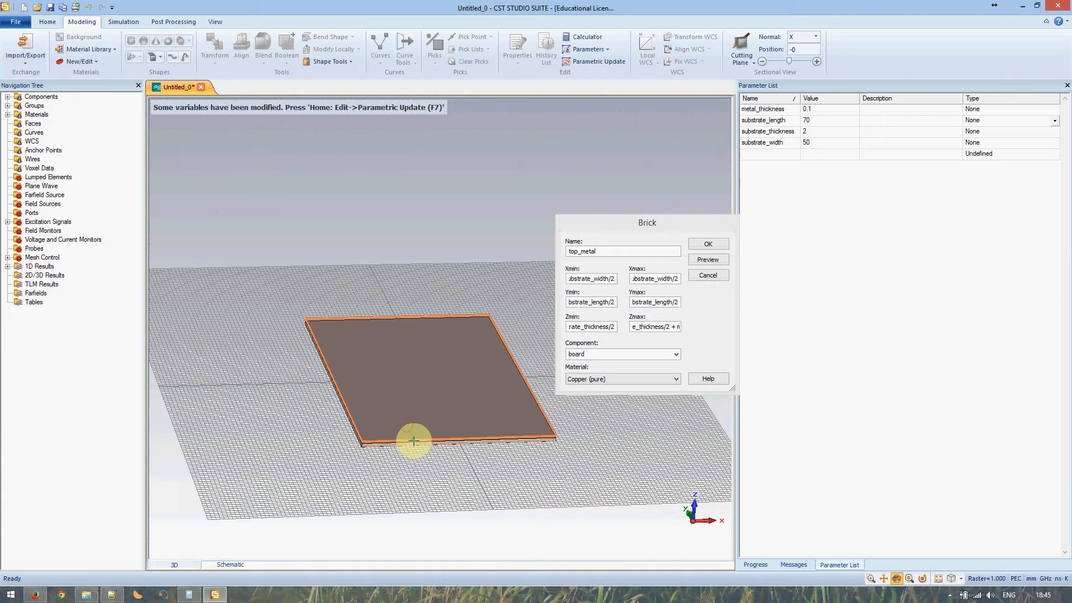
scroll(413, 440, up, 6)
scroll(414, 439, up, 3)
scroll(413, 427, down, 3)
scroll(413, 427, up, 4)
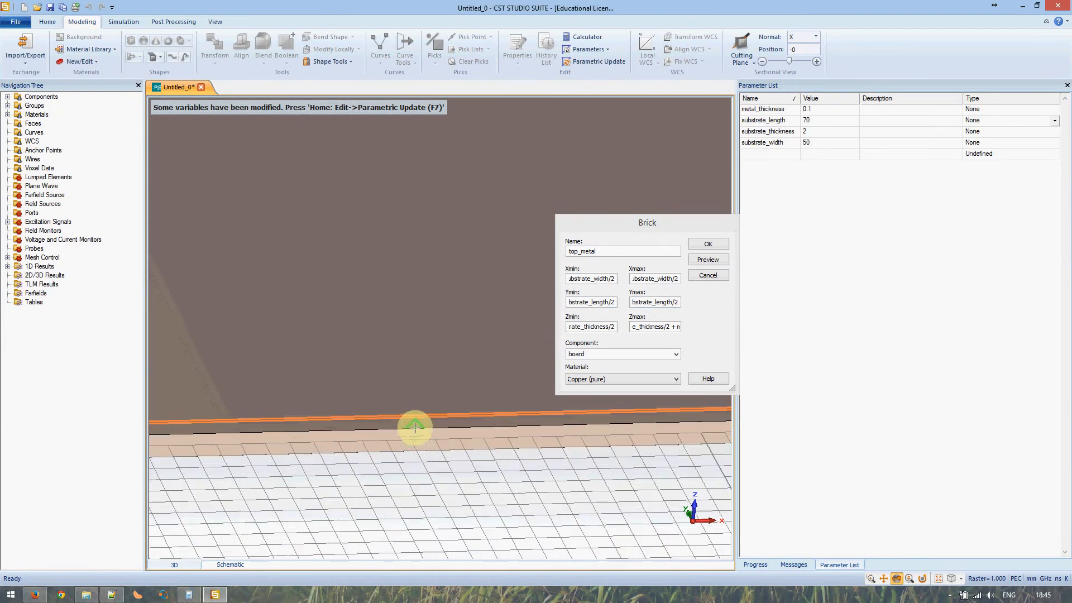
drag(414, 427, 448, 379)
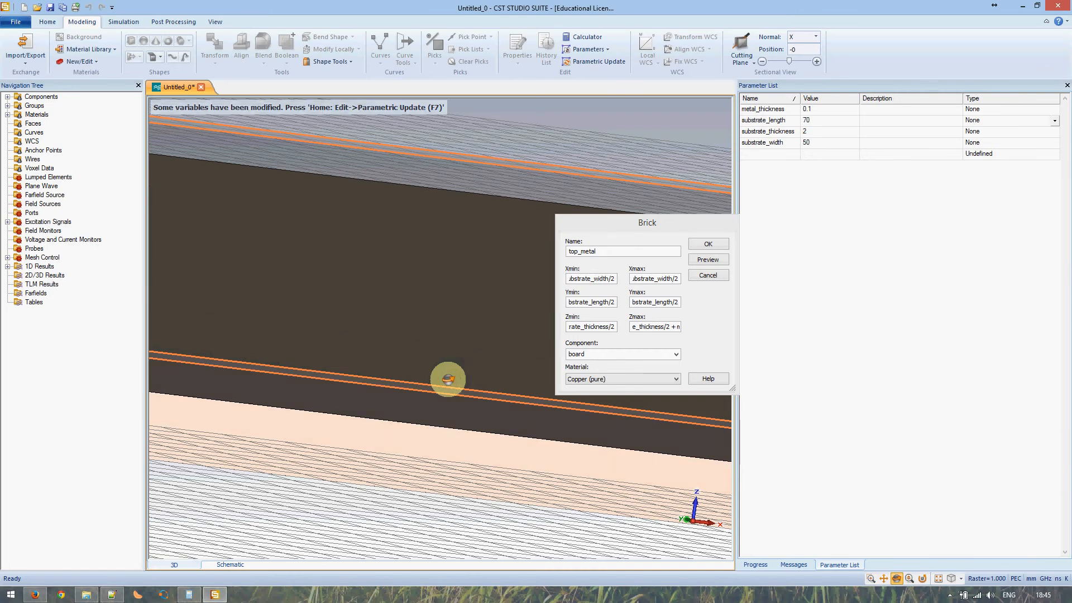
click(703, 276)
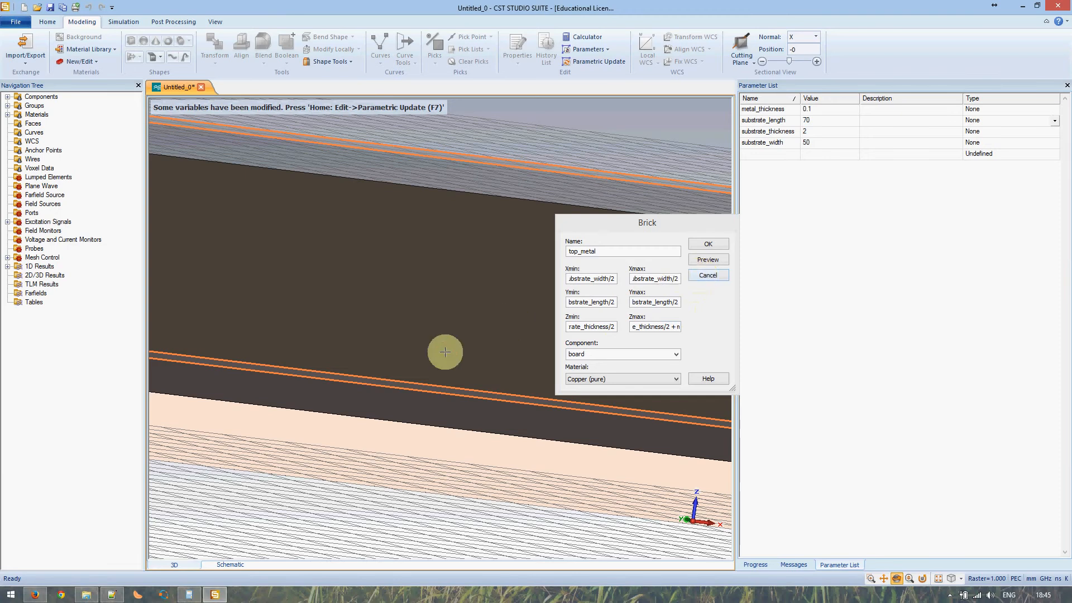
scroll(428, 361, down, 3)
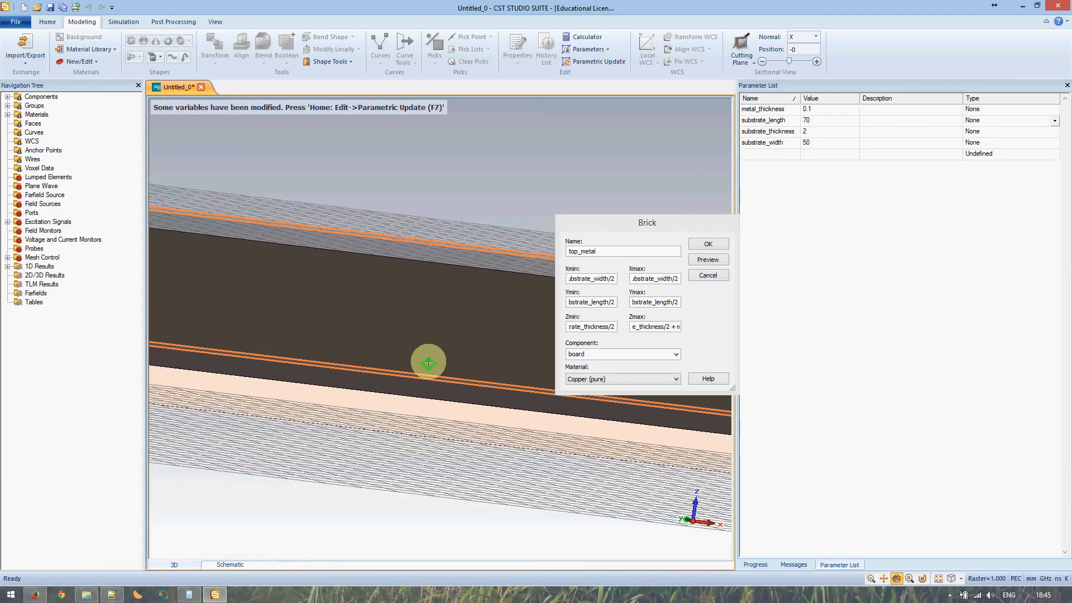
click(704, 246)
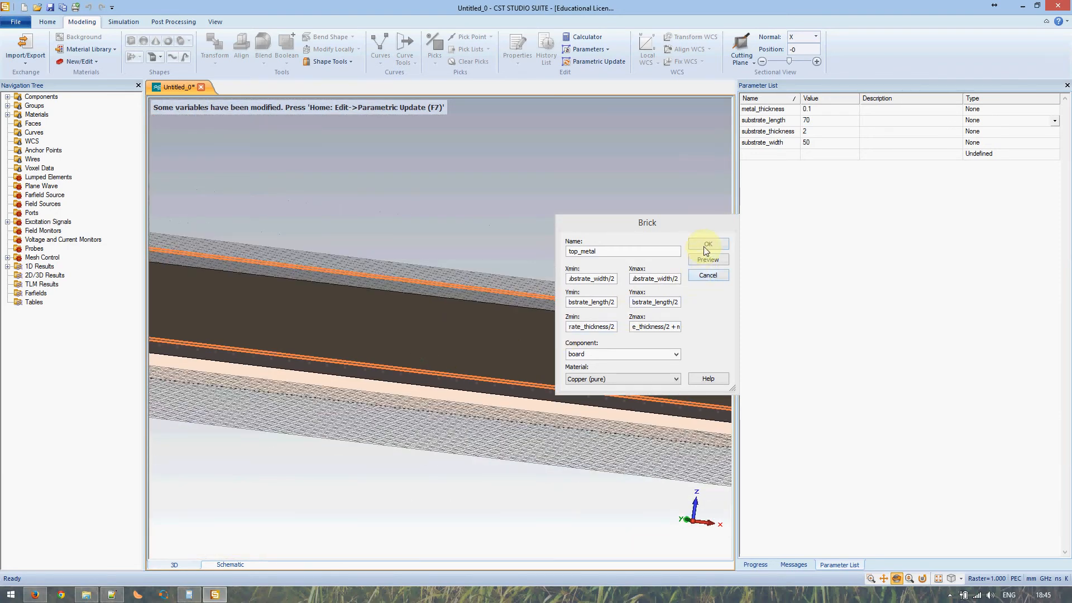
- Try substrate_thickness at 1 and rebuild the model
click(824, 134)
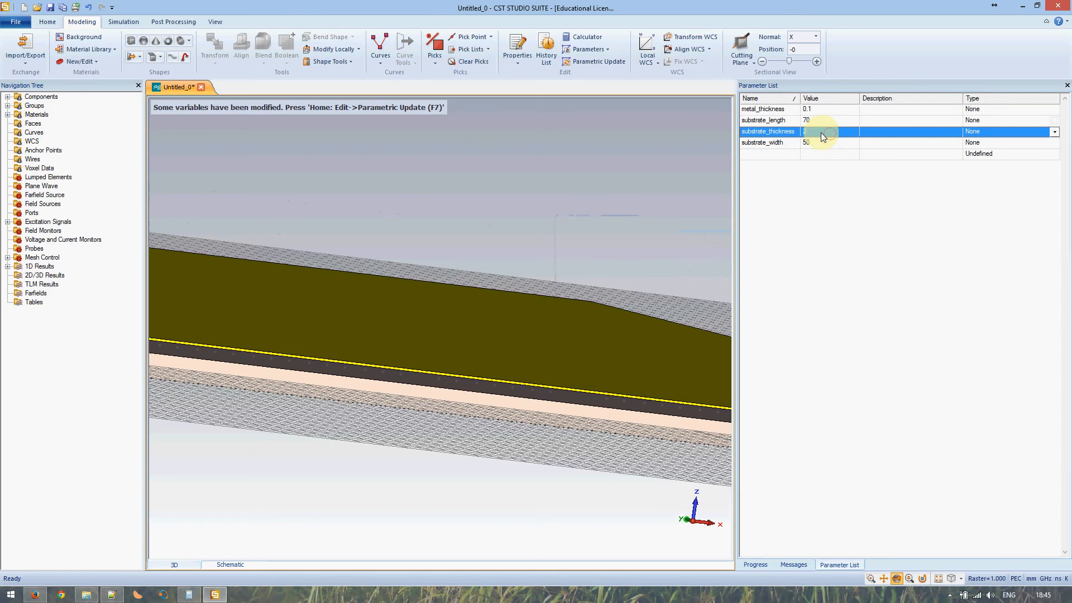
text(1)
click(852, 152)
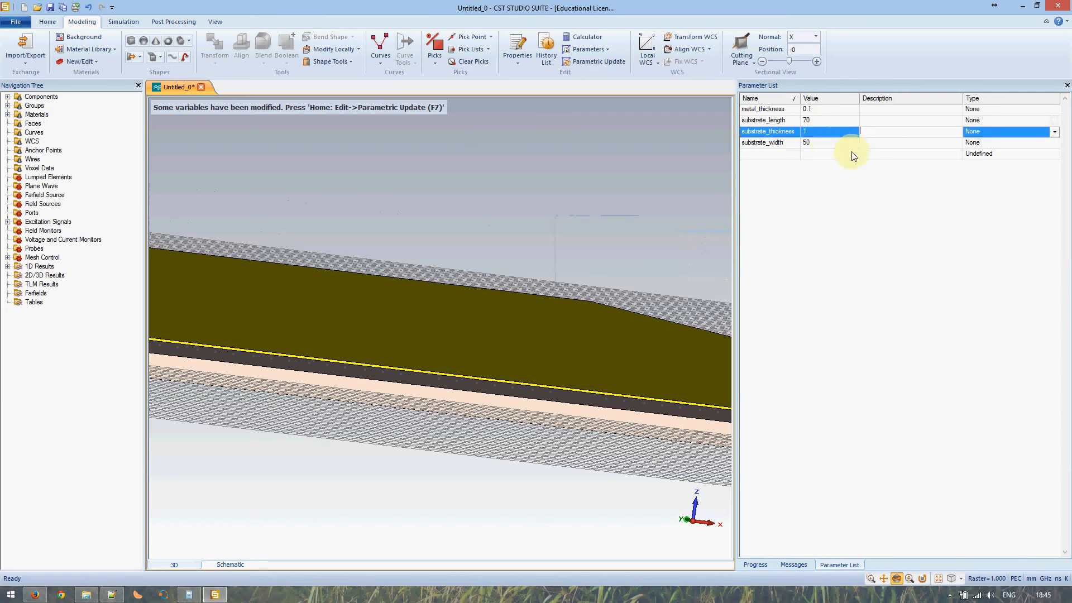
key(F7)
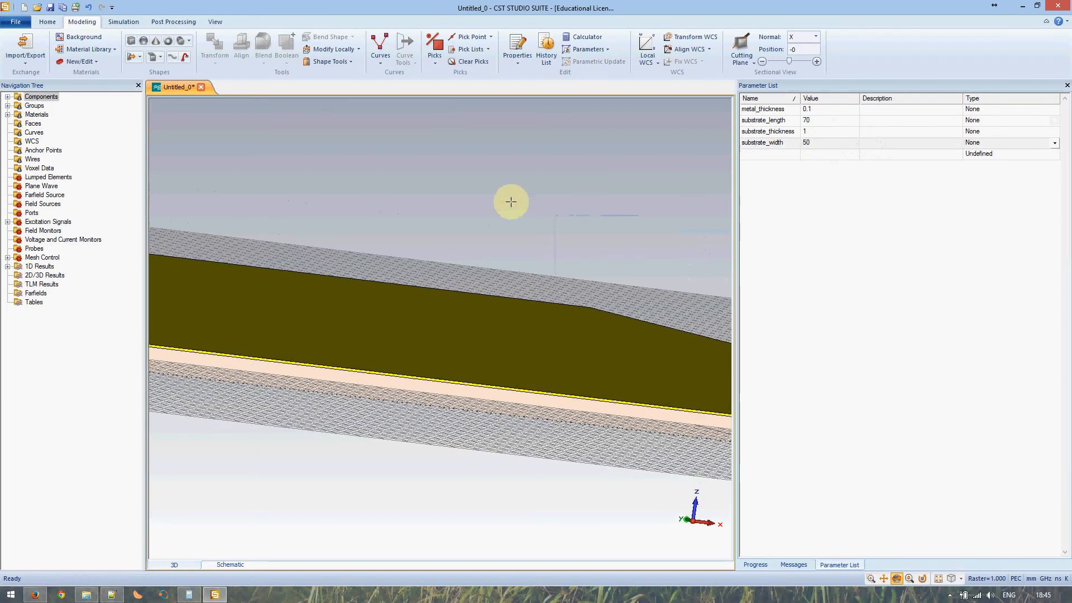
- Set substrate_thickness back to 2, rebuild, and look over the whole plate
double_click(805, 132)
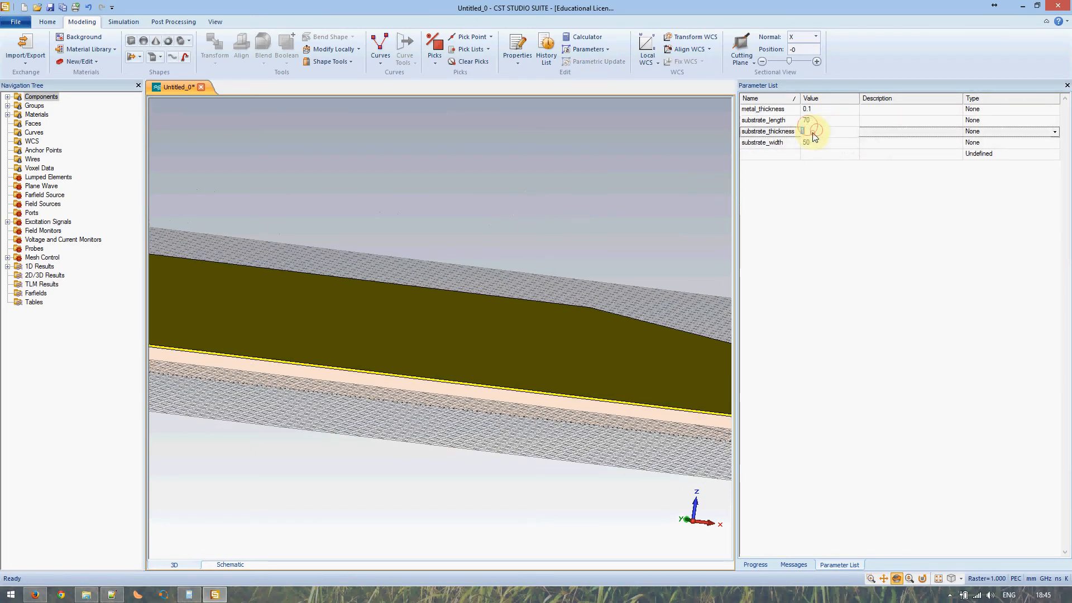
text(2)
key(Return)
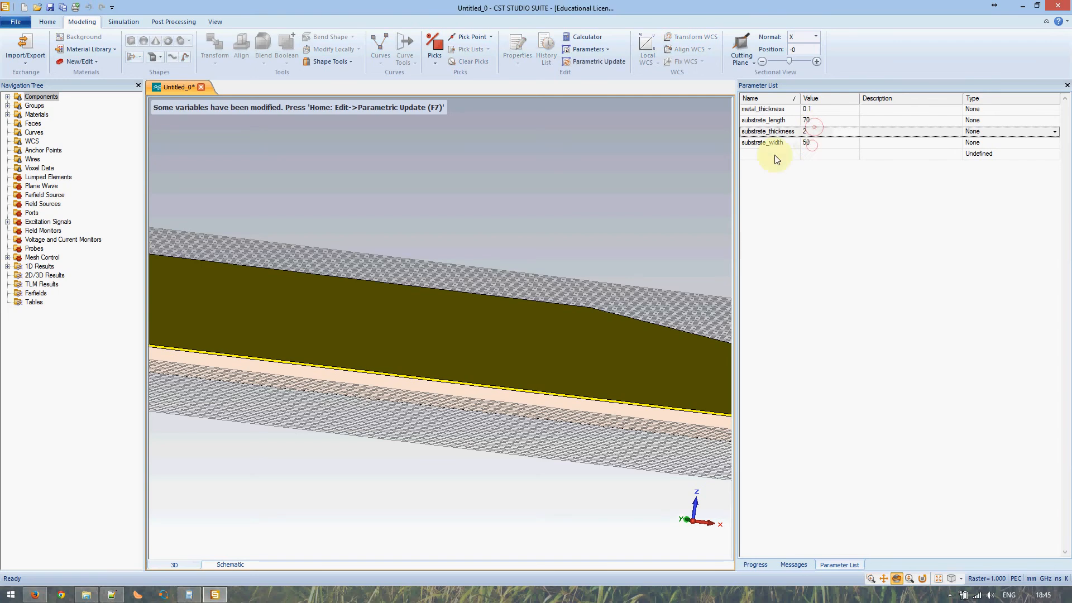
key(F7)
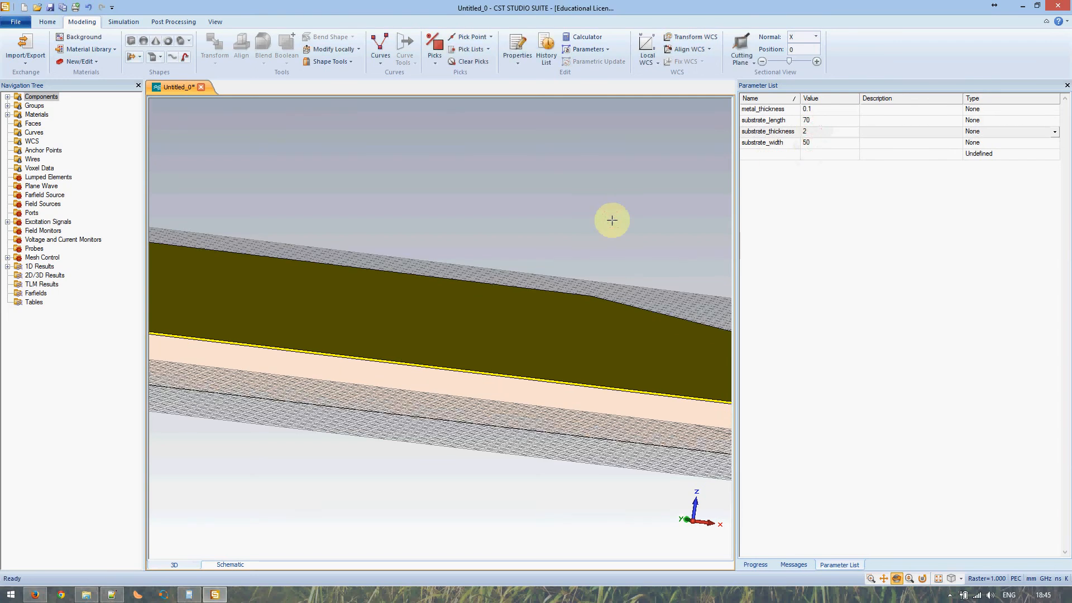
scroll(346, 390, down, 3)
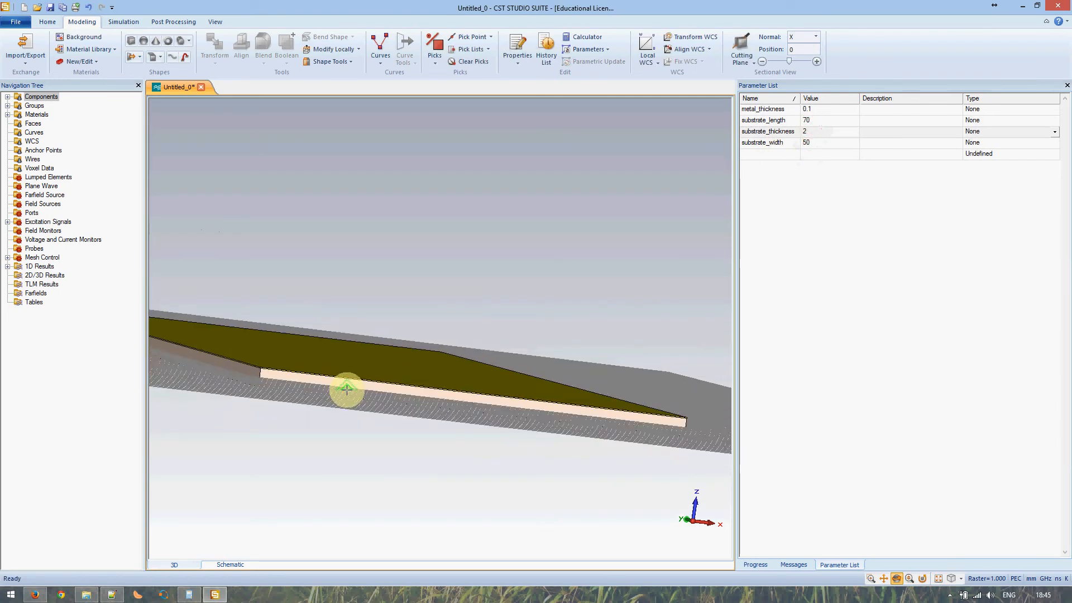
scroll(346, 389, up, 3)
scroll(346, 390, down, 1)
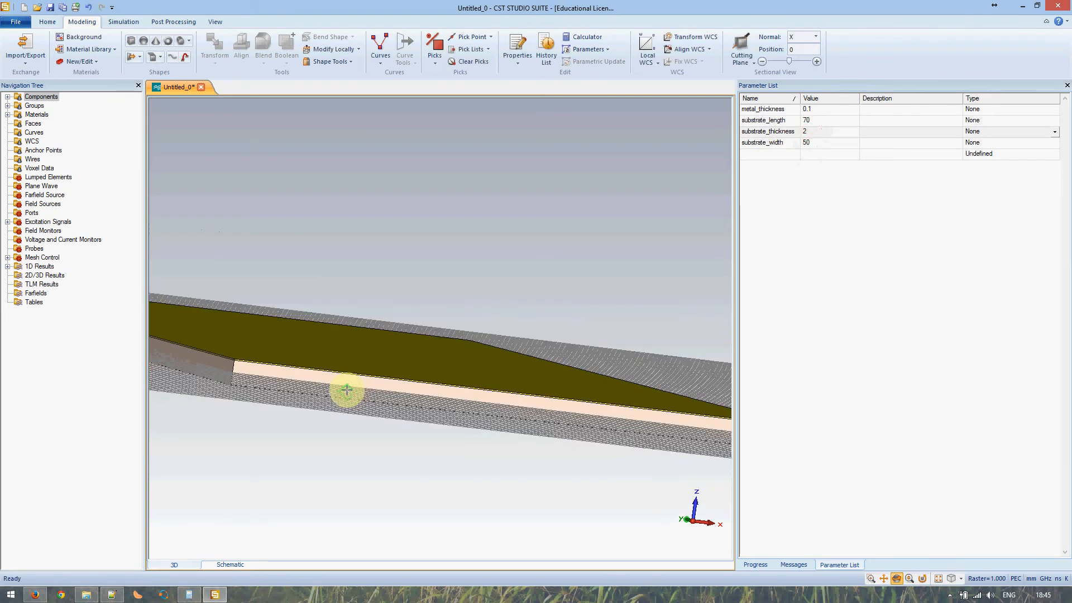
scroll(346, 389, up, 2)
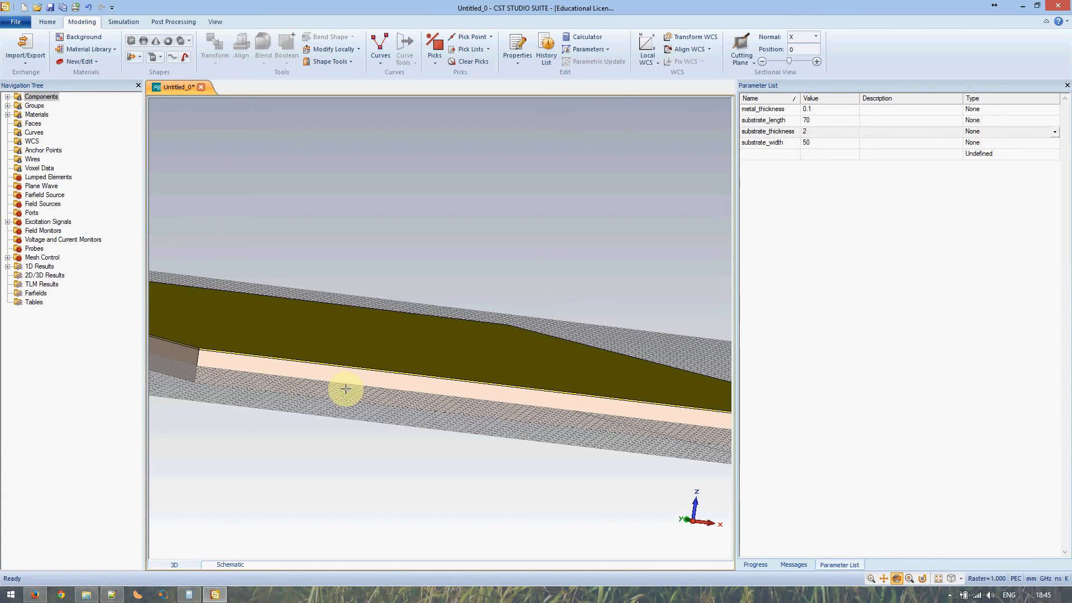
scroll(322, 371, down, 2)
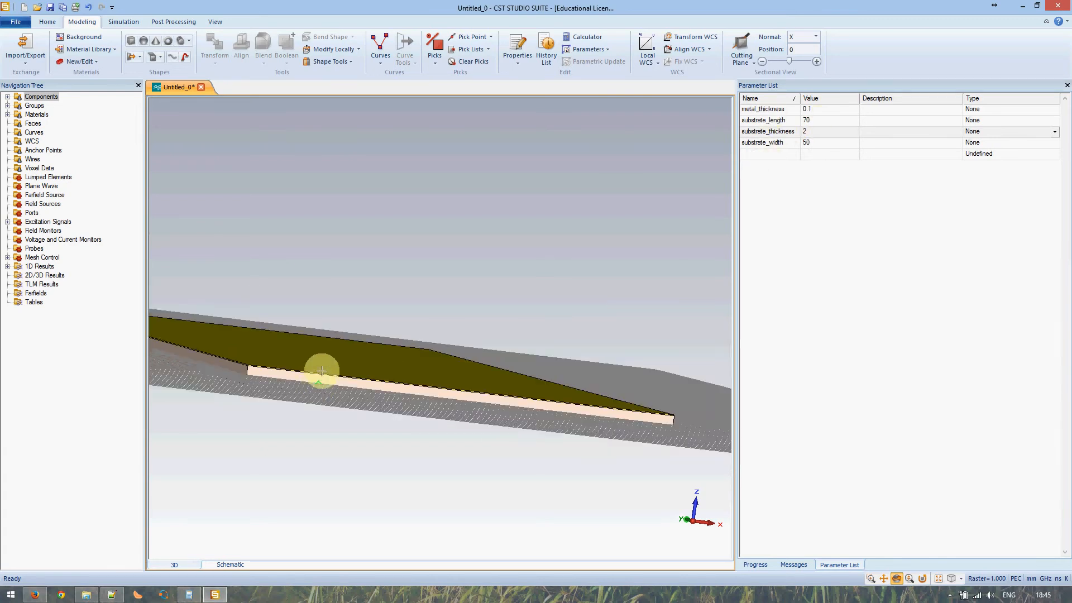
drag(322, 363, 322, 402)
scroll(322, 401, up, 3)
middle_drag(310, 380, 471, 348)
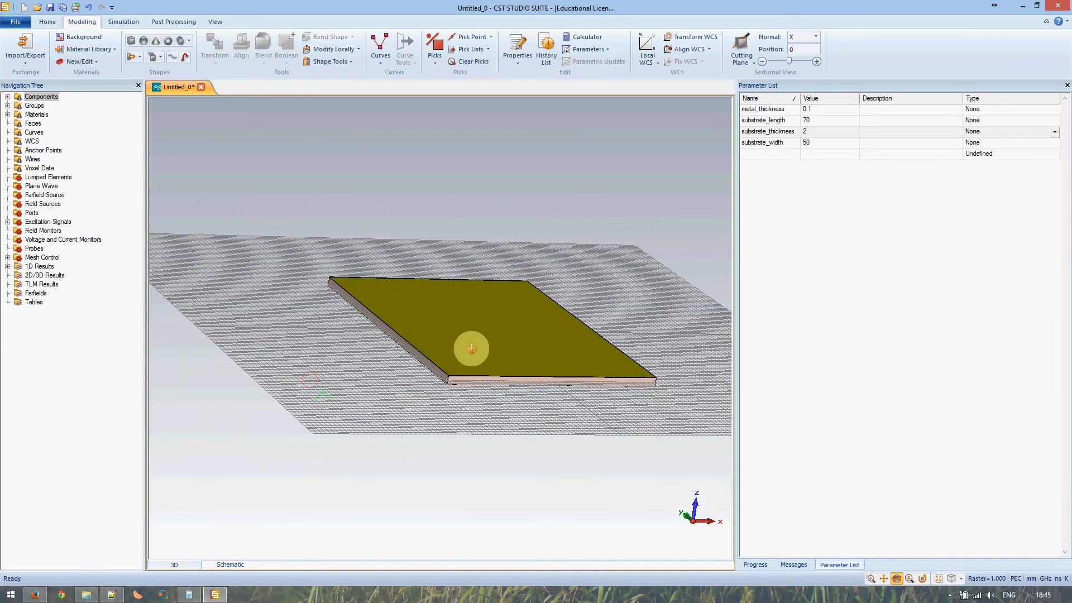
scroll(469, 357, up, 5)
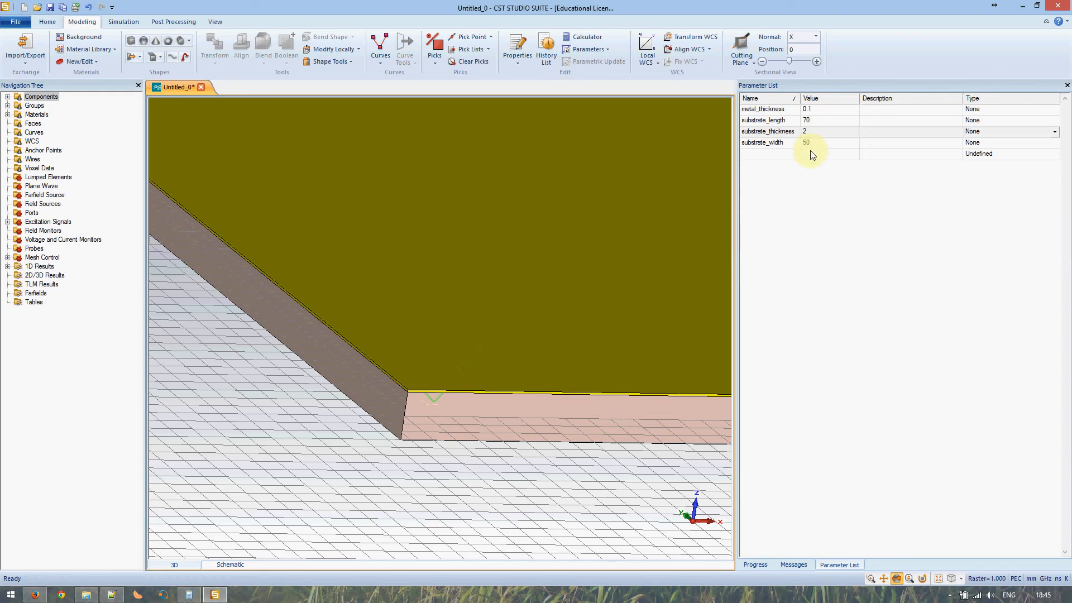
- Enter 0.5 as the substrate_thickness value in the Parameter List
click(812, 132)
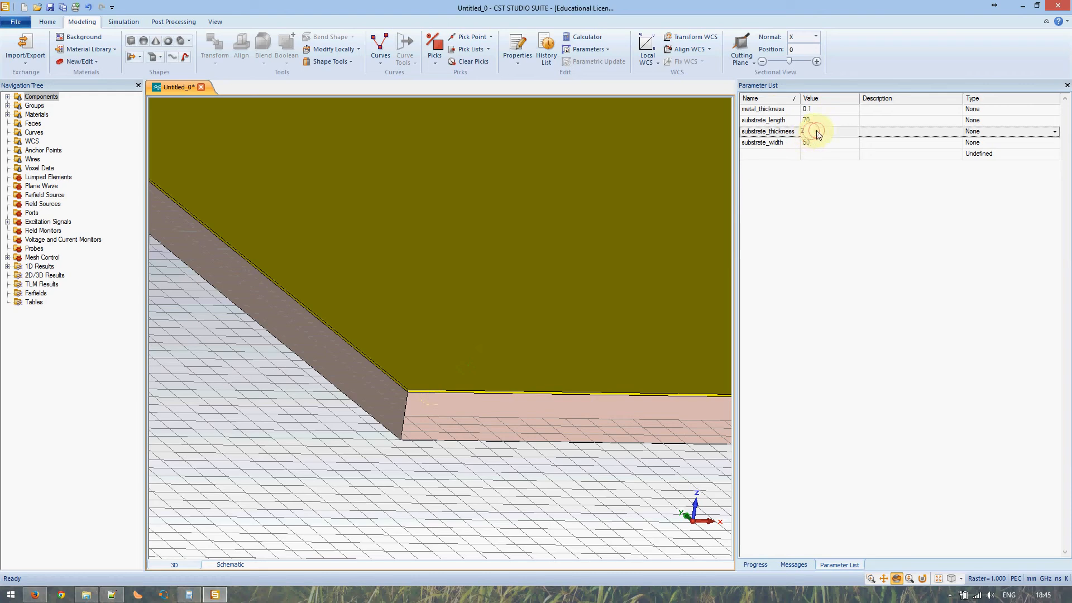
click(802, 133)
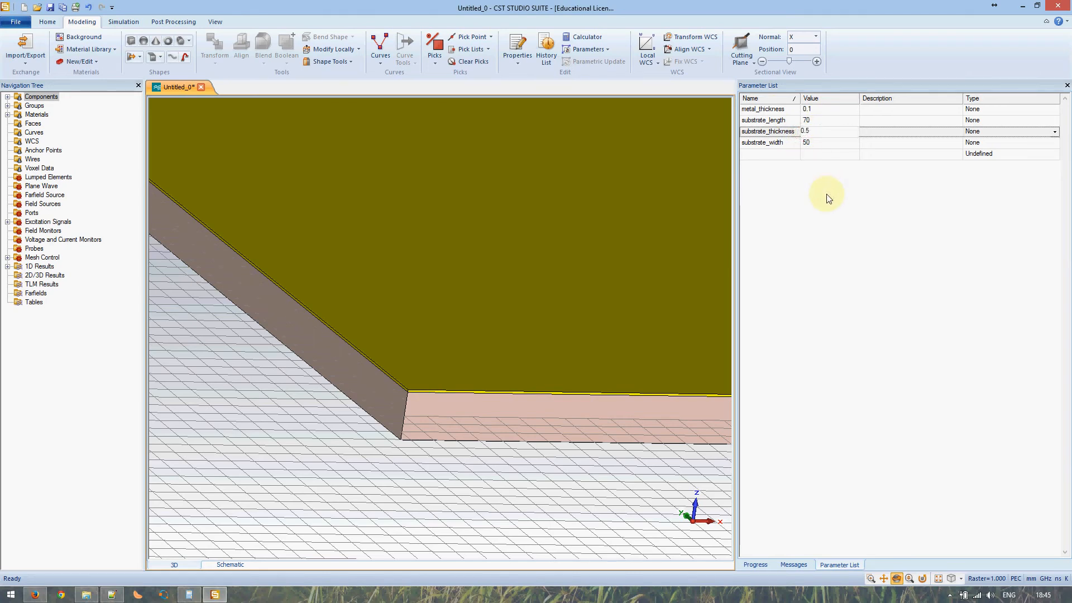
key(Return)
click(867, 124)
click(833, 144)
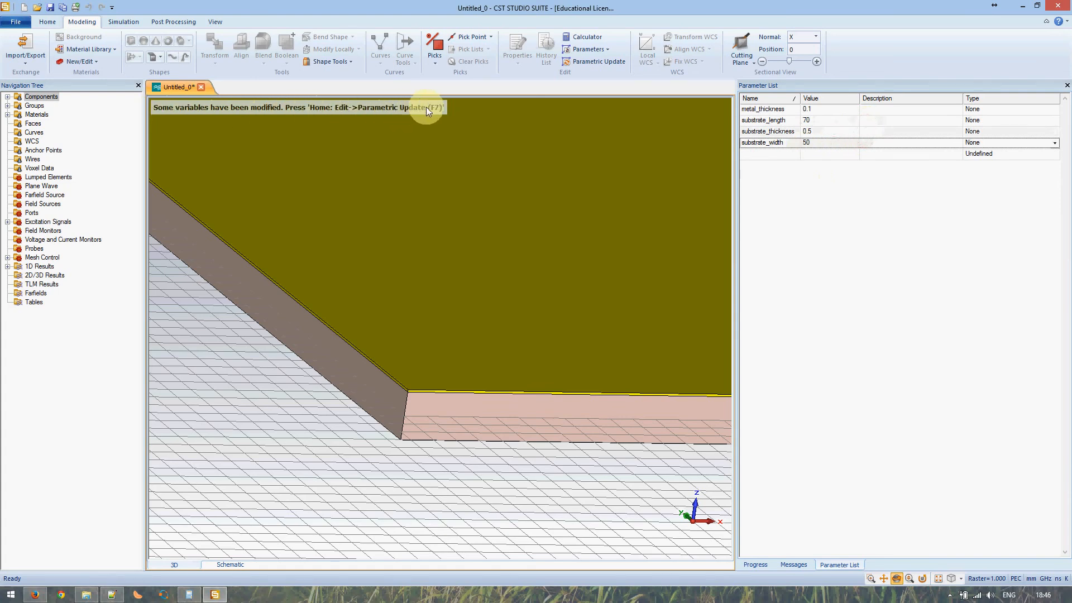
- Rebuild with F7 and zoom around the board corner to check the thinner 0.5 substrate
key(F7)
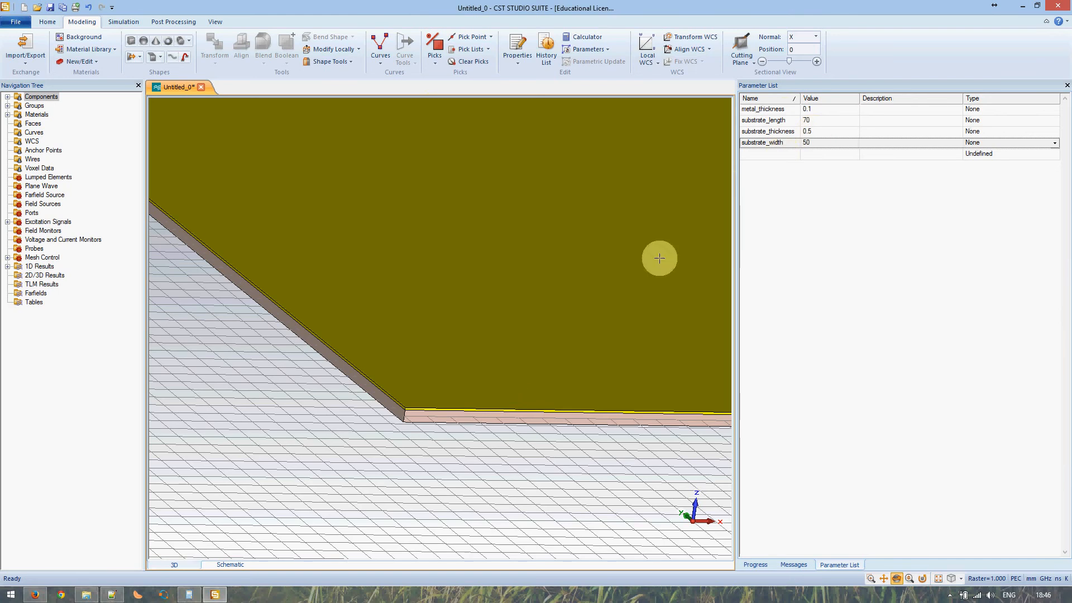
scroll(402, 423, down, 2)
scroll(402, 421, up, 4)
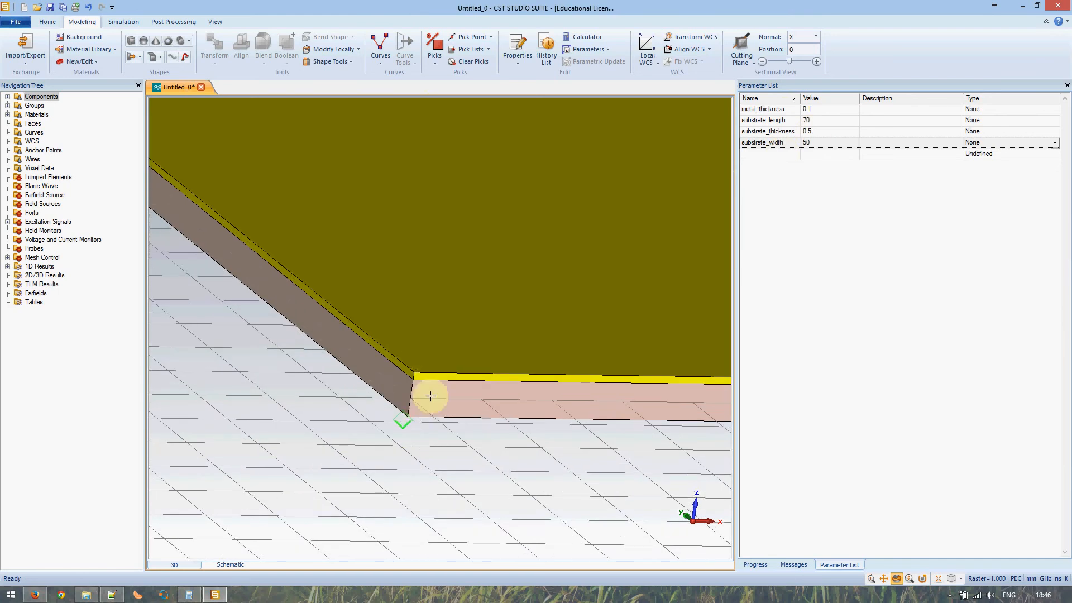
scroll(495, 353, down, 1)
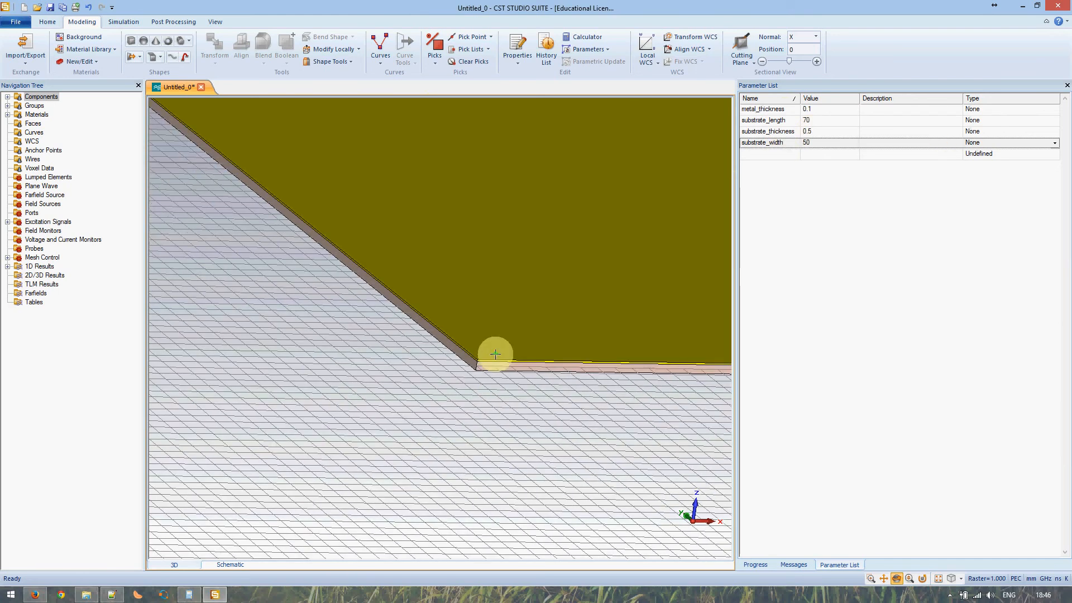
scroll(503, 345, down, 2)
scroll(503, 345, up, 2)
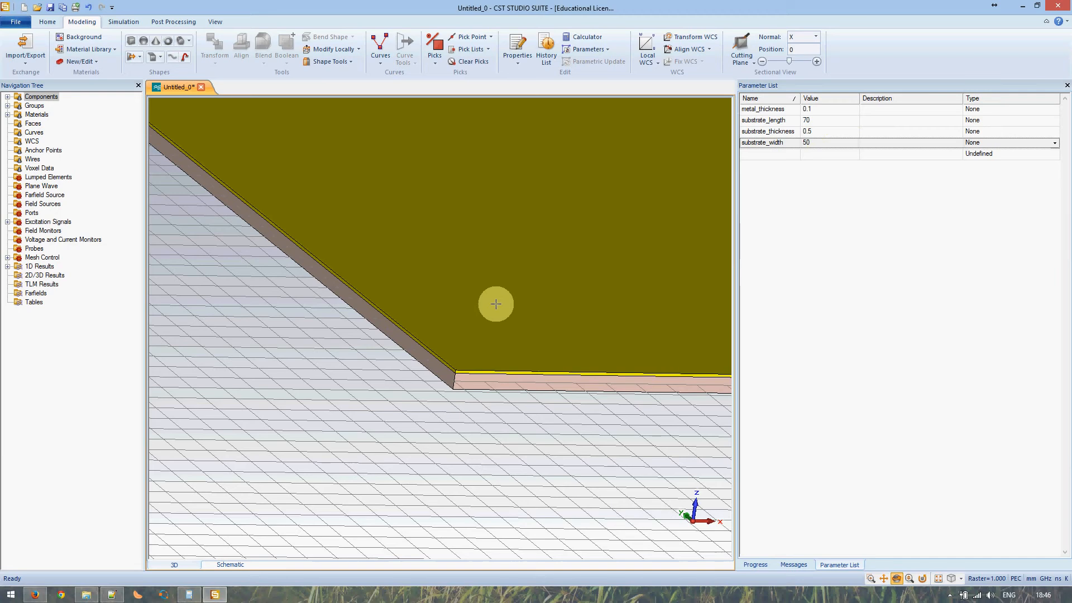
- Define brick bottom_copper with half-substrate X/Y limits and metal/substrate-thickness Z limits, then preview it
click(130, 41)
key(Escape)
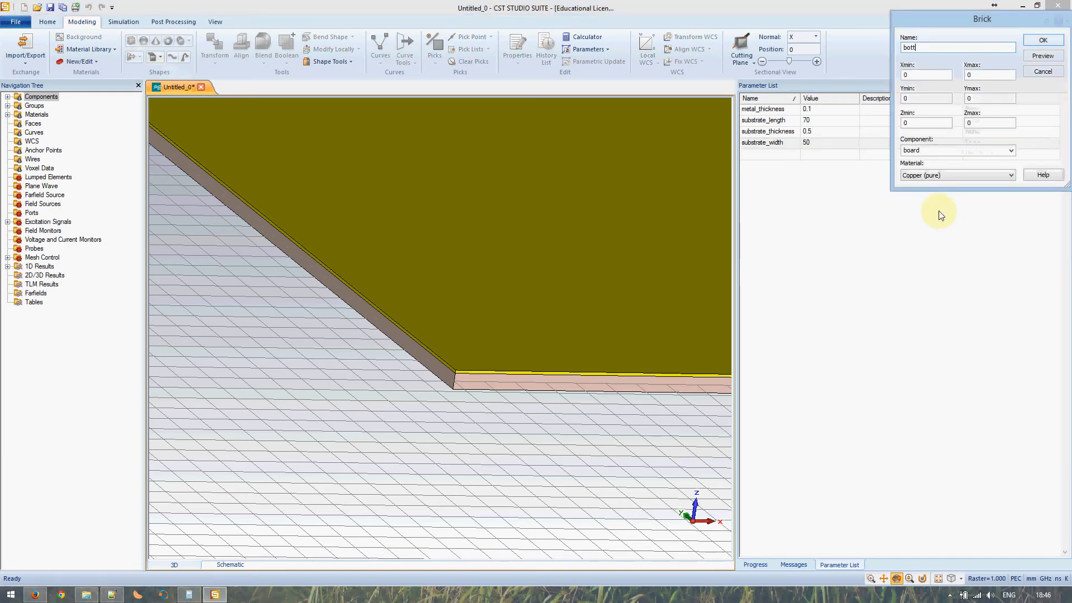
text(bottom_copper)
key(Tab)
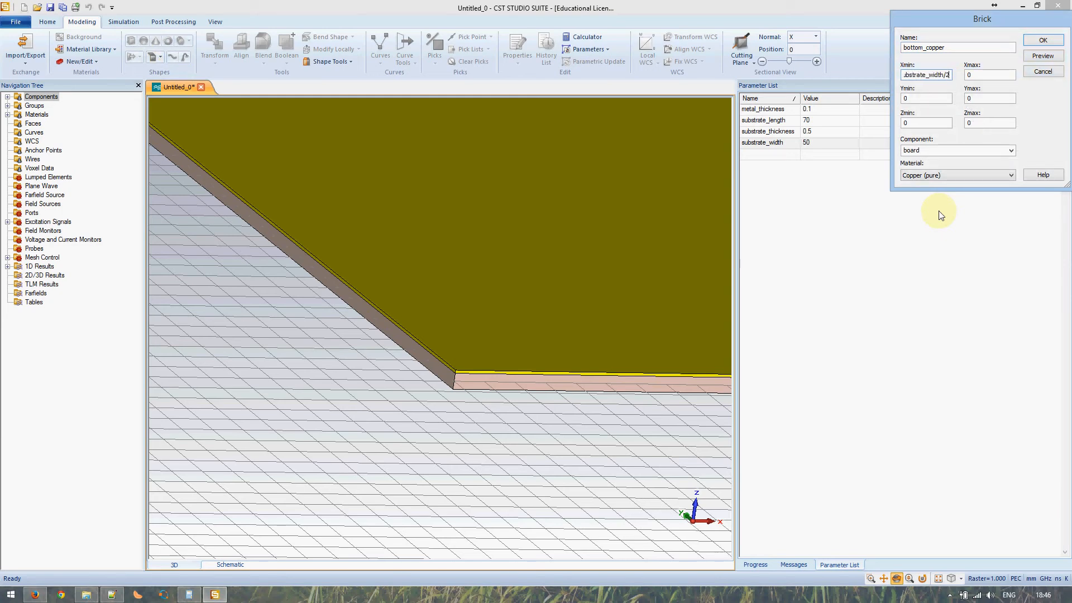
text(substrate_)
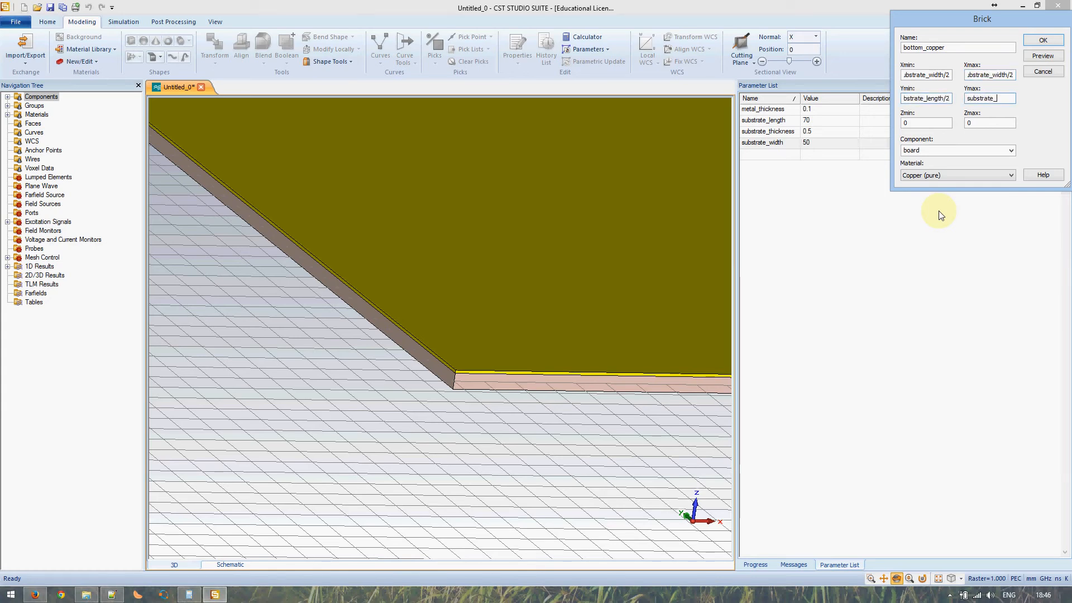
text(/2)
key(Tab)
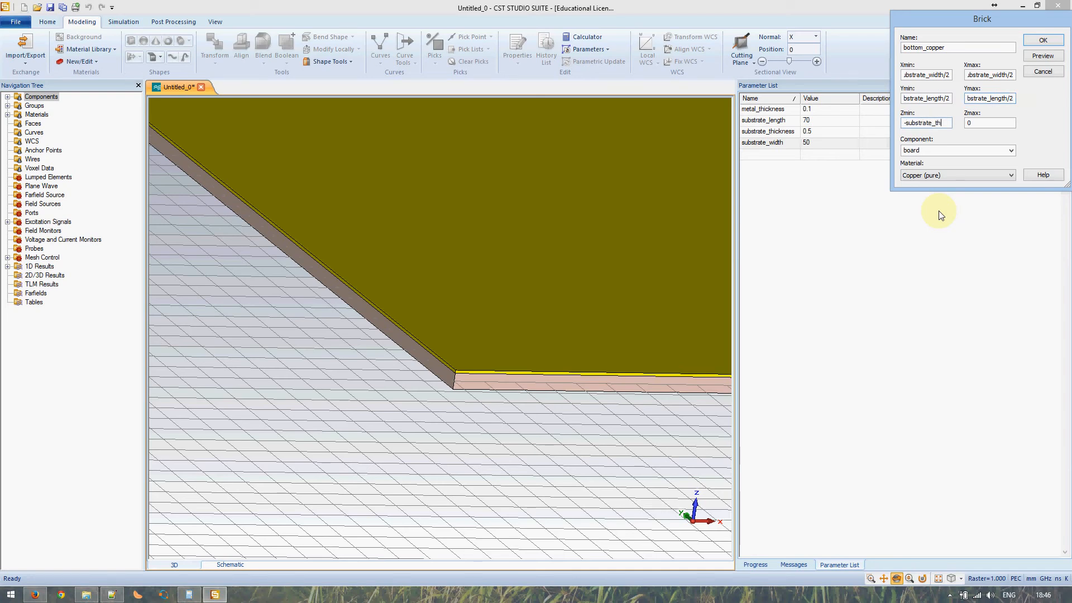
text(- metal_thickness)
key(Tab)
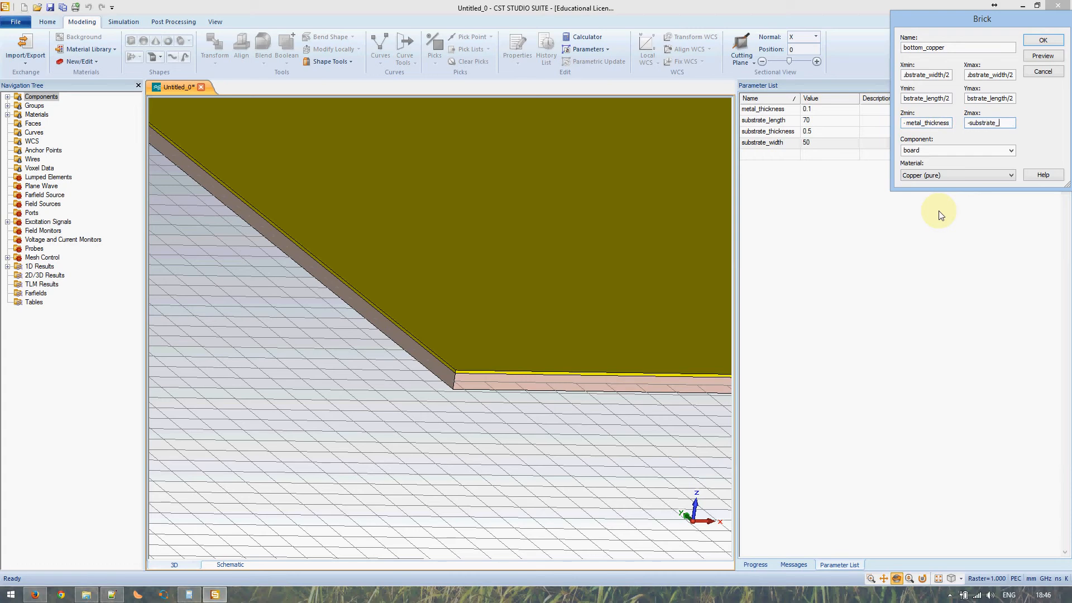
text(-substrate_thickness/2)
click(1033, 56)
drag(470, 389, 467, 211)
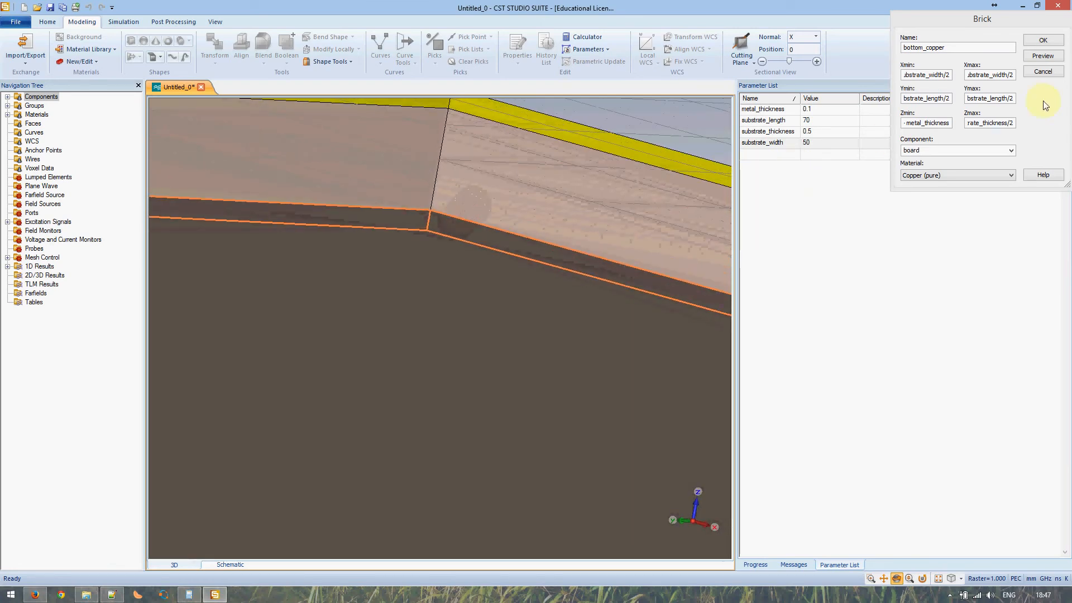
- Create the bottom_copper brick and orbit to inspect the new layer's edge
click(1040, 41)
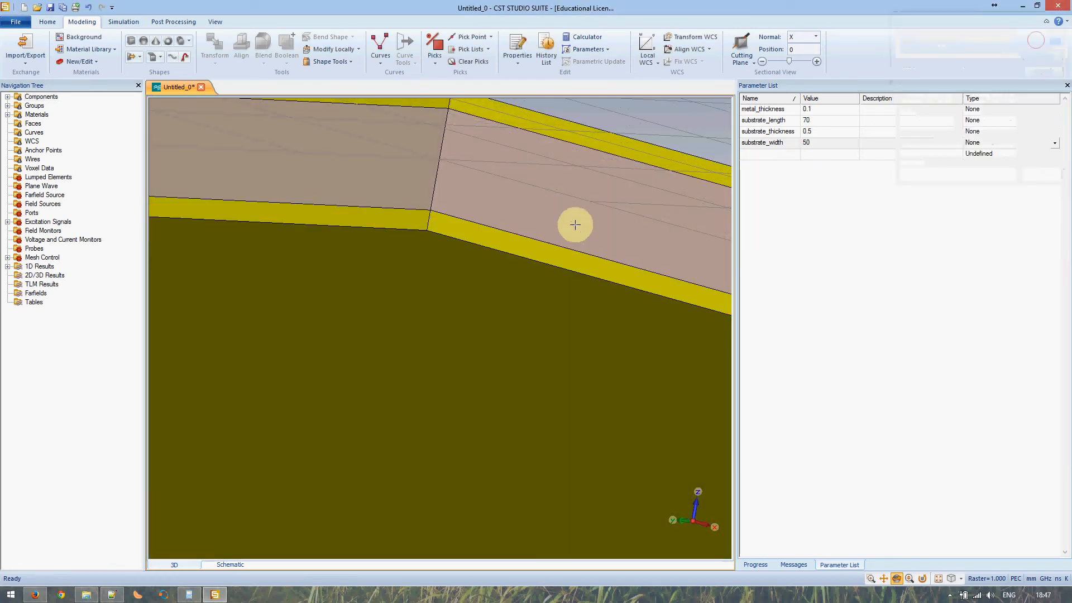
mouse_move(514, 198)
mouse_down()
mouse_move(490, 232)
mouse_move(507, 192)
mouse_up()
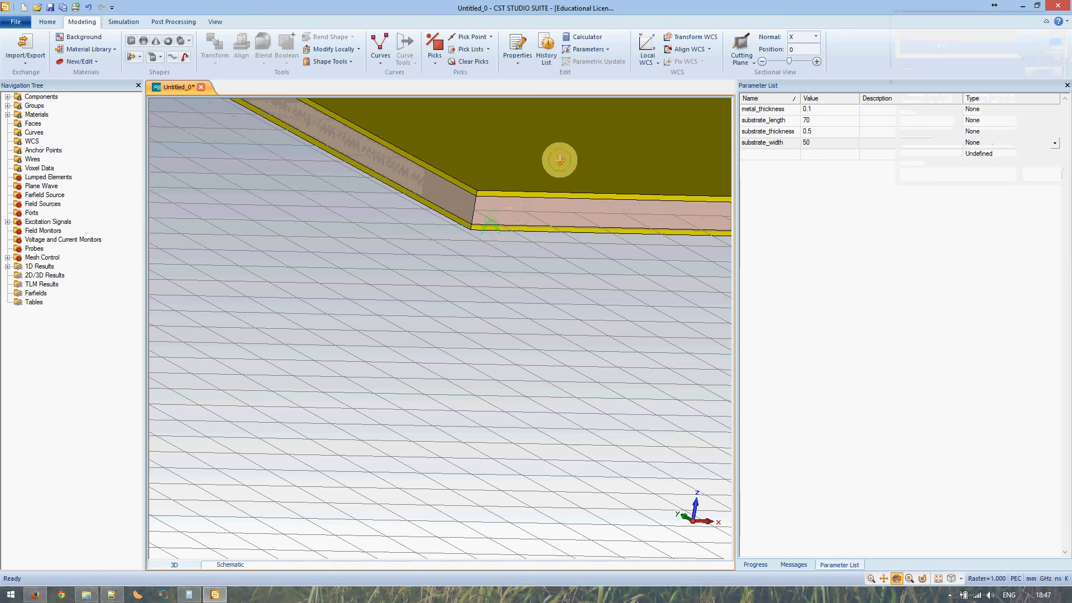
middle_drag(559, 160, 373, 288)
scroll(374, 289, down, 5)
middle_drag(575, 216, 397, 292)
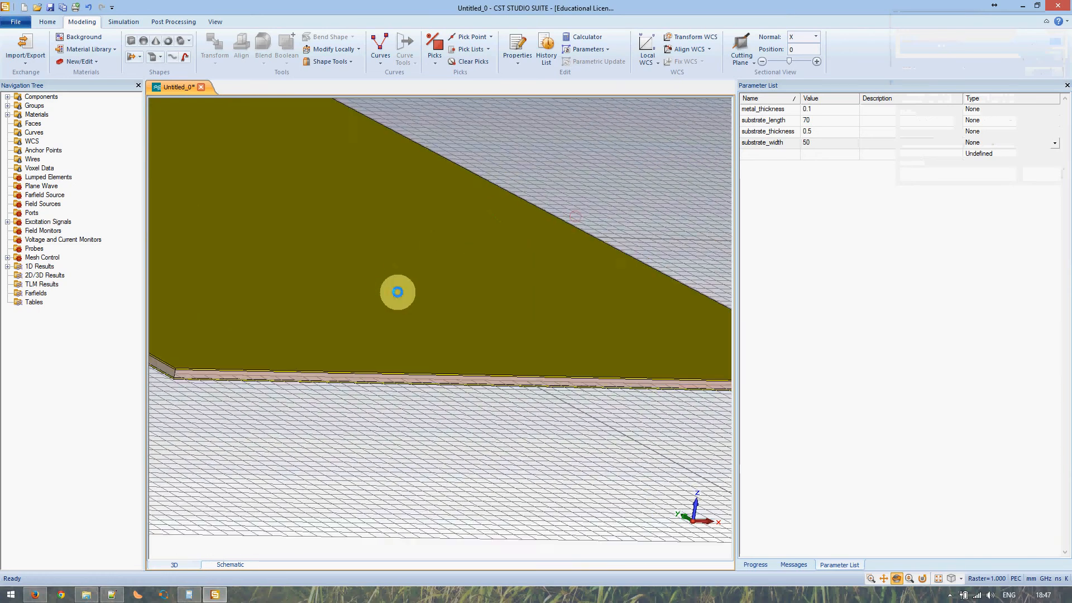
scroll(398, 292, down, 4)
drag(404, 284, 402, 313)
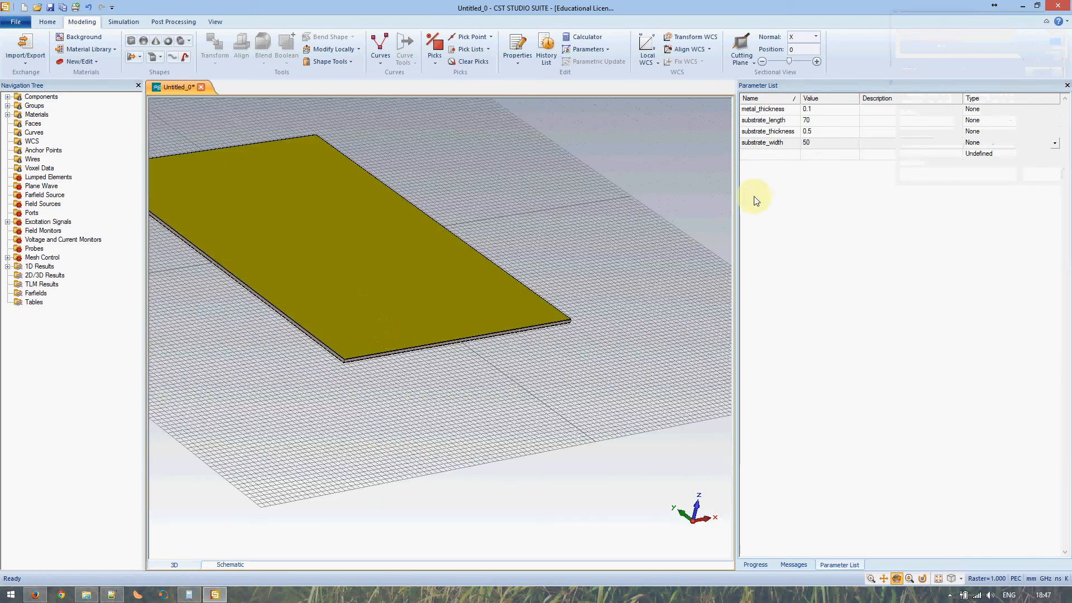
- Change substrate_width to 40 and rebuild the board
double_click(816, 146)
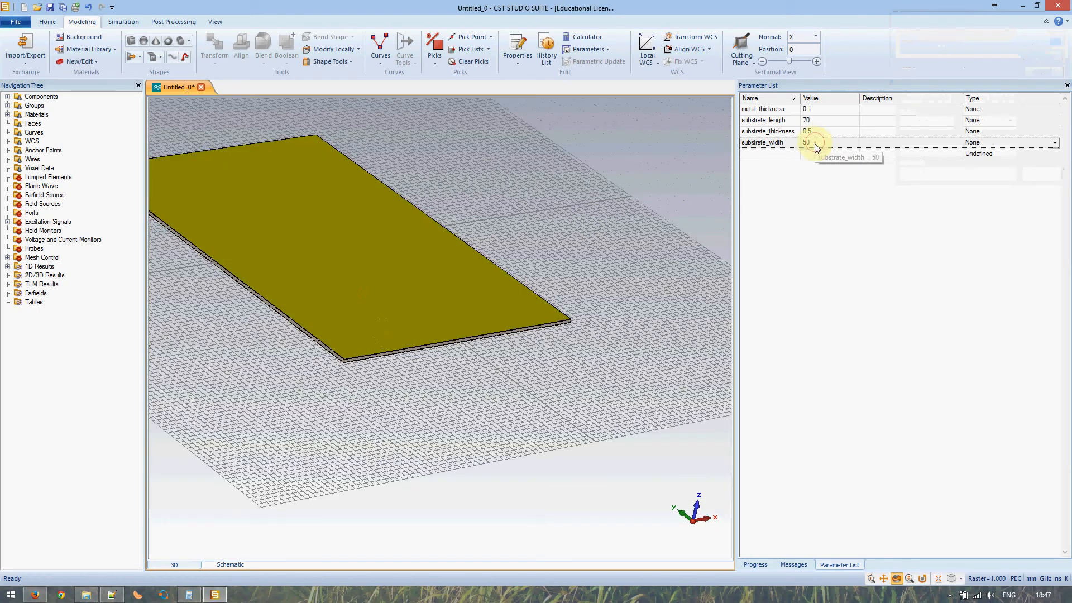
text(4)
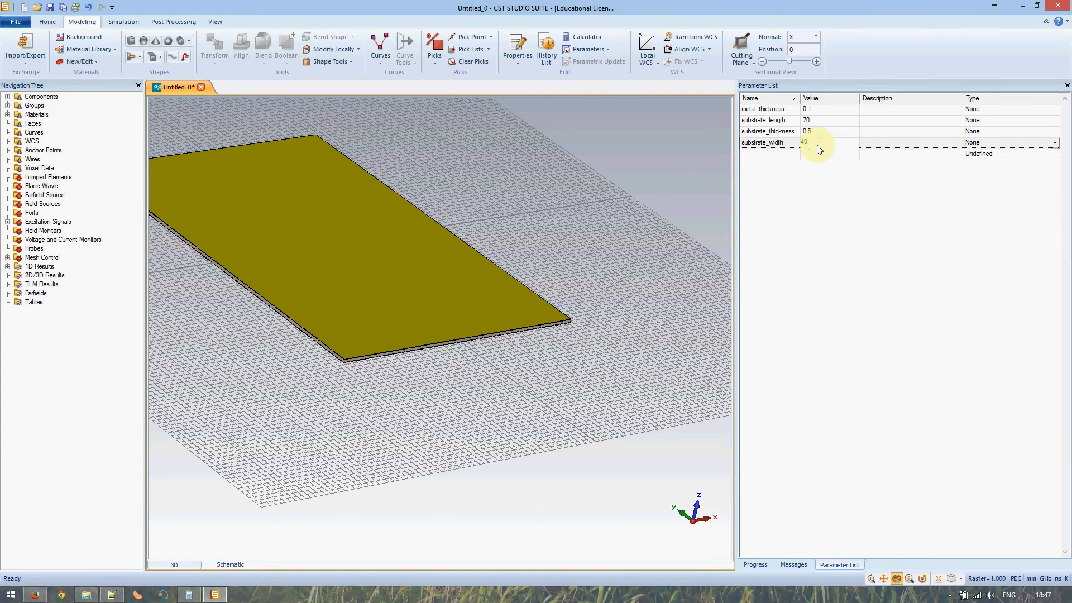
key(Return)
click(807, 131)
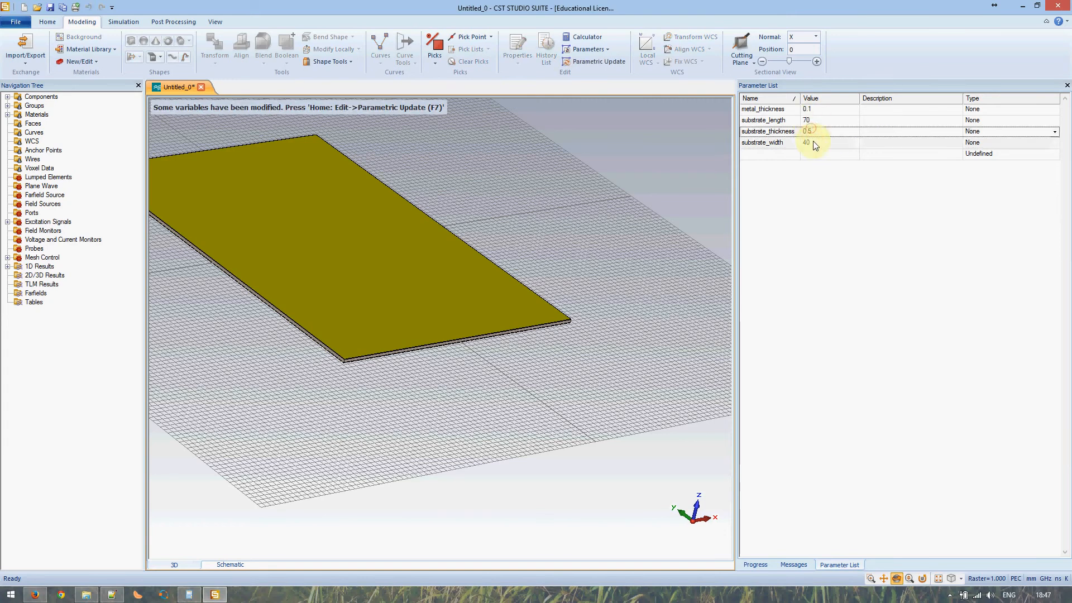
key(F7)
click(599, 230)
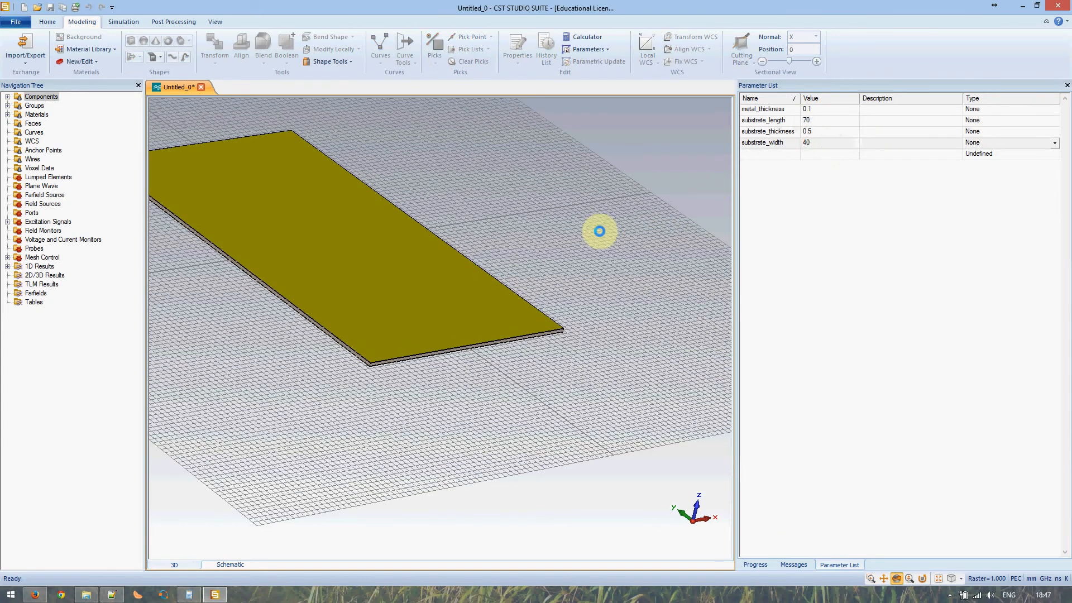
middle_drag(378, 294, 455, 371)
mouse_move(461, 375)
mouse_down()
mouse_move(443, 342)
mouse_move(444, 371)
mouse_move(469, 375)
mouse_move(420, 308)
mouse_move(498, 294)
mouse_move(461, 302)
mouse_up()
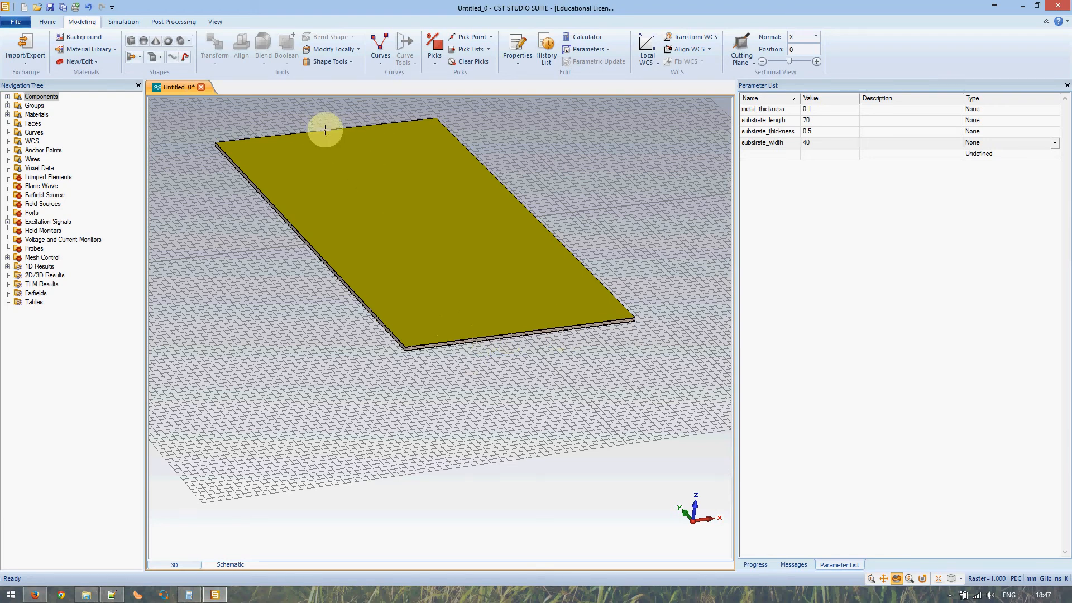
- Start a numerically defined cylinder and name it via
click(180, 42)
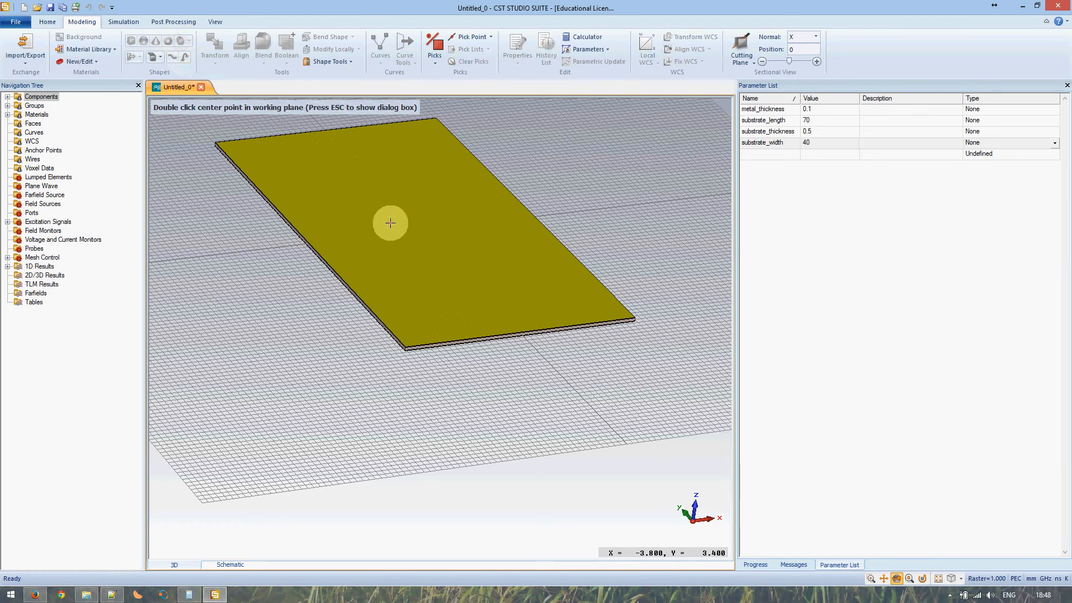
key(Escape)
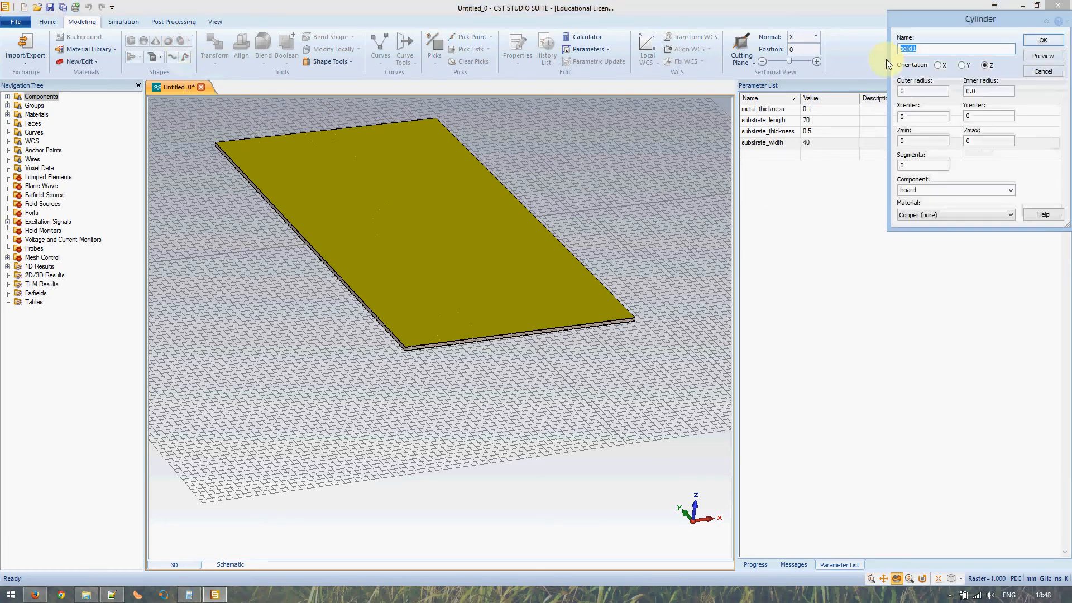
drag(935, 20, 515, 191)
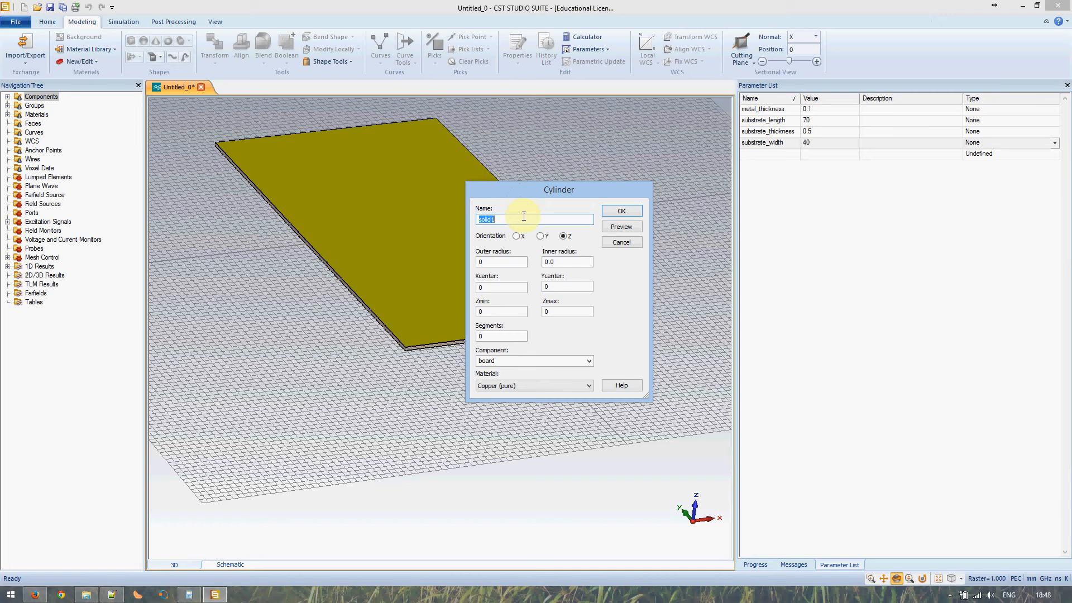
text(via)
- Set the via's outer radius to via_radius and Xcenter to -SIW_width/2
double_click(490, 261)
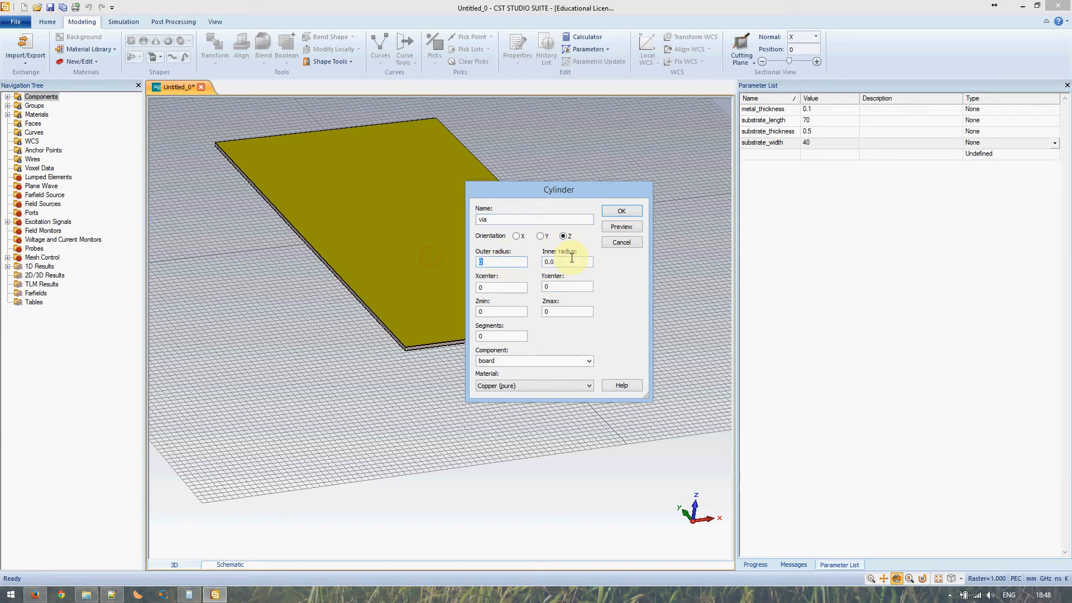
text(via_radius)
key(Tab)
key(Tab)
text(s)
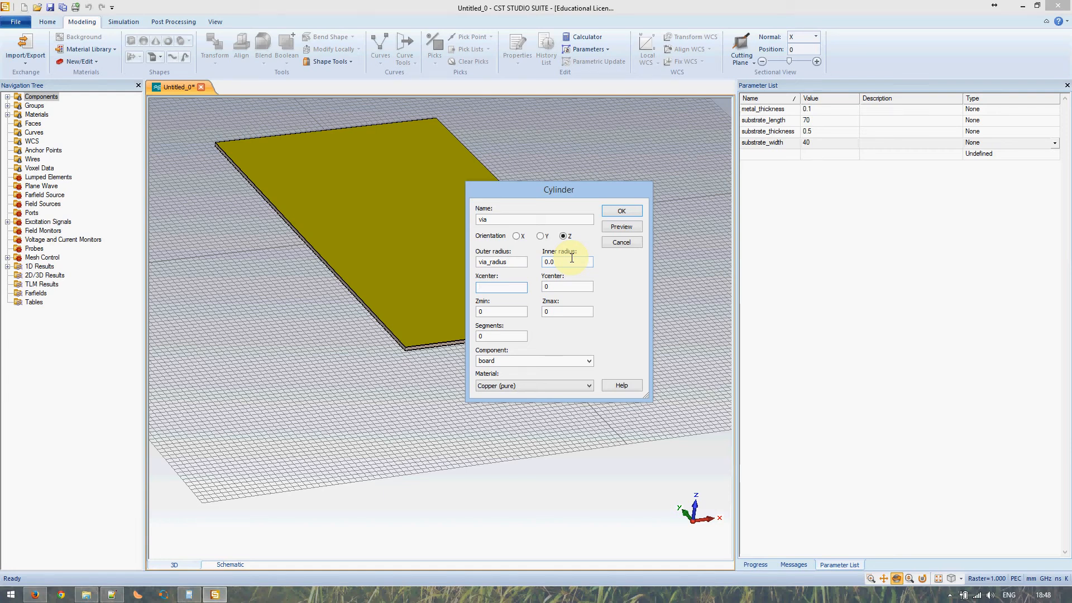
text(ubstrate)
text(_)
text(l)
key(BackSpace)
key(BackSpace)
key(BackSpace)
key(BackSpace)
key(BackSpace)
key(BackSpace)
key(BackSpace)
key(BackSpace)
key(BackSpace)
key(BackSpace)
key(BackSpace)
text(SIW_)
key(BackSpace)
key(BackSpace)
key(BackSpace)
text(-SIW_width/2)
- Set via Ycenter -substrate_length/2 + 3*via_radius, Zmin -substrate_thickness/2 - metal_thickness, Zmax substrate_thickness/2 + metal_thickness
key(Tab)
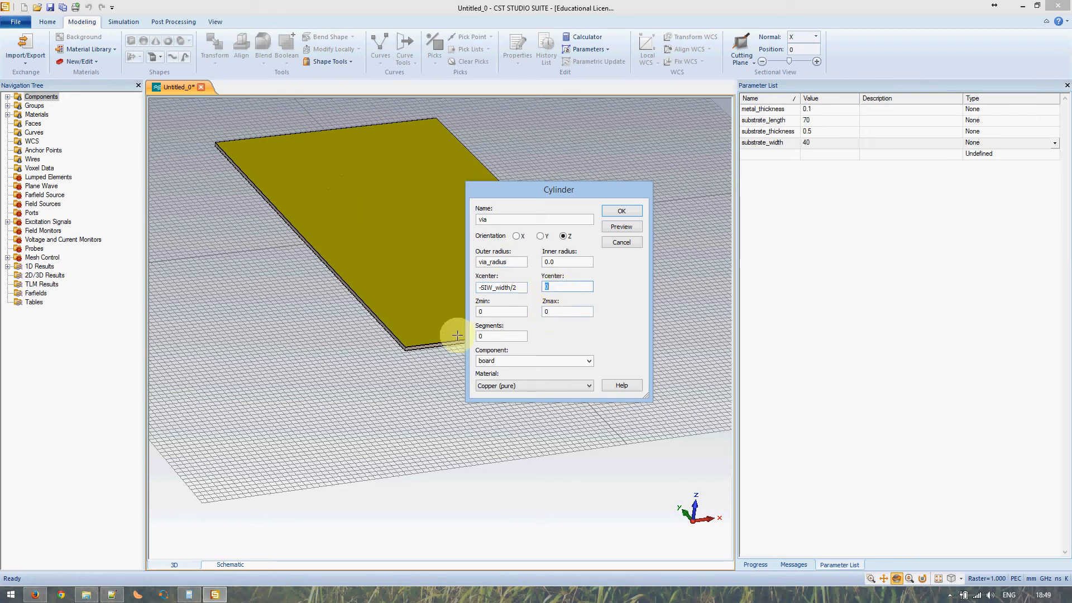
text(-)
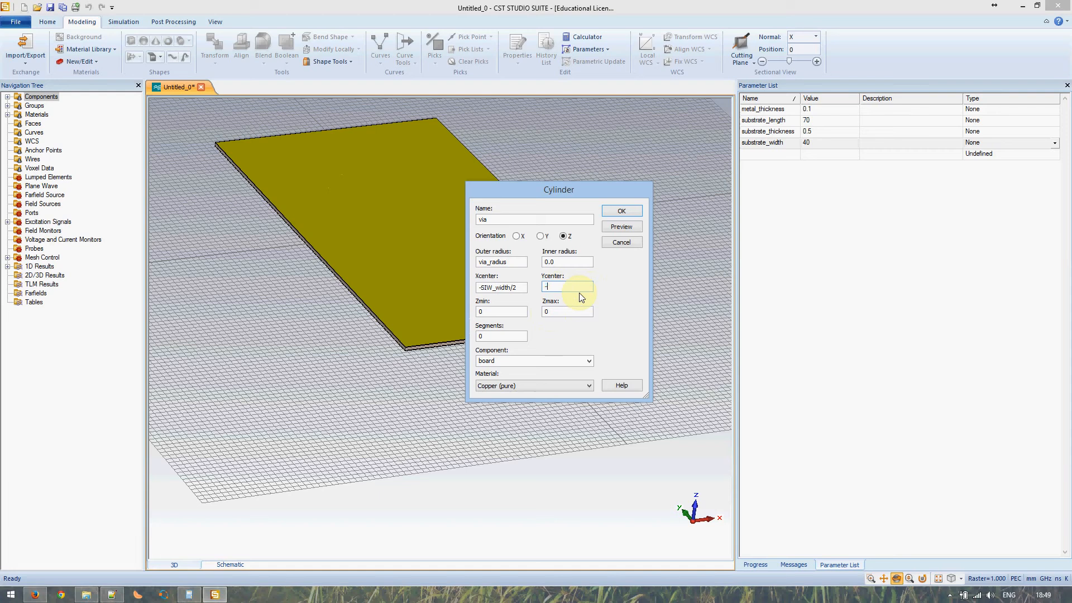
text(substrate_)
text(length/2 +)
text( 3*via_ra)
text(dius)
text(-subs)
text(trat)
text(e_thickness / 2)
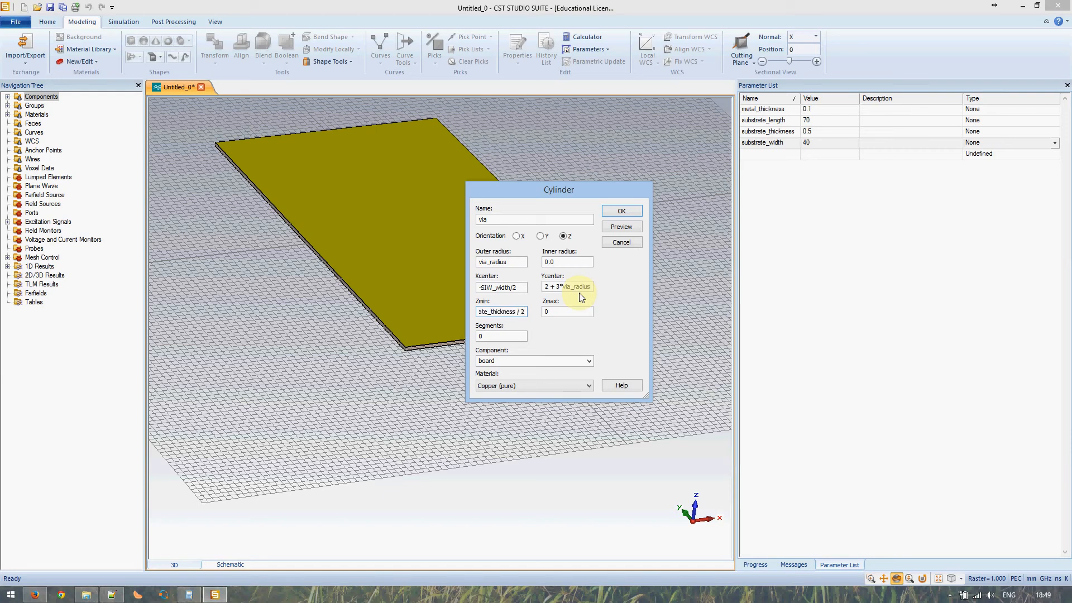
key(BackSpace)
key(BackSpace)
key(BackSpace)
key(BackSpace)
text(/2)
text( - metal_thic)
text(kness)
key(Tab)
text(substrate_thi)
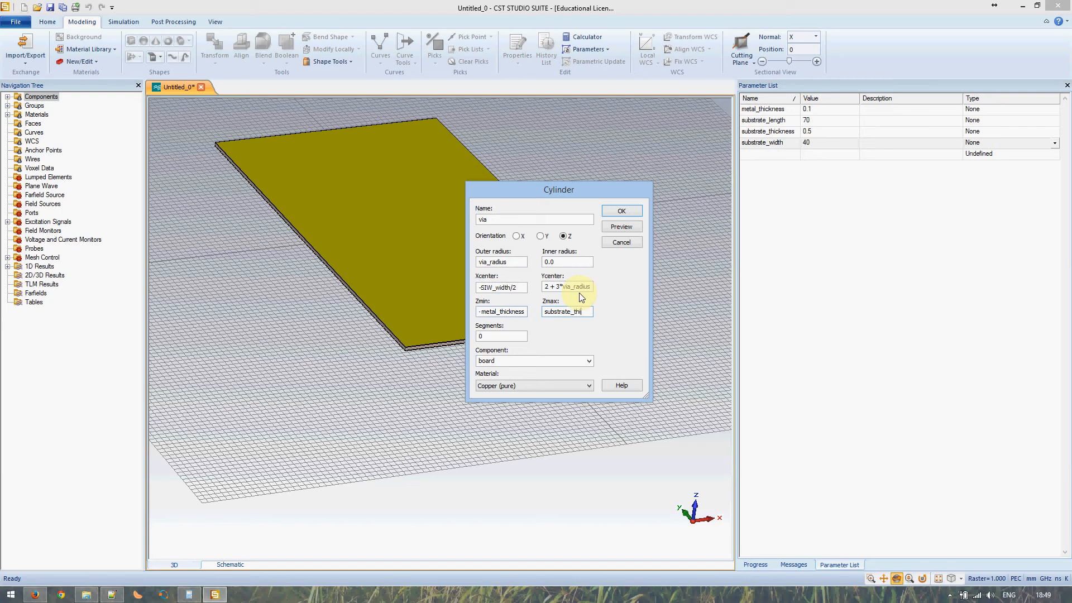
text(ckness/2)
text( + met)
text(al_)
text(thickness)
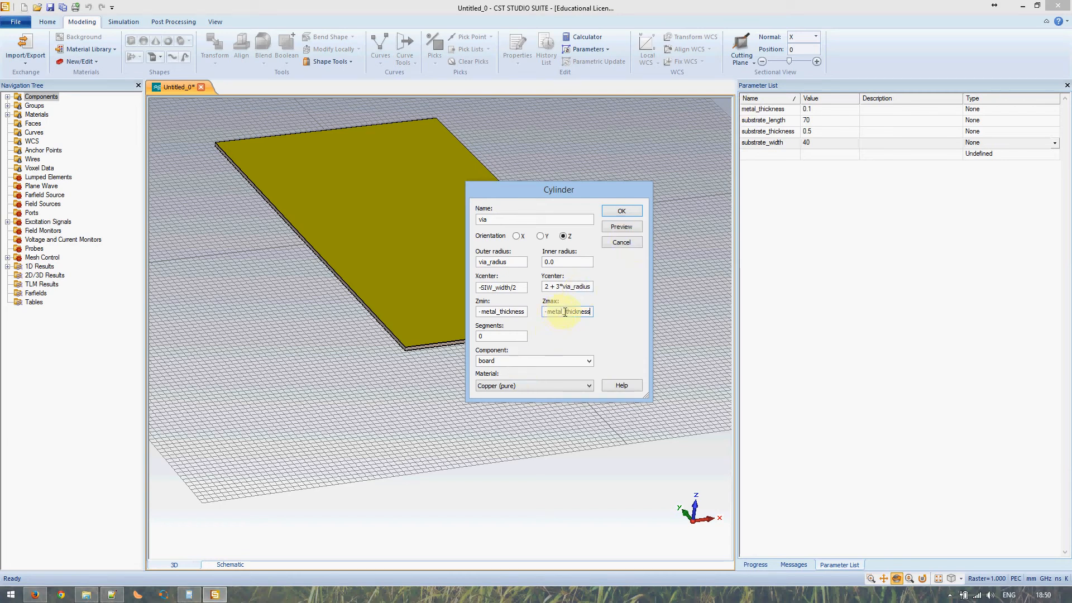
drag(565, 312, 562, 311)
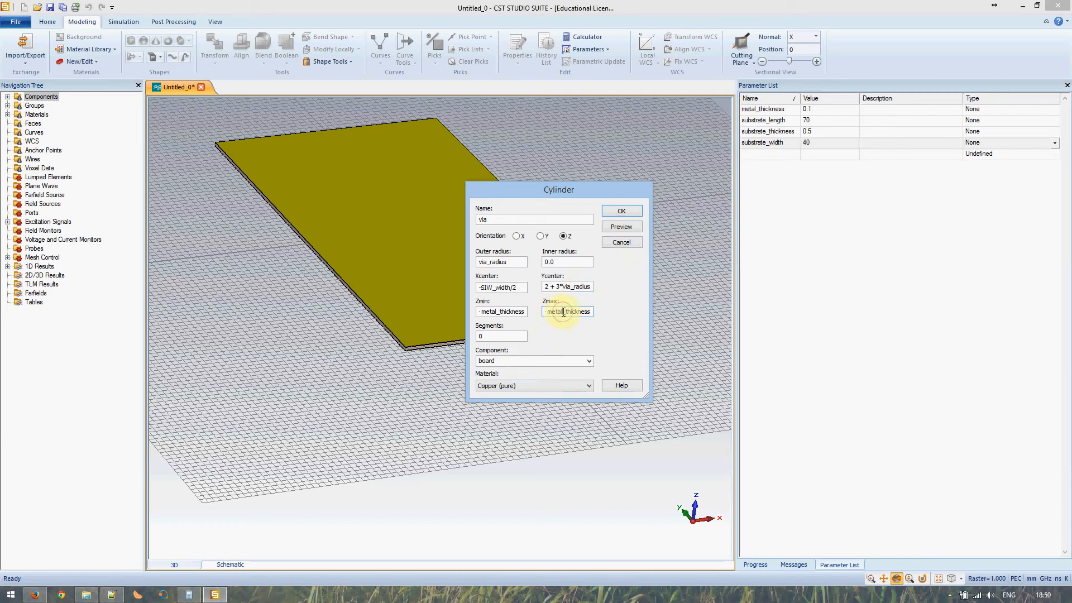
click(516, 220)
click(504, 335)
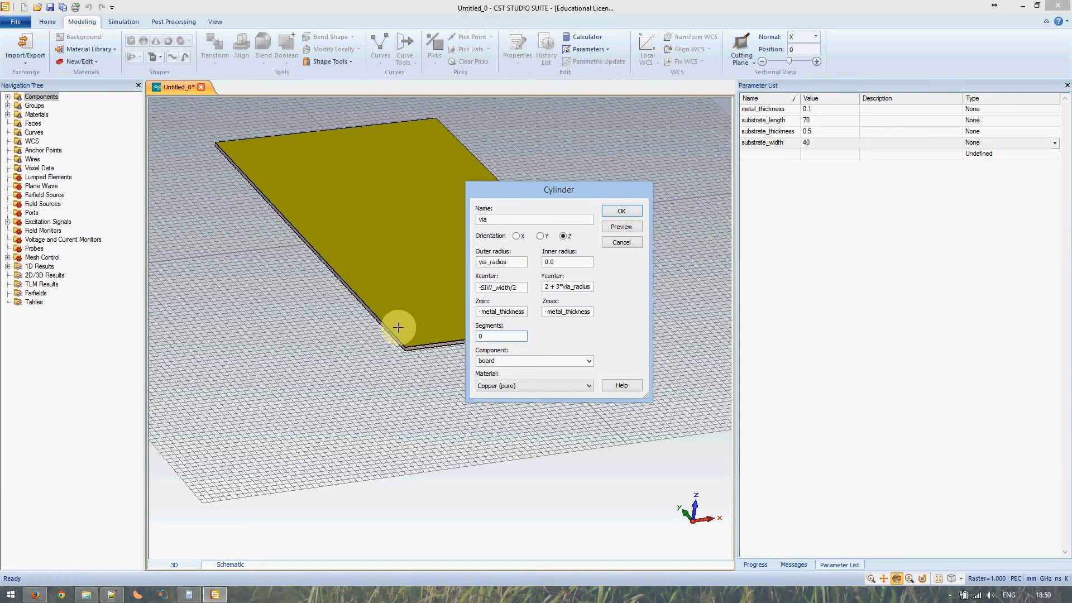
- Confirm the via cylinder, give via_radius the value 0.2, and bring up the Notepad++ notes
click(621, 211)
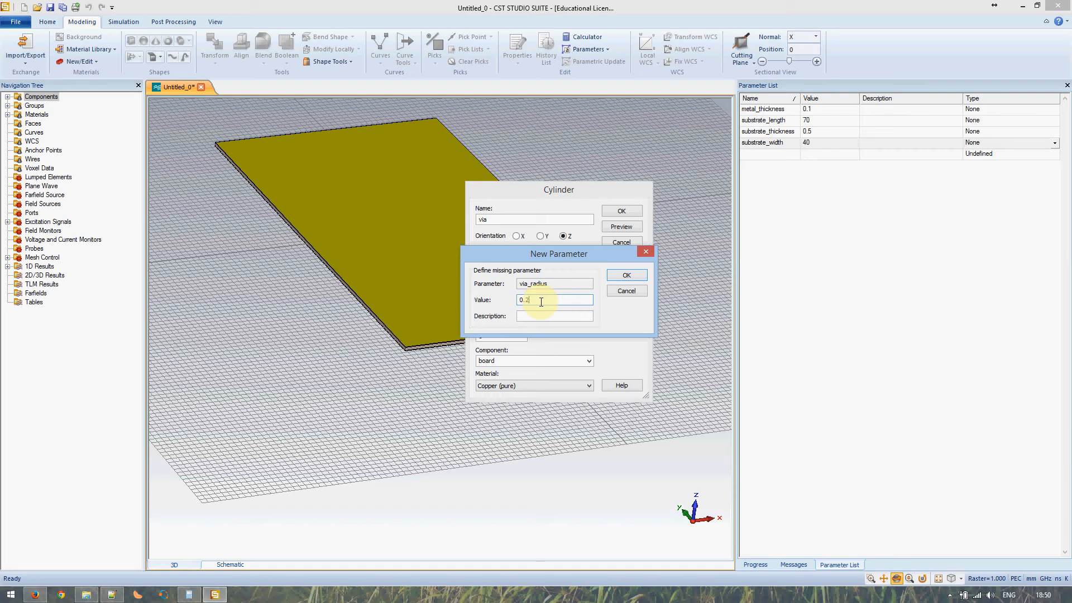
key(Return)
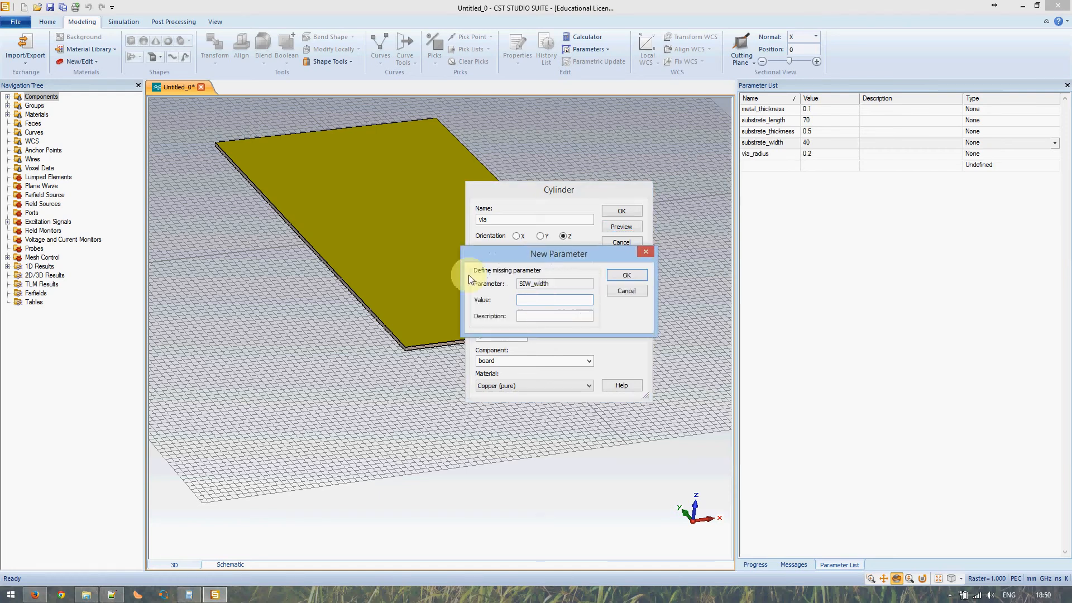
click(112, 594)
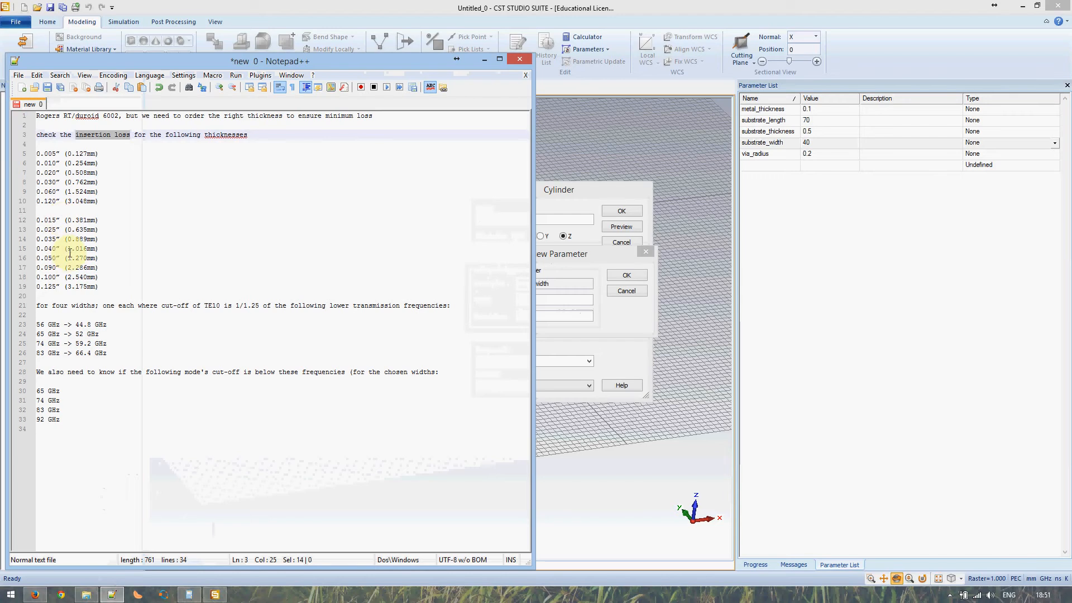
- Highlight the 1.016mm thickness and 56 GHz -> 44.8 GHz lines, then minimise Notepad++
drag(101, 248, 47, 250)
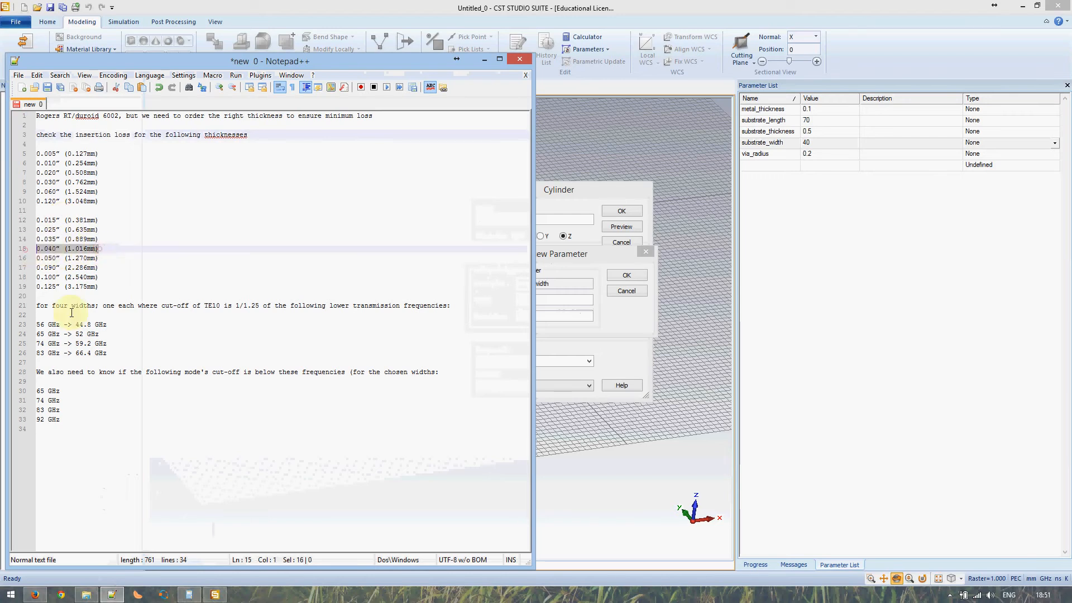
drag(107, 324, 37, 325)
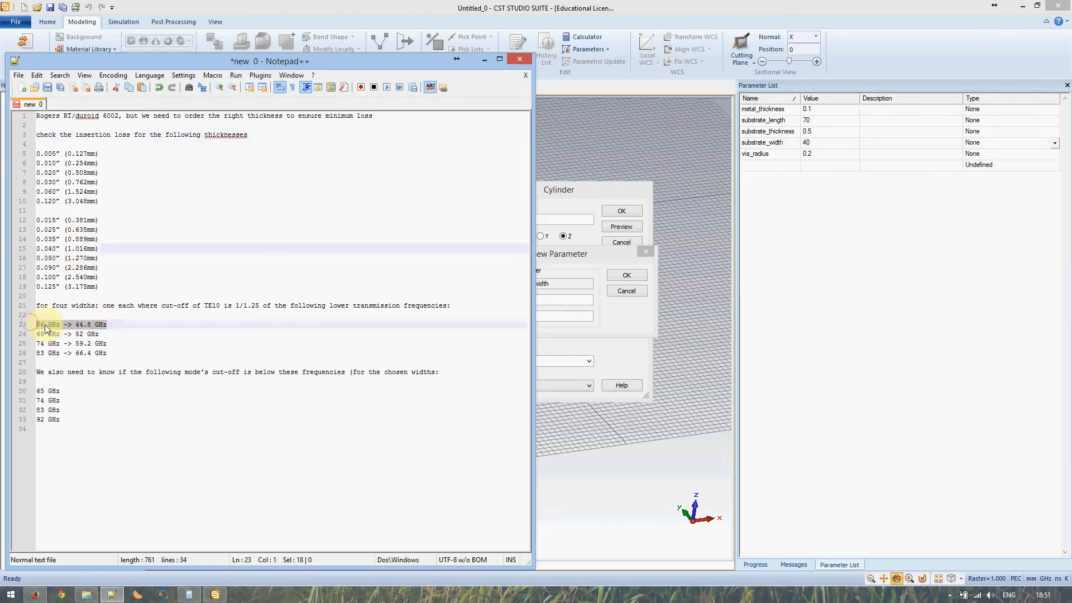
click(112, 595)
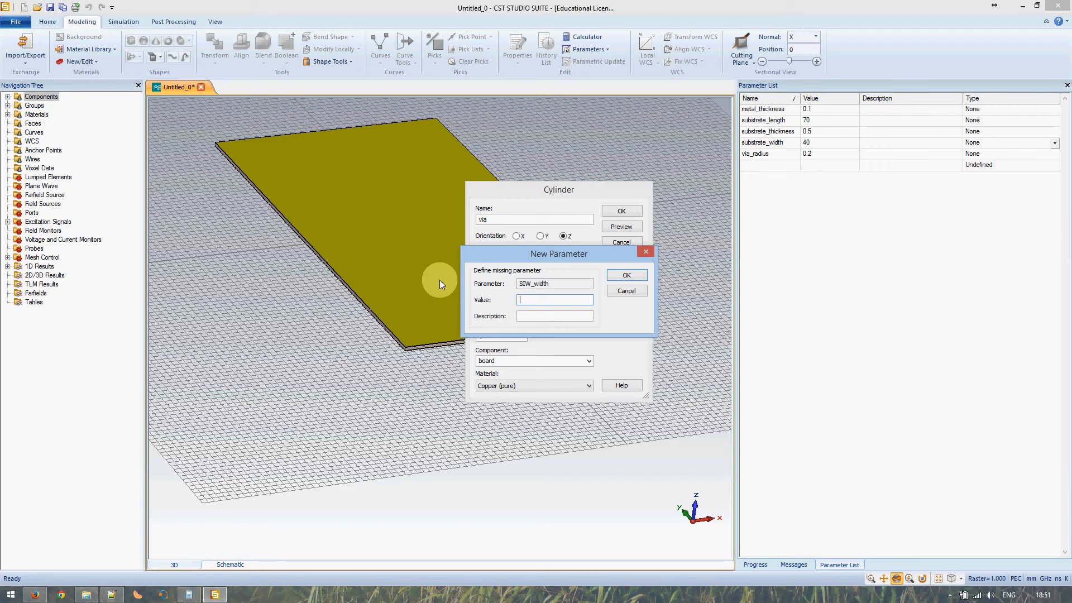
- Give SIW_width the value 10, dismiss the warning, and create the copper via cylinder
text(10)
click(626, 274)
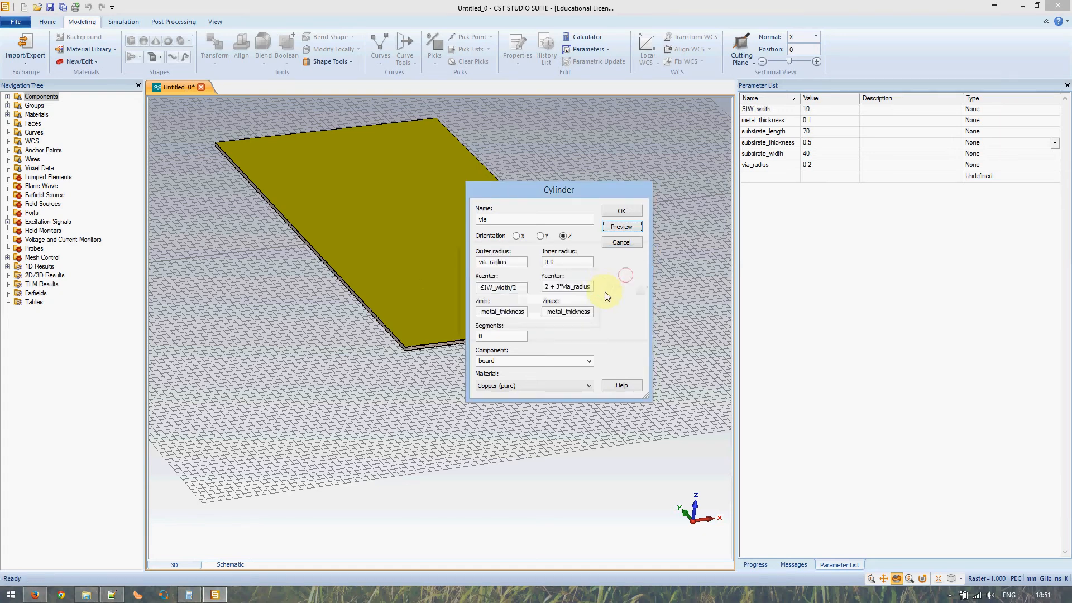
drag(581, 193, 657, 190)
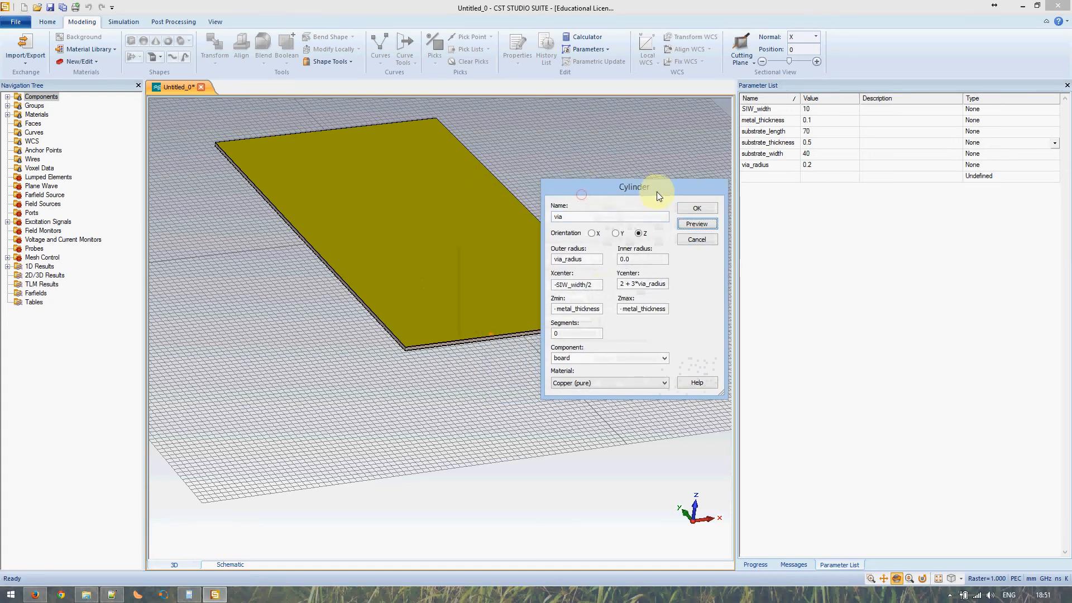
click(491, 333)
scroll(492, 333, up, 3)
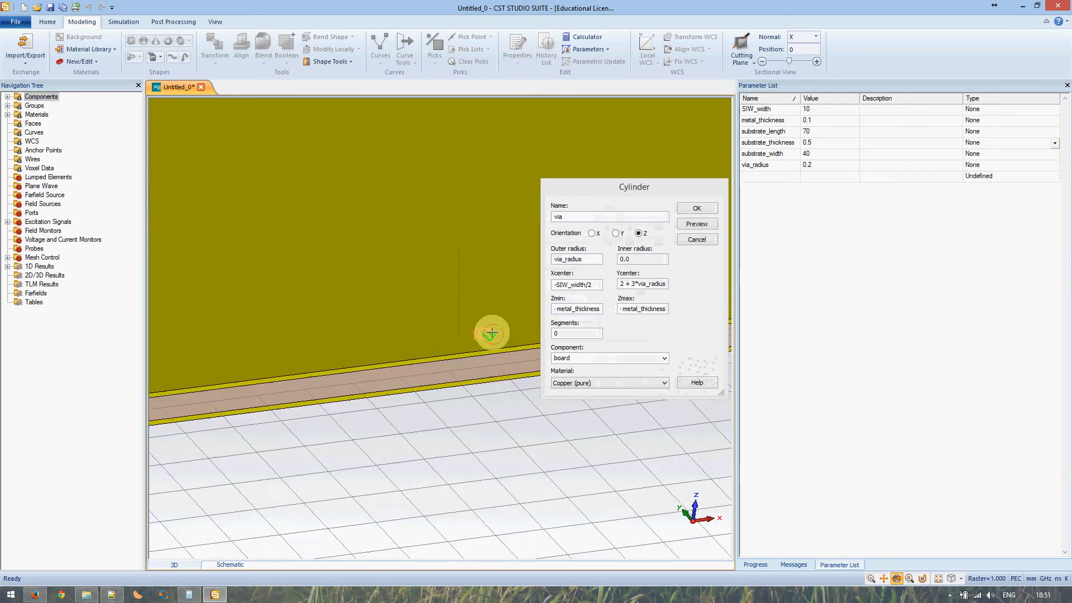
scroll(491, 333, up, 2)
drag(482, 397, 478, 346)
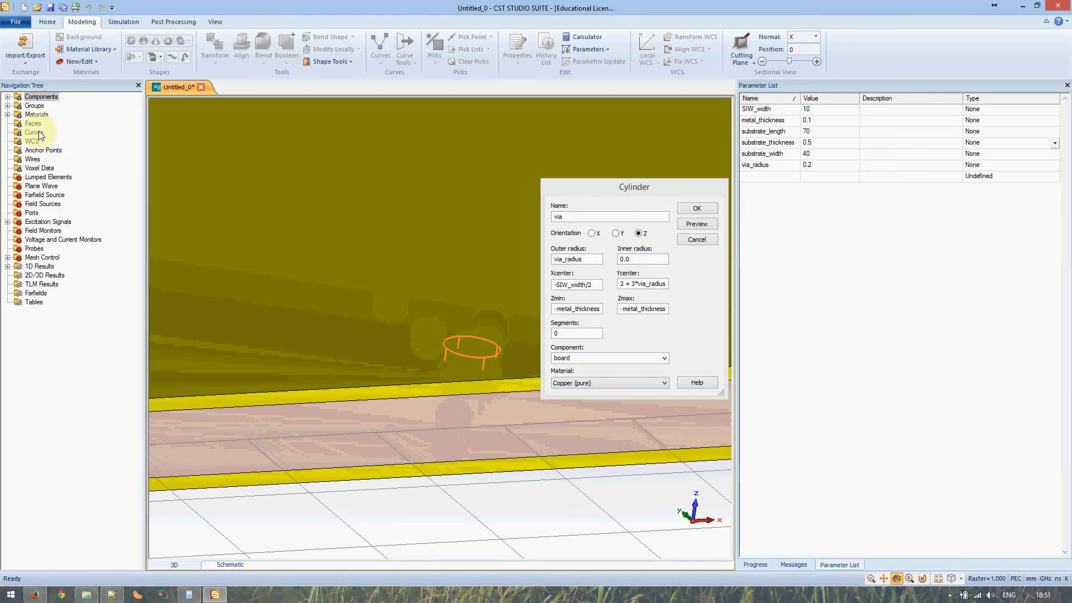
click(8, 99)
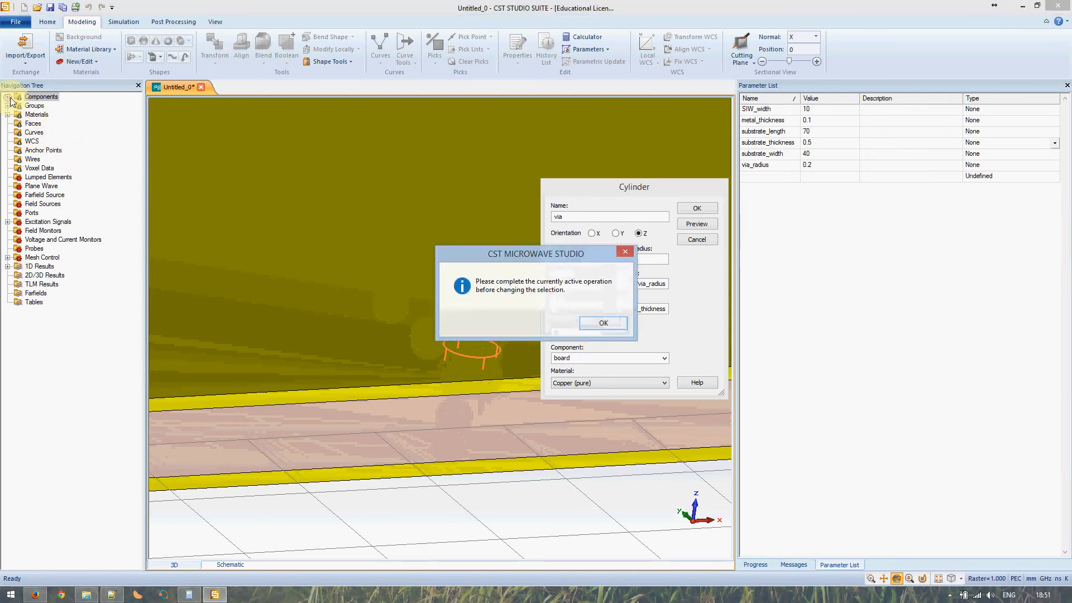
click(603, 323)
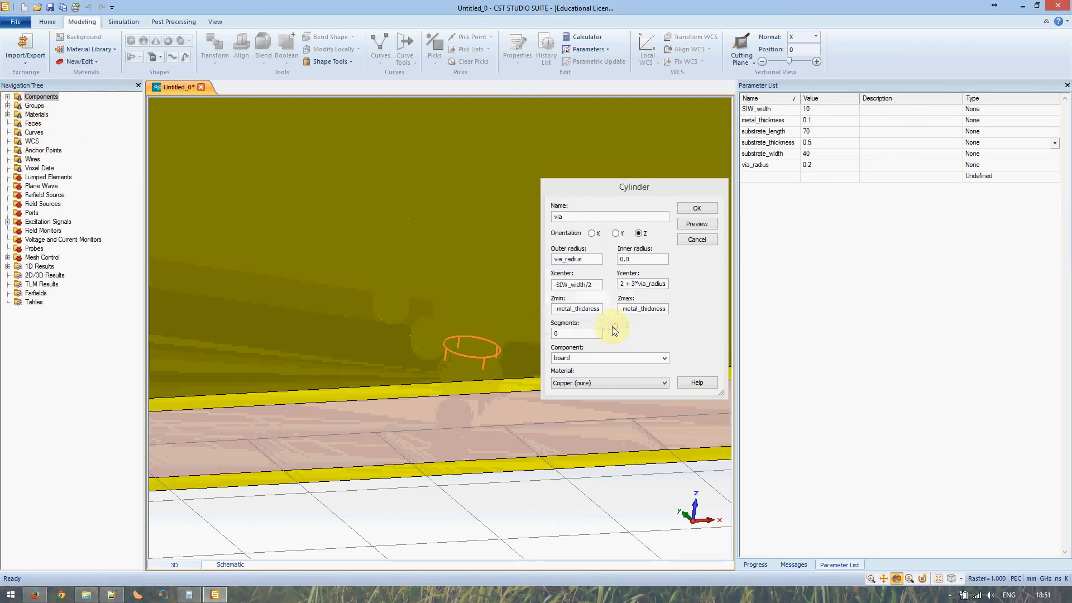
click(695, 211)
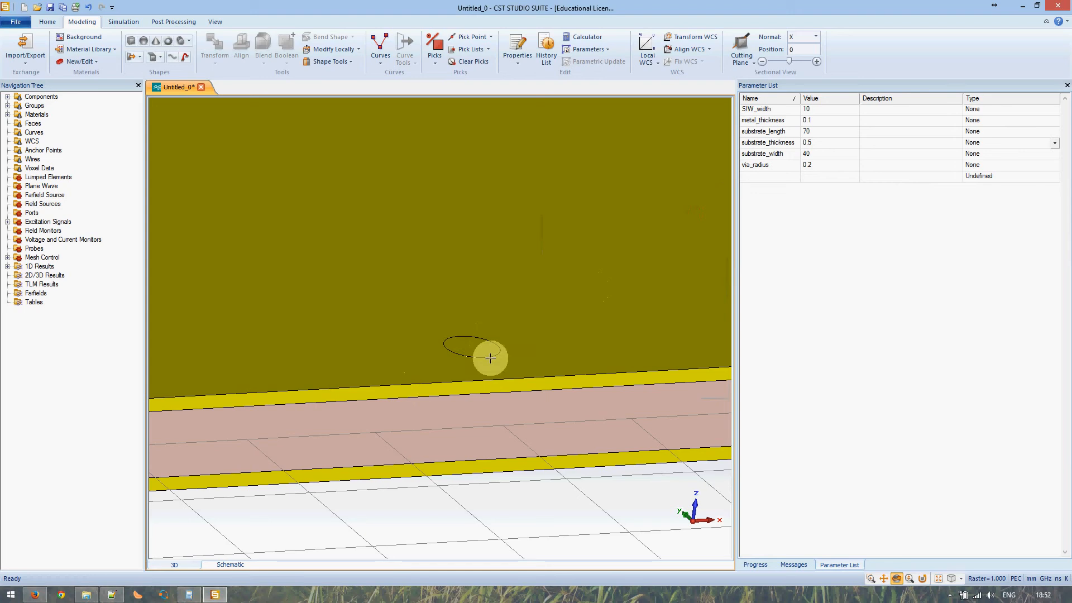
- Hide the rf_substrate part under Components > board in the Navigation Tree
click(7, 96)
click(20, 106)
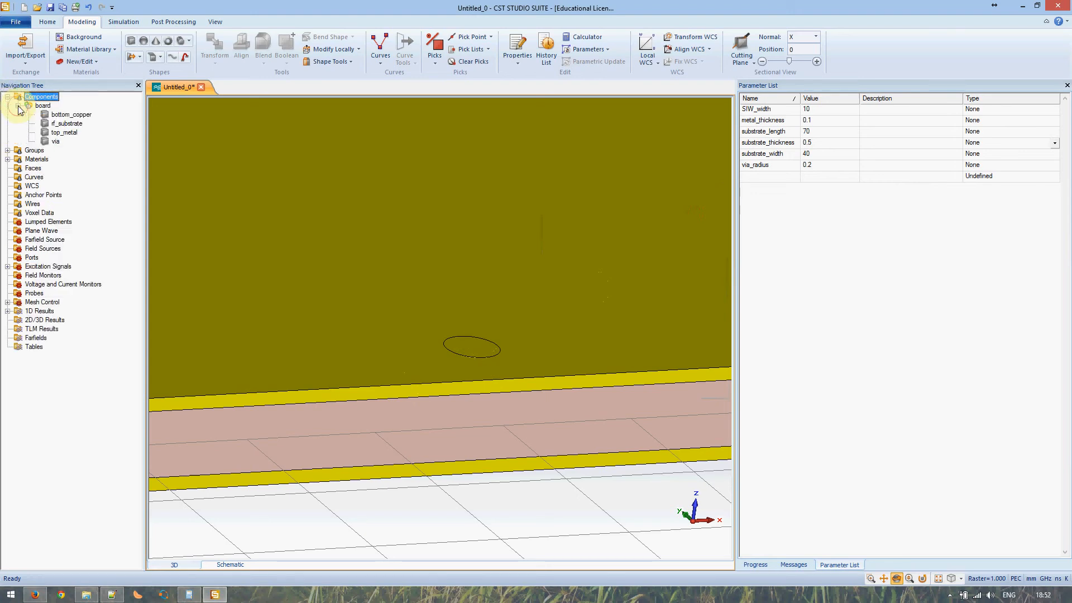
click(66, 123)
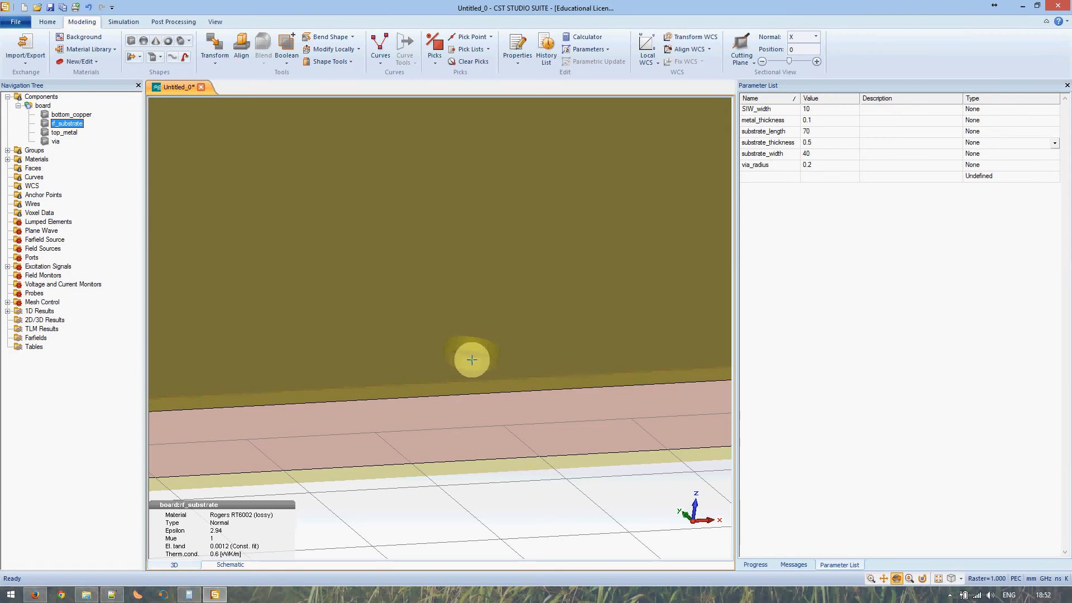
scroll(472, 360, down, 5)
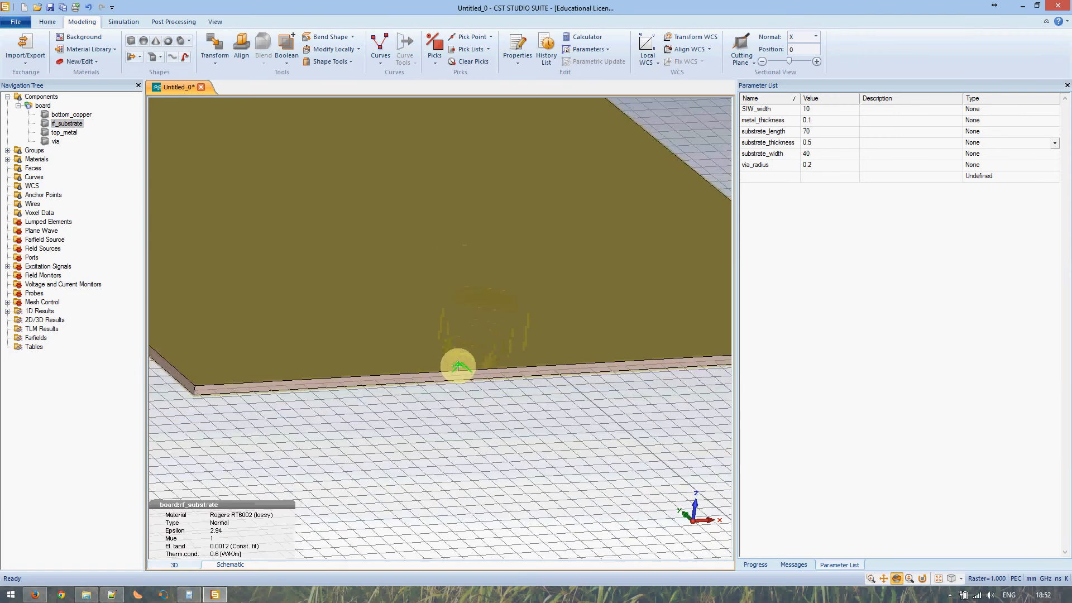
scroll(458, 365, down, 1)
scroll(458, 363, up, 3)
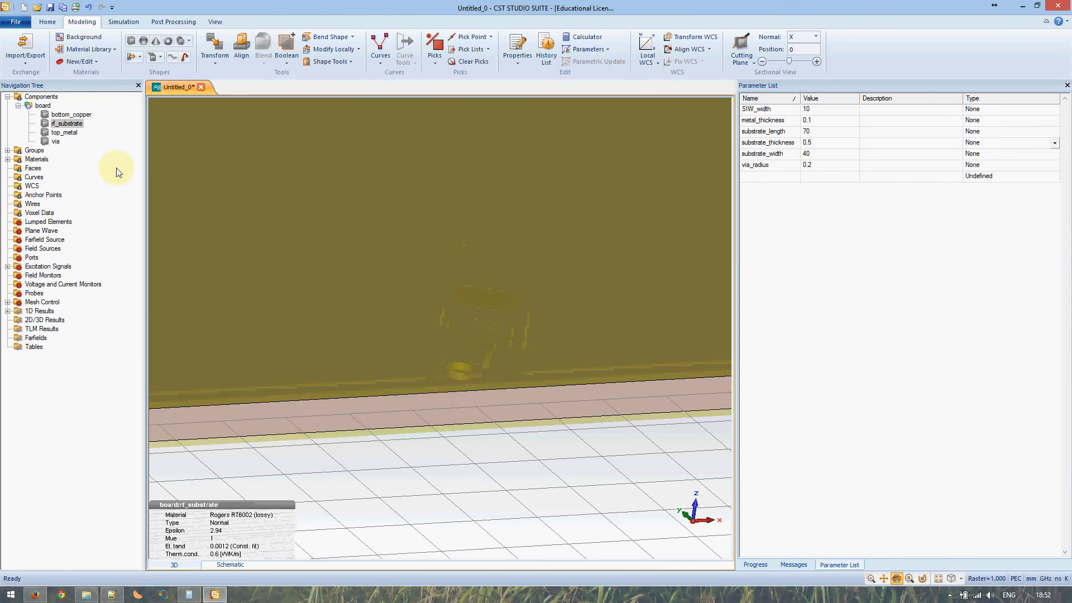
right_click(60, 121)
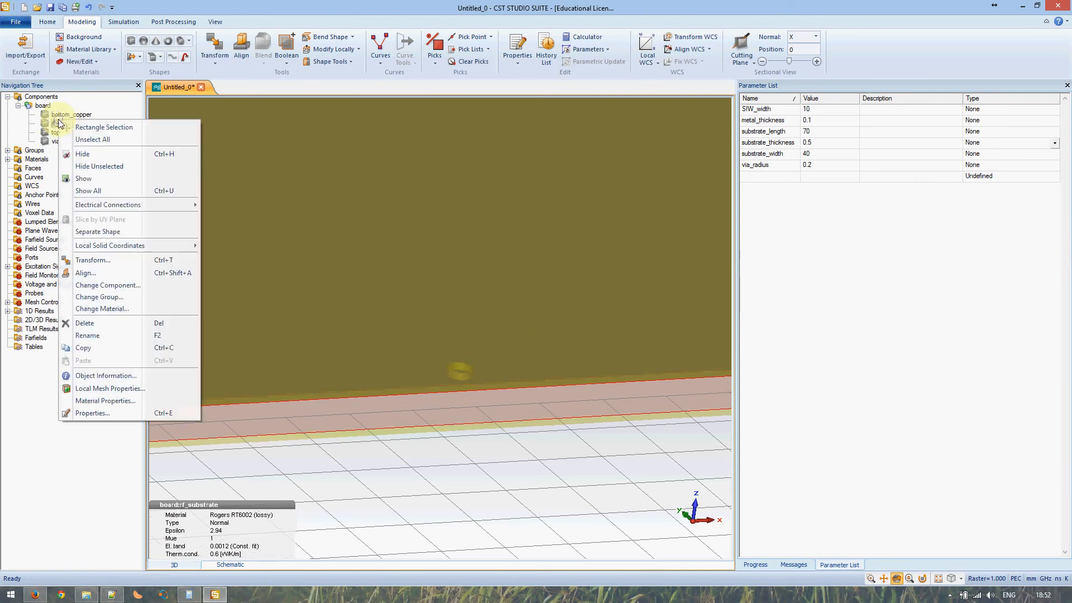
click(82, 154)
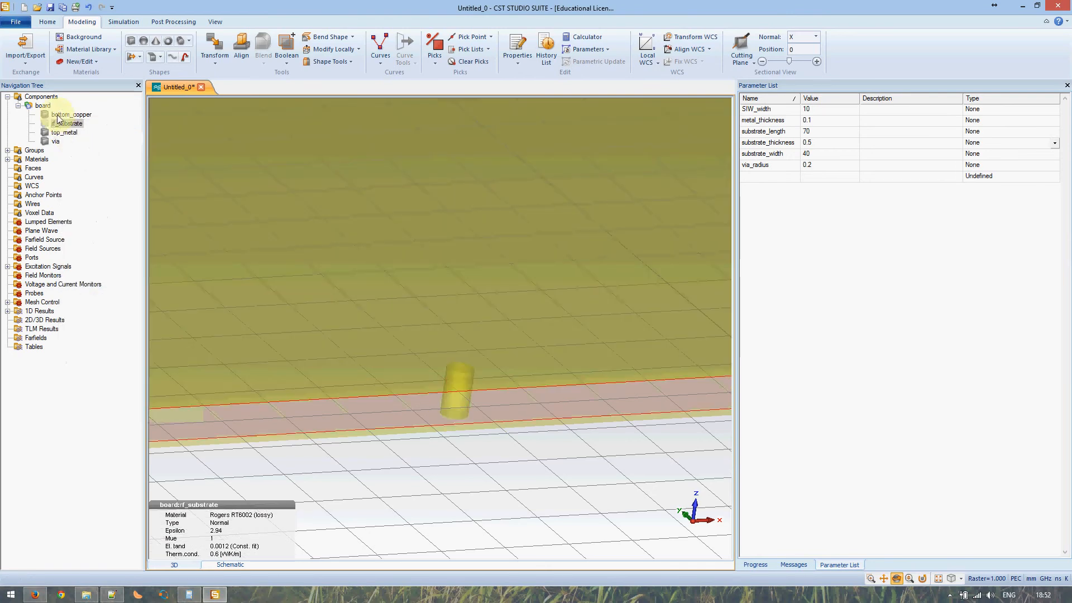
- Orbit the model to view the copper via side-on between the top and bottom layers
click(45, 99)
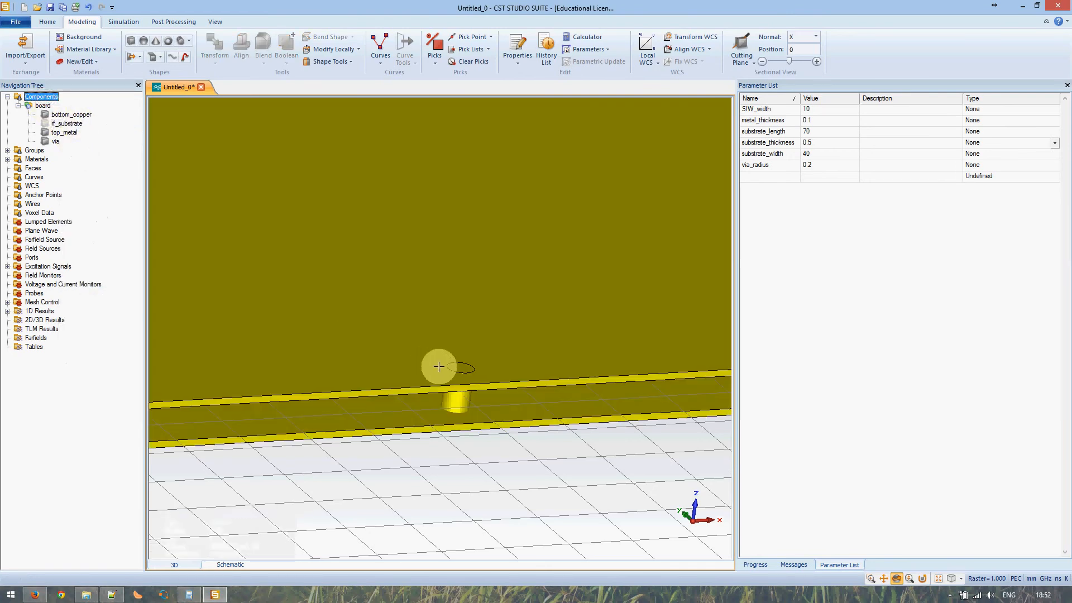
scroll(482, 371, up, 2)
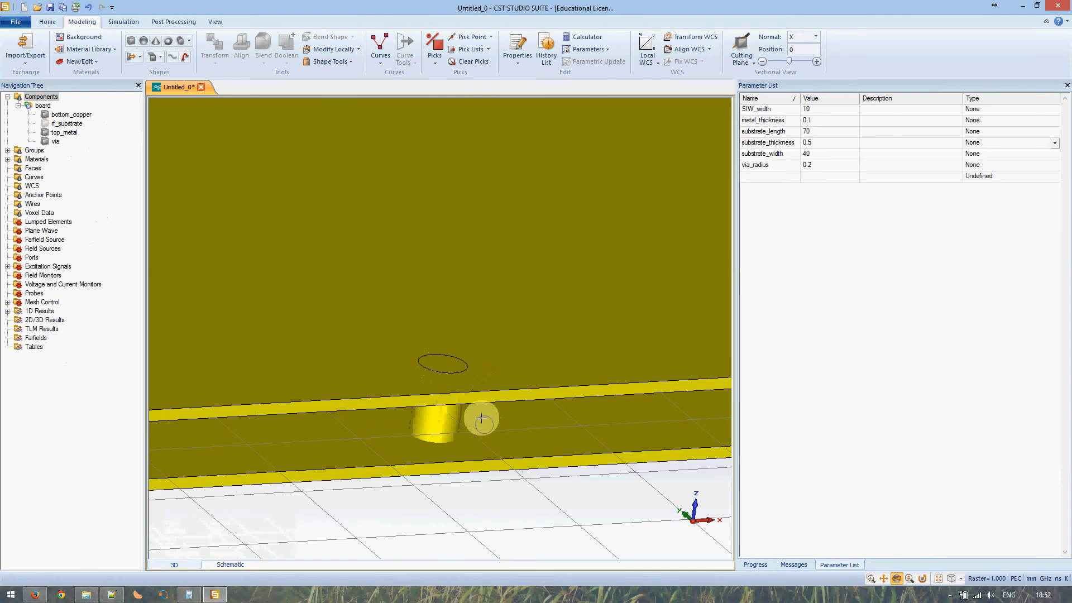
right_click(473, 404)
click(459, 403)
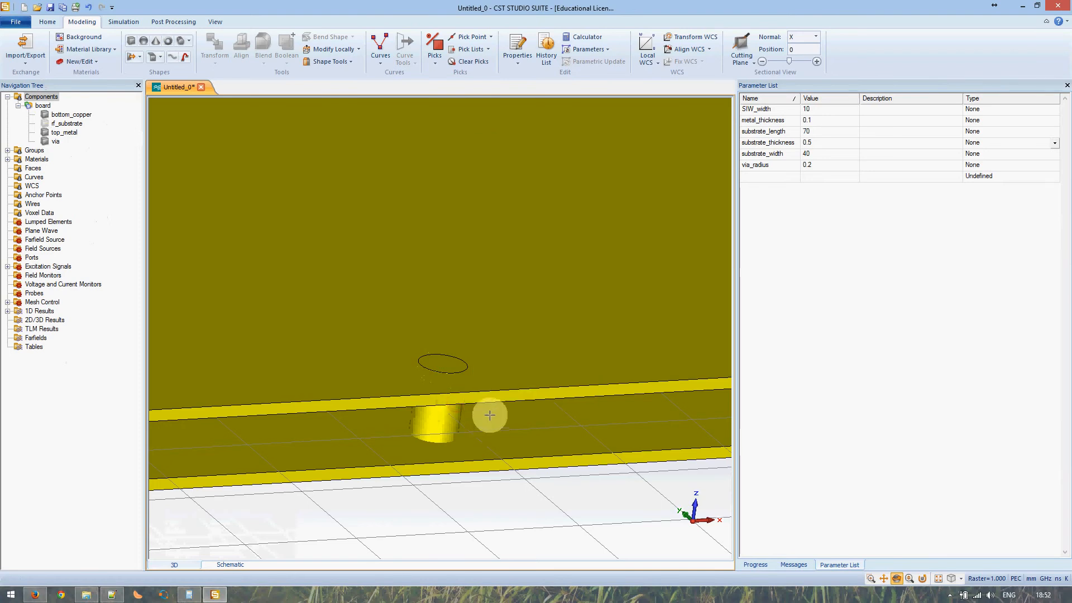
mouse_move(522, 392)
mouse_down()
mouse_move(490, 326)
mouse_move(497, 378)
mouse_up()
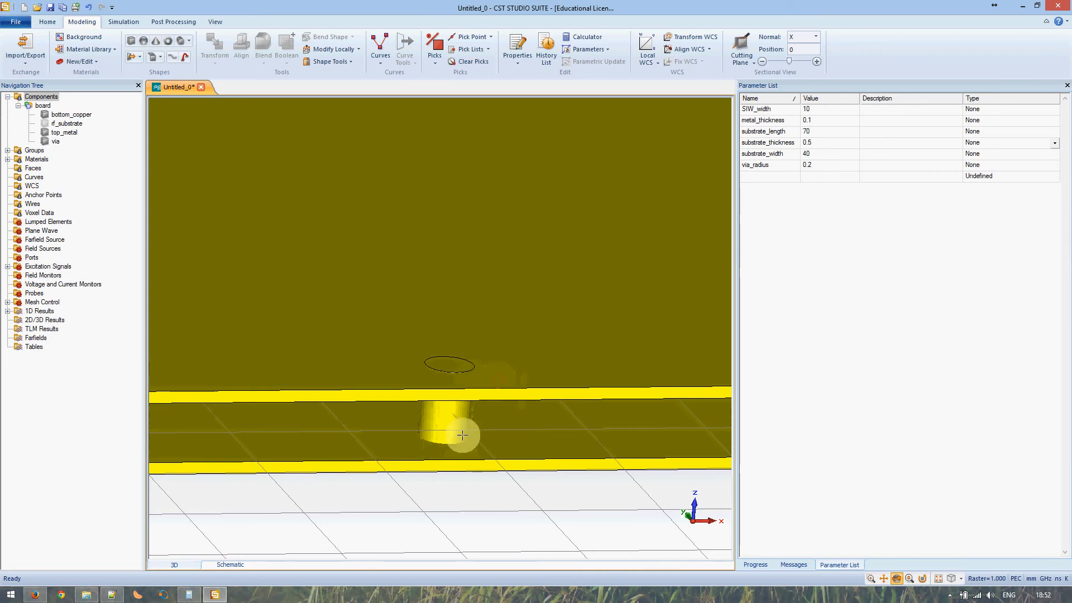
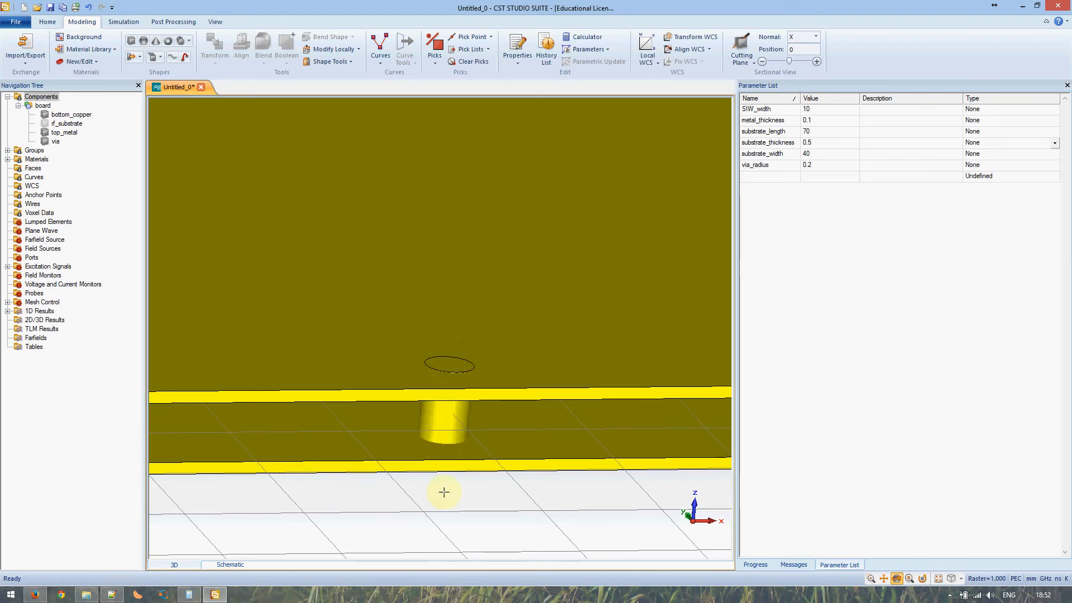
- Zoom out and pan to show the whole board, then select the via in the Navigation Tree
scroll(464, 412, down, 8)
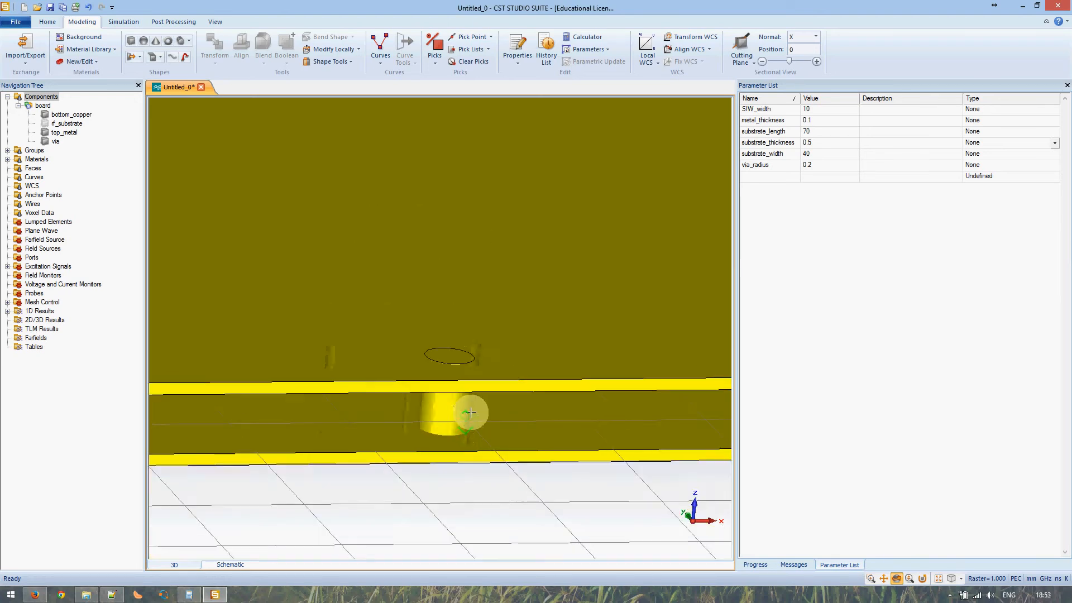
middle_drag(518, 404, 415, 403)
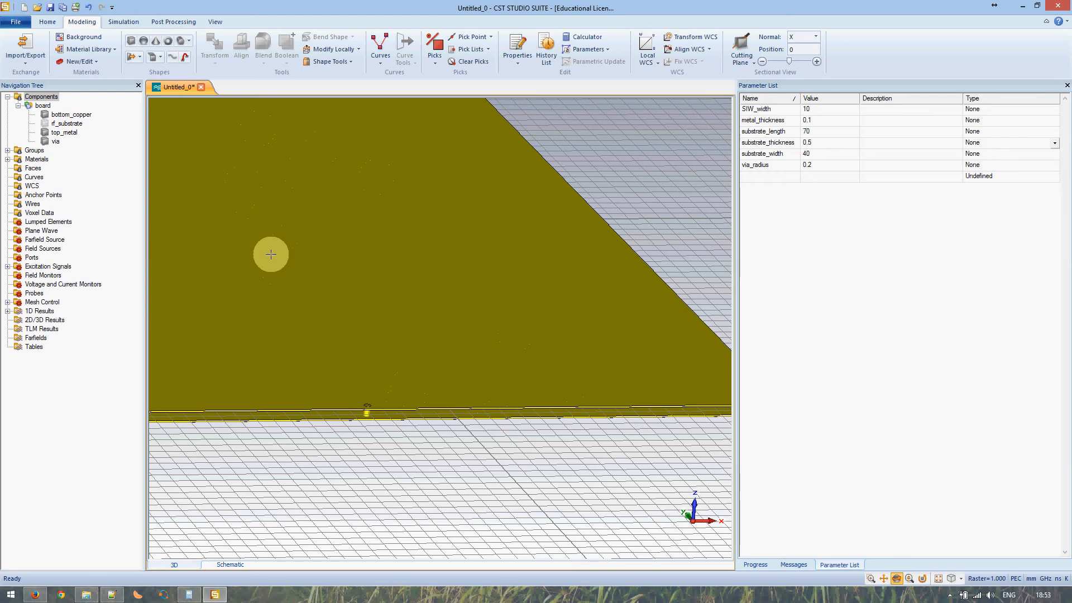
click(56, 141)
- Start a Transform of the via with Copy and Unite enabled
right_click(56, 144)
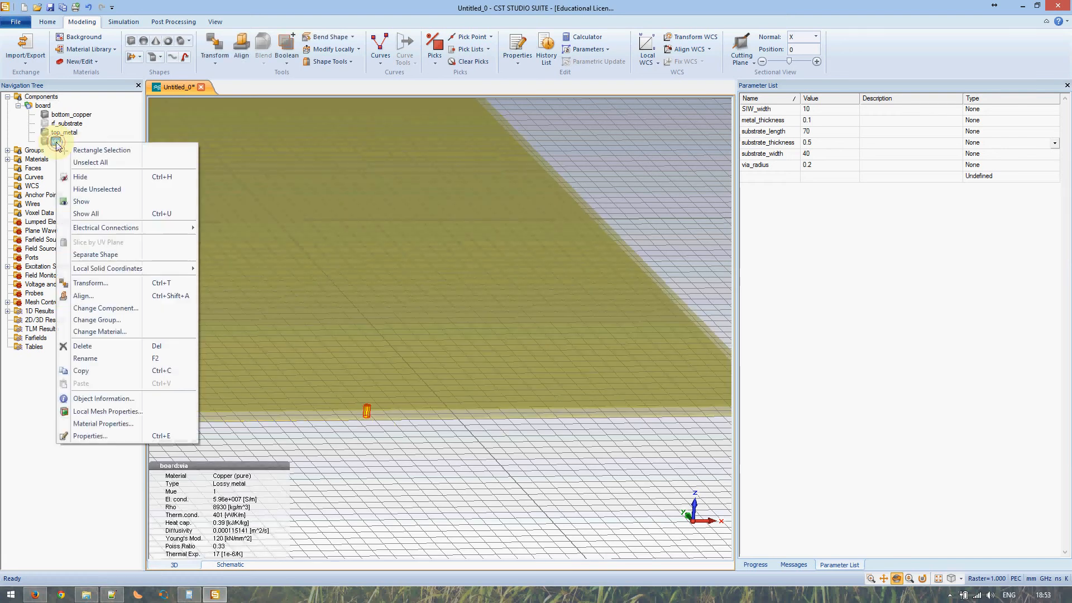
click(136, 283)
drag(890, 19, 670, 209)
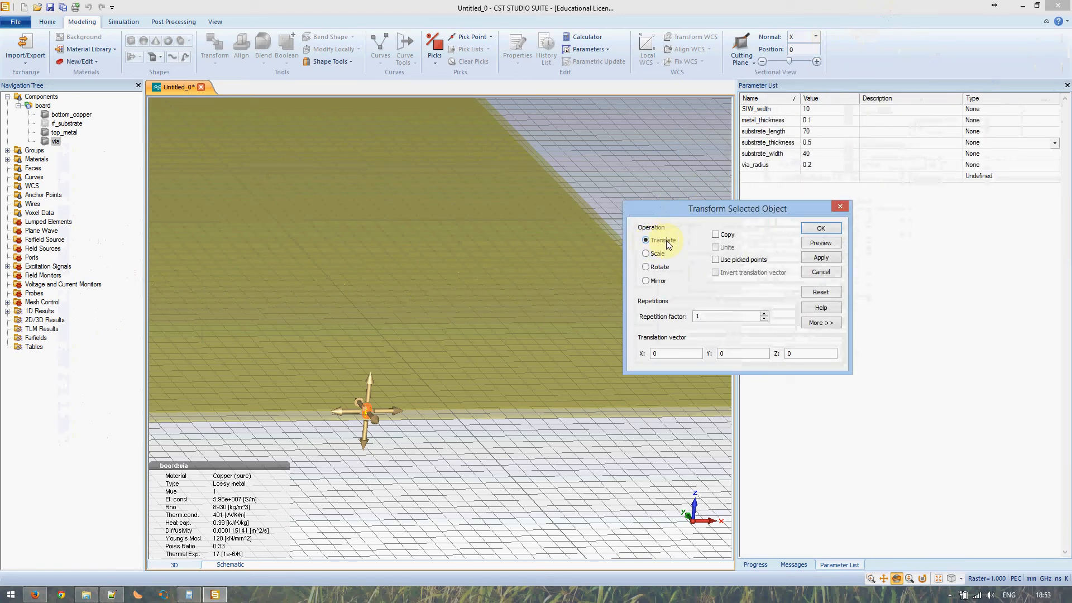
click(718, 236)
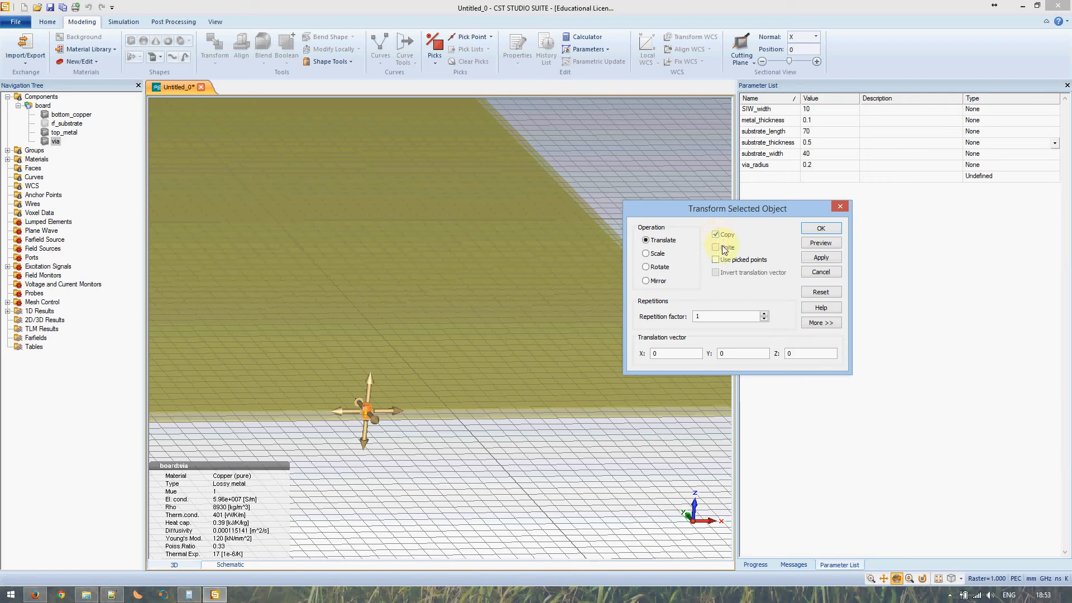
click(716, 249)
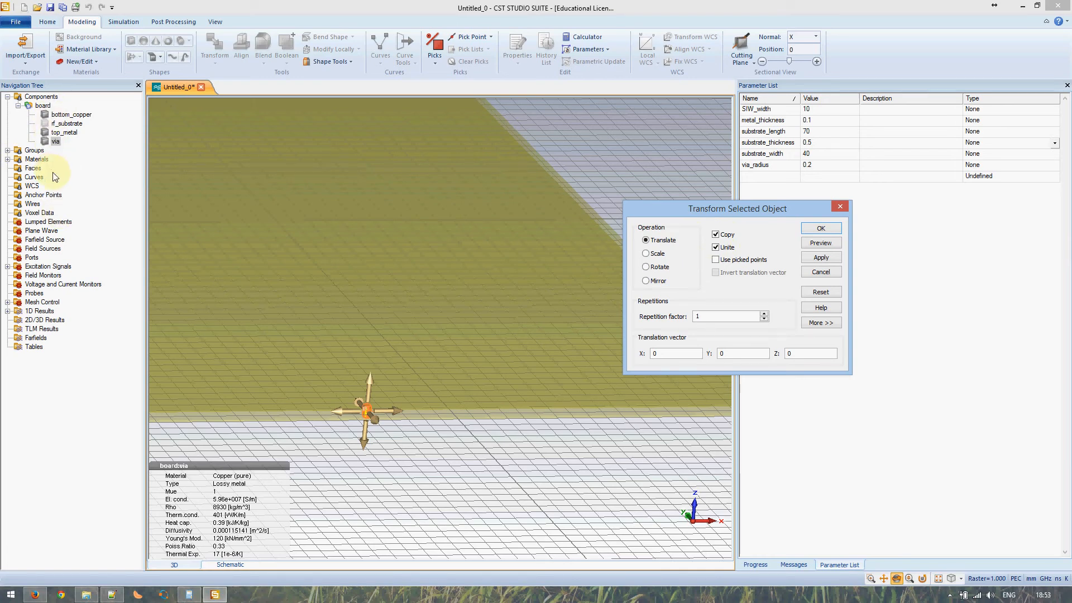
- Set repetition factor (substrate_length/via_spacing)-1 and Y offset via_spacing, then preview
drag(713, 316, 673, 314)
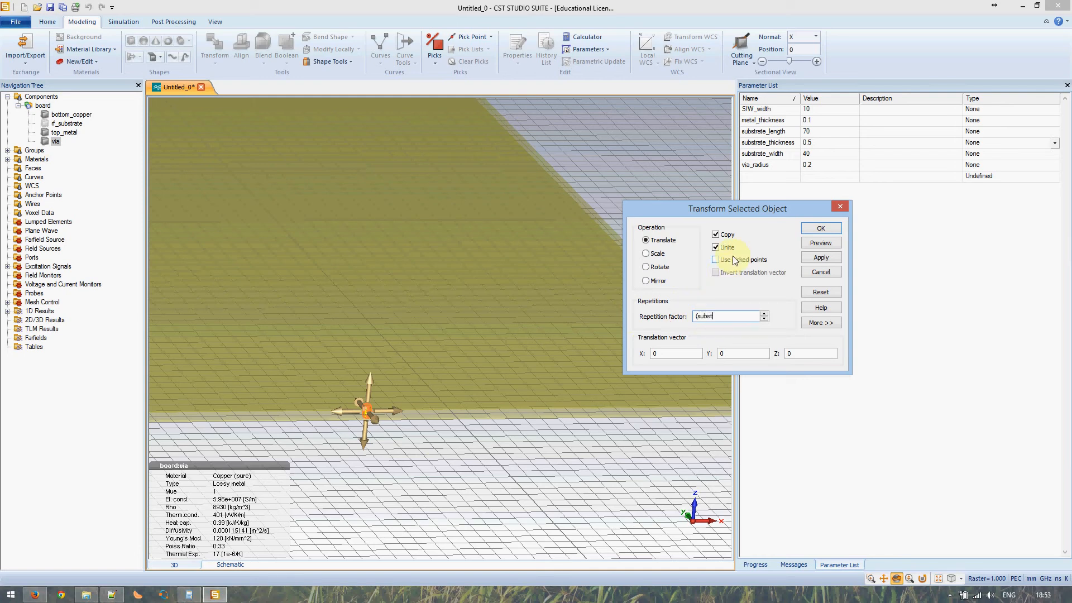
text(_leng)
text(th))
text(/via_spacing)
text(-1)
key(Tab)
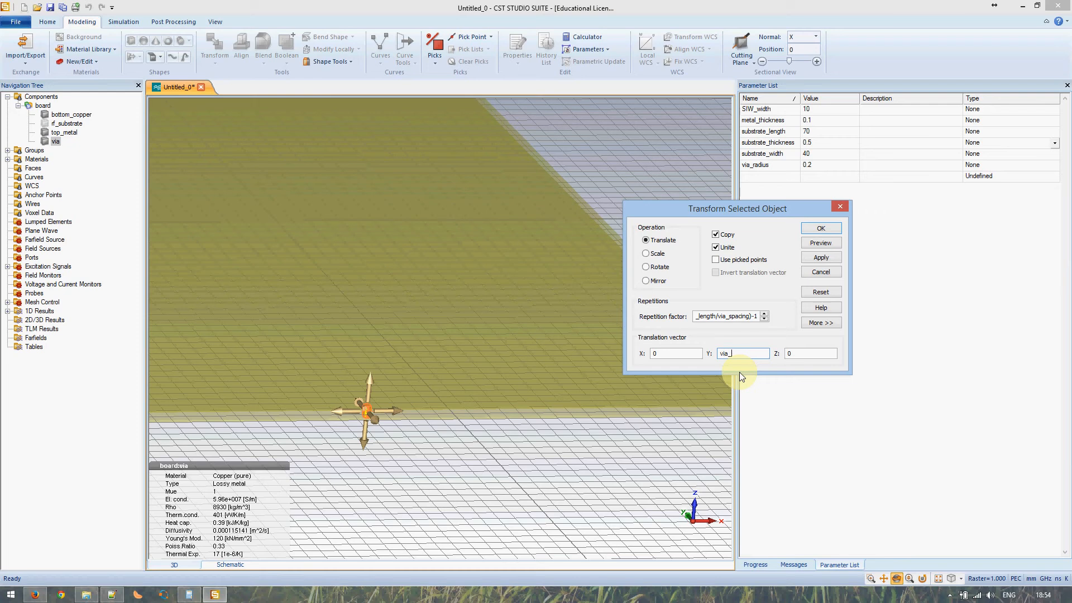
text(via_spacing)
click(821, 243)
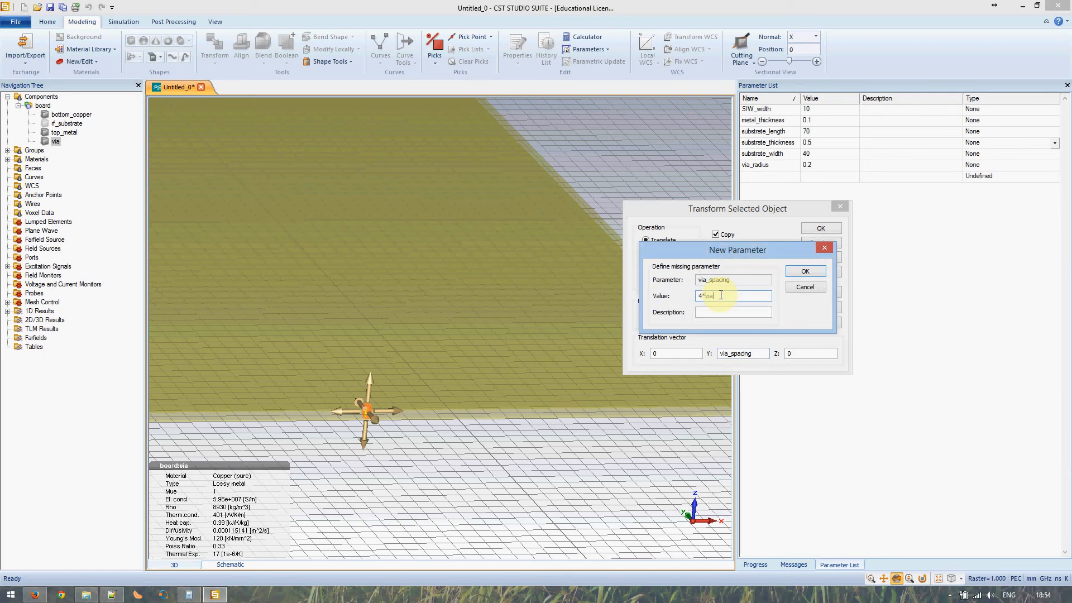
- Define via_spacing as 4*via_radius and preview the row of via copies
text(ius)
click(788, 273)
click(820, 248)
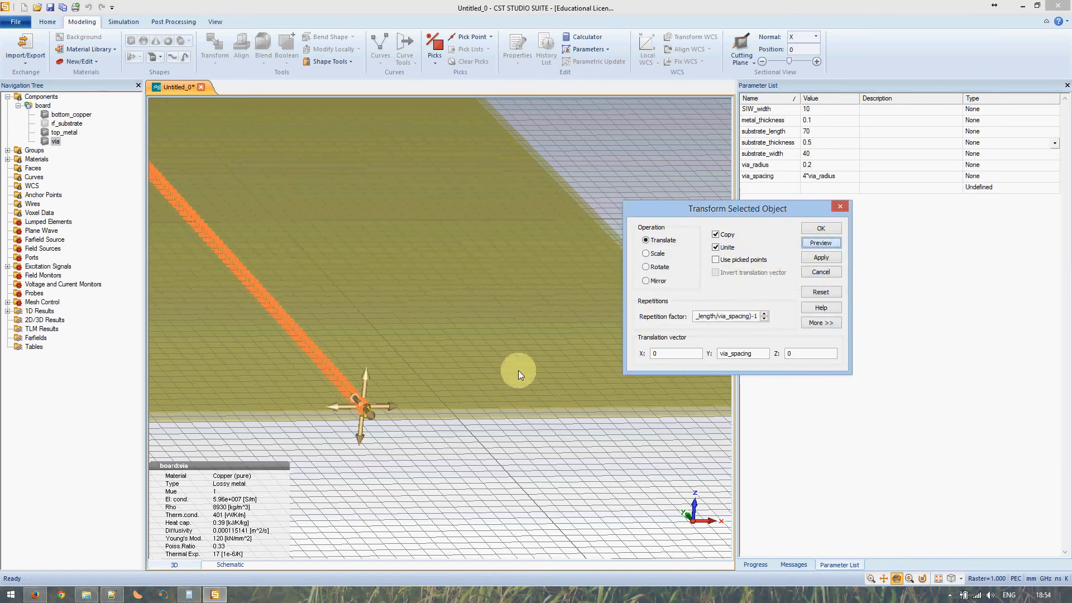
click(346, 324)
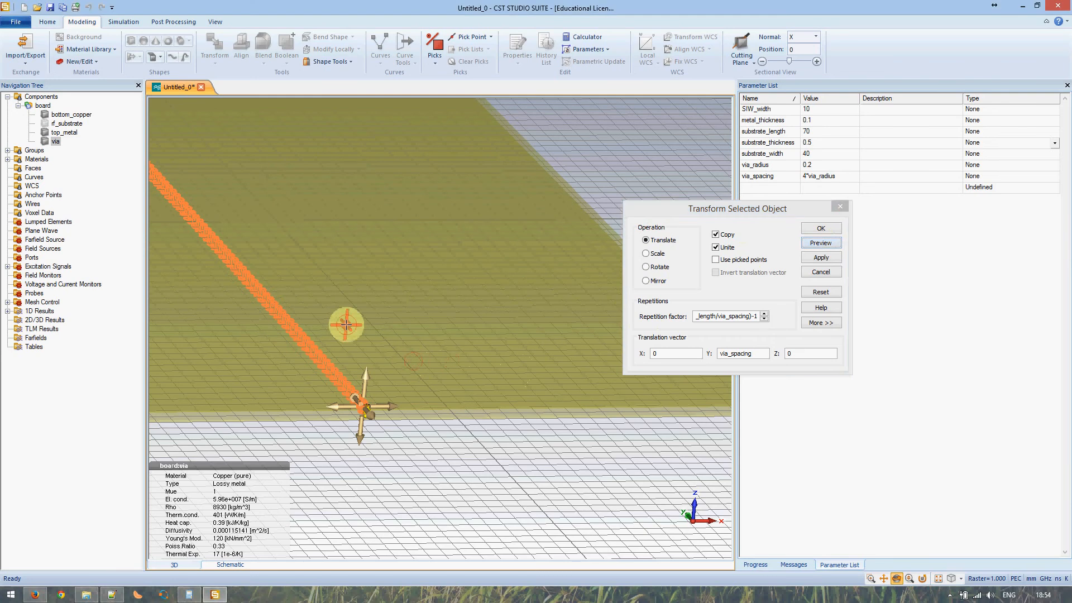
middle_drag(335, 323, 503, 421)
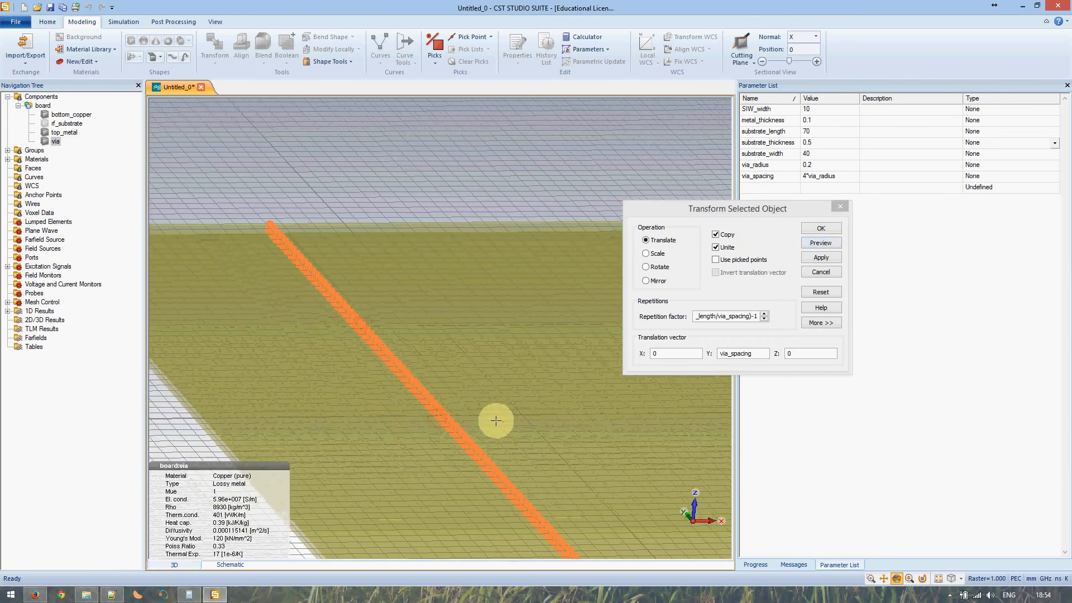
drag(273, 223, 294, 407)
scroll(259, 225, down, 2)
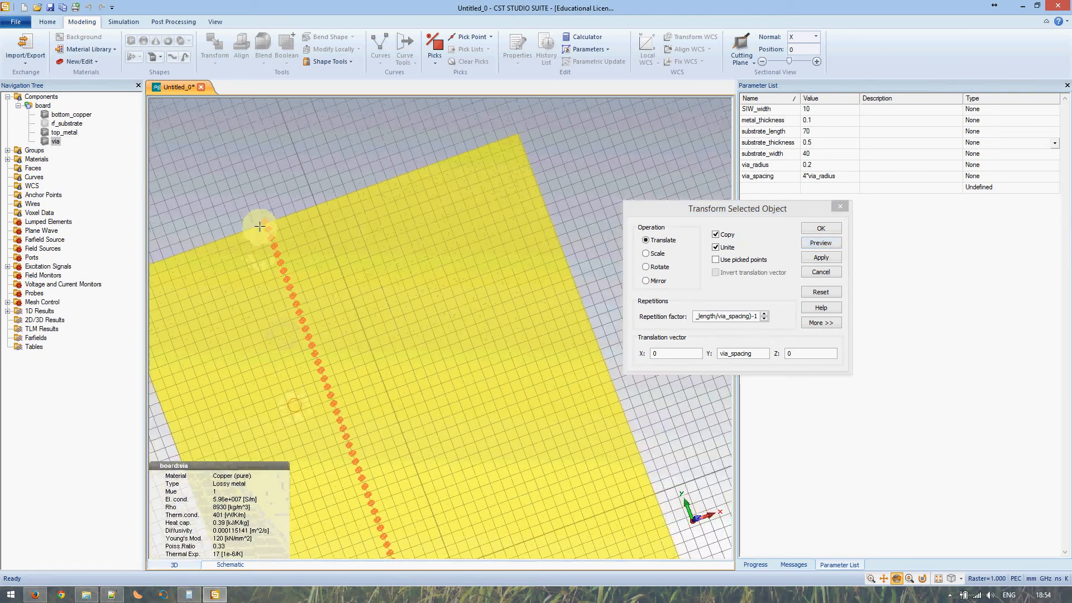
scroll(268, 221, up, 8)
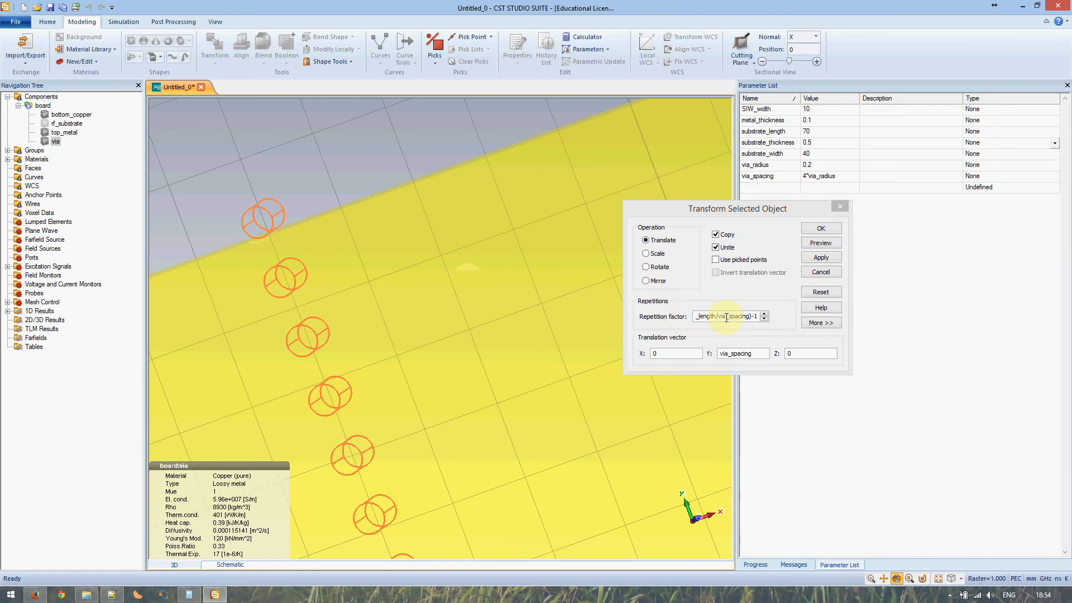
- Adjust the repetition factor, preview again, and apply the via row along the board
click(756, 317)
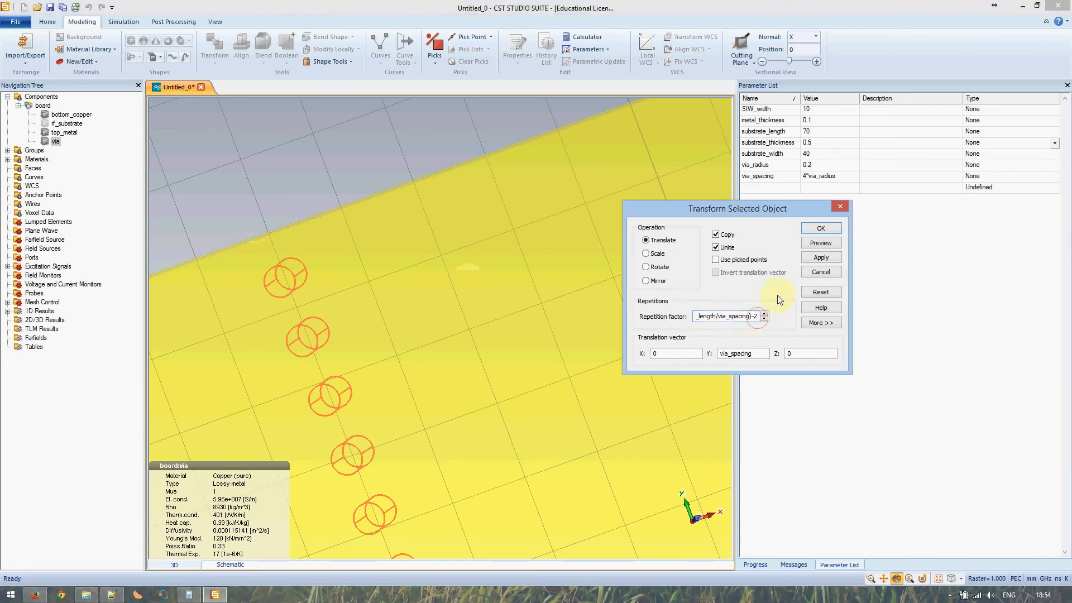
click(820, 242)
click(221, 258)
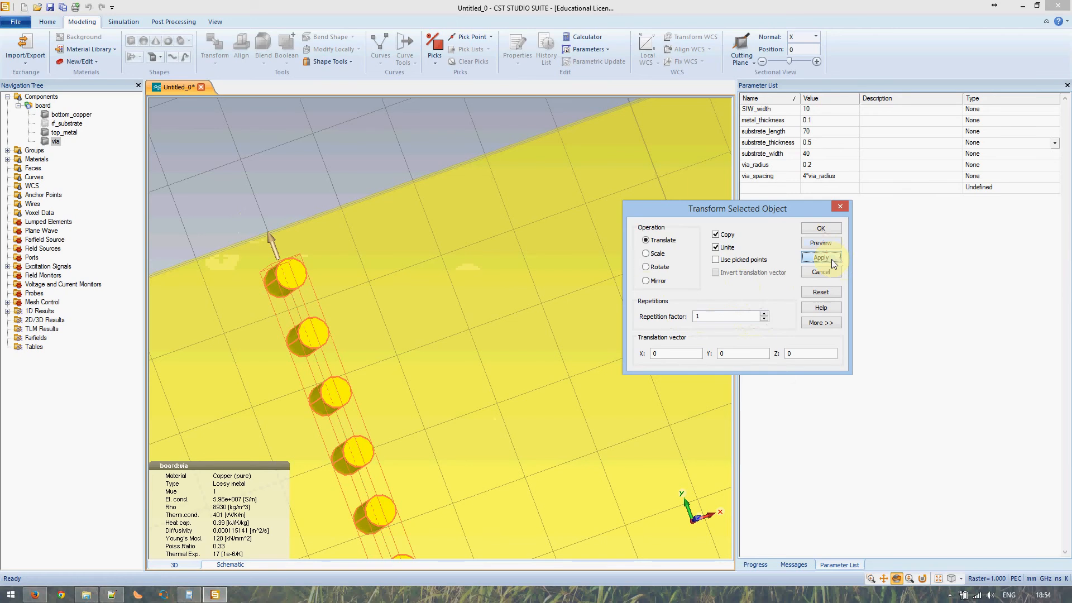
scroll(407, 407, down, 5)
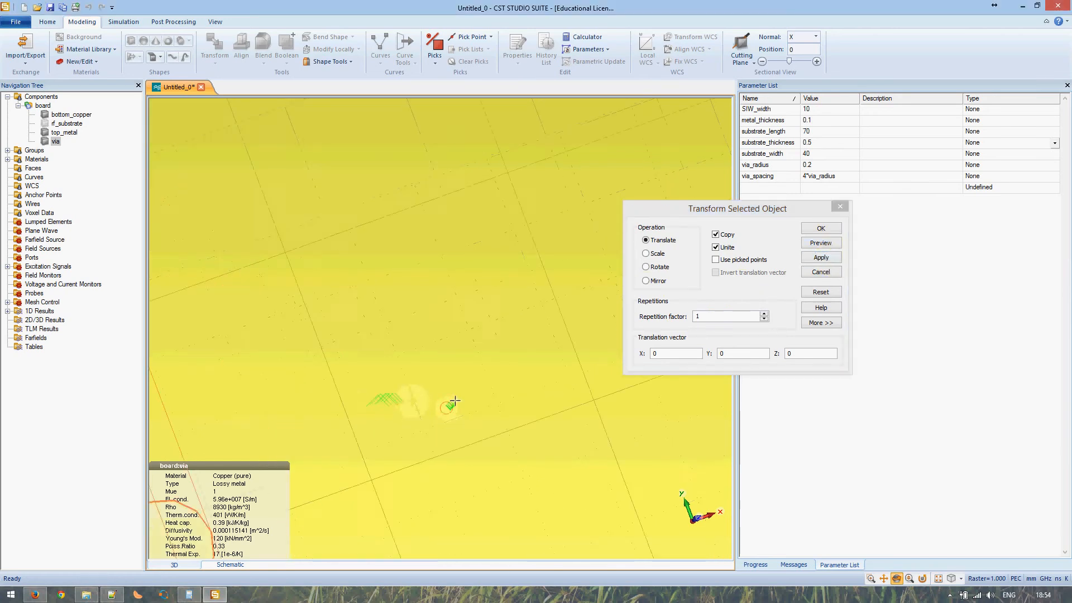
middle_drag(502, 478, 404, 270)
scroll(404, 272, up, 5)
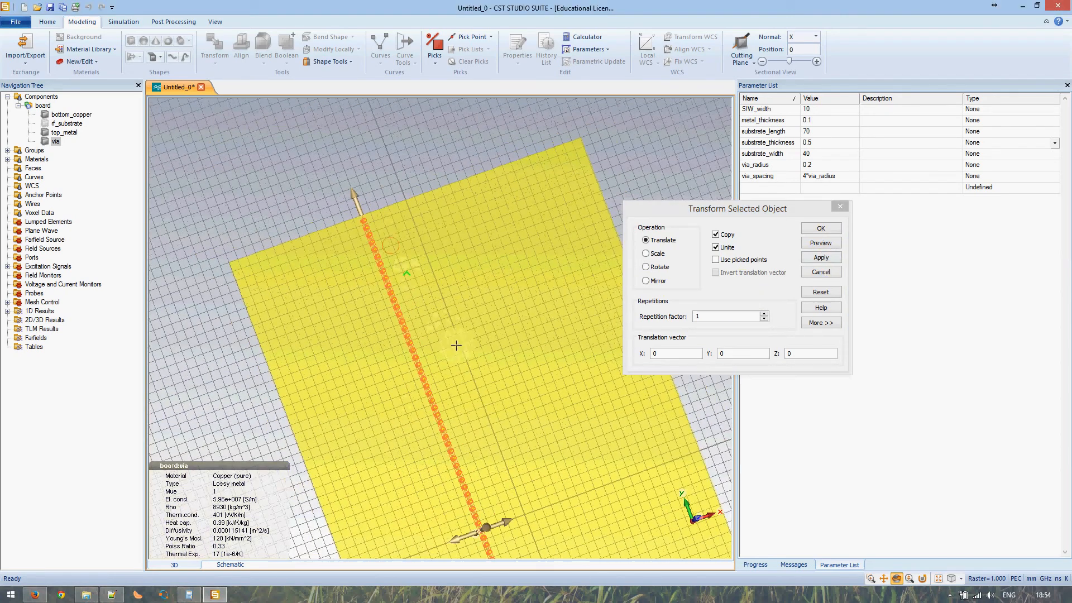
middle_drag(508, 455, 401, 211)
middle_drag(561, 522, 411, 443)
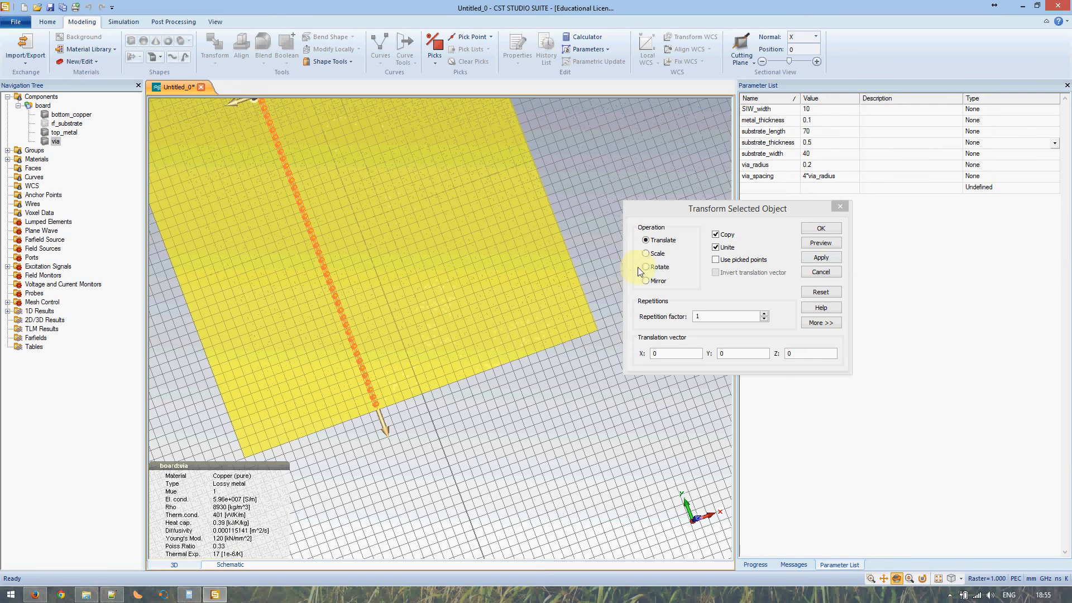
- Switch the transform to Mirror with Copy, set plane normal X to 1, and preview
click(654, 281)
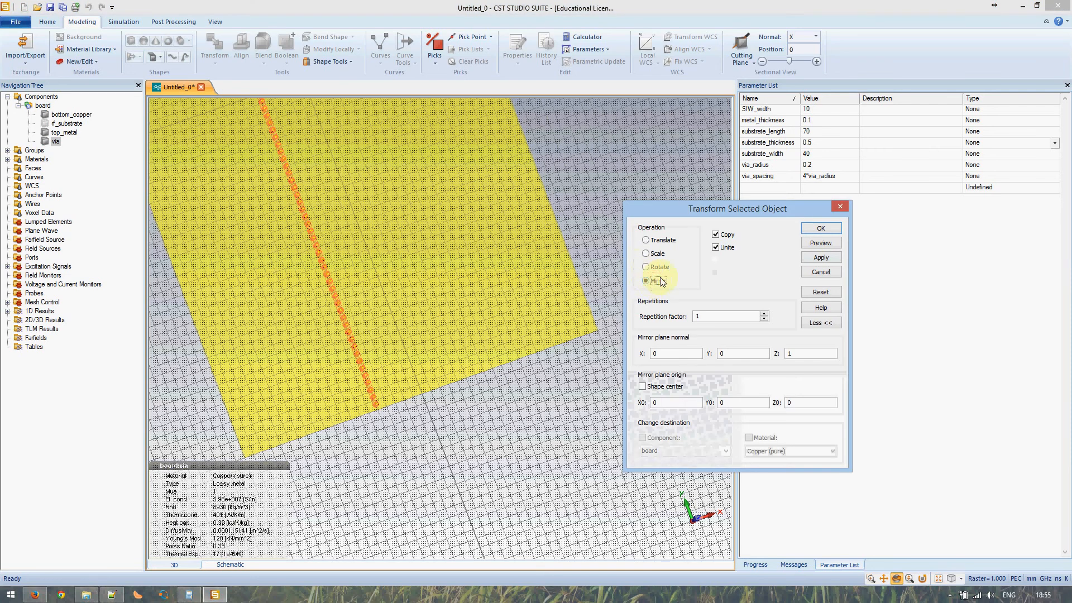
click(721, 236)
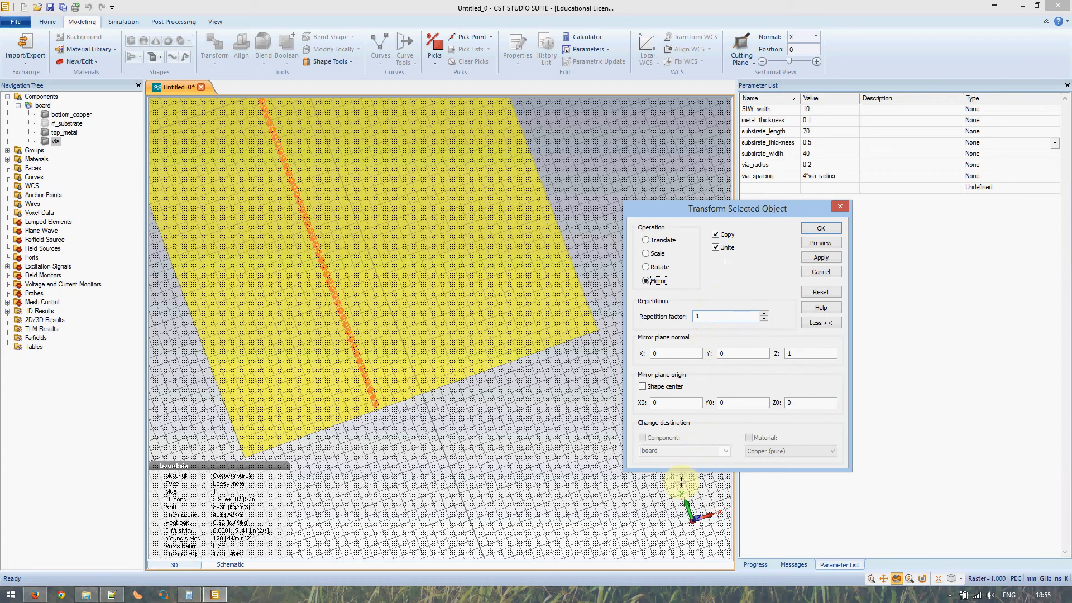
drag(463, 381, 485, 375)
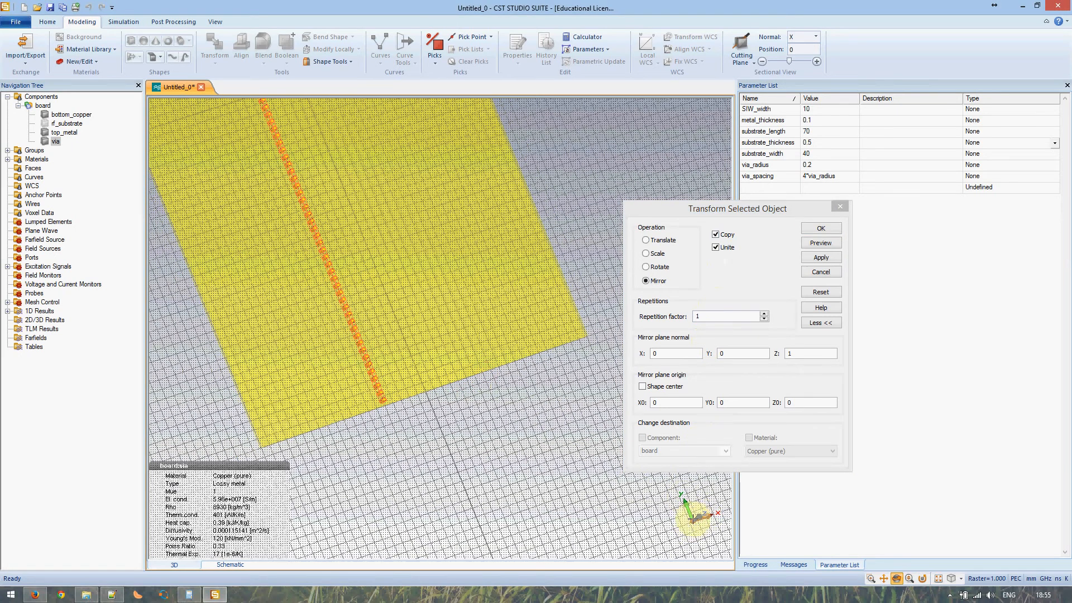
double_click(660, 352)
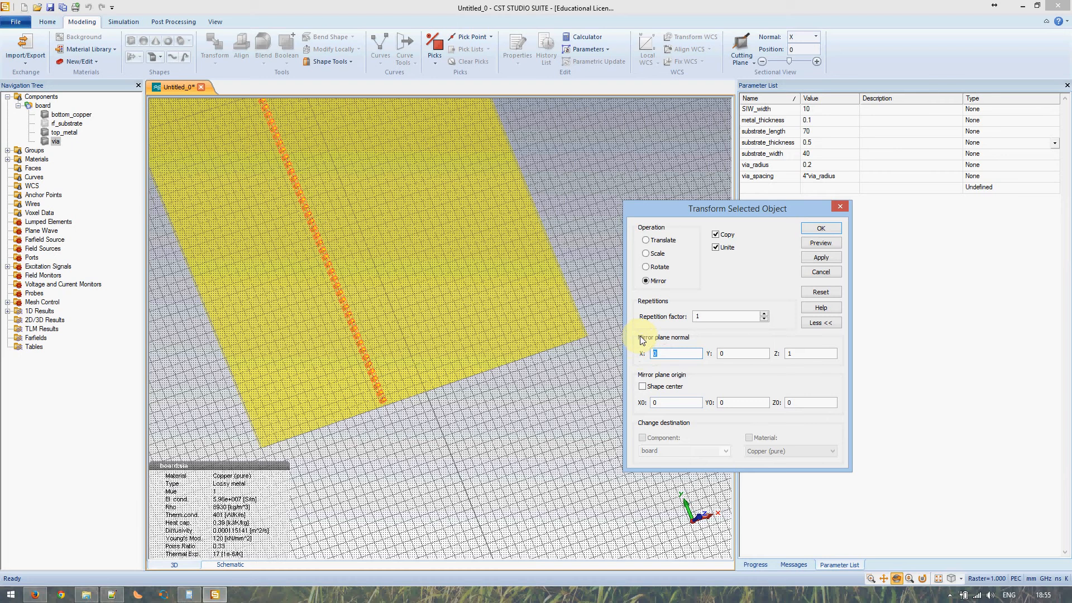
text(1)
click(819, 243)
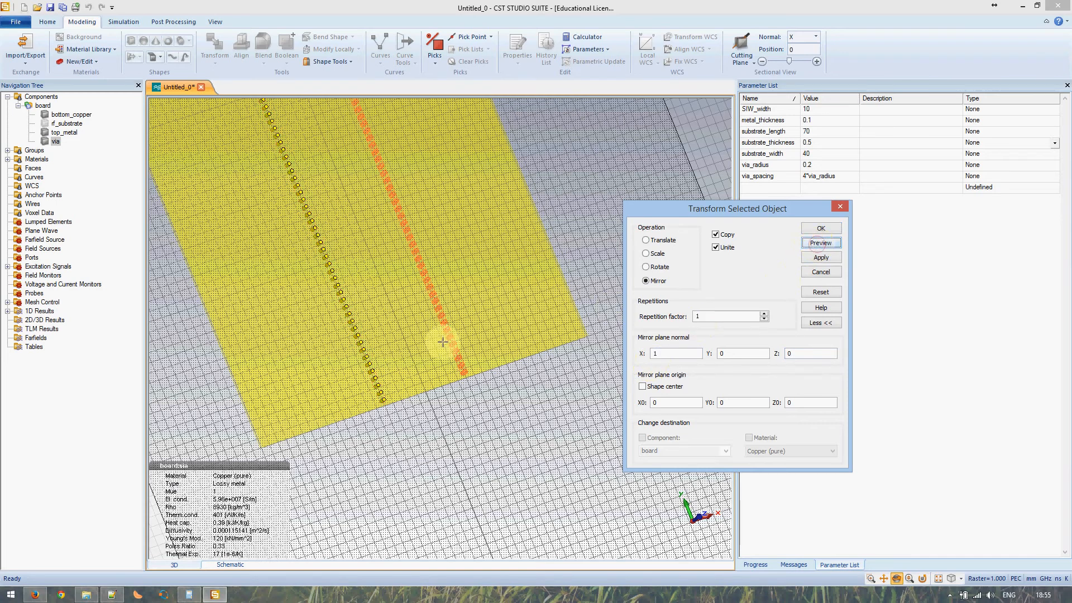
- Check the previewed mirrored via row from several angles and confirm the mirror copy
drag(435, 216, 525, 316)
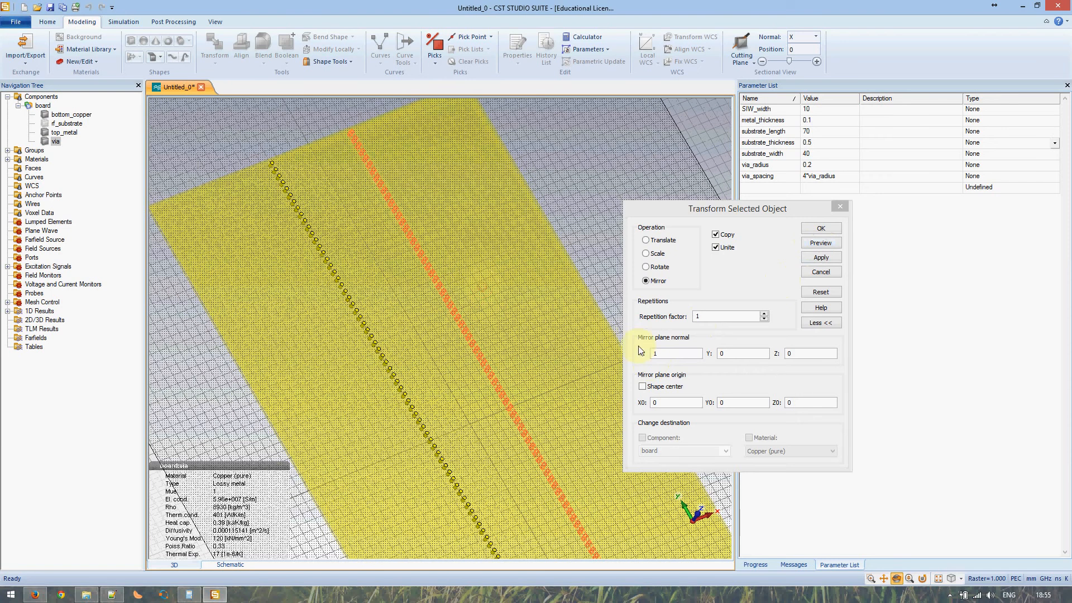
scroll(371, 164, down, 3)
scroll(372, 164, up, 7)
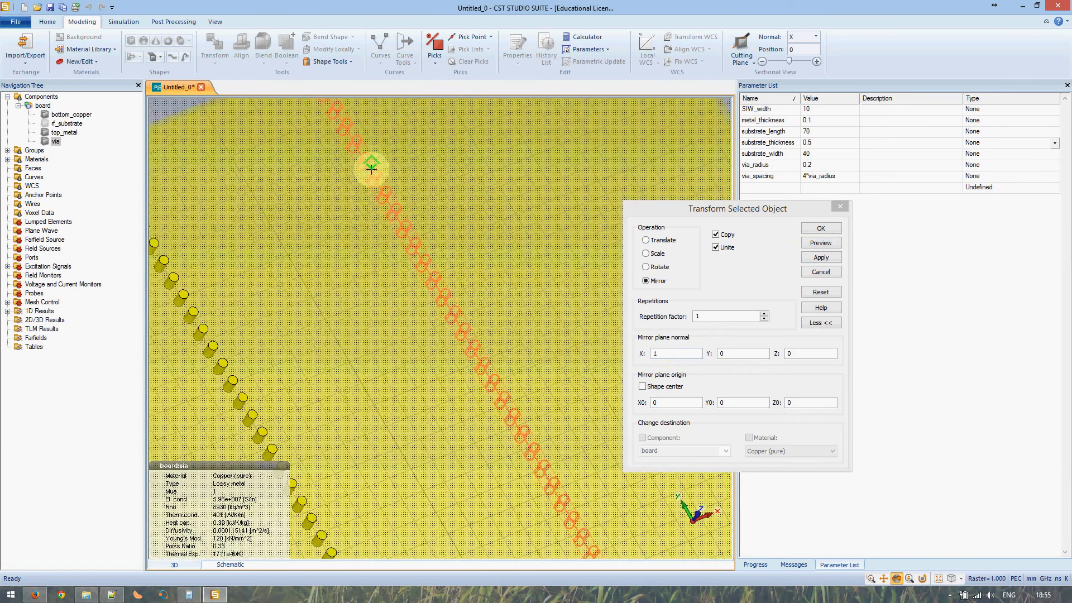
middle_drag(365, 166, 440, 433)
drag(444, 411, 447, 410)
scroll(401, 370, down, 3)
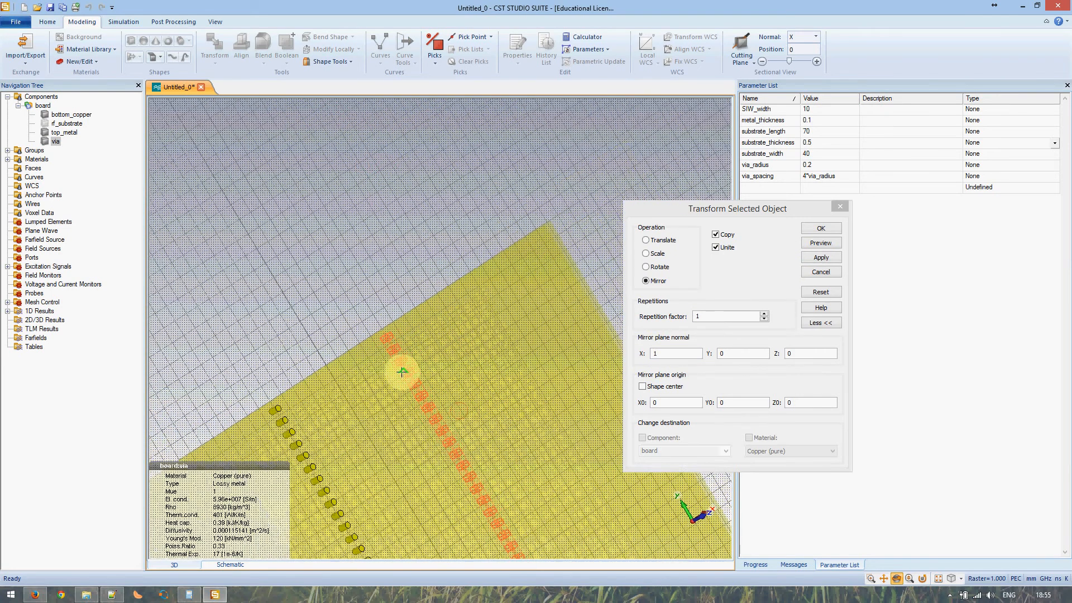
scroll(402, 371, up, 8)
mouse_move(355, 332)
mouse_down()
mouse_move(443, 335)
mouse_move(457, 378)
mouse_move(298, 321)
mouse_up()
scroll(397, 421, down, 8)
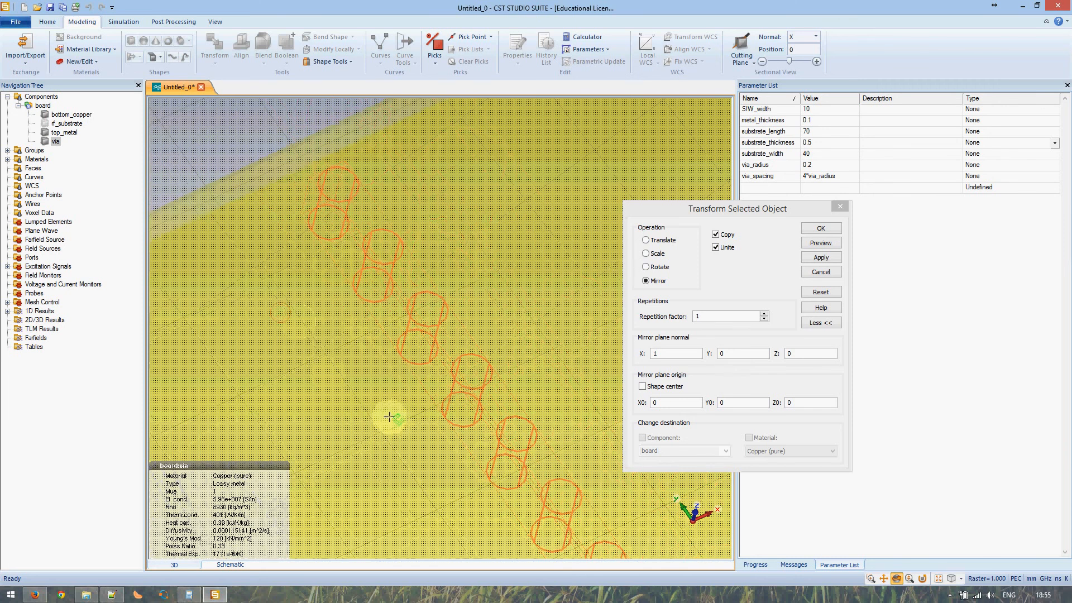
drag(446, 501, 395, 172)
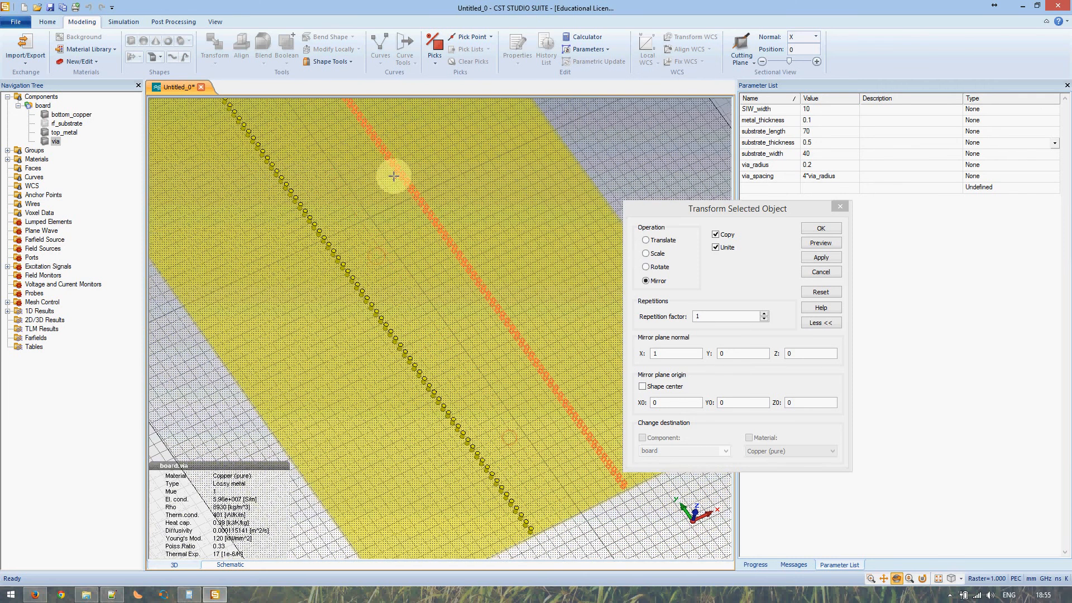
click(822, 228)
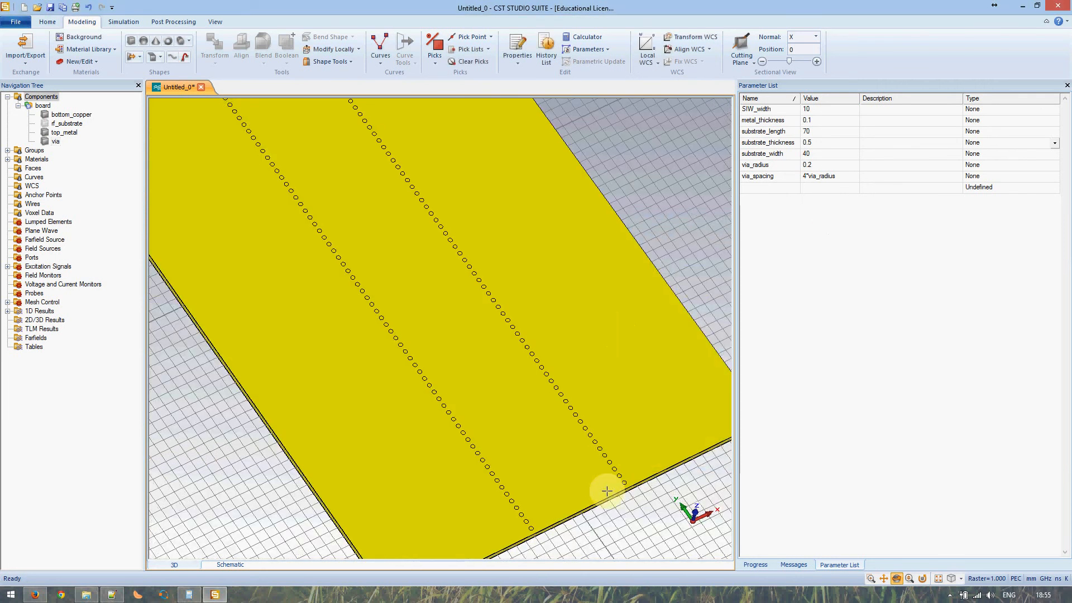
- Change via_radius to 0.3 in the Parameter List
drag(583, 491, 532, 444)
scroll(532, 444, up, 10)
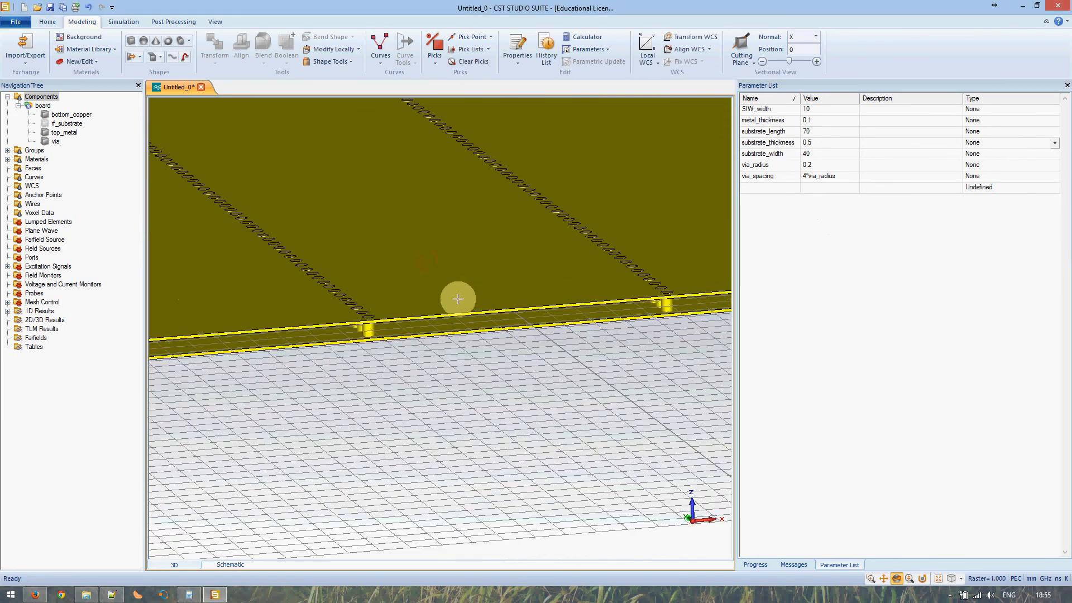
drag(457, 298, 448, 295)
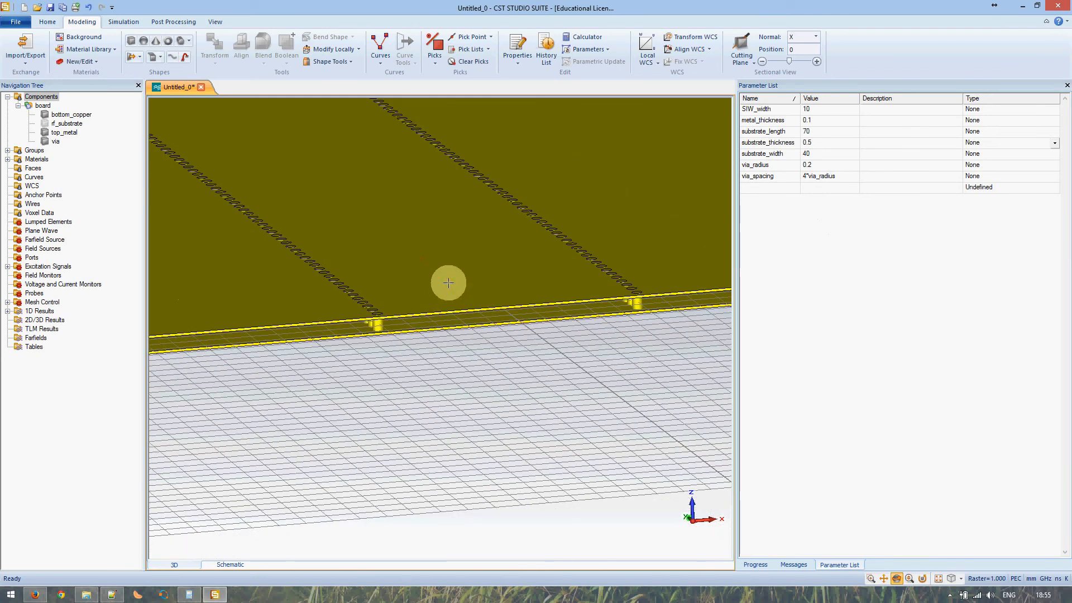
click(817, 108)
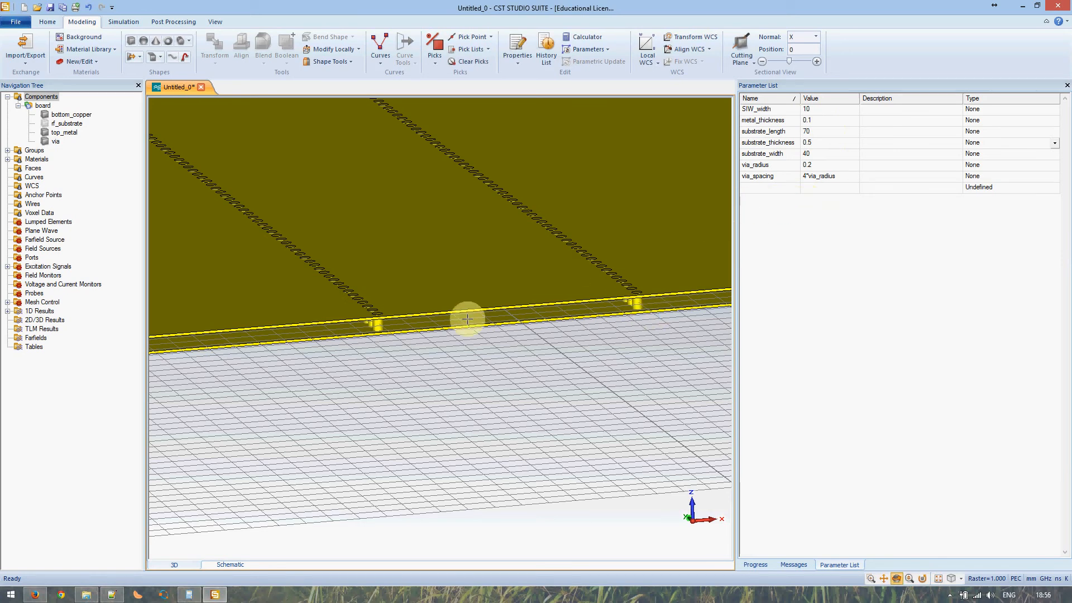
click(808, 167)
click(808, 167)
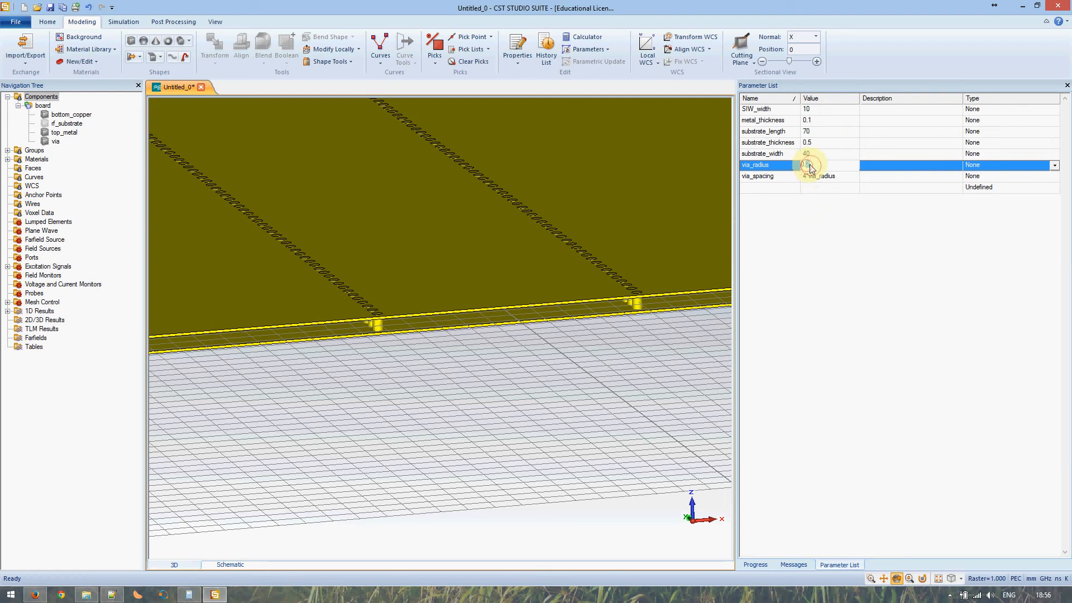
key(Return)
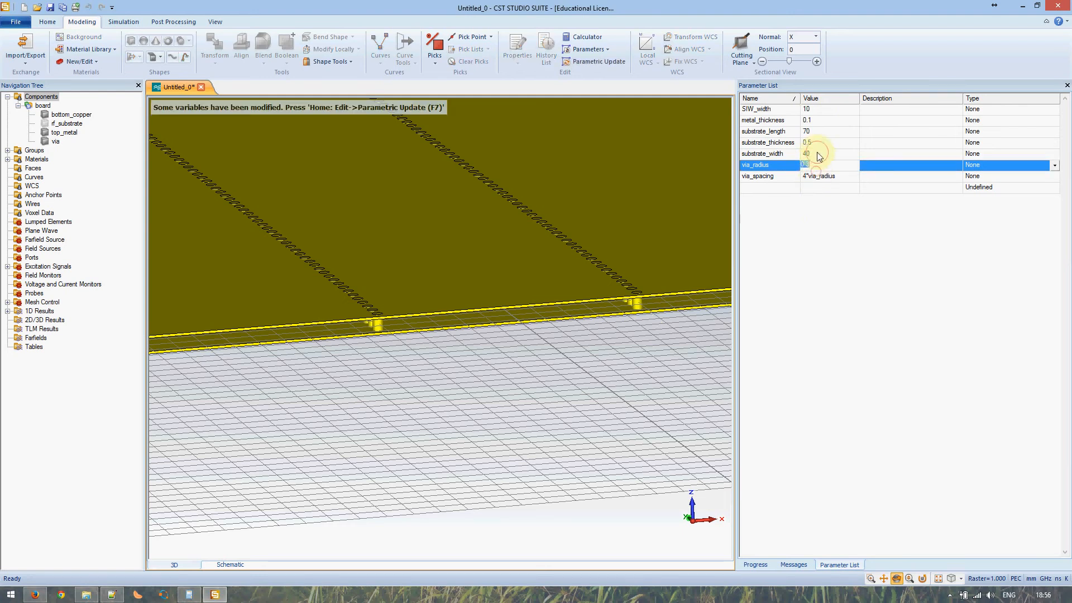
click(816, 153)
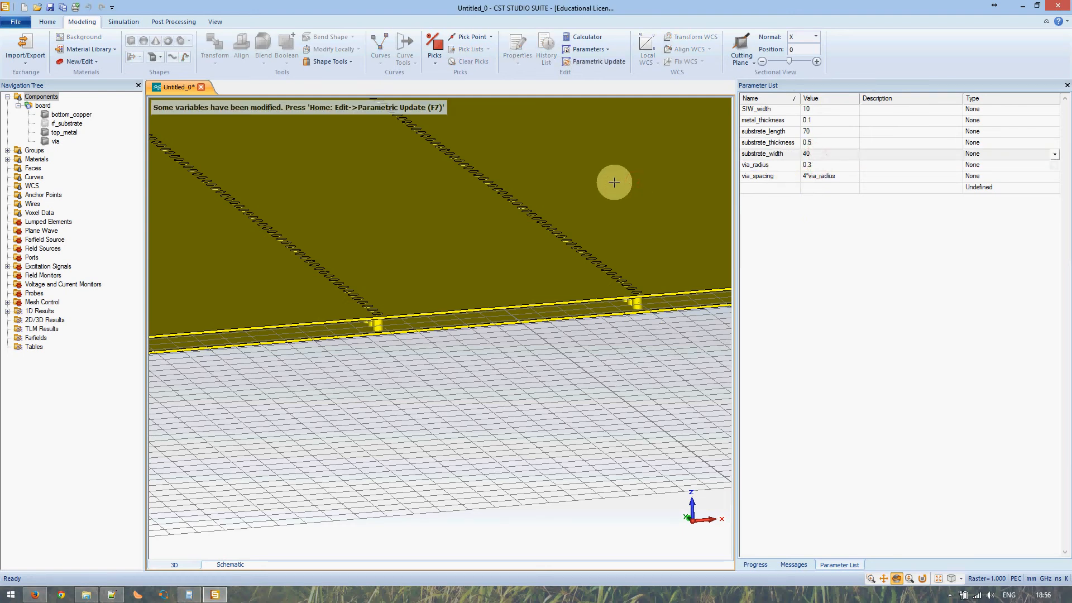
- Rebuild the model with Parametric Update (F7) and inspect the resized via rows
key(F7)
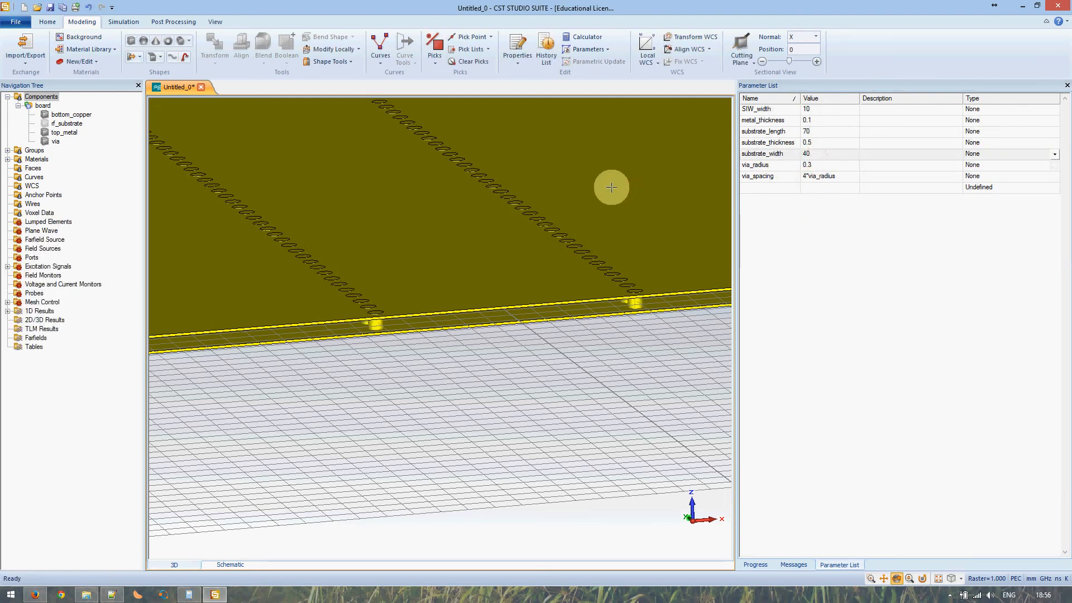
mouse_move(426, 282)
mouse_down()
mouse_move(414, 288)
mouse_move(414, 330)
mouse_move(323, 249)
mouse_move(333, 244)
mouse_up()
scroll(334, 243, down, 3)
middle_drag(325, 213, 454, 378)
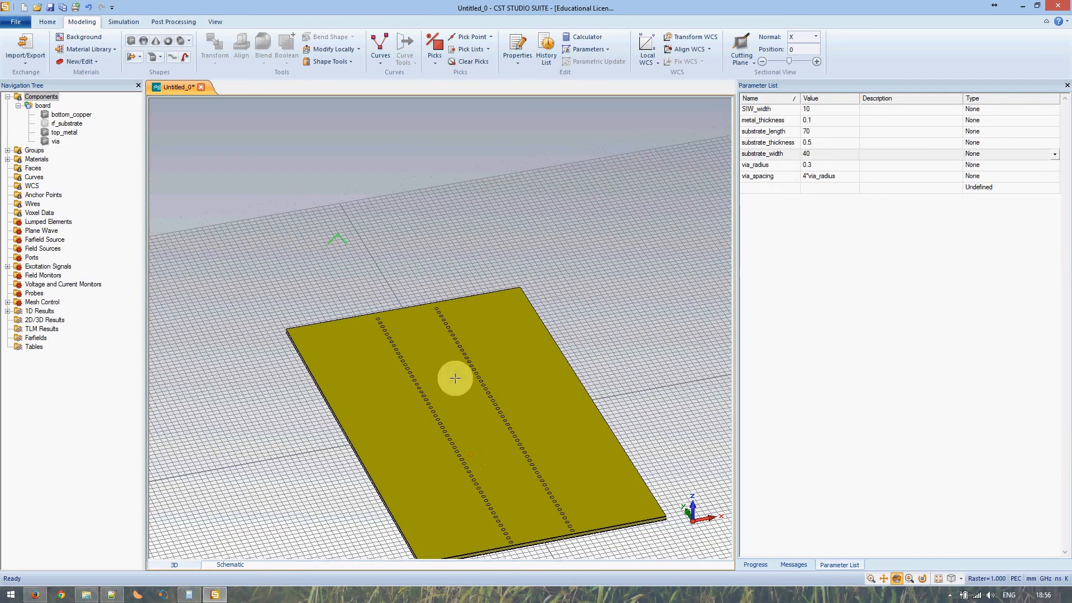
scroll(369, 317, down, 4)
scroll(377, 319, up, 6)
scroll(380, 319, up, 3)
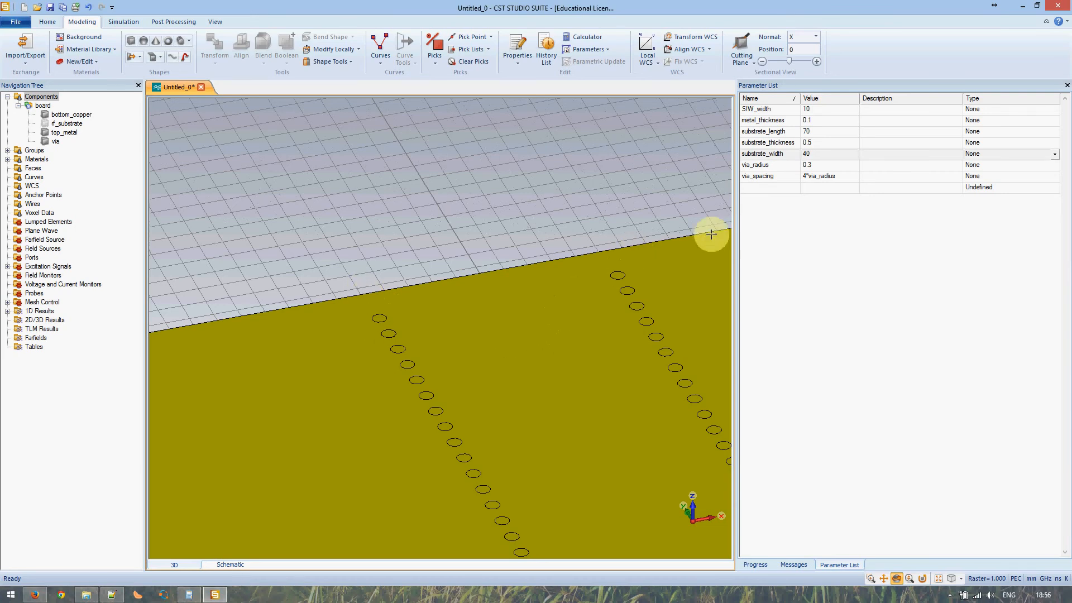
- Set substrate_length to 69, rebuild with F7, and dismiss the hard disk warning
click(810, 132)
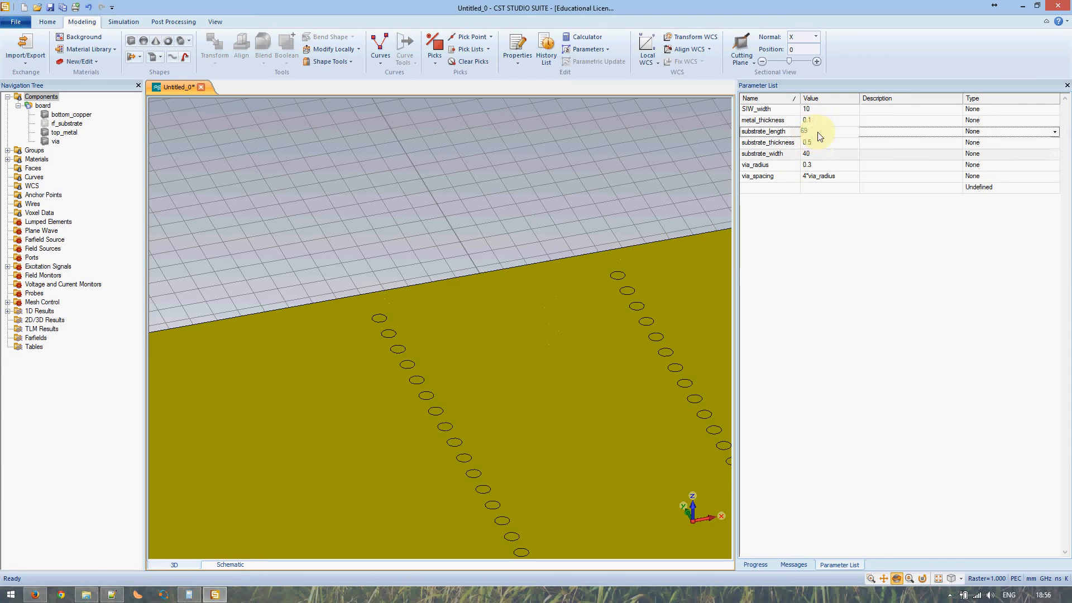
key(Tab)
click(883, 143)
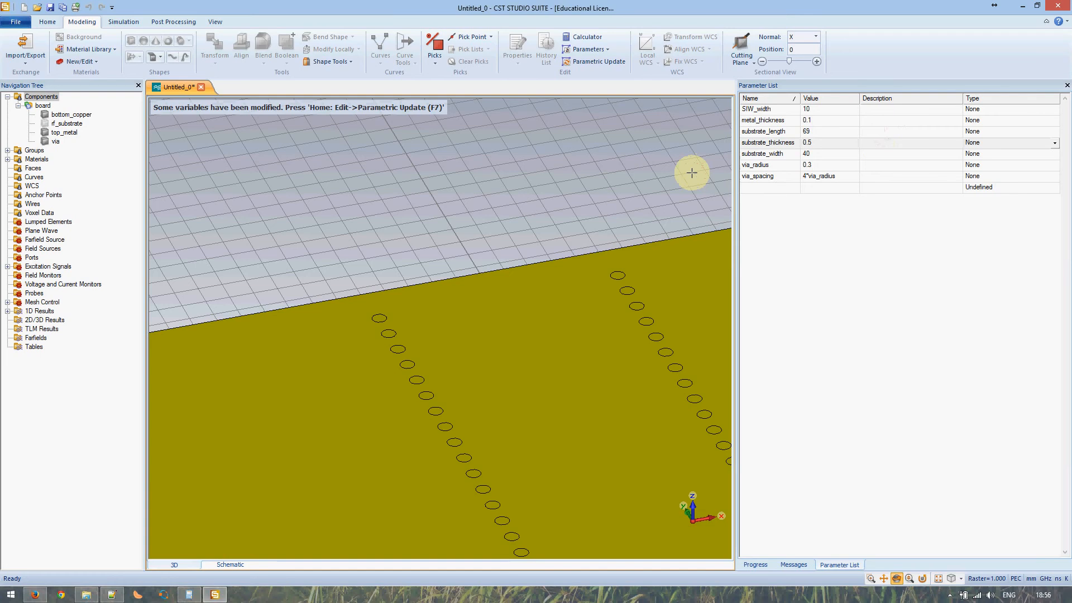
key(F7)
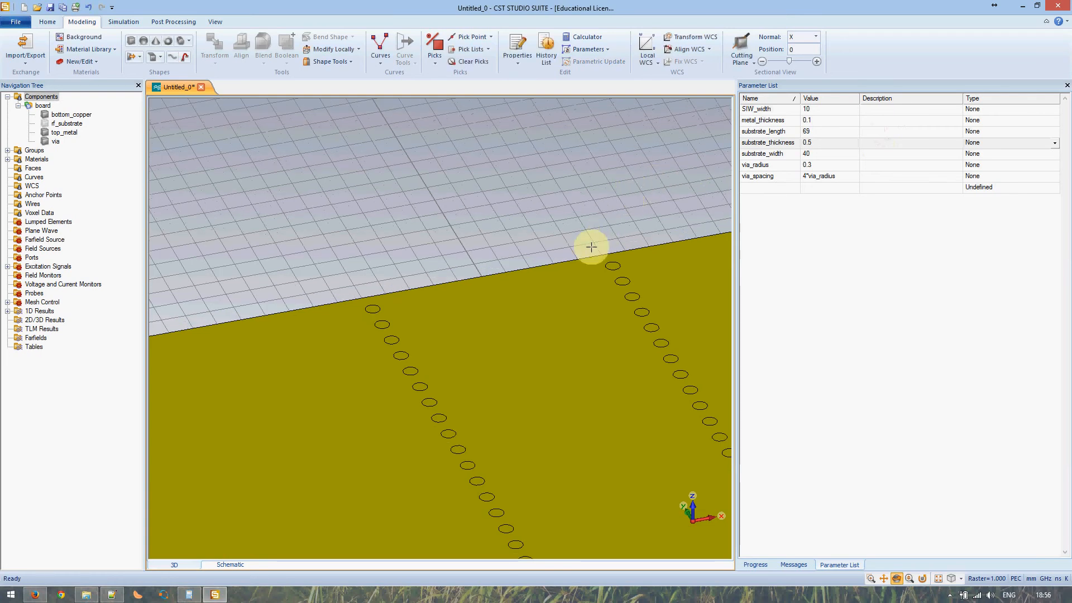
middle_drag(491, 320, 438, 212)
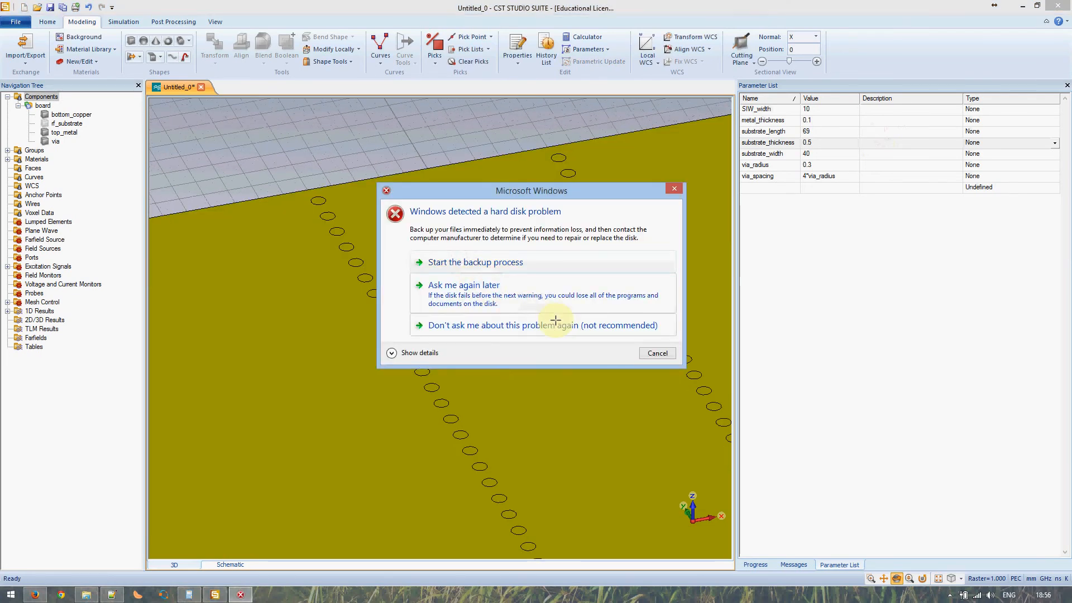
click(656, 353)
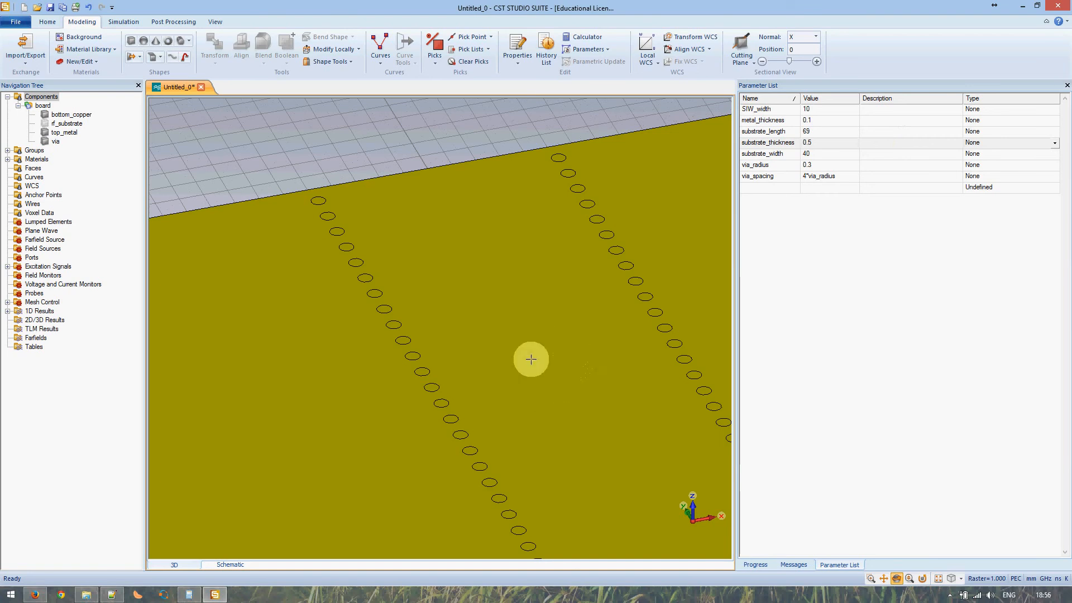
- Orbit around the rebuilt board and switch to the Simulation tools
middle_drag(558, 437, 486, 279)
scroll(488, 283, up, 3)
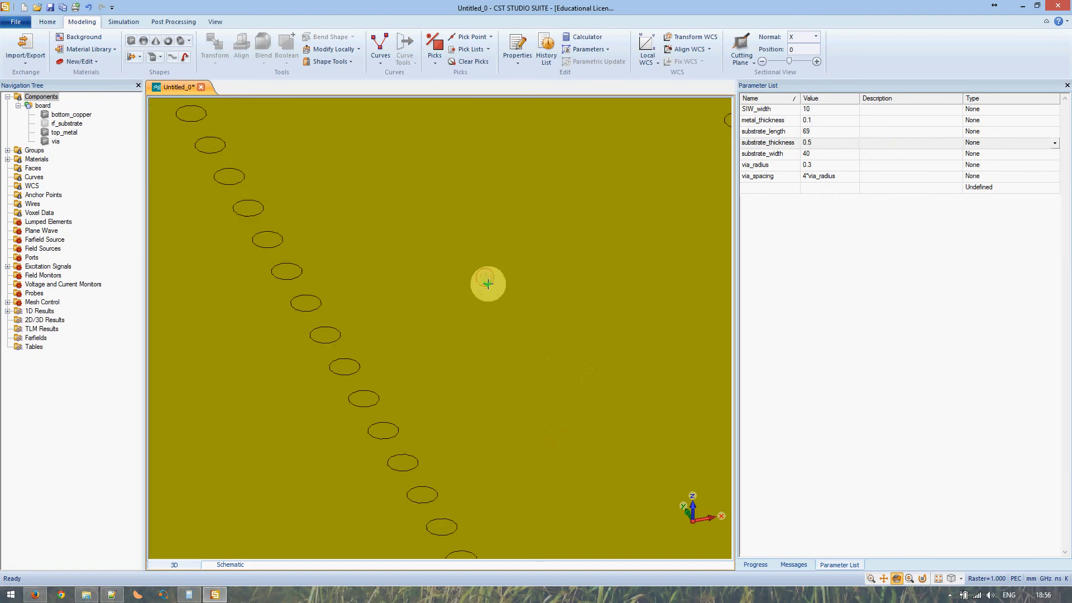
scroll(488, 285, down, 4)
scroll(489, 284, down, 4)
middle_drag(559, 423, 467, 284)
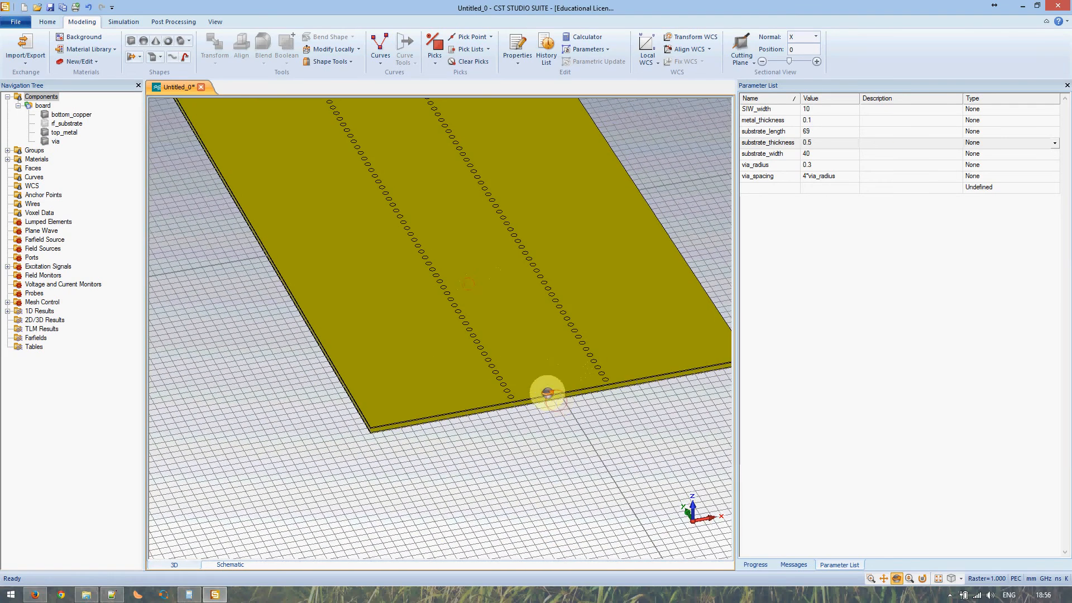
drag(555, 401, 517, 349)
middle_drag(484, 295, 461, 347)
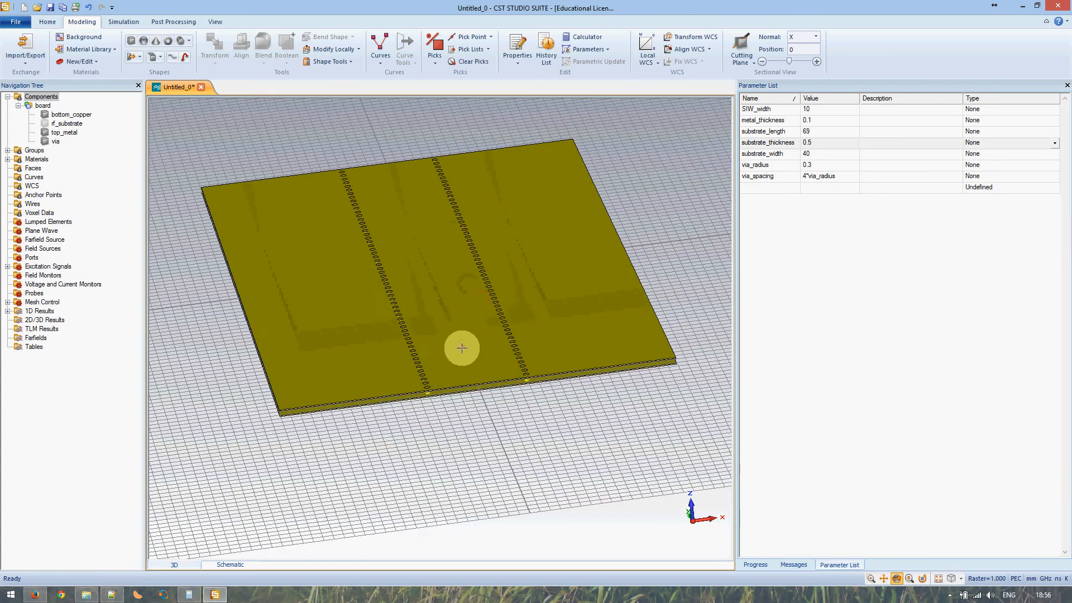
drag(452, 349, 482, 346)
middle_drag(450, 336, 465, 365)
click(115, 24)
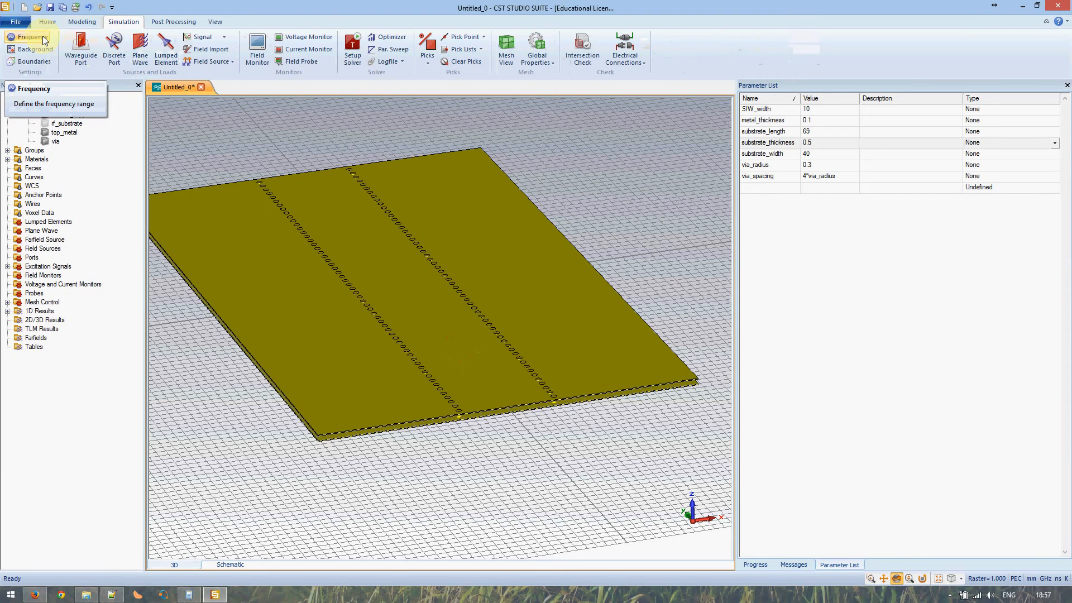
- Change the background material type from PEC to Normal
click(35, 49)
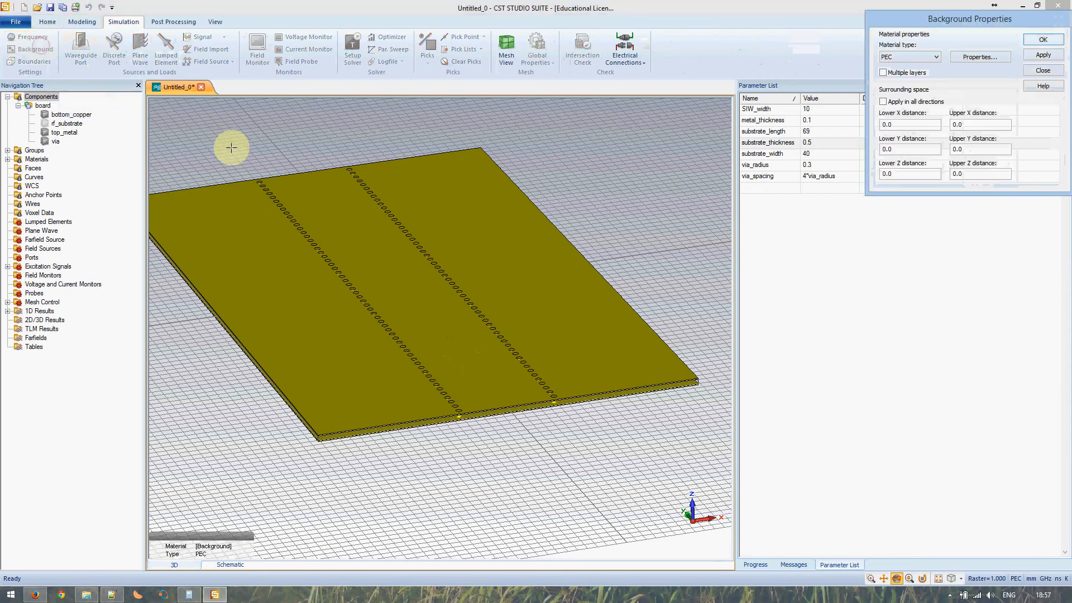
click(921, 57)
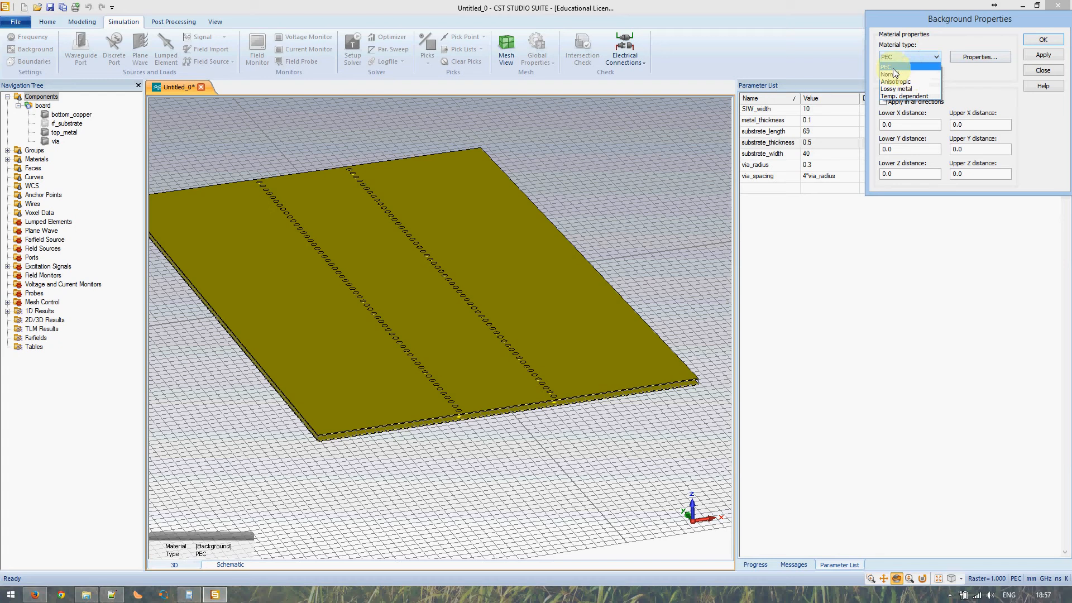
click(894, 73)
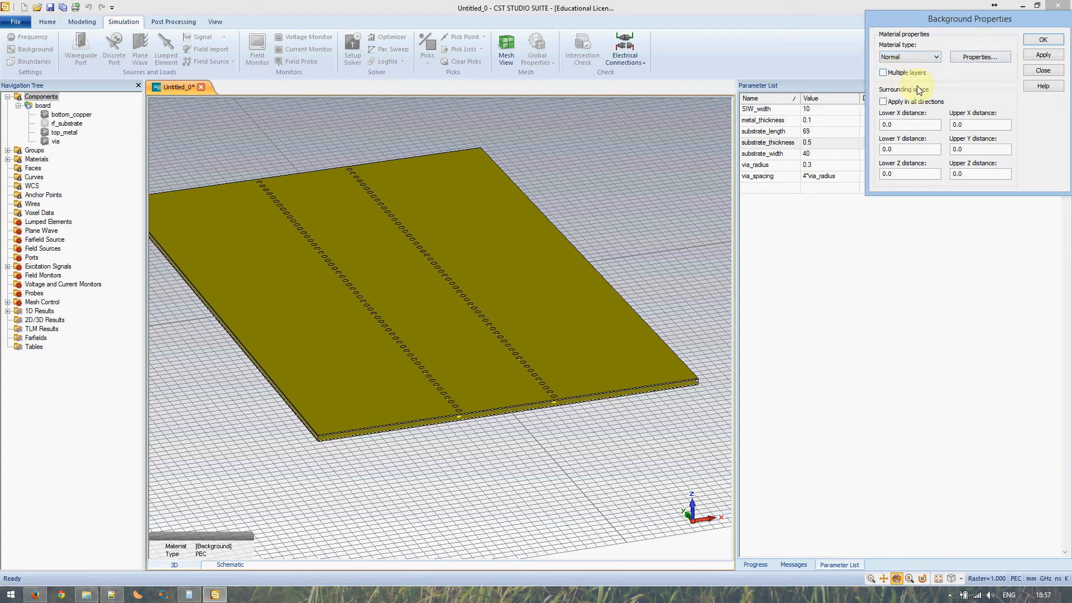
click(1042, 40)
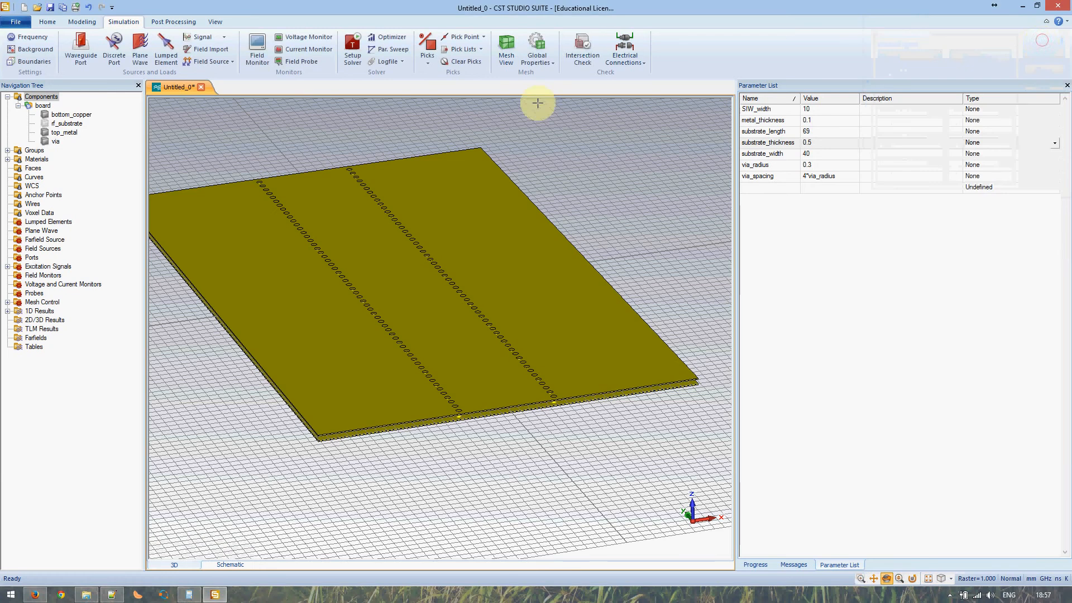
- Set Xmin and Xmax boundaries to open and Zmax to open (add space), keeping Zmin electric
click(28, 60)
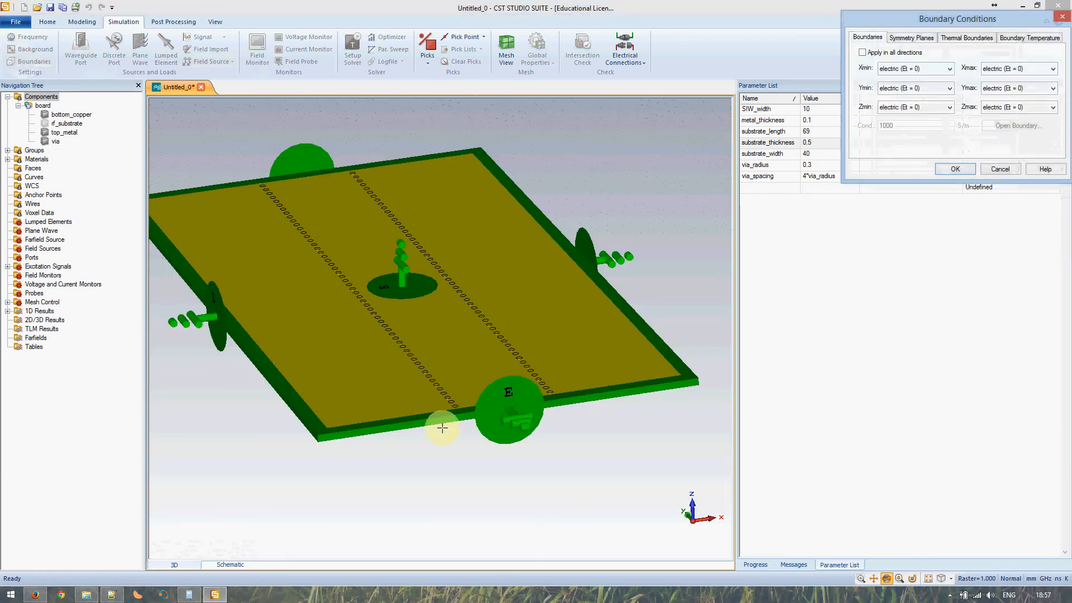
drag(420, 455, 430, 299)
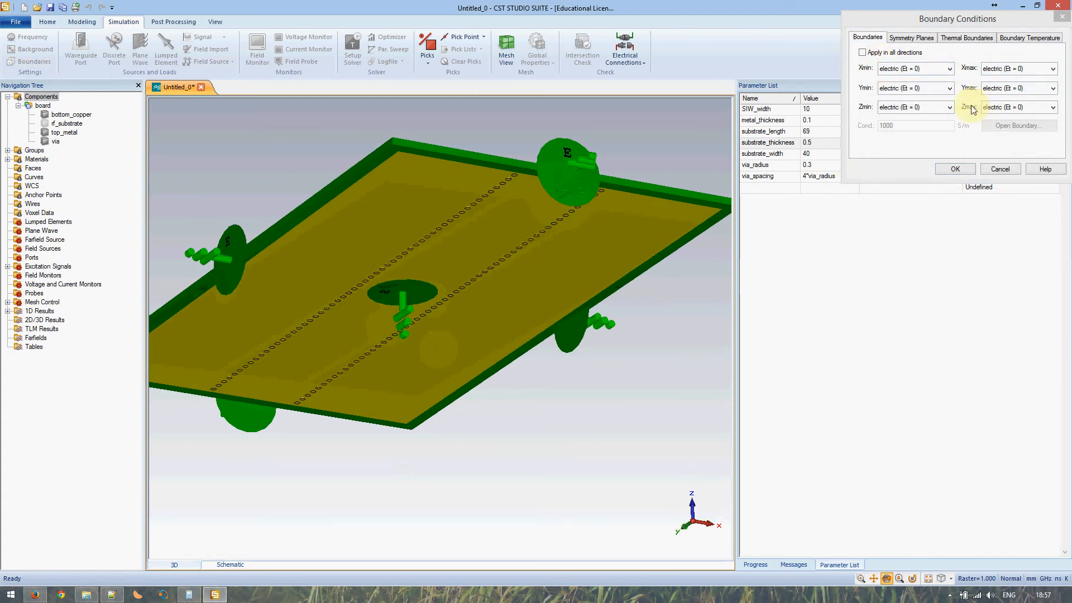
click(922, 111)
click(917, 118)
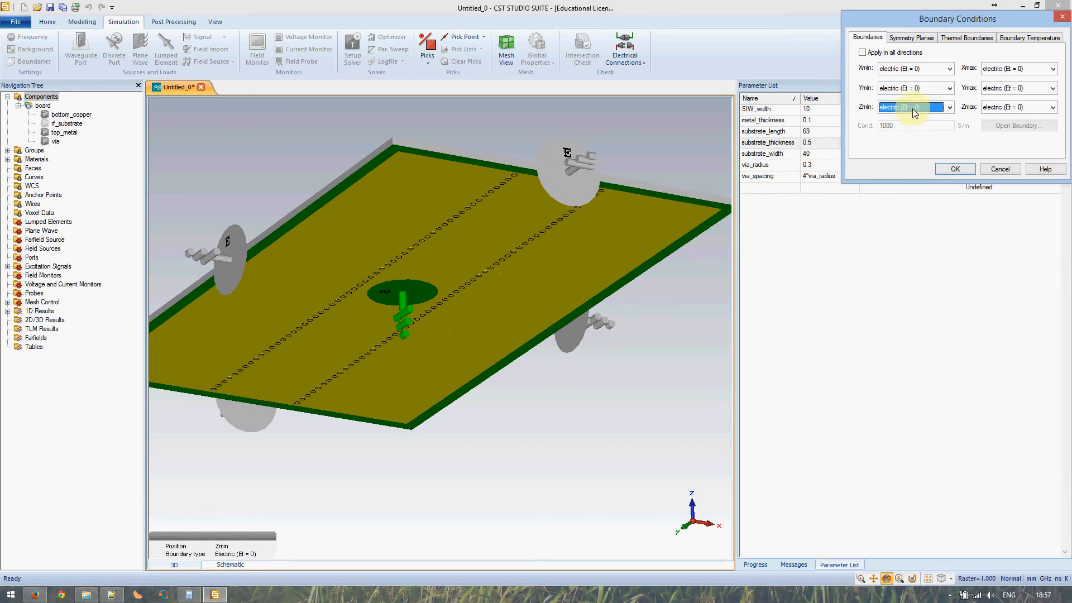
drag(488, 277, 477, 396)
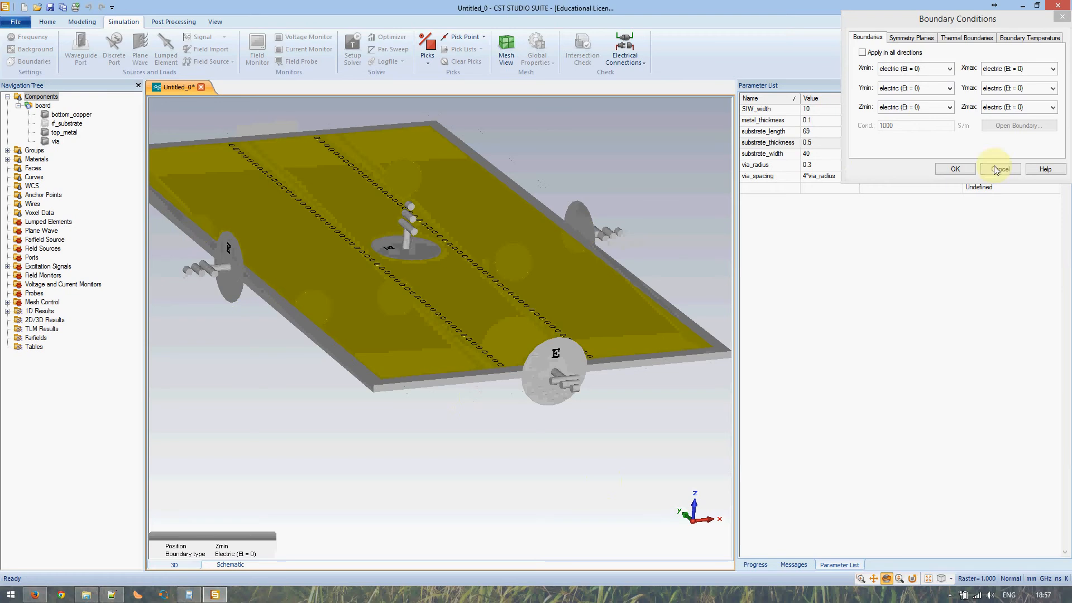
click(949, 68)
click(904, 96)
click(1005, 68)
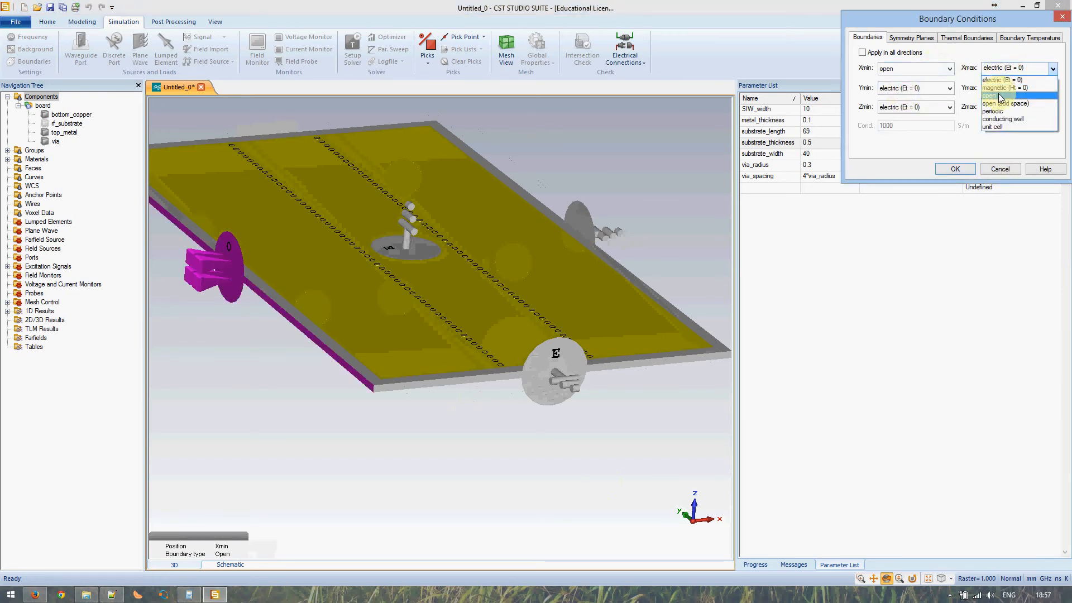
click(999, 96)
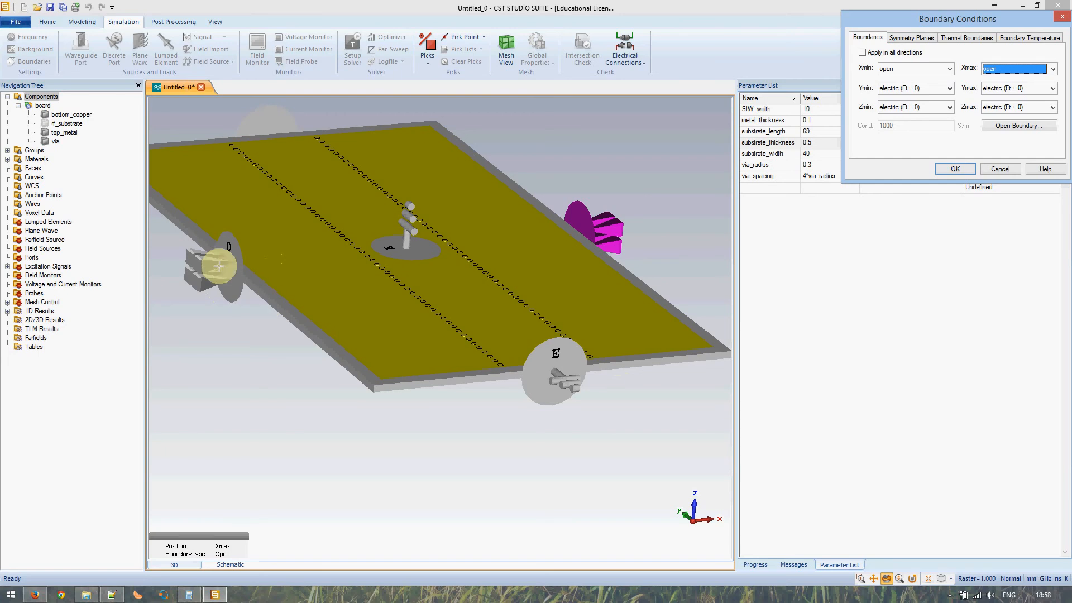
click(395, 249)
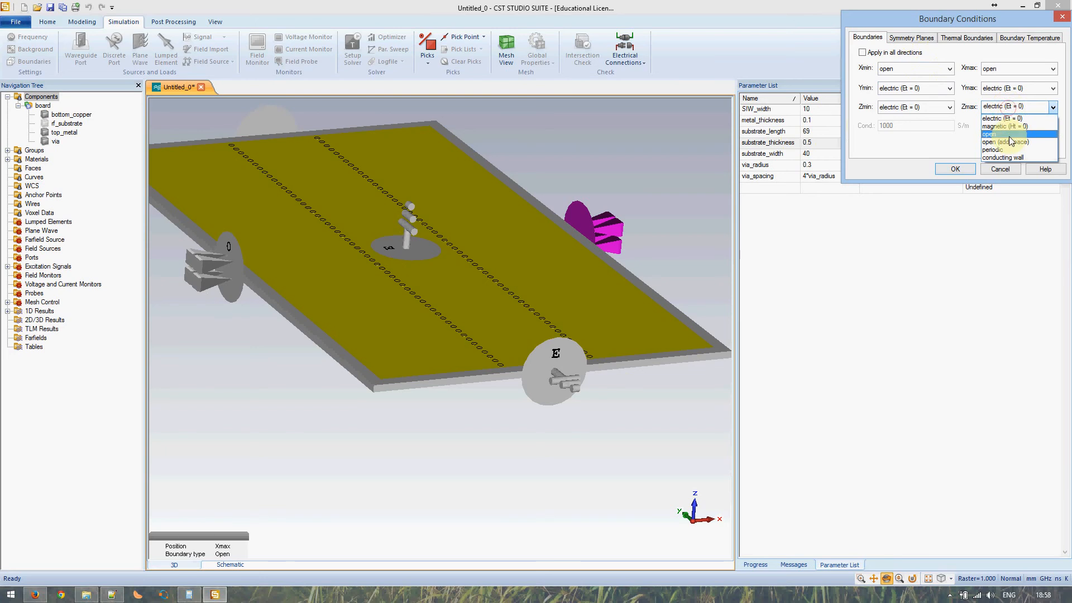
click(1011, 144)
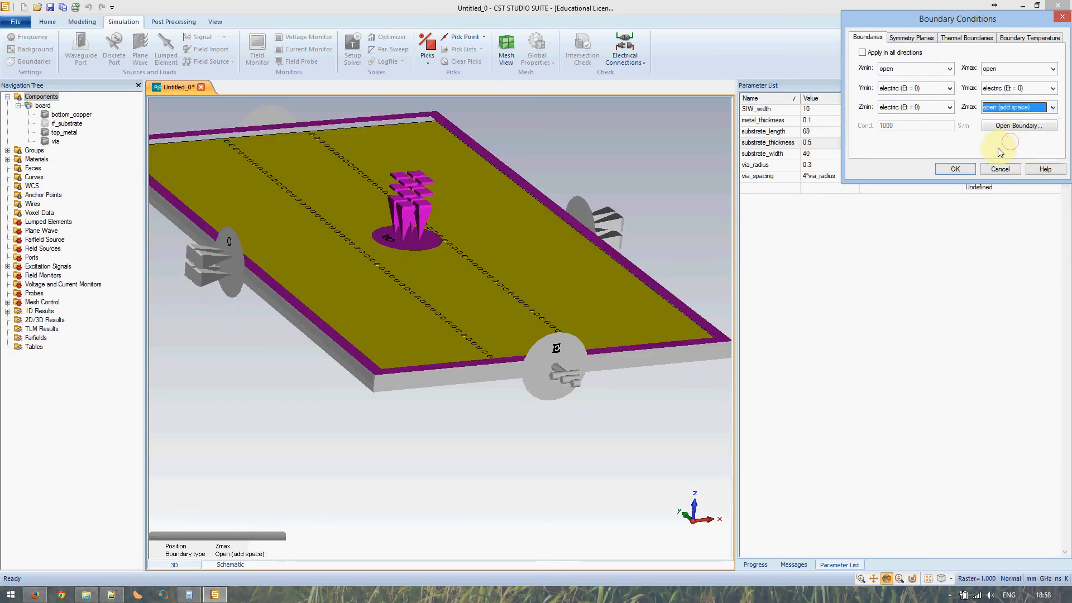
drag(504, 306, 487, 323)
scroll(410, 230, down, 1)
scroll(406, 228, up, 5)
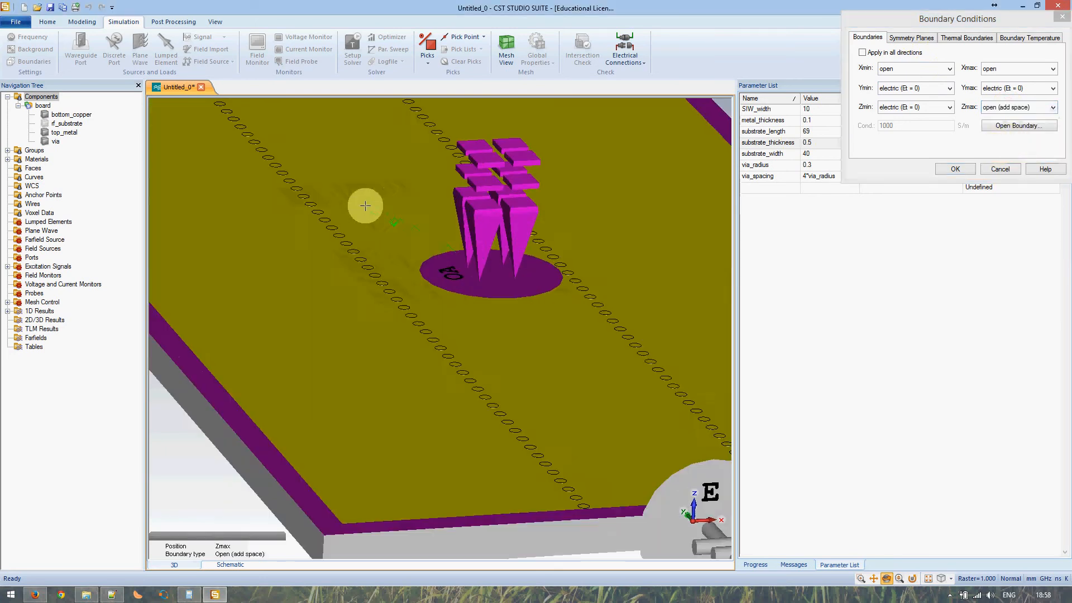
drag(341, 283, 342, 179)
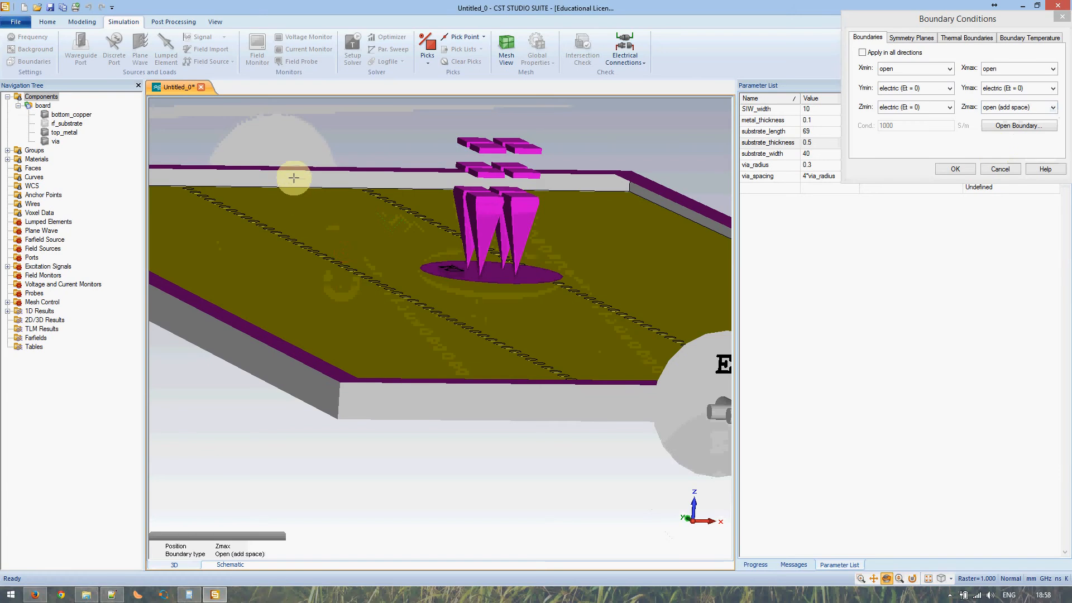
middle_drag(330, 294, 349, 373)
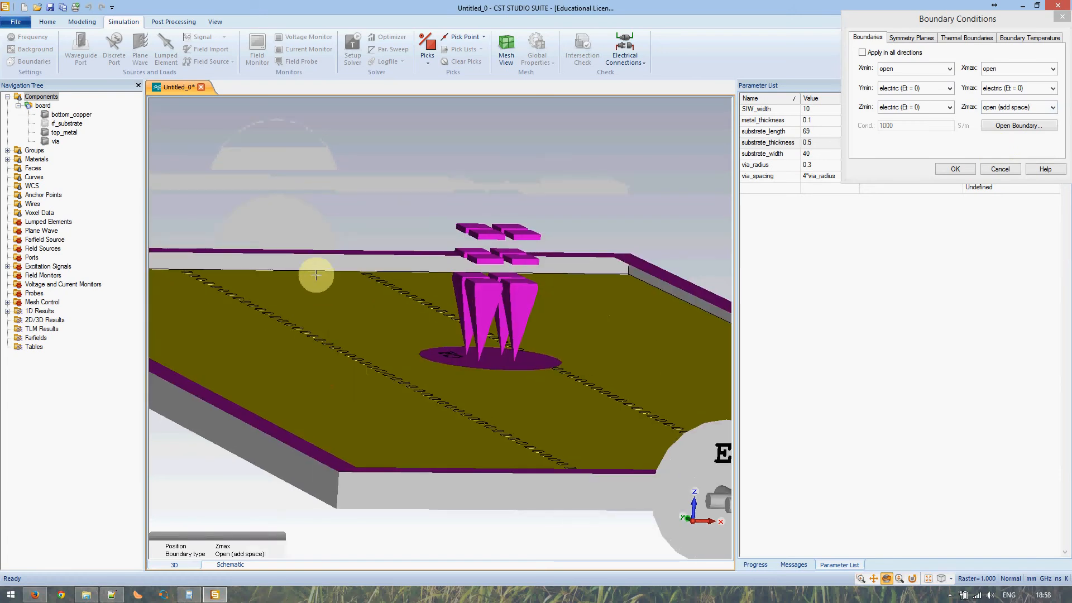
drag(324, 320, 323, 355)
scroll(342, 356, down, 4)
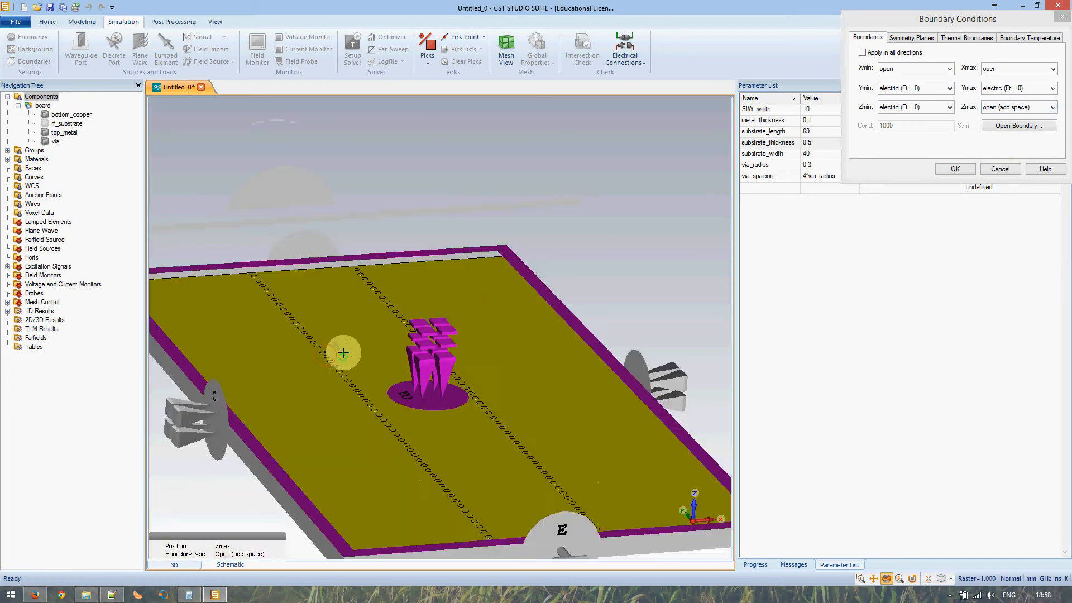
scroll(383, 363, down, 3)
scroll(374, 347, up, 6)
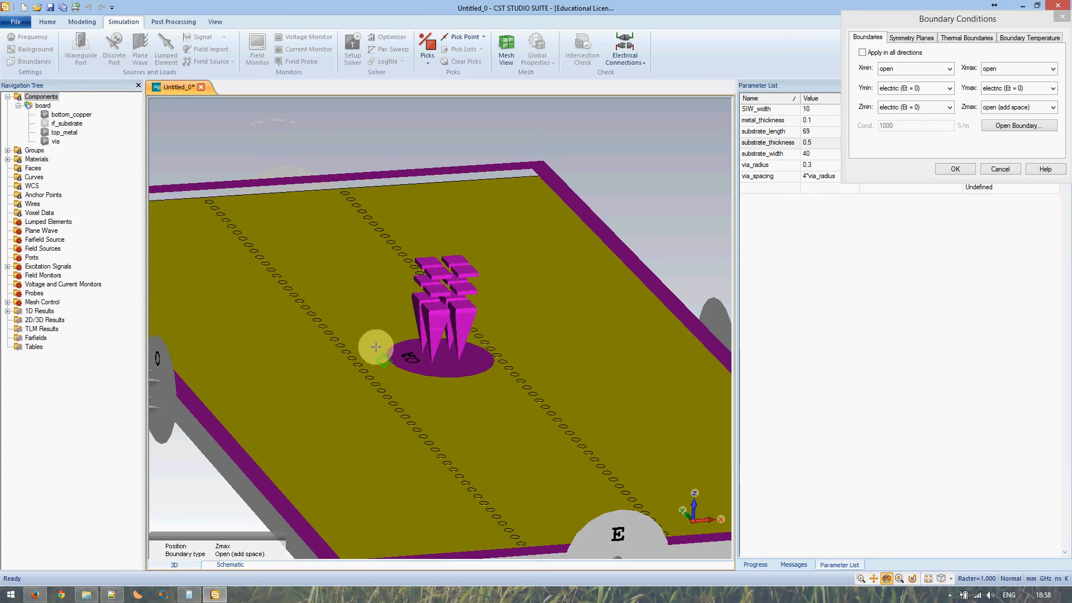
scroll(326, 223, down, 5)
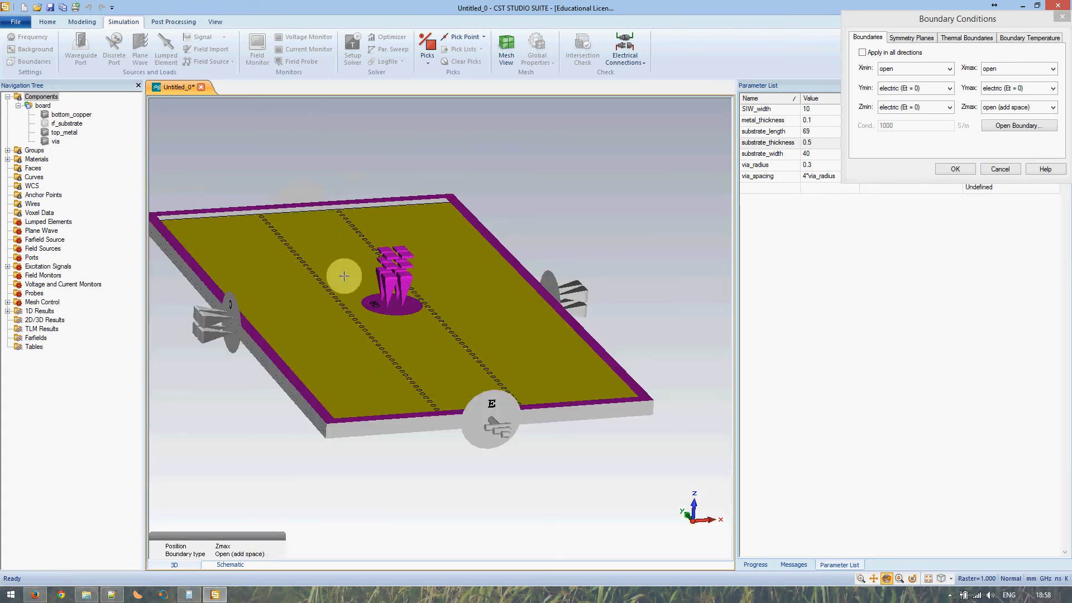
scroll(343, 277, up, 3)
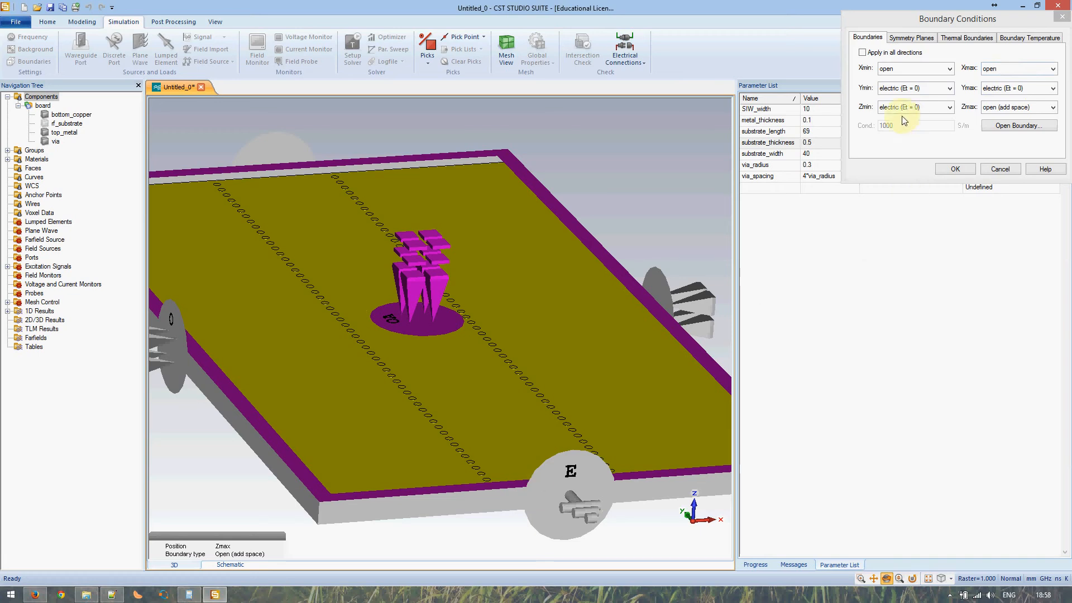
- Make the YZ symmetry plane magnetic (Ht = 0) and confirm the boundary settings
click(905, 38)
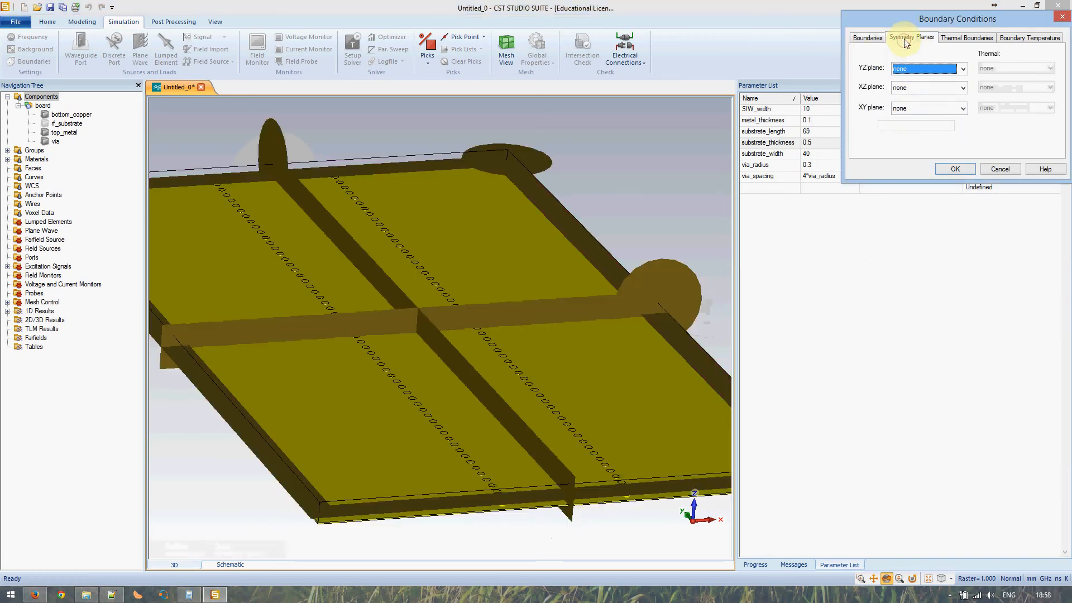
click(911, 67)
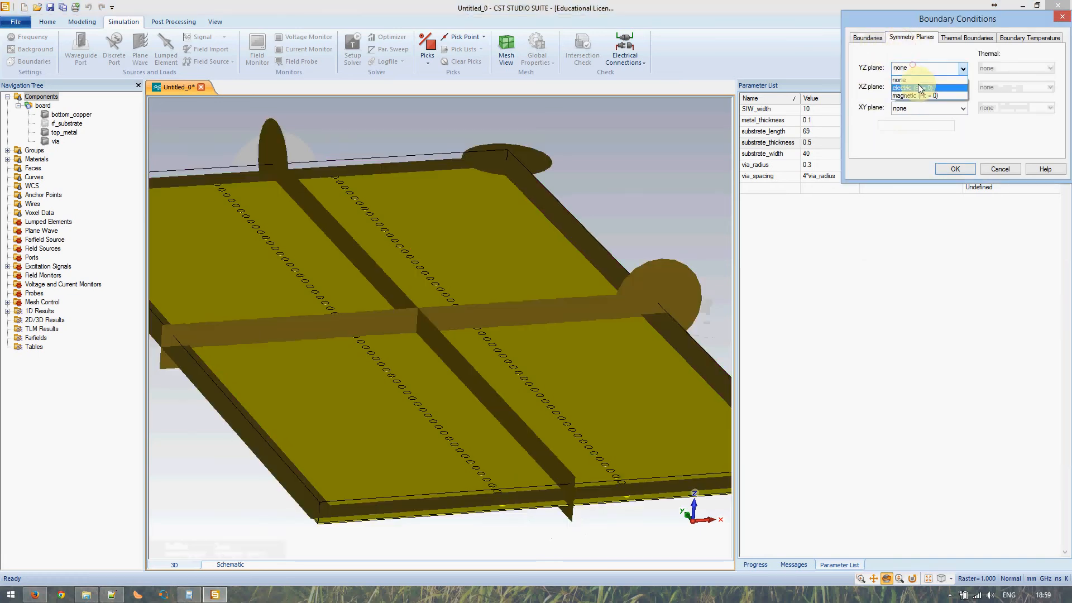
click(918, 96)
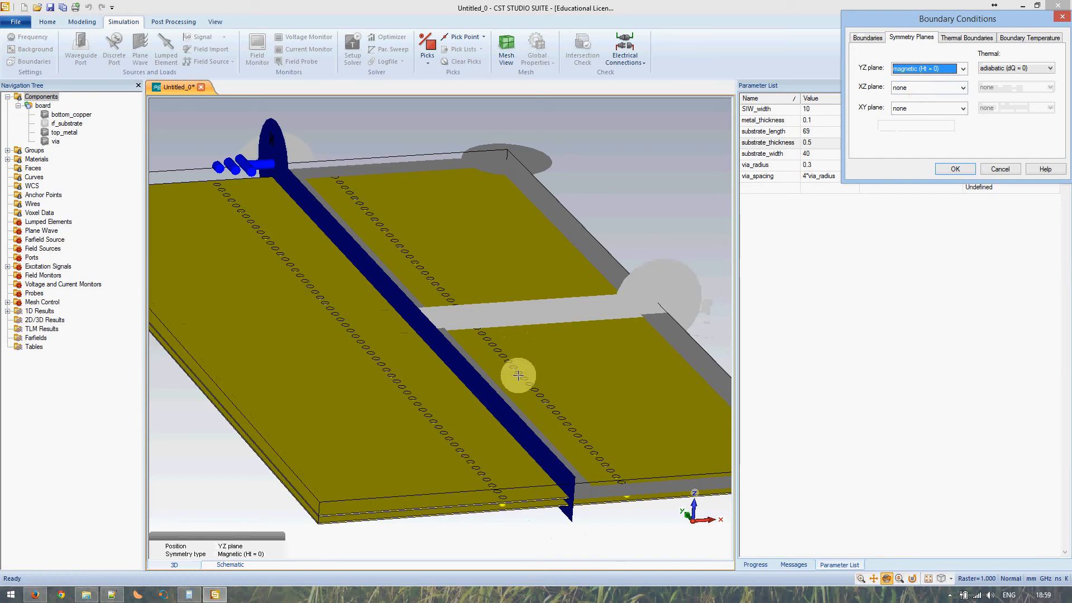
drag(536, 408, 457, 369)
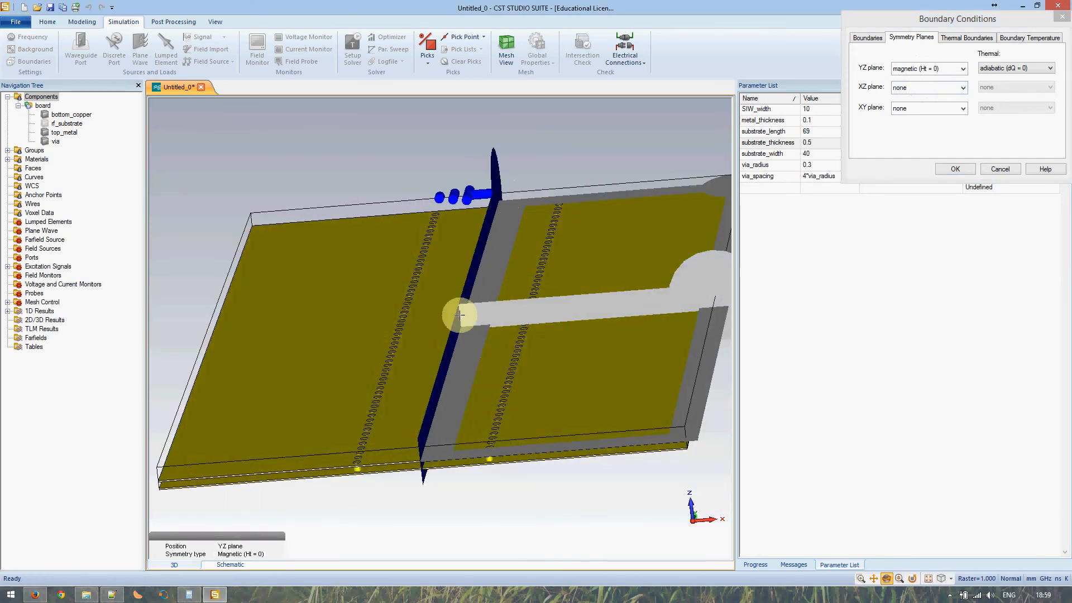
drag(491, 407, 529, 400)
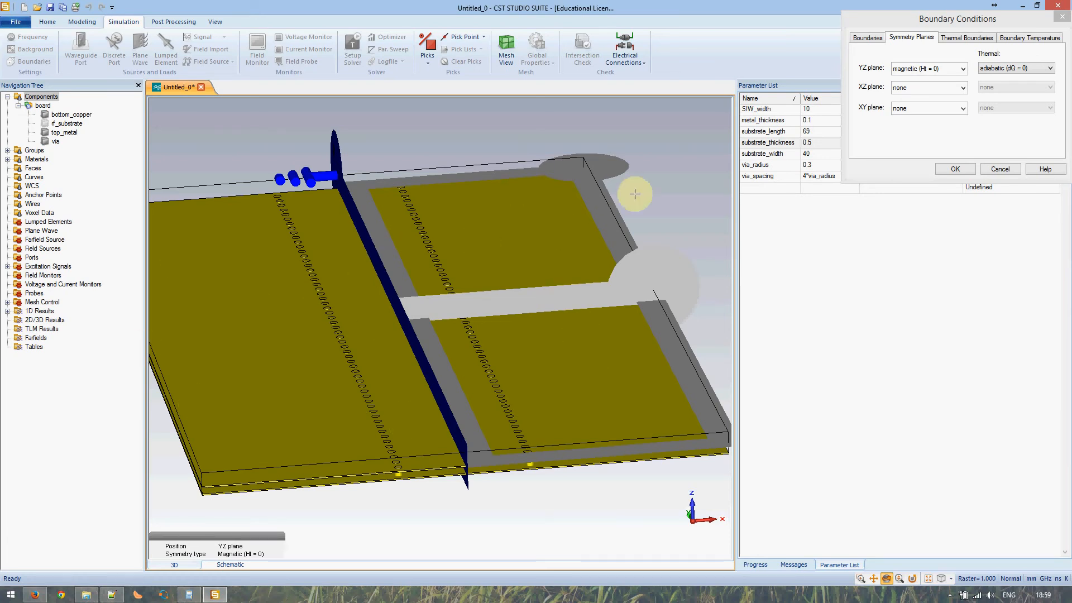
click(957, 168)
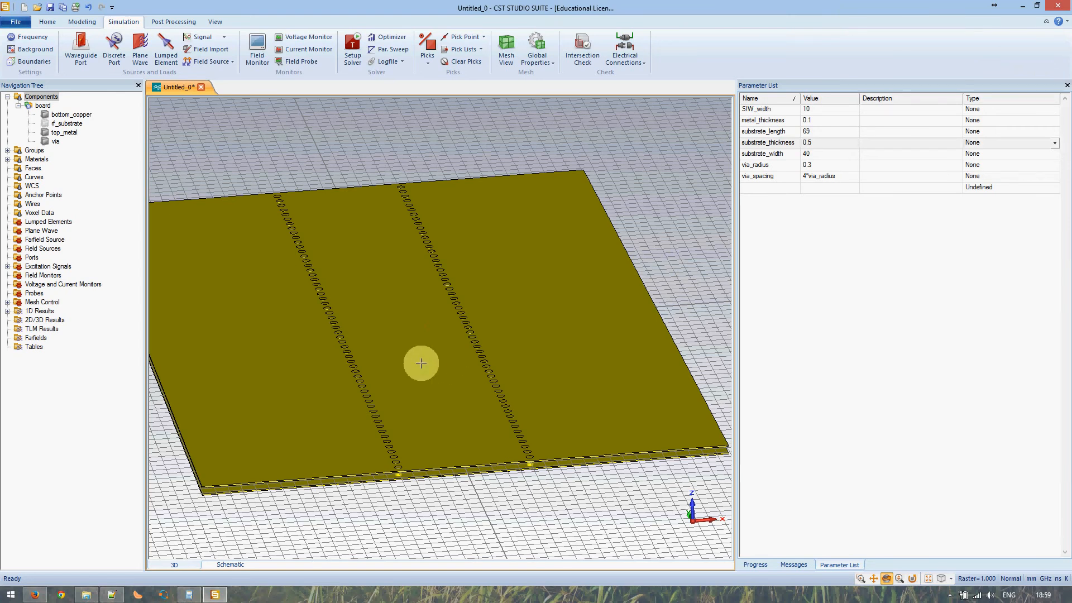
- Start defining a new waveguide port on the board
drag(421, 359, 427, 326)
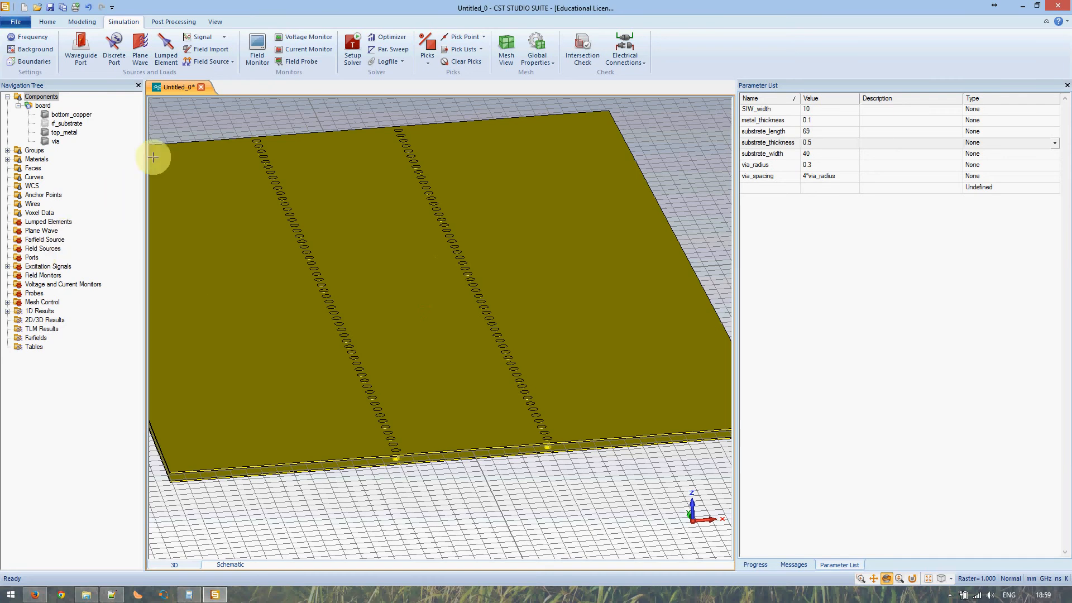
click(81, 45)
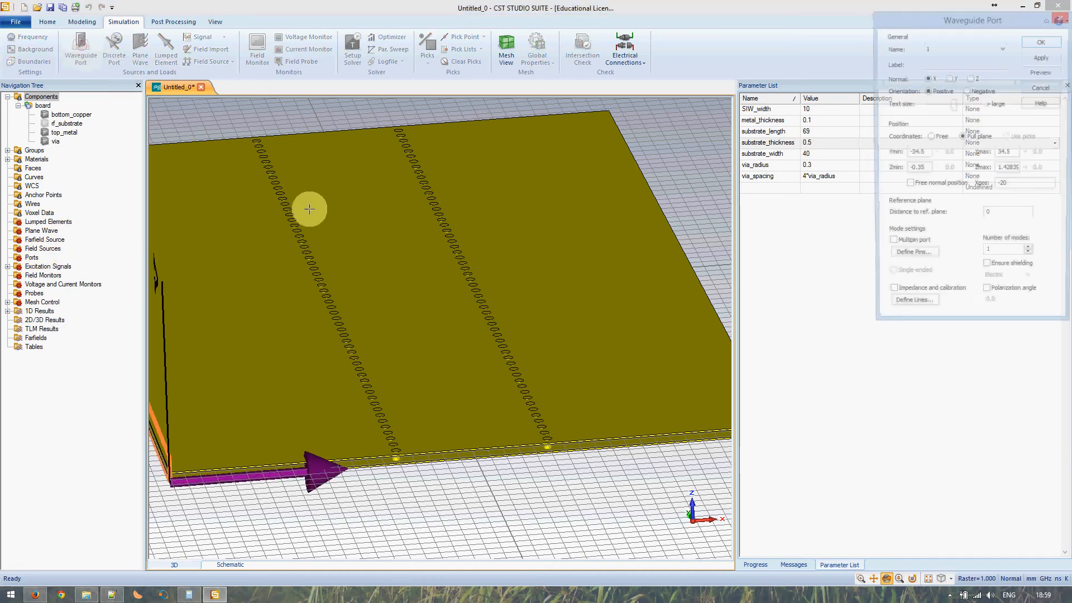
click(363, 291)
scroll(362, 291, down, 3)
scroll(363, 290, down, 1)
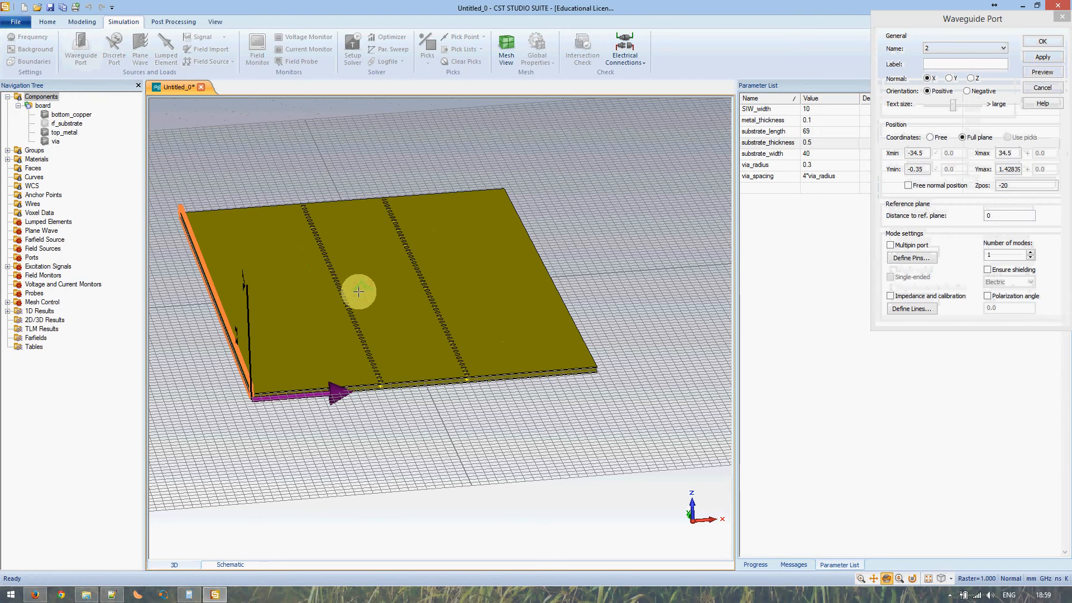
scroll(359, 292, up, 6)
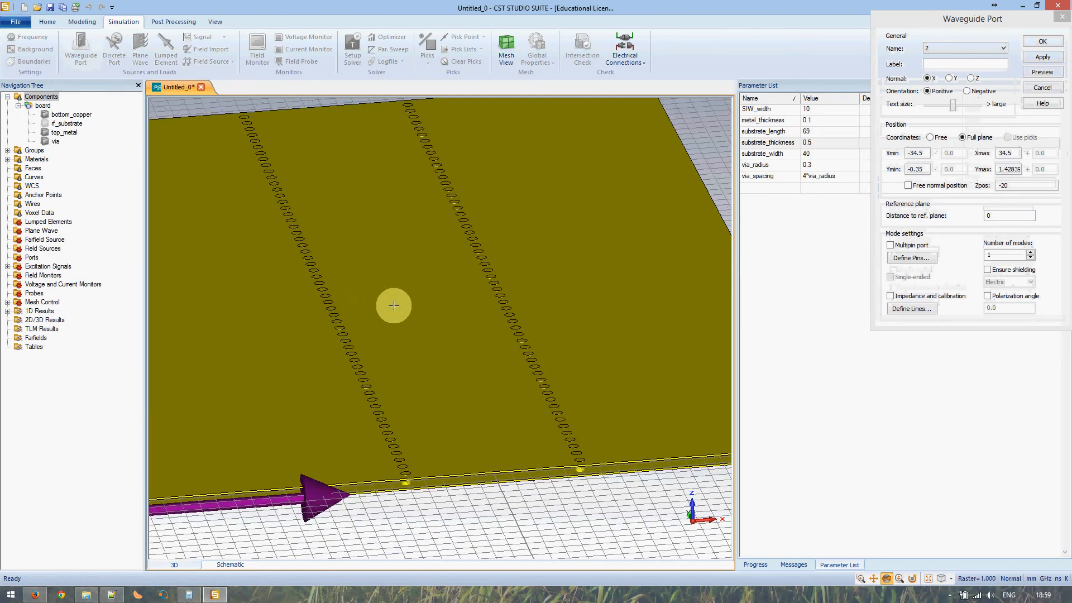
- Orient the port normal along Y and number the port 1
click(949, 78)
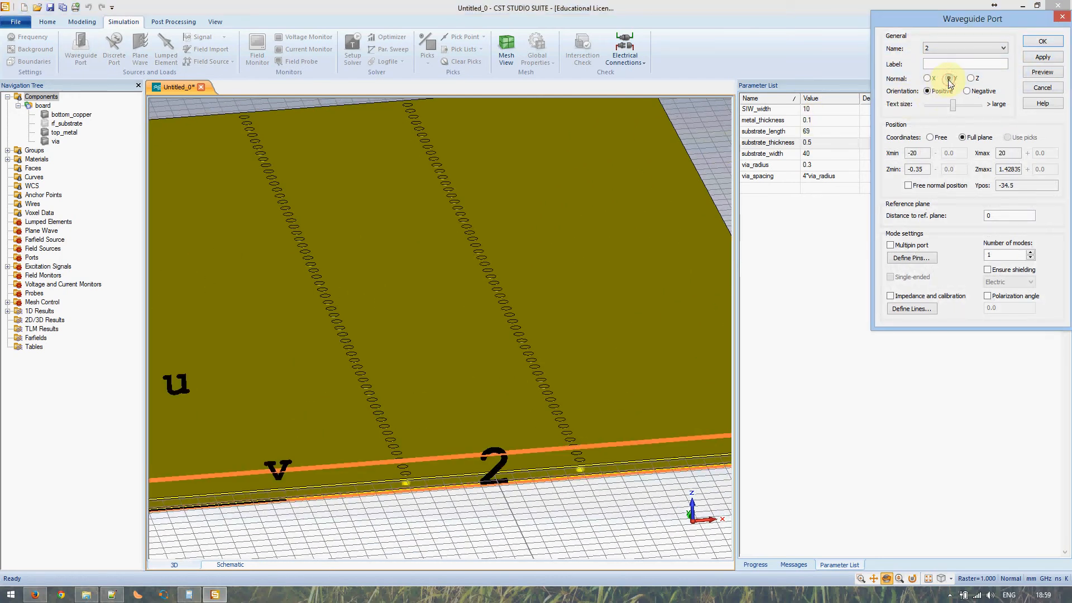
click(957, 49)
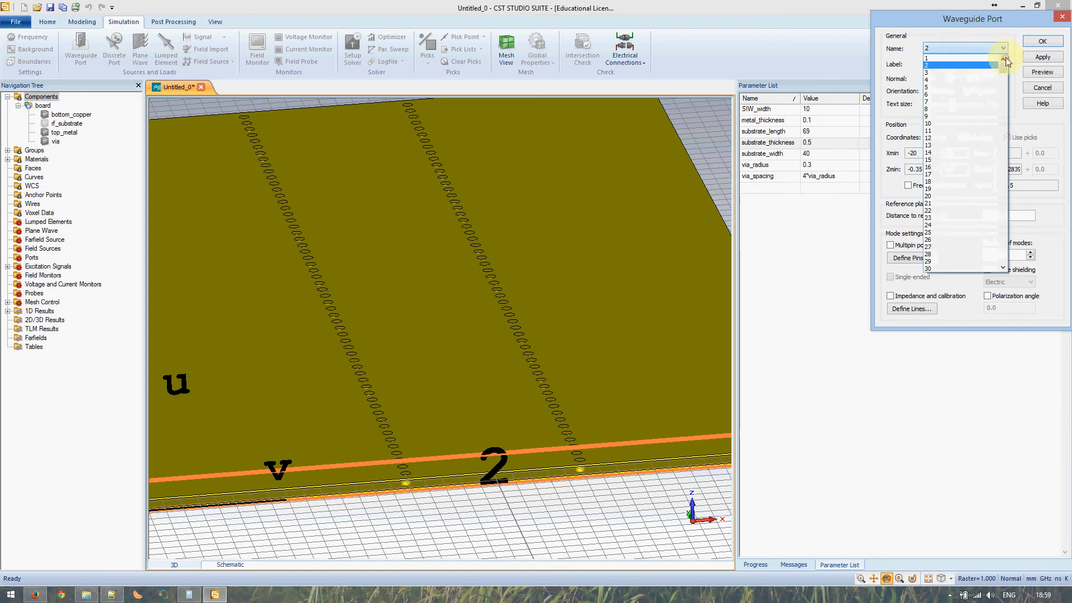
click(975, 72)
scroll(491, 382, up, 2)
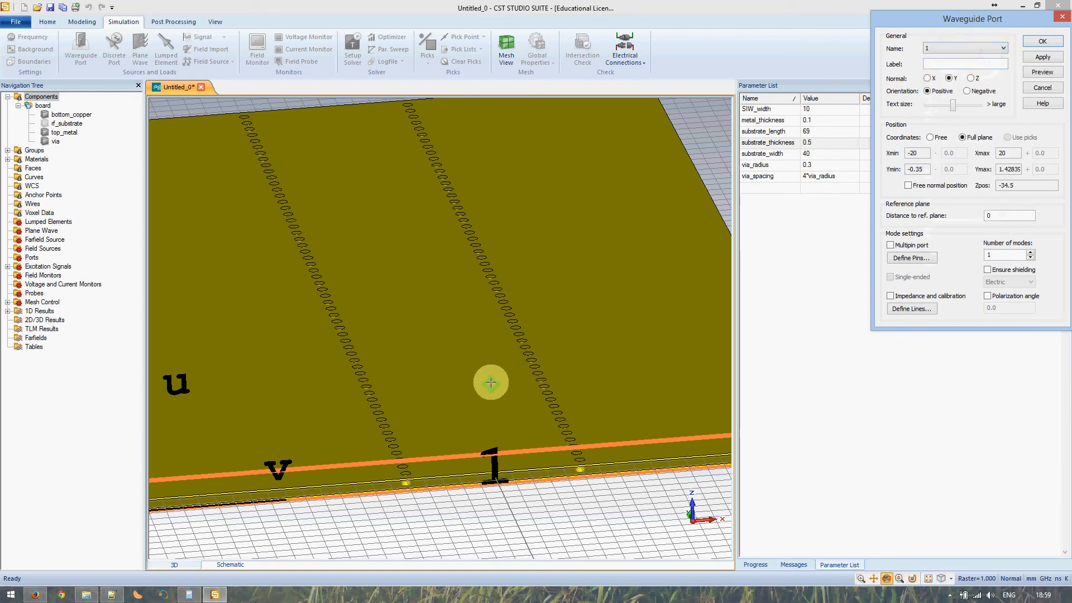
click(491, 381)
scroll(491, 380, up, 3)
scroll(491, 380, down, 5)
scroll(491, 380, up, 2)
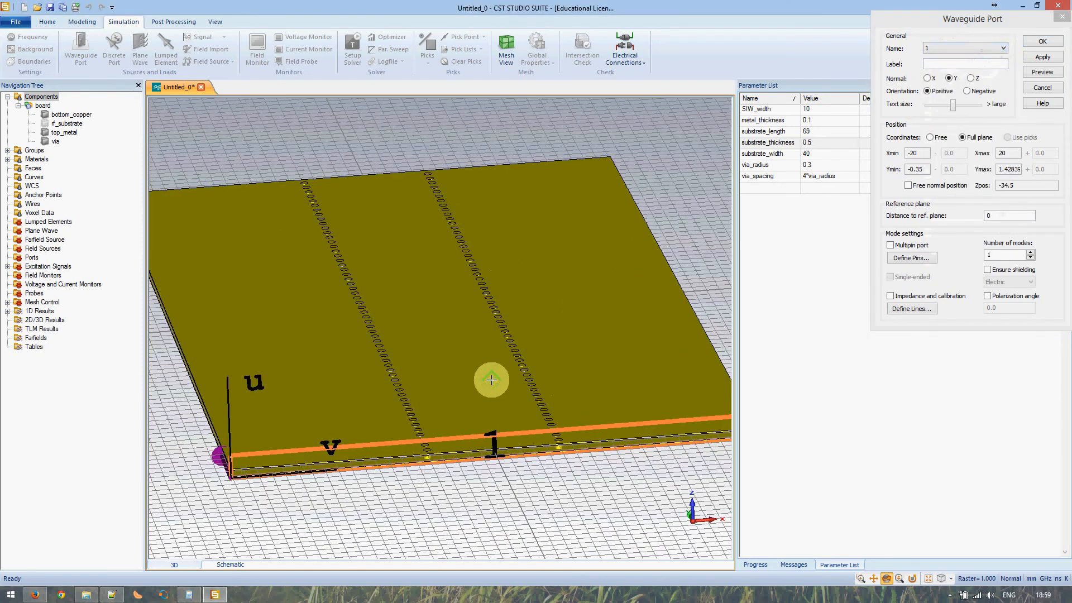
click(924, 95)
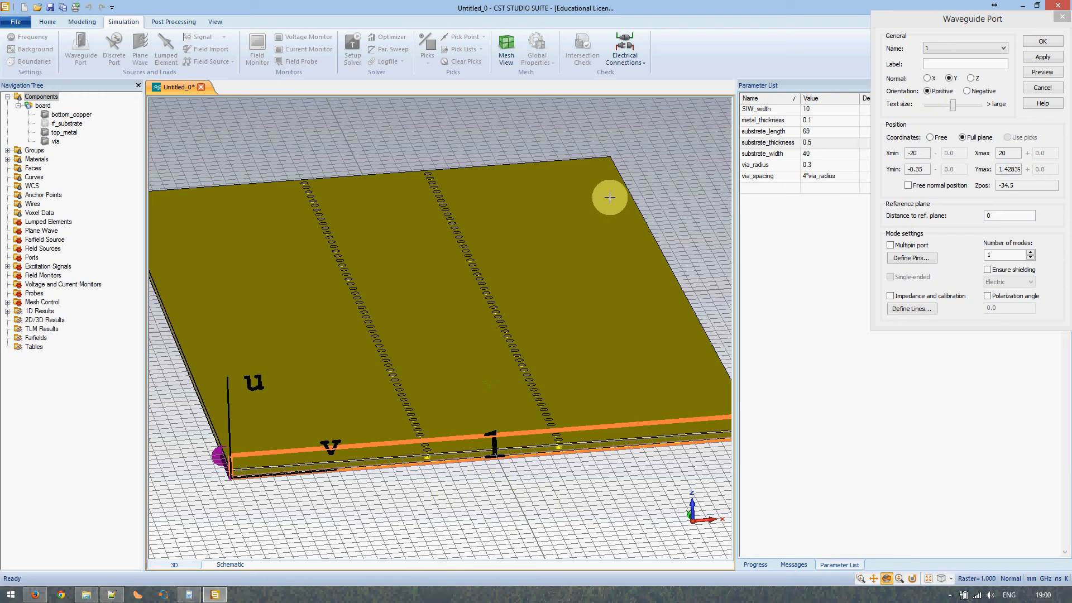
- Give port 1 free coordinates: X ±SIW_width/2 and Y ±substrate_thickness/2
click(930, 138)
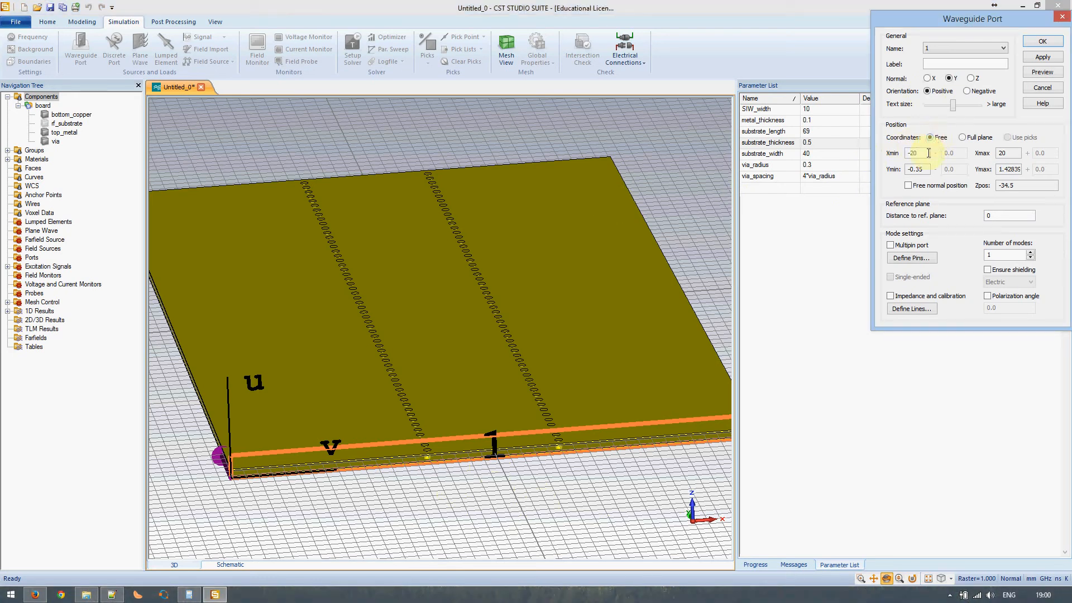
drag(928, 153, 866, 151)
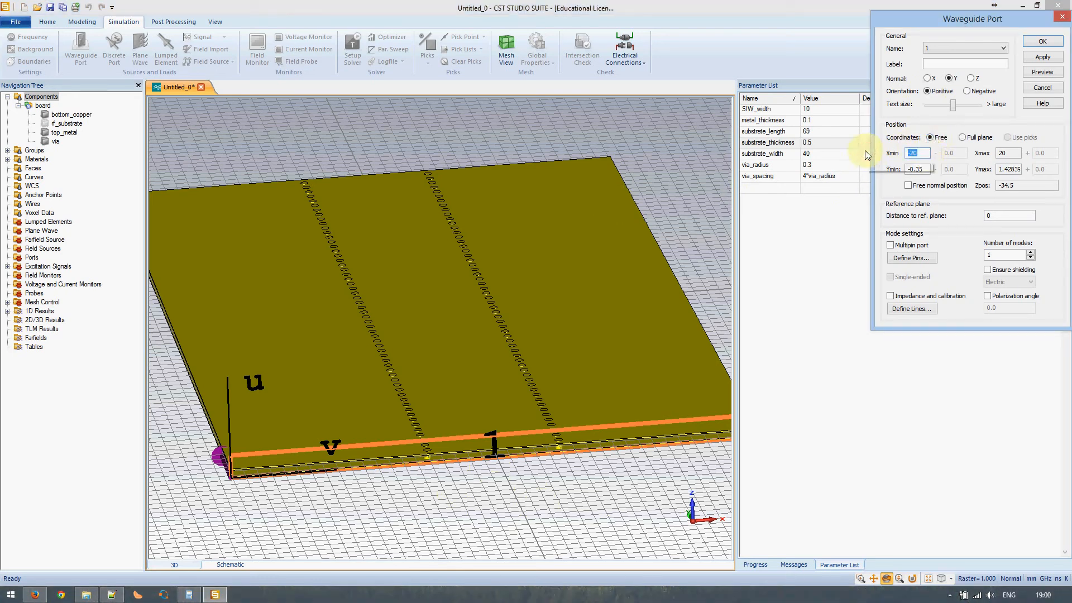
text(-)
text(SIW_wi)
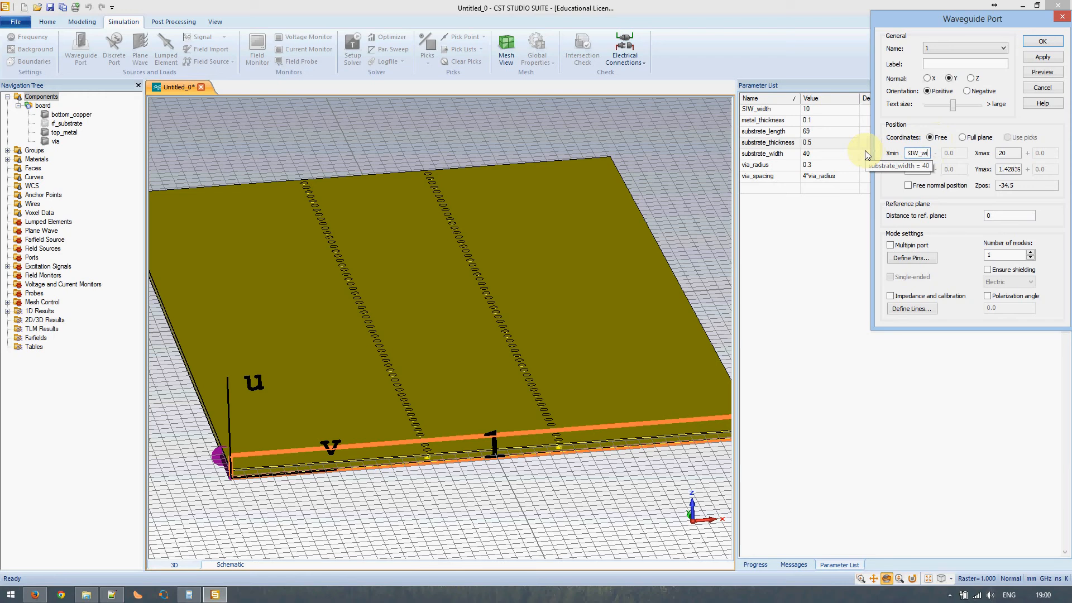
text(dth/2)
key(Tab)
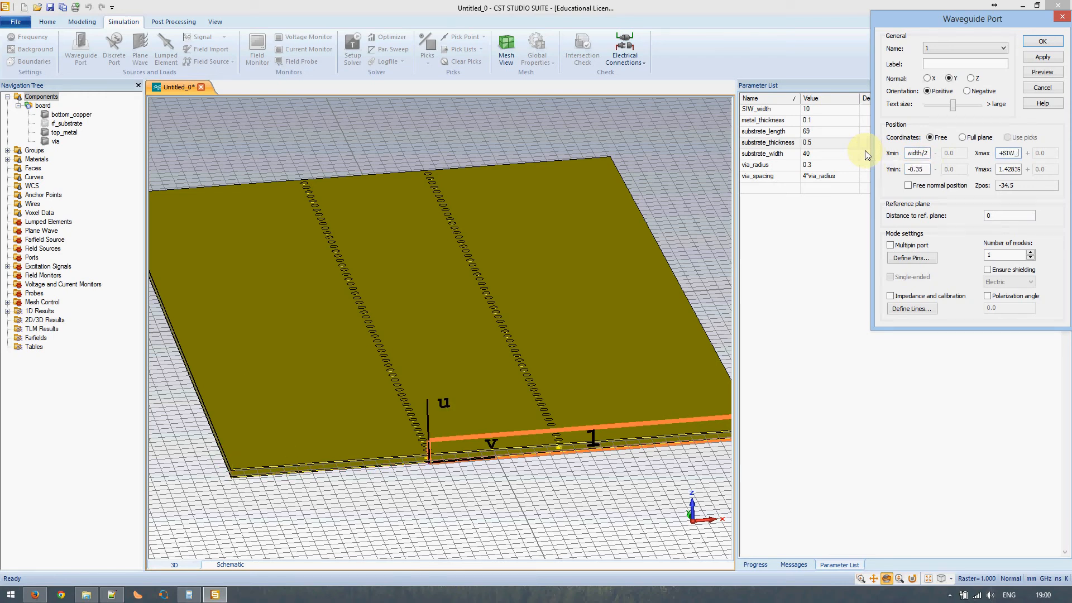
key(Tab)
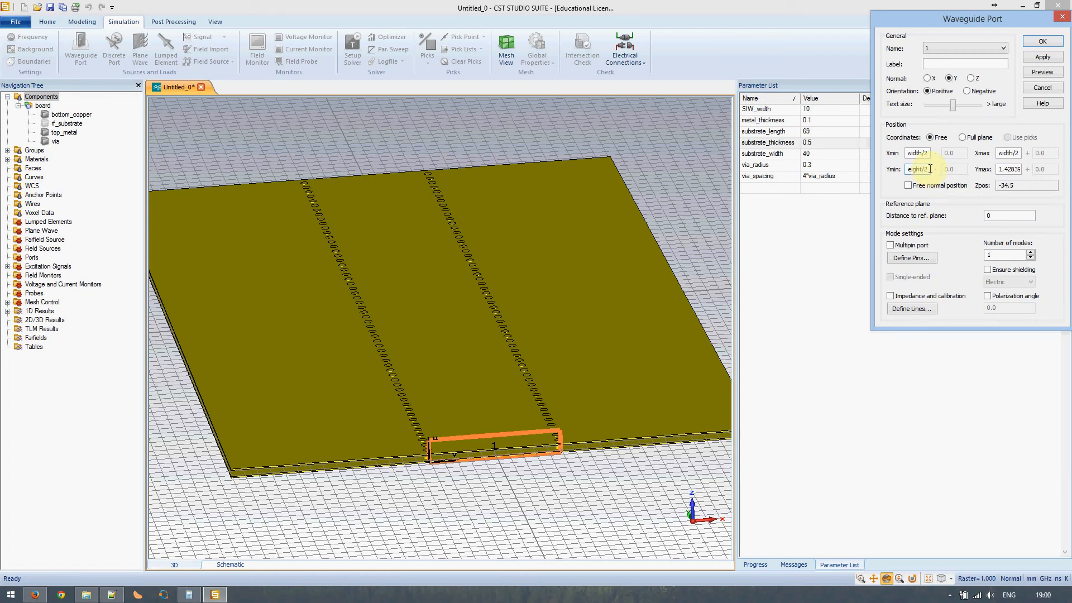
key(Tab)
text(substra)
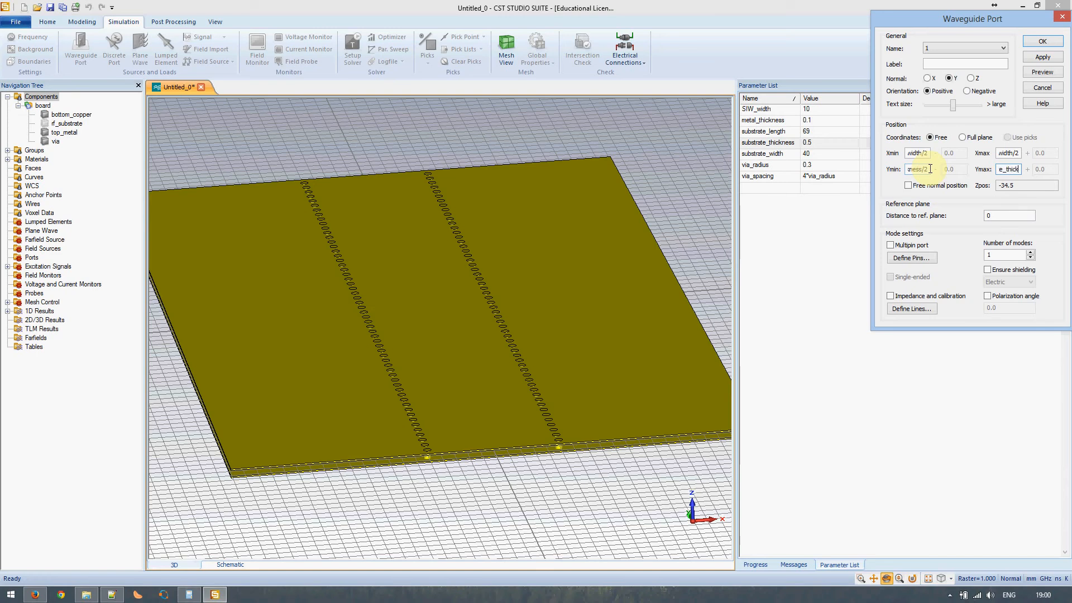
key(Tab)
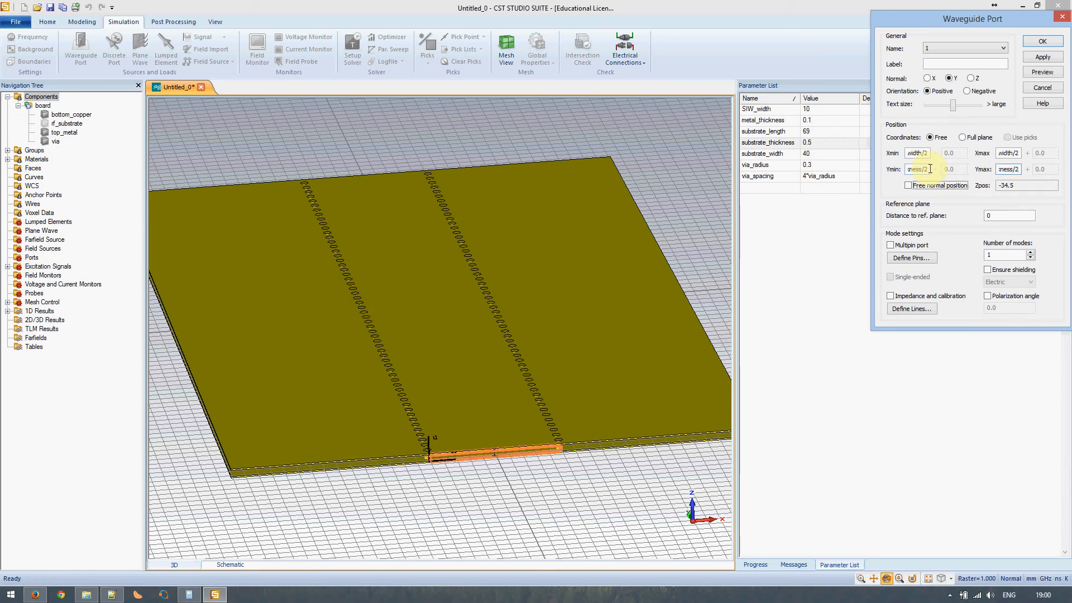
- Zoom and rotate the view onto the port 1 corner
scroll(492, 457, up, 5)
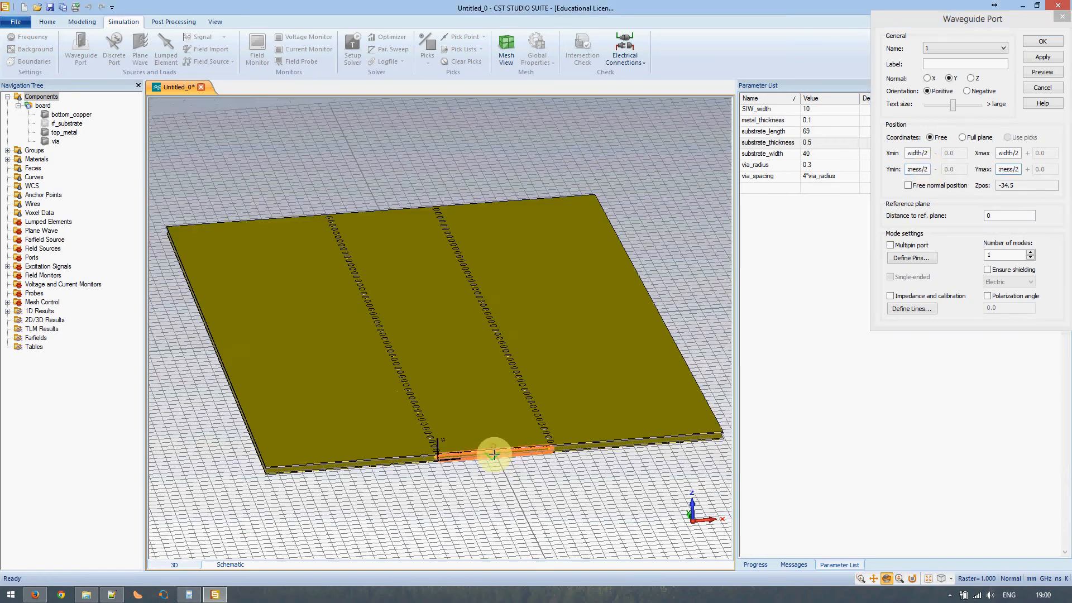
scroll(492, 458, up, 2)
scroll(387, 448, up, 4)
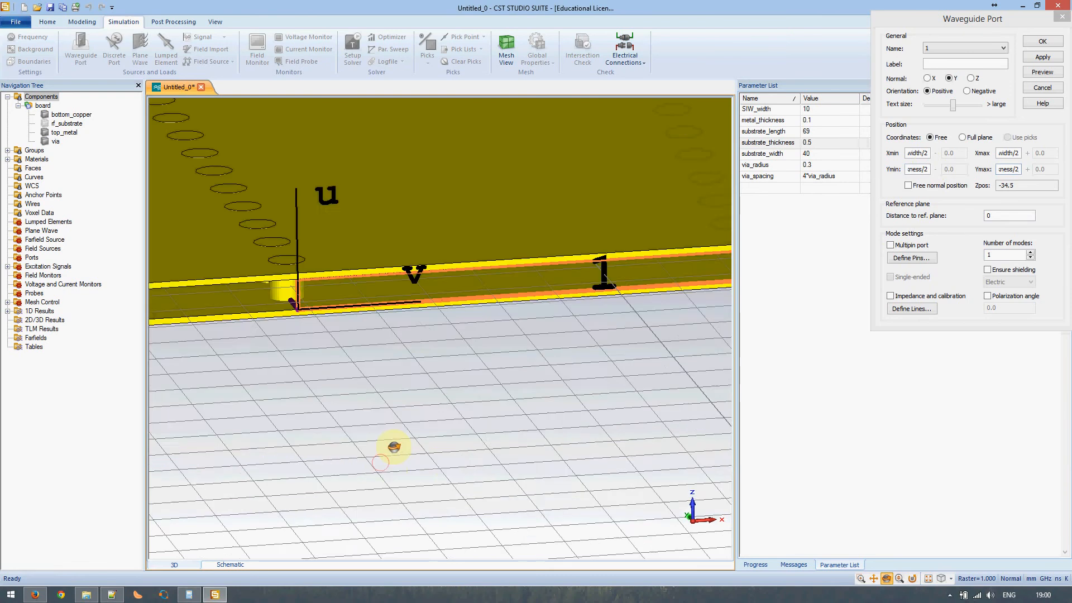
drag(393, 448, 390, 443)
middle_drag(373, 258, 335, 352)
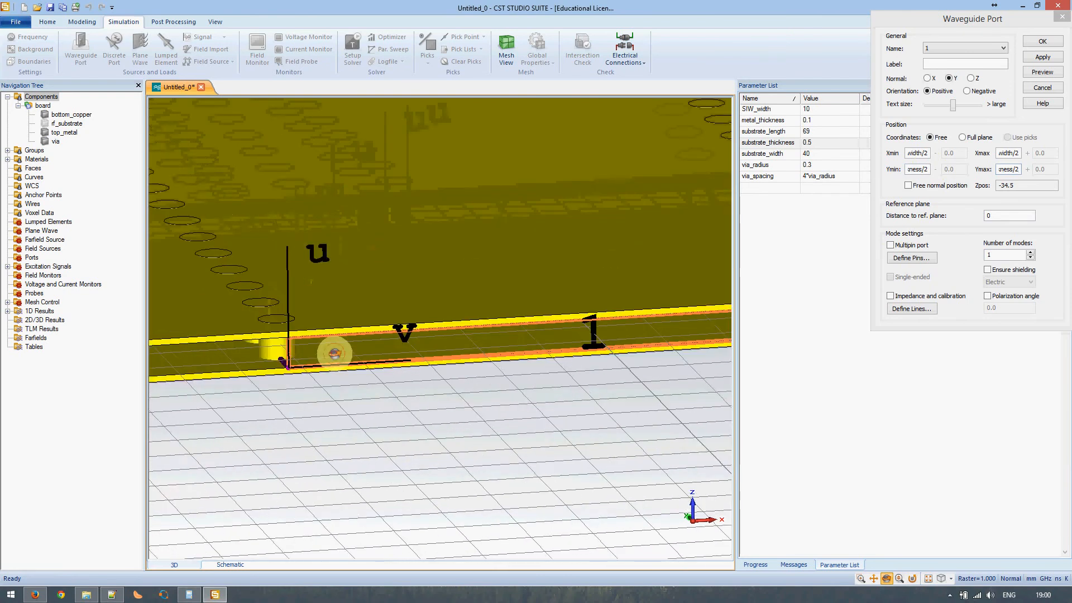
drag(333, 353, 344, 331)
scroll(335, 334, up, 5)
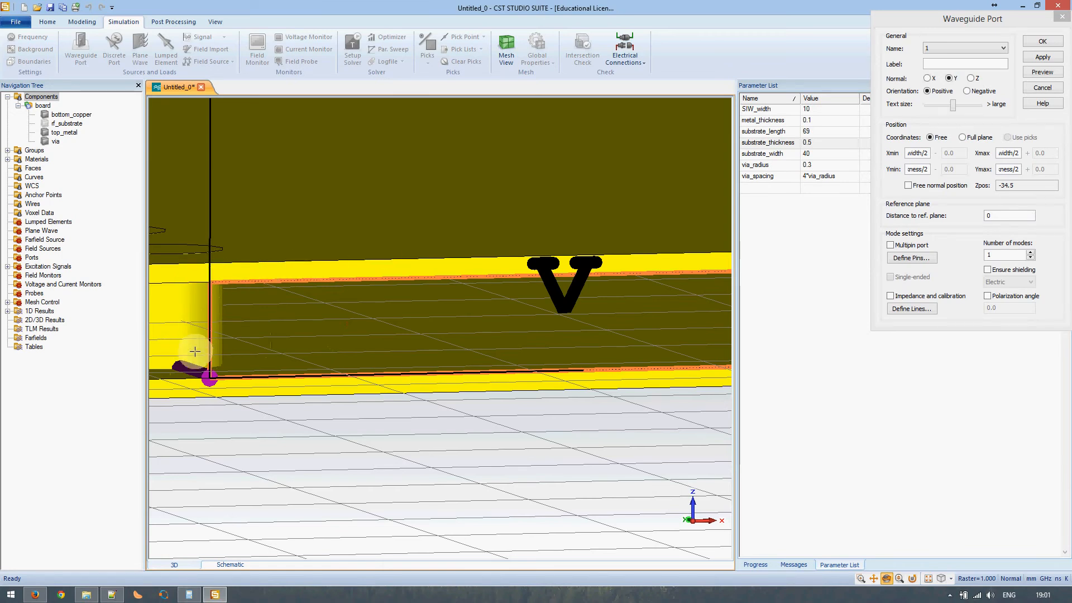
- Pick port 1's bottom-left corner, set 2 modes, and bring up the Notepad++ notes
click(206, 383)
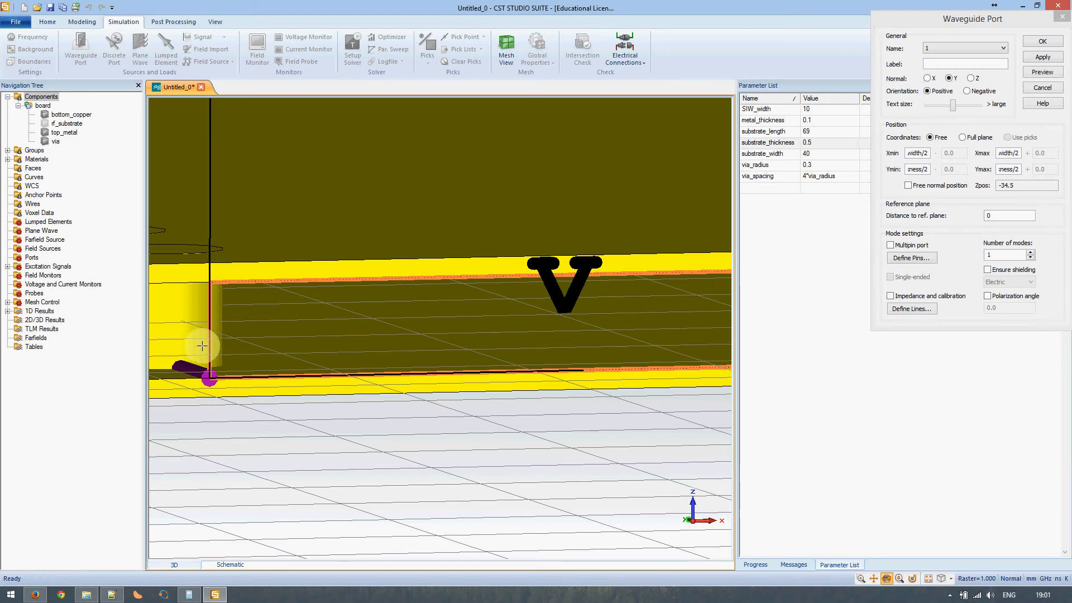
click(953, 219)
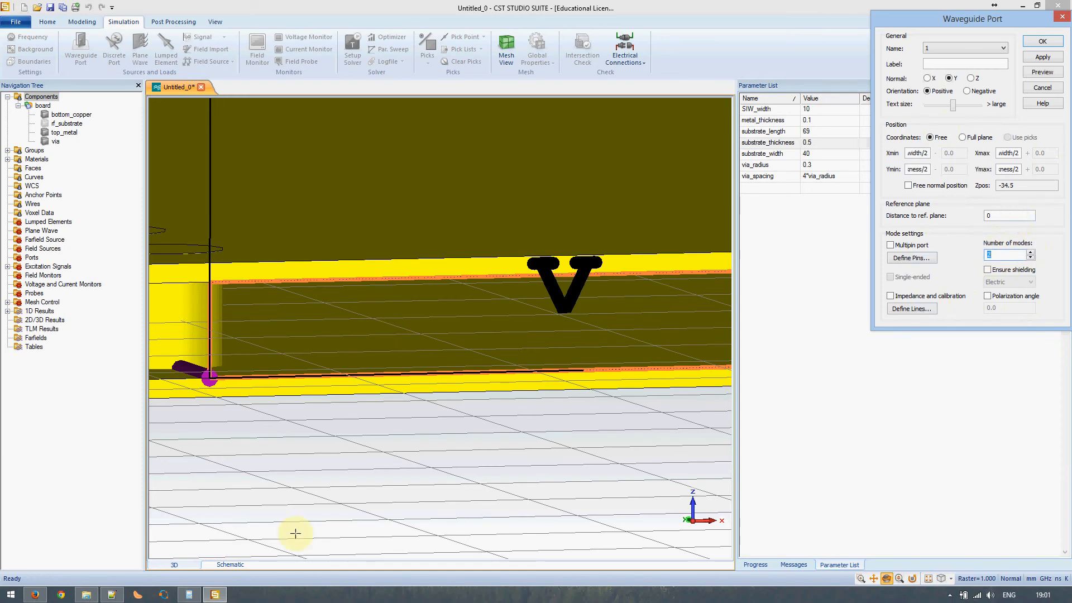
click(111, 593)
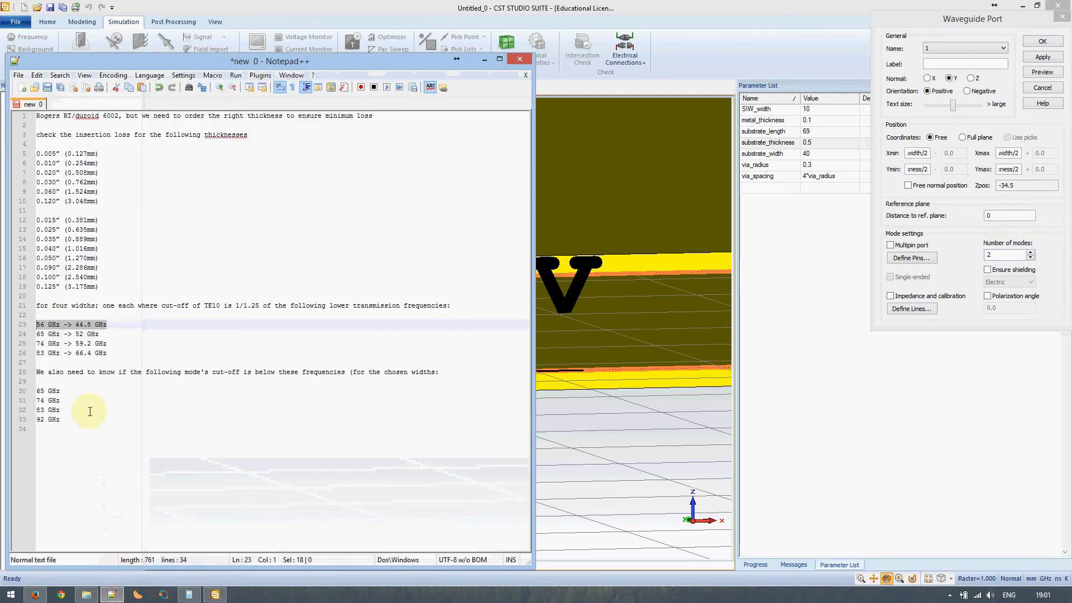
- Review the width and cut-off notes, then apply to create port 1
drag(100, 424, 31, 308)
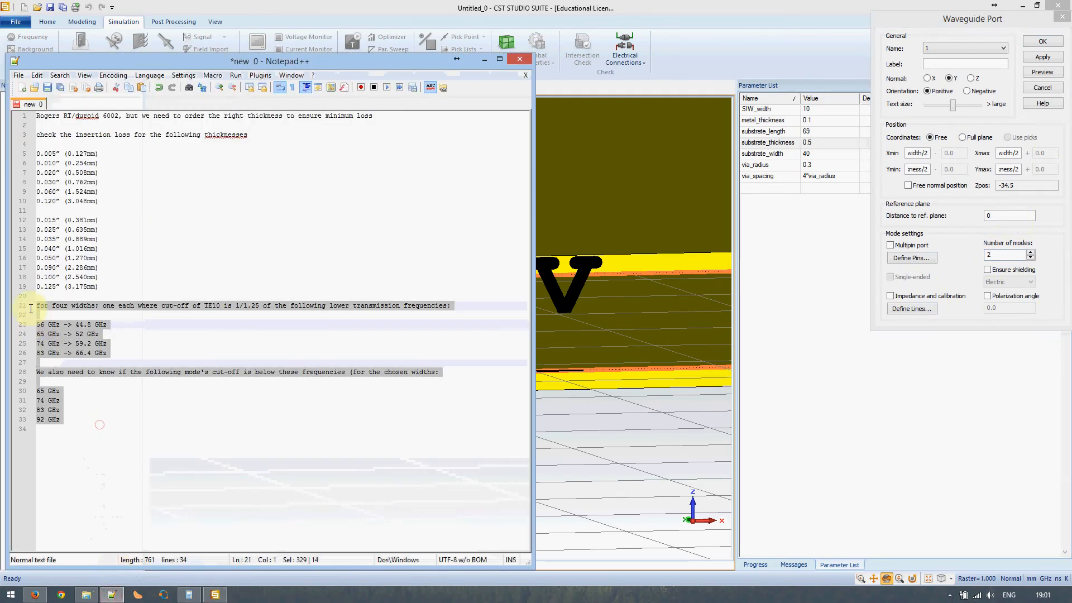
click(111, 593)
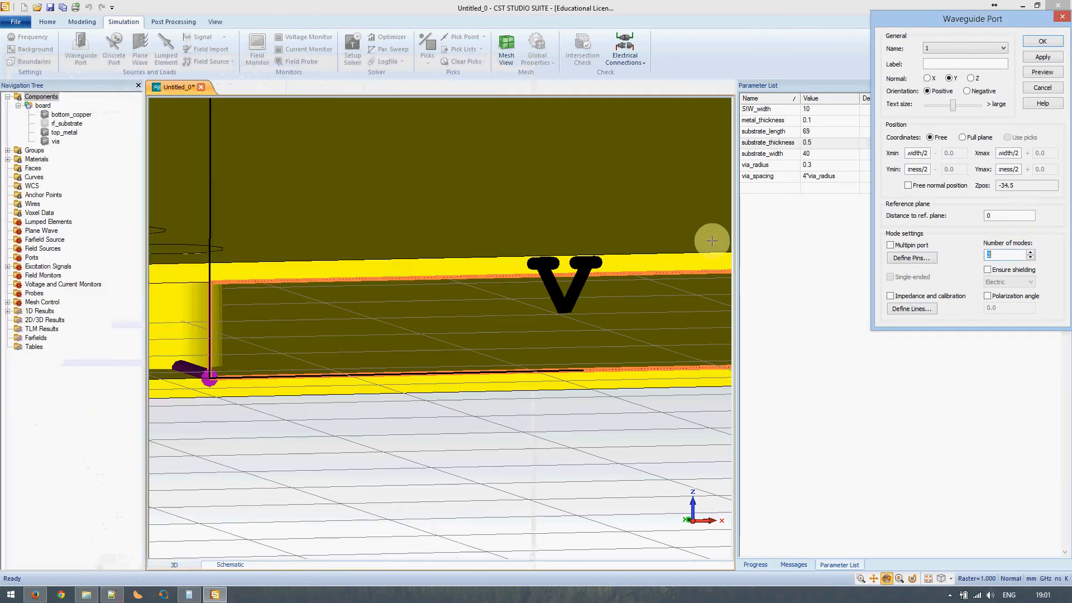
click(1041, 57)
- Create port 2 with normal Y, negative orientation, Ypos 34.5 and 2 modes
drag(545, 283, 486, 354)
click(930, 79)
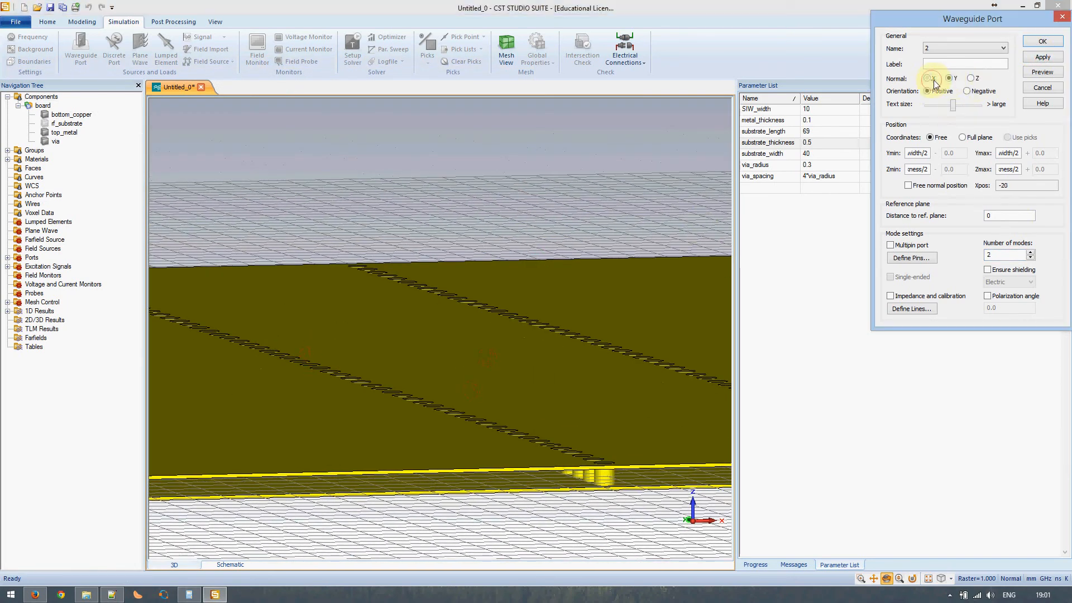
click(949, 79)
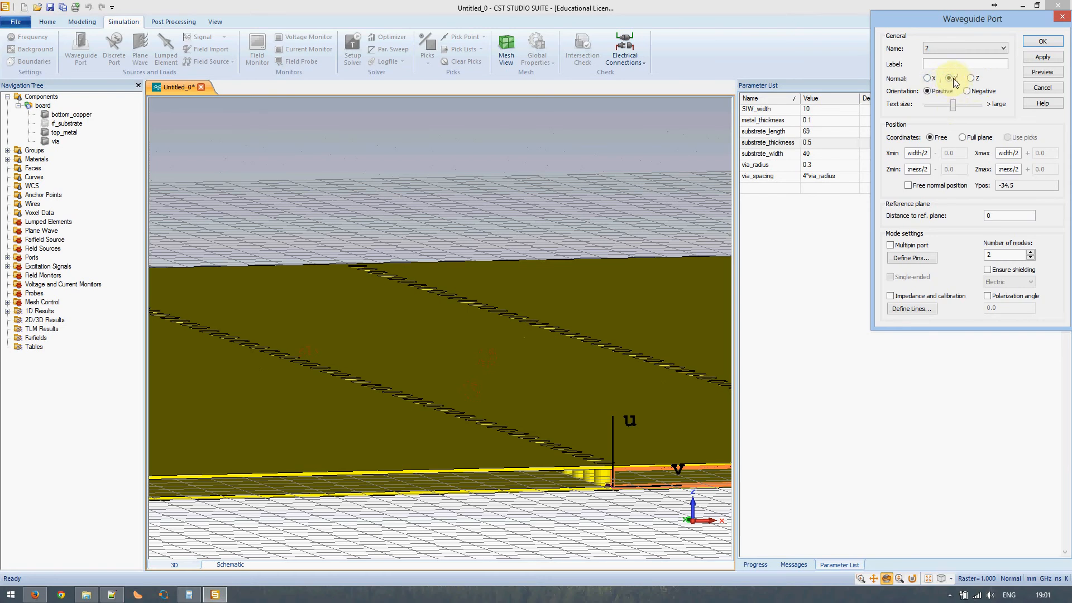
click(974, 92)
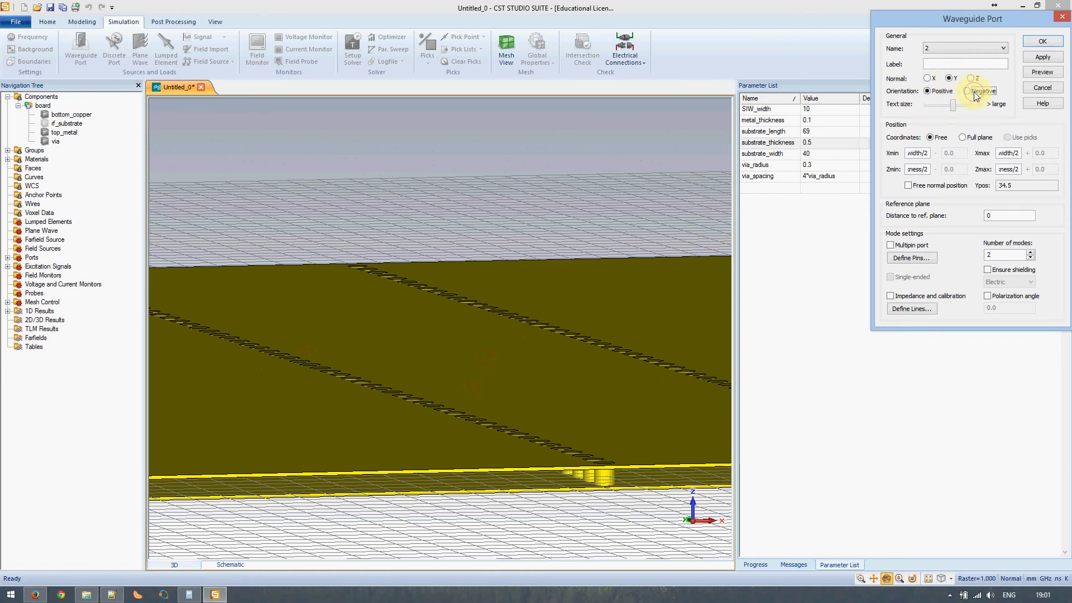
ctrl+shift+drag(311, 355, 679, 428)
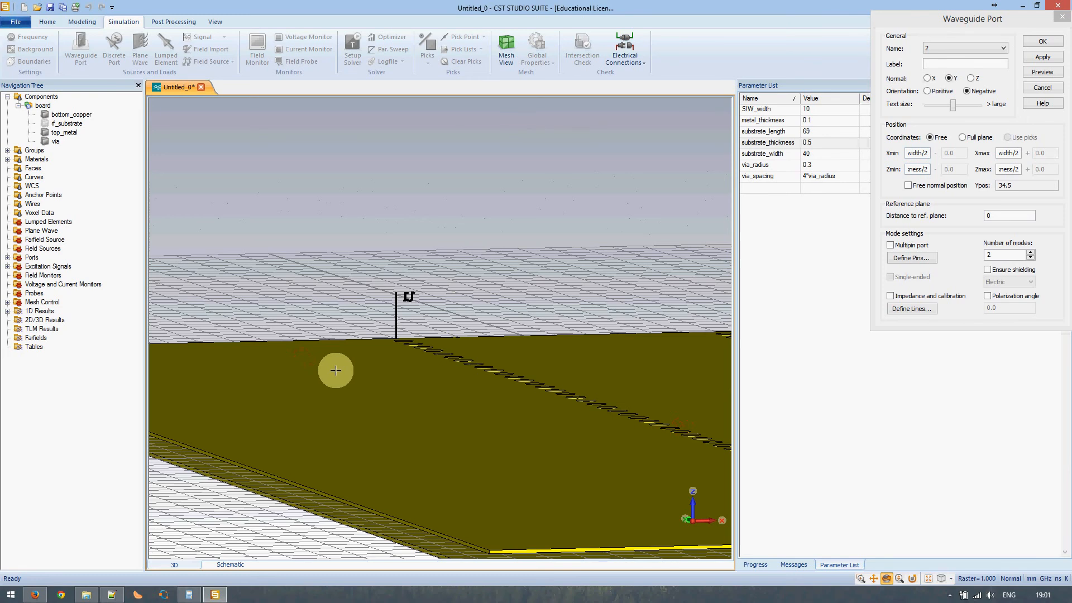
mouse_move(336, 370)
mouse_down()
mouse_move(567, 416)
mouse_move(342, 375)
mouse_move(398, 387)
mouse_move(358, 390)
mouse_move(369, 433)
mouse_move(426, 462)
mouse_move(457, 436)
mouse_move(437, 454)
mouse_move(467, 266)
mouse_up()
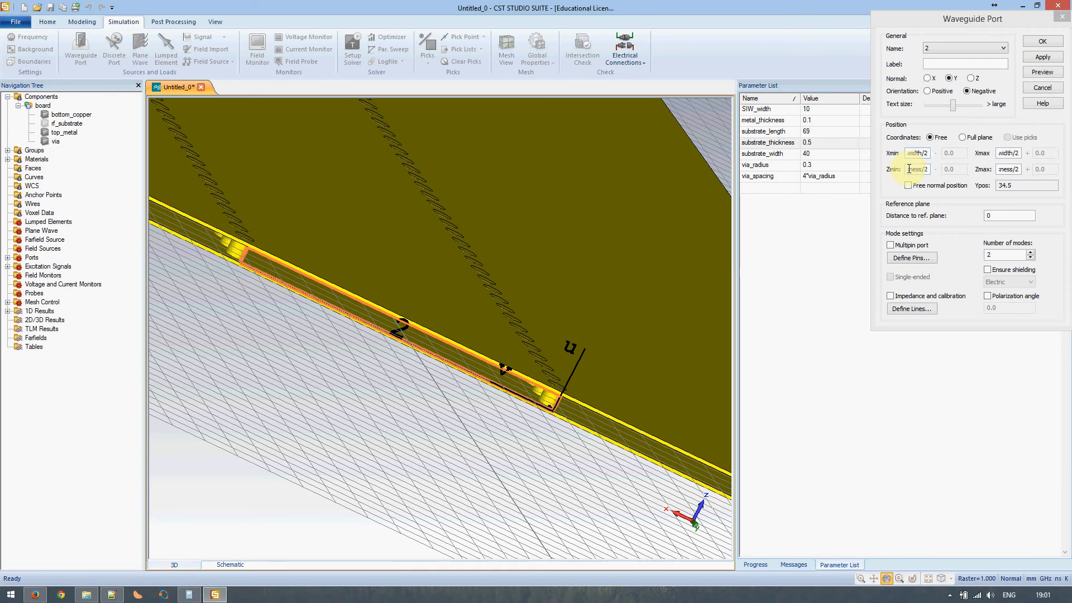
click(1036, 45)
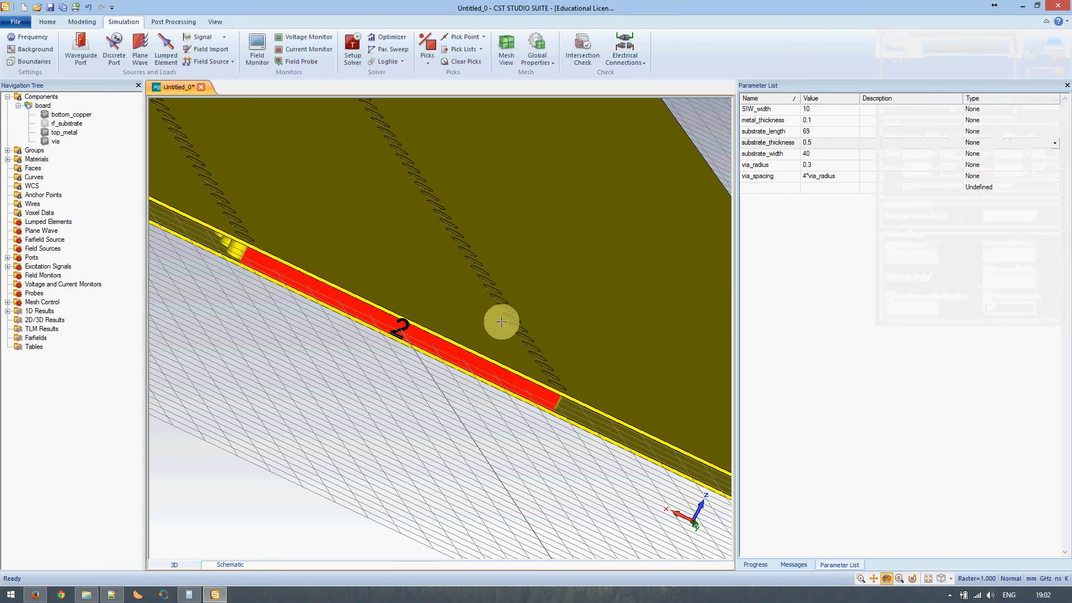
- Run the time-domain solver with Calculate port modes only and watch progress to completion
drag(547, 307, 405, 317)
scroll(465, 325, down, 5)
drag(599, 303, 582, 312)
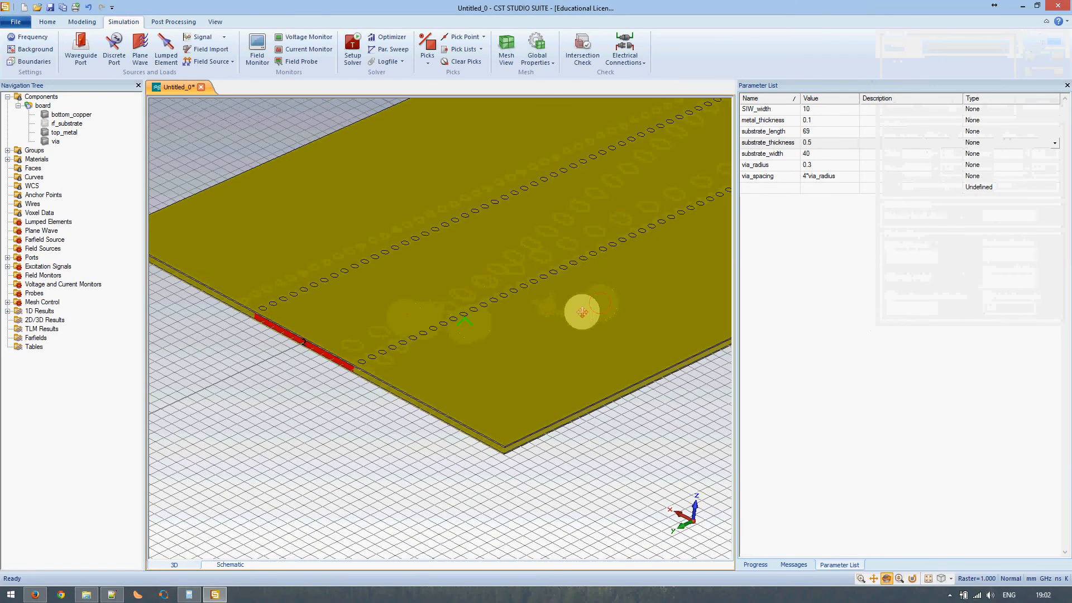
scroll(464, 299, down, 4)
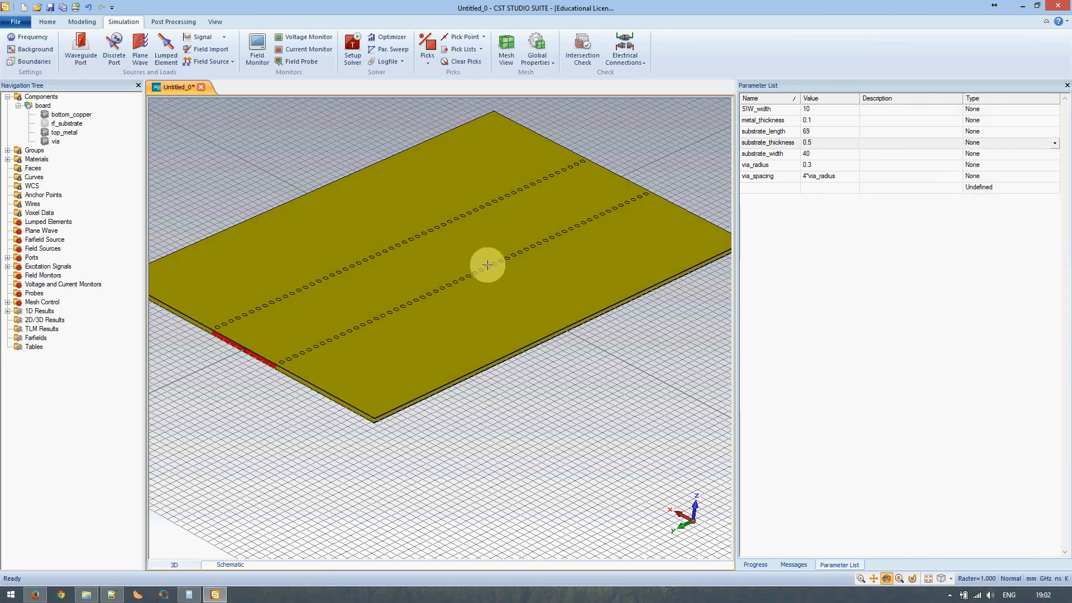
mouse_move(576, 253)
mouse_down()
mouse_move(545, 274)
mouse_move(574, 241)
mouse_move(569, 215)
mouse_up()
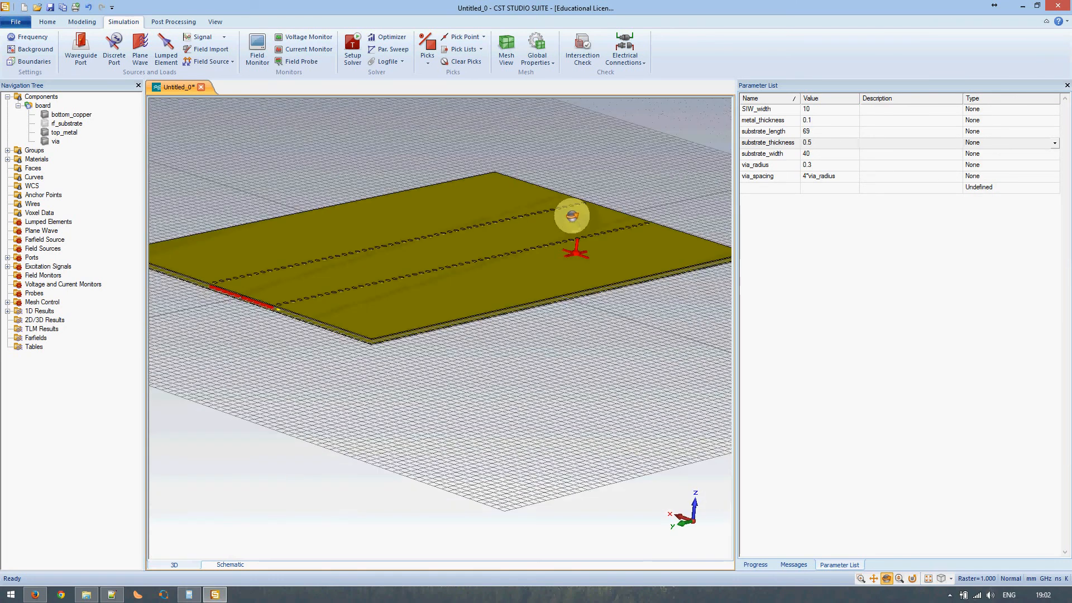
click(353, 54)
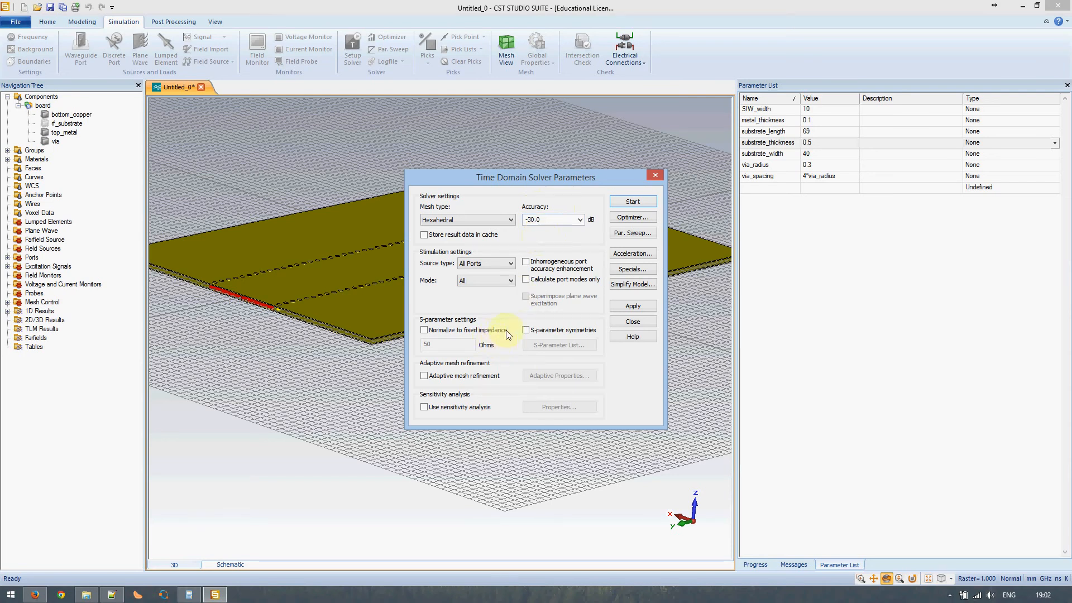
click(546, 284)
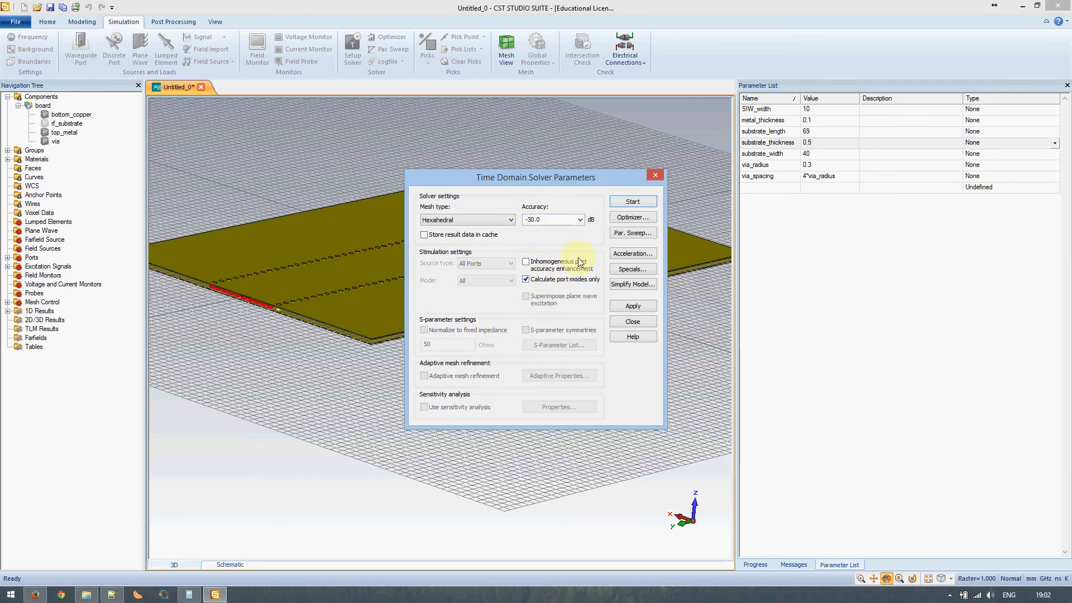
click(626, 201)
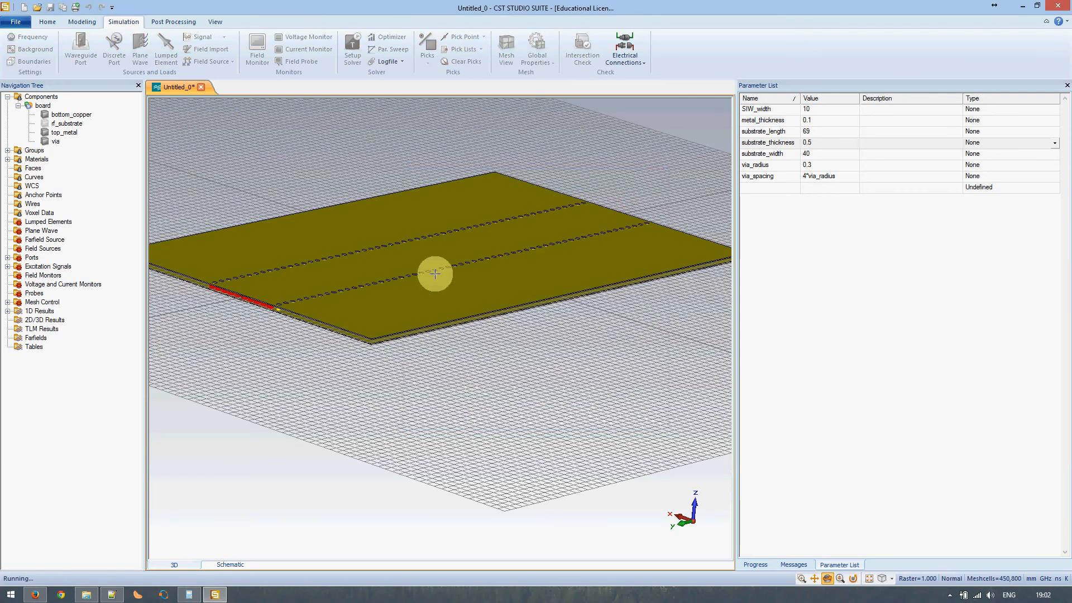
click(760, 564)
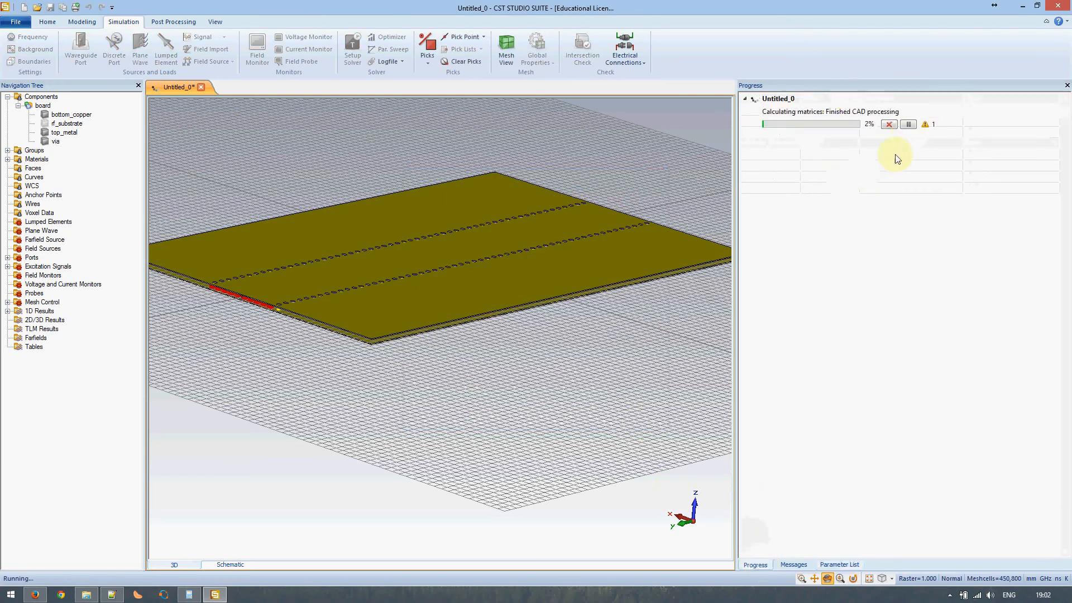
drag(607, 240, 438, 324)
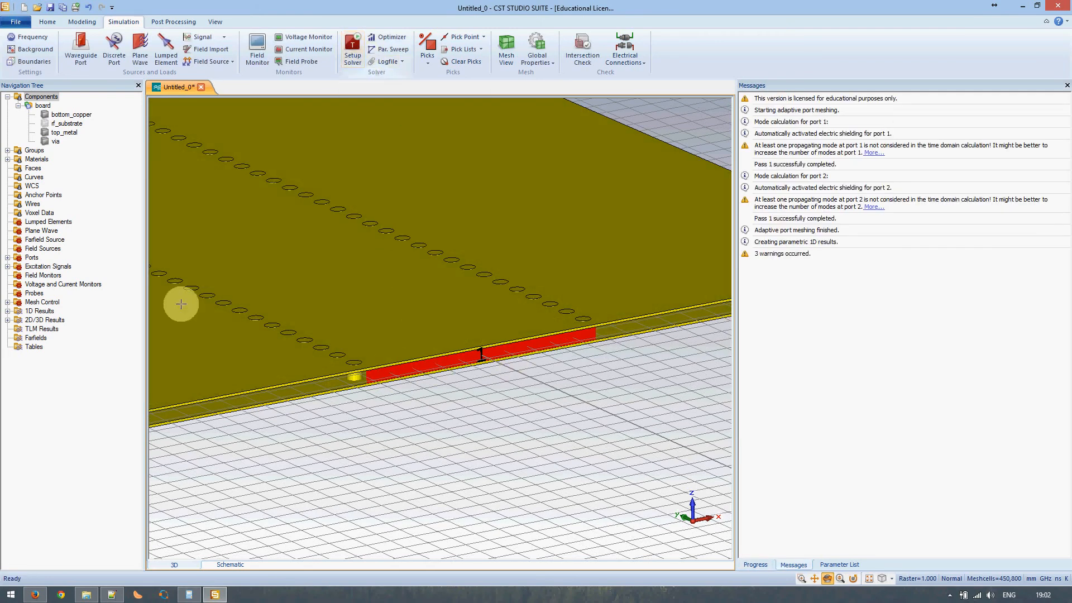
- Display Port1's e1 mode plot (TE, 8.746 cutoff) from 2D/3D Results > Port Modes
click(8, 312)
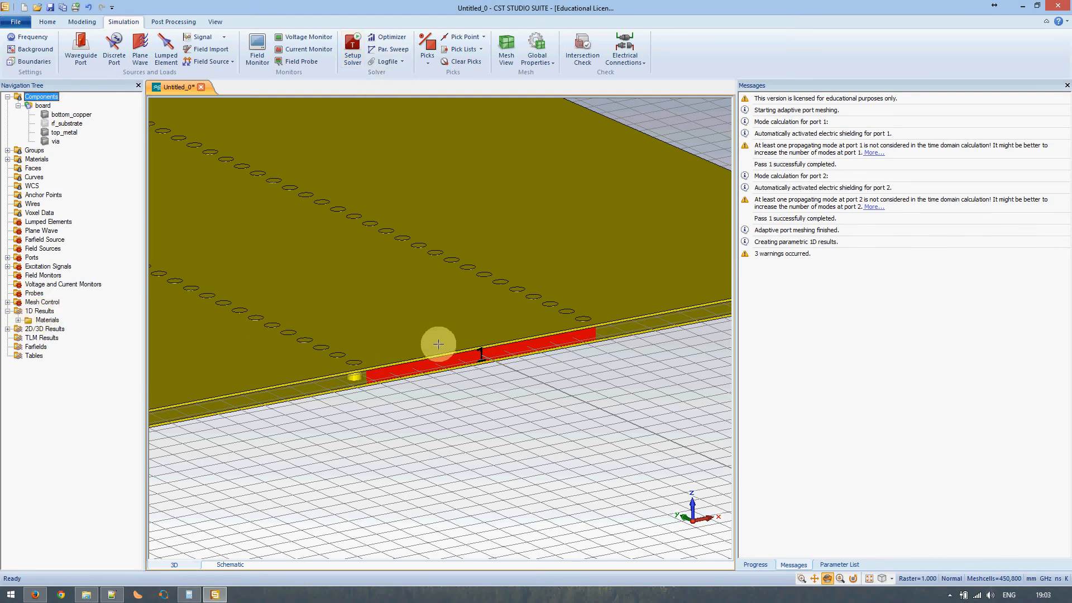
scroll(475, 354, down, 5)
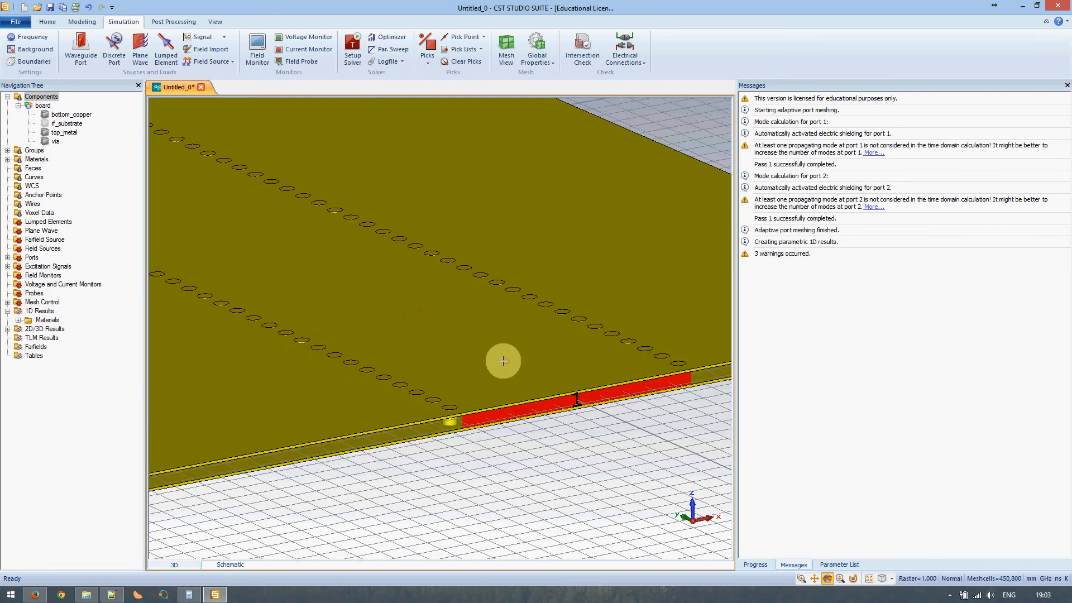
middle_drag(270, 246, 430, 328)
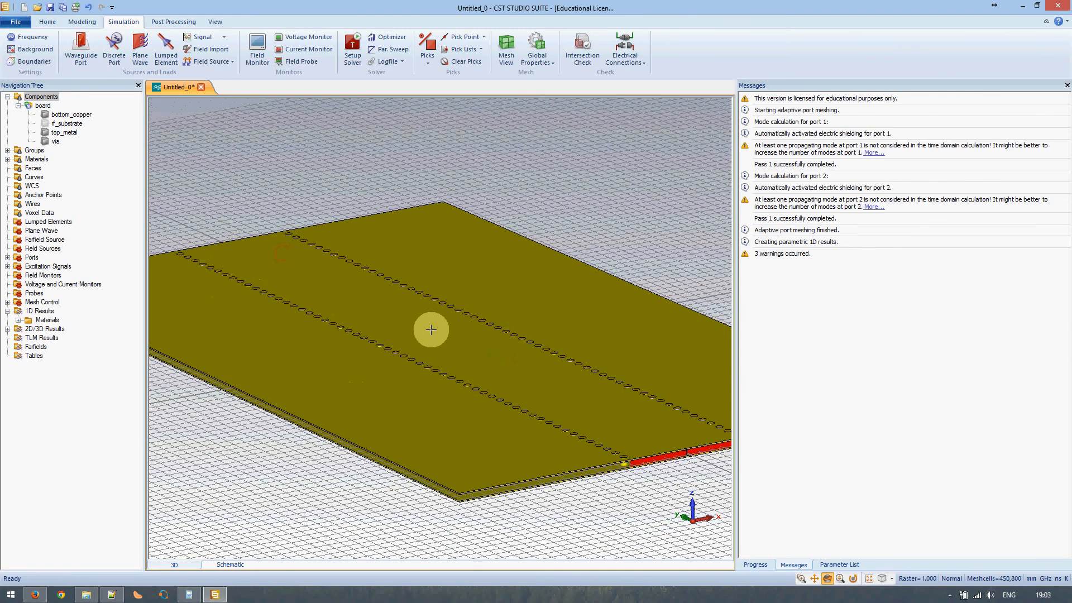
middle_drag(613, 426, 447, 367)
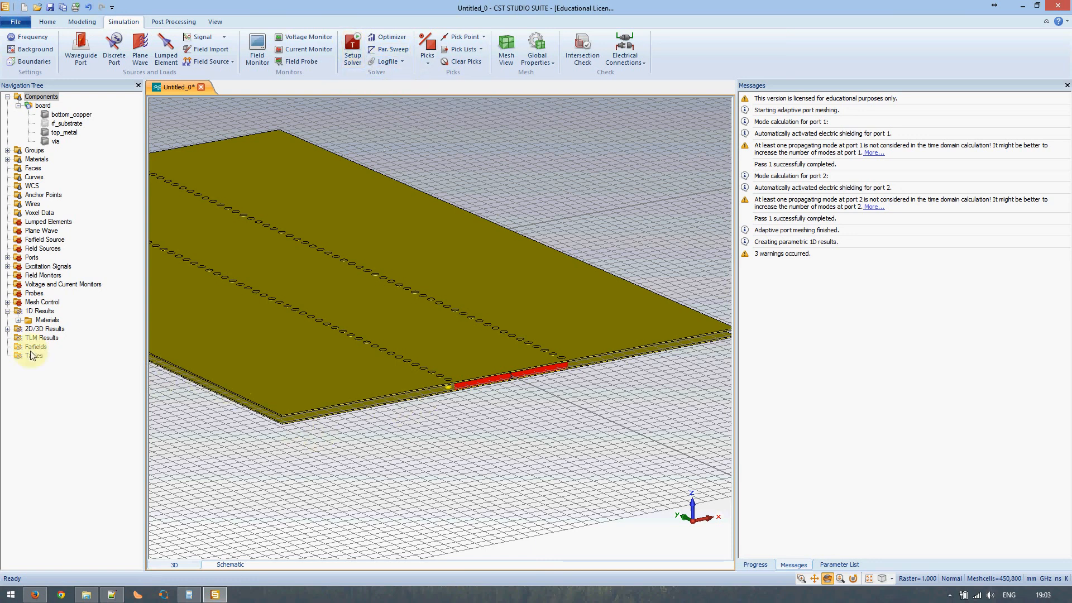
click(8, 330)
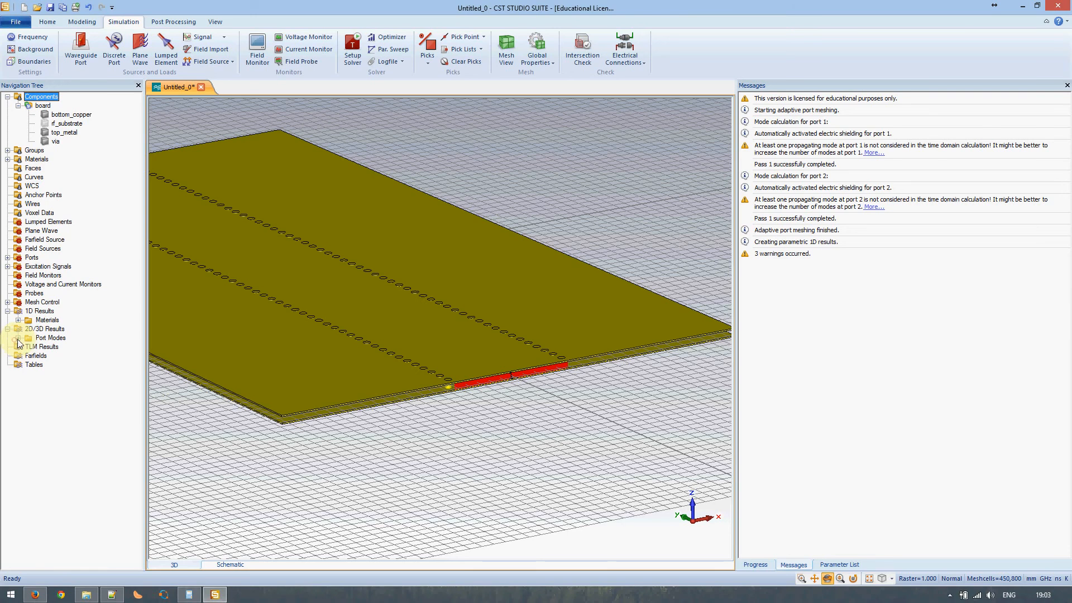
click(19, 338)
click(28, 347)
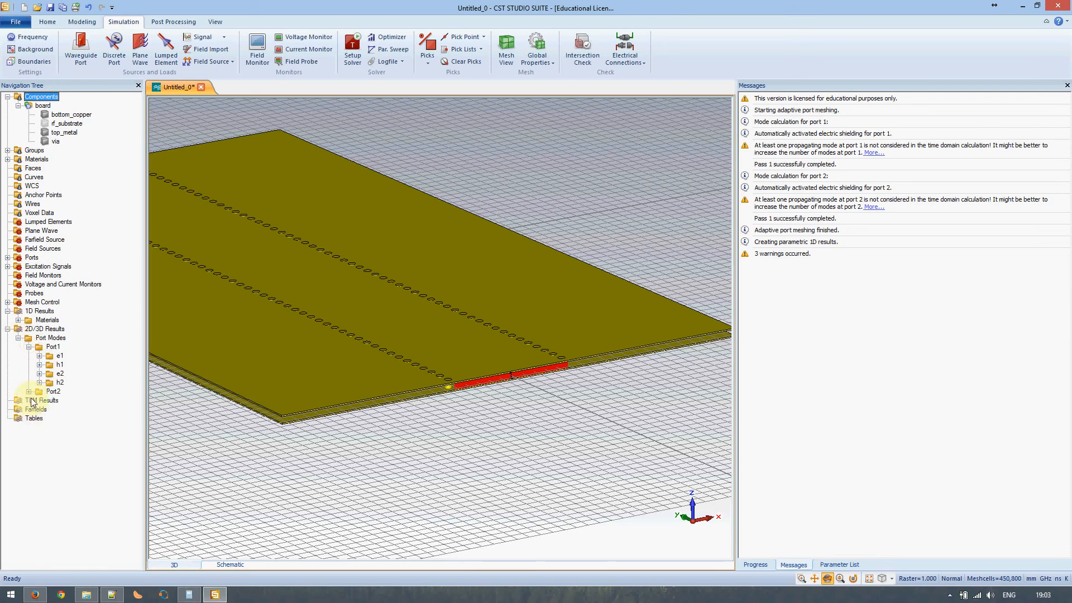
click(50, 355)
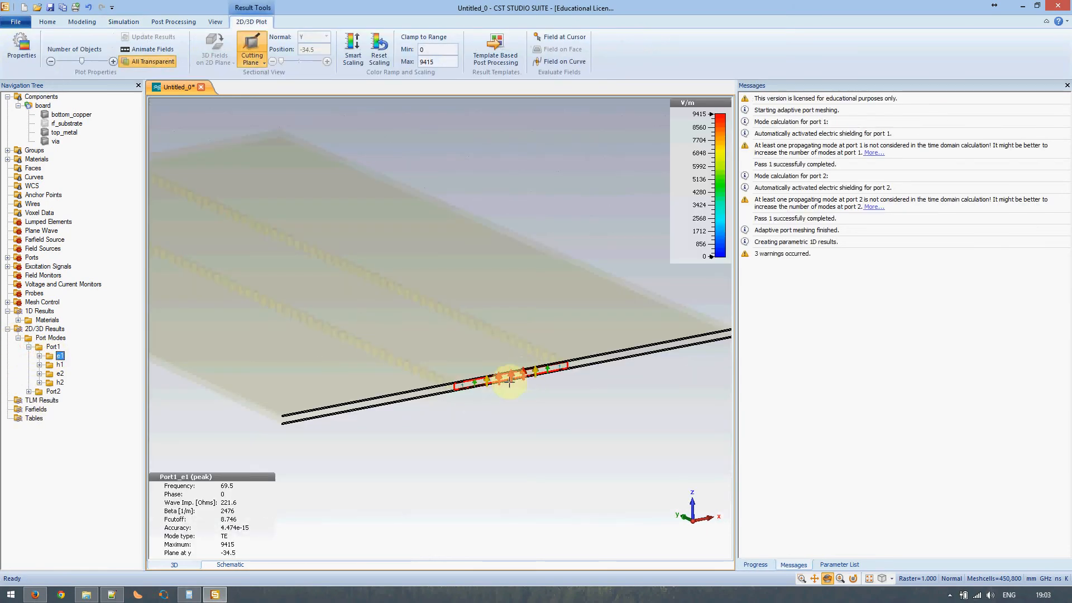
scroll(509, 382, up, 5)
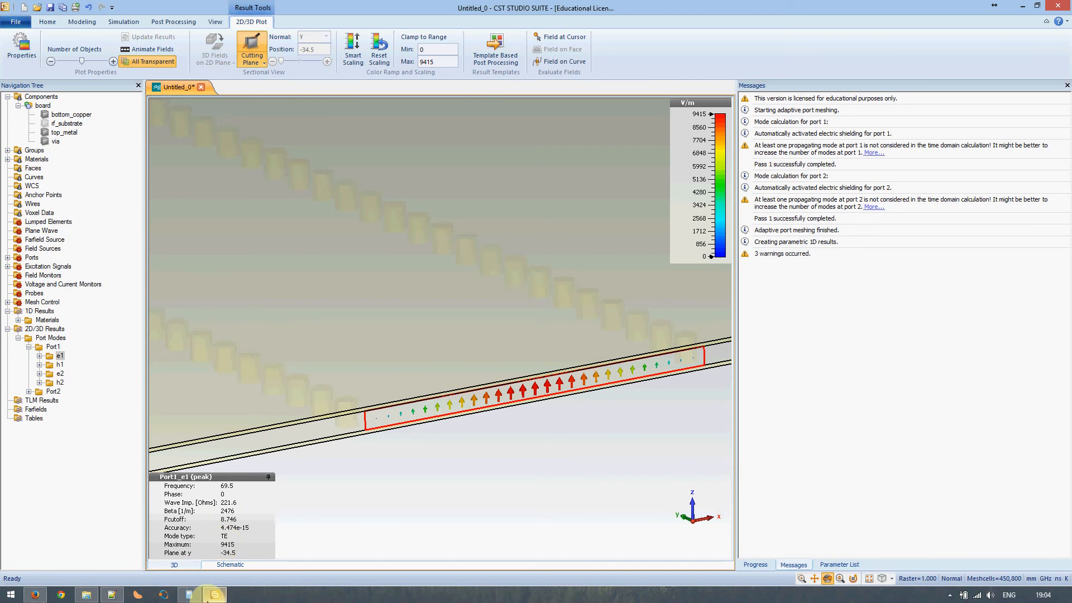
click(111, 595)
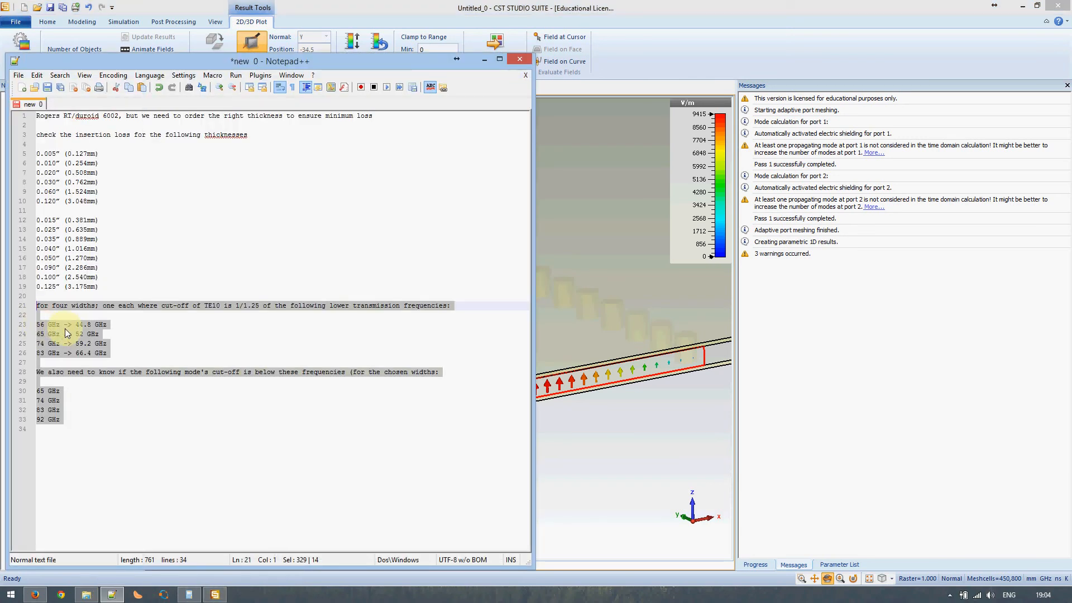
click(112, 594)
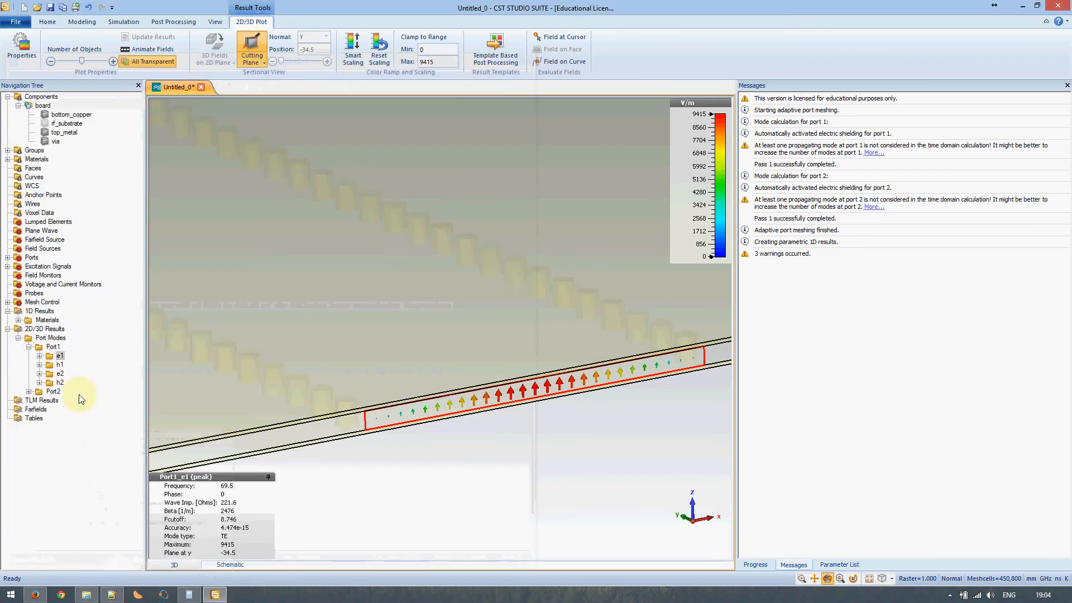
click(59, 373)
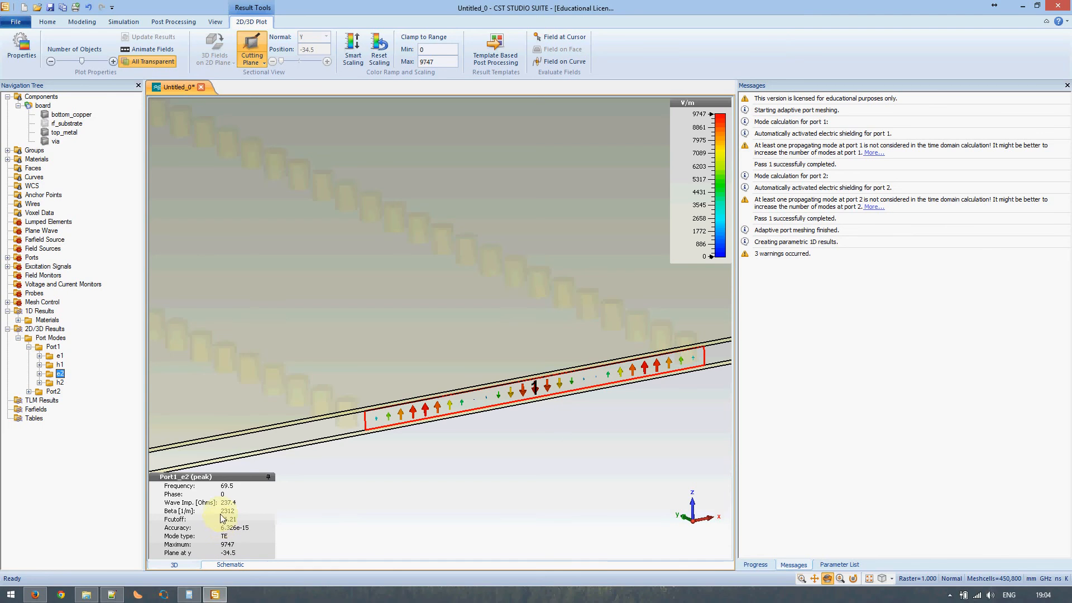
click(41, 97)
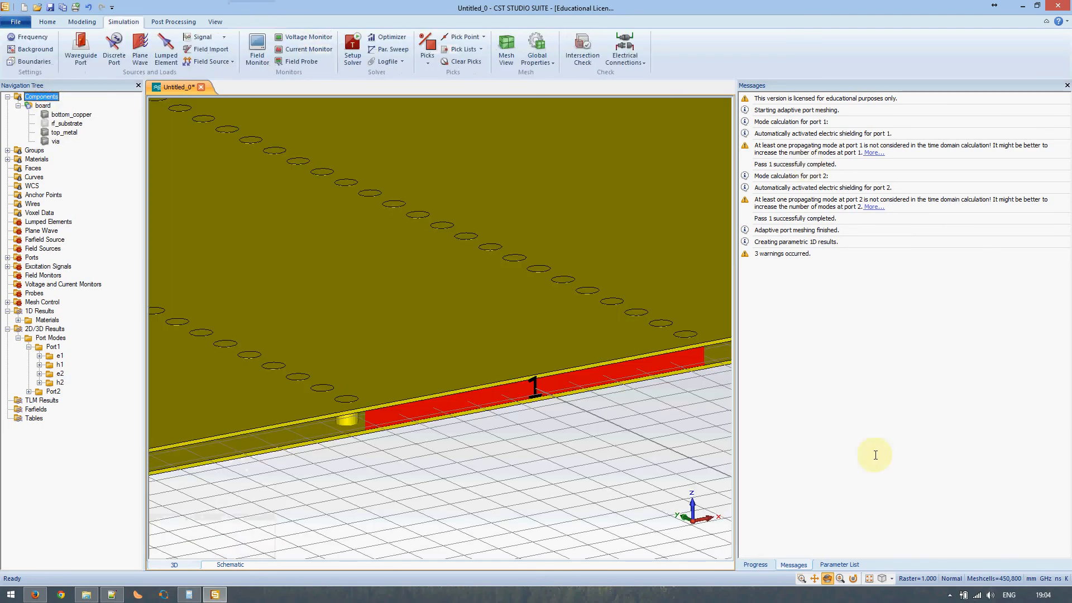
- Recommit the via_radius value in the Parameter List and accept deleting results
click(837, 565)
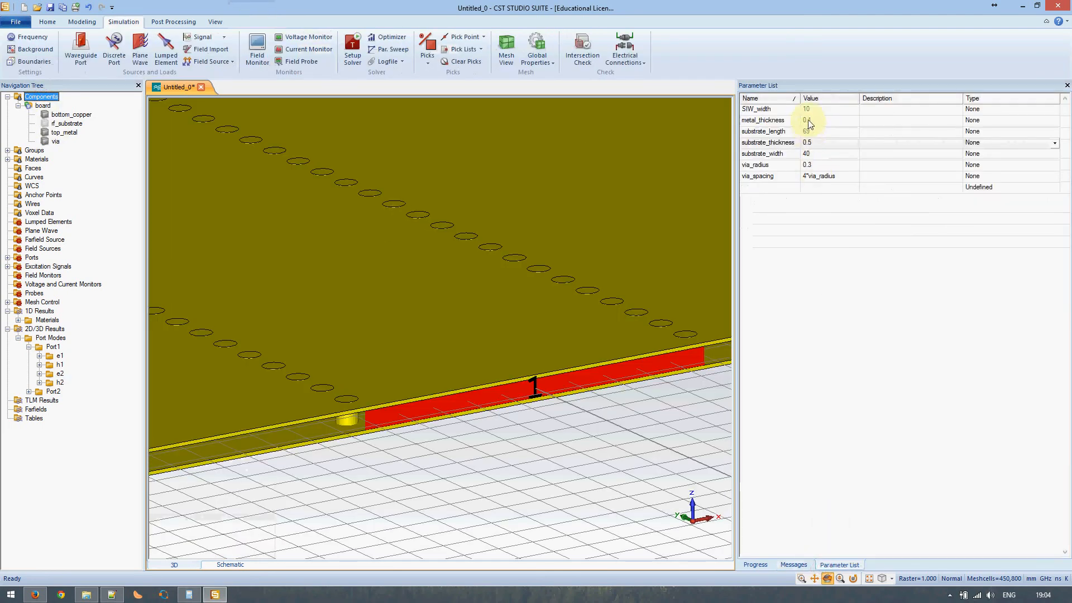
click(810, 166)
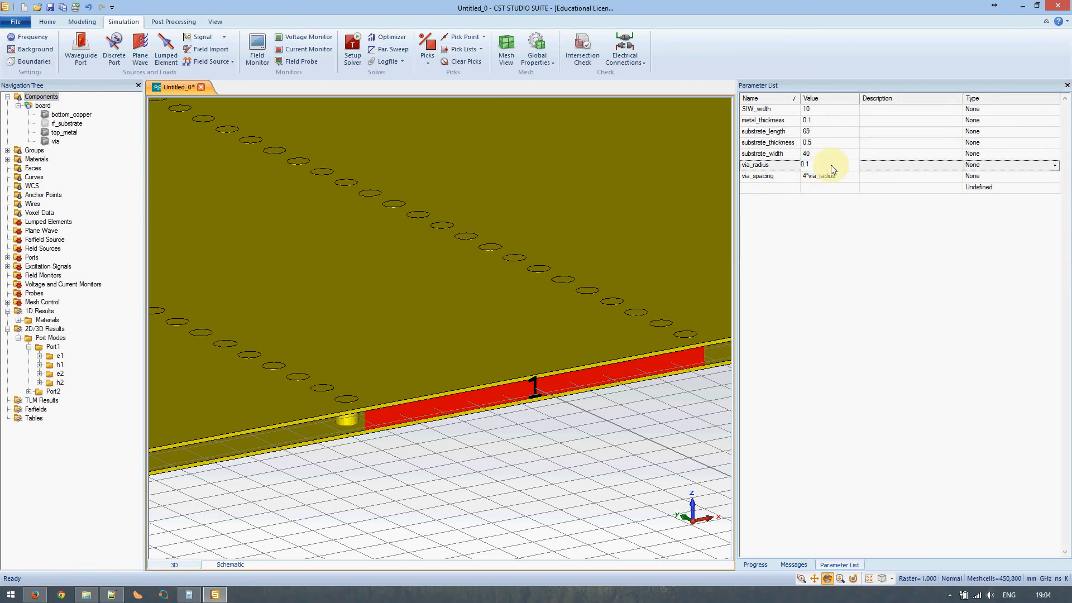
key(Return)
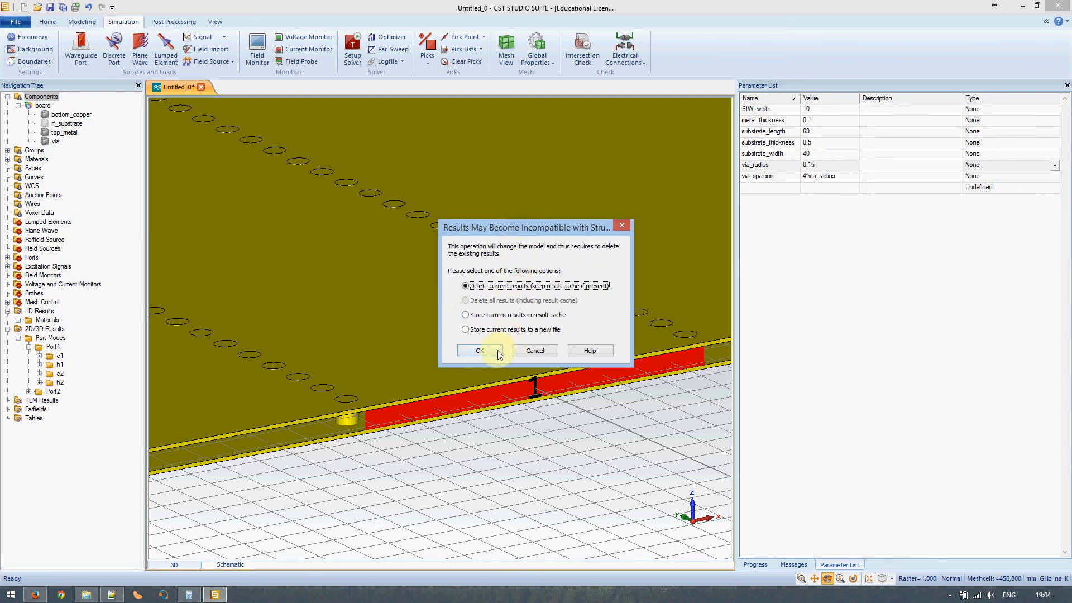
click(480, 351)
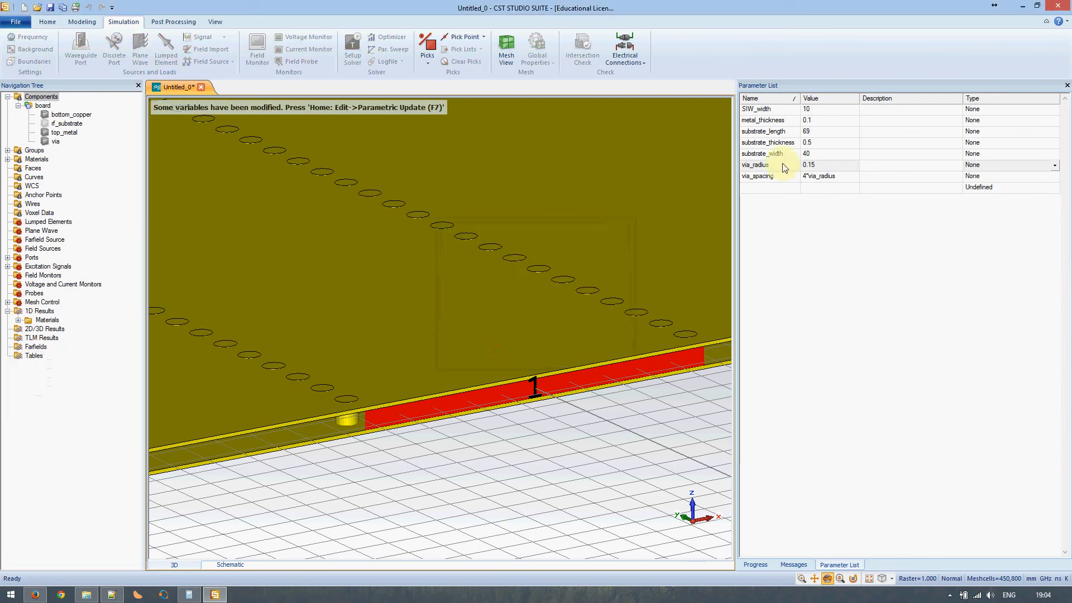
- Set SIW_width to 4 and rebuild the model with F7
click(813, 111)
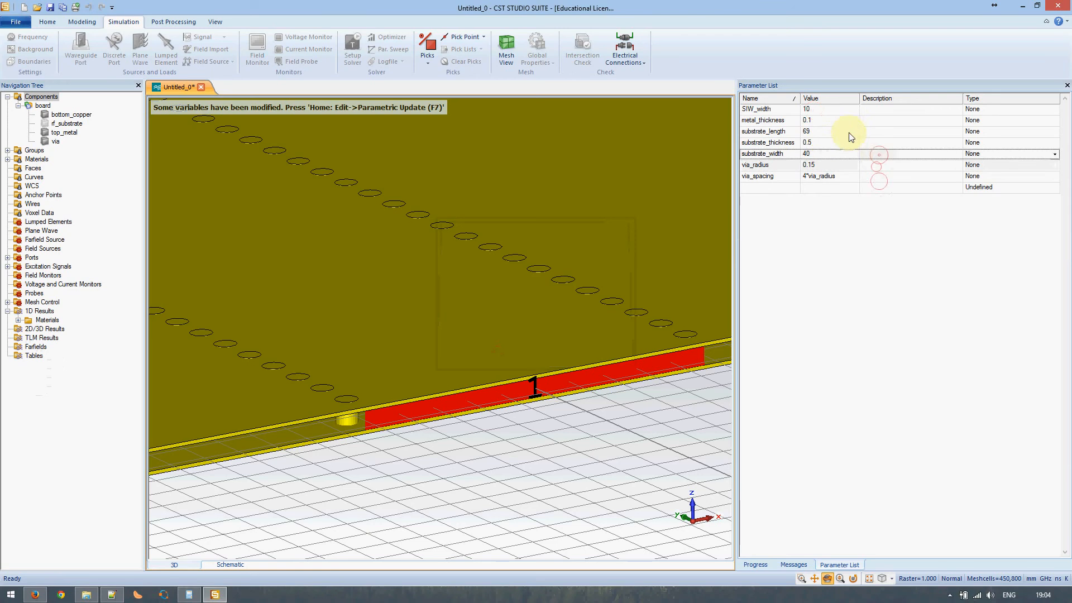
click(816, 113)
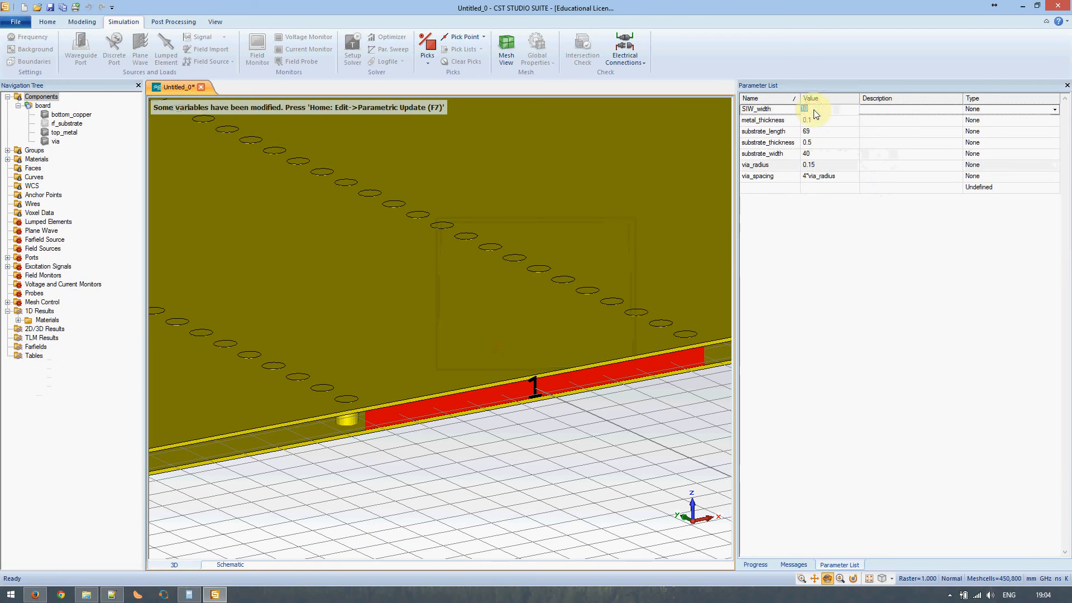
text(4)
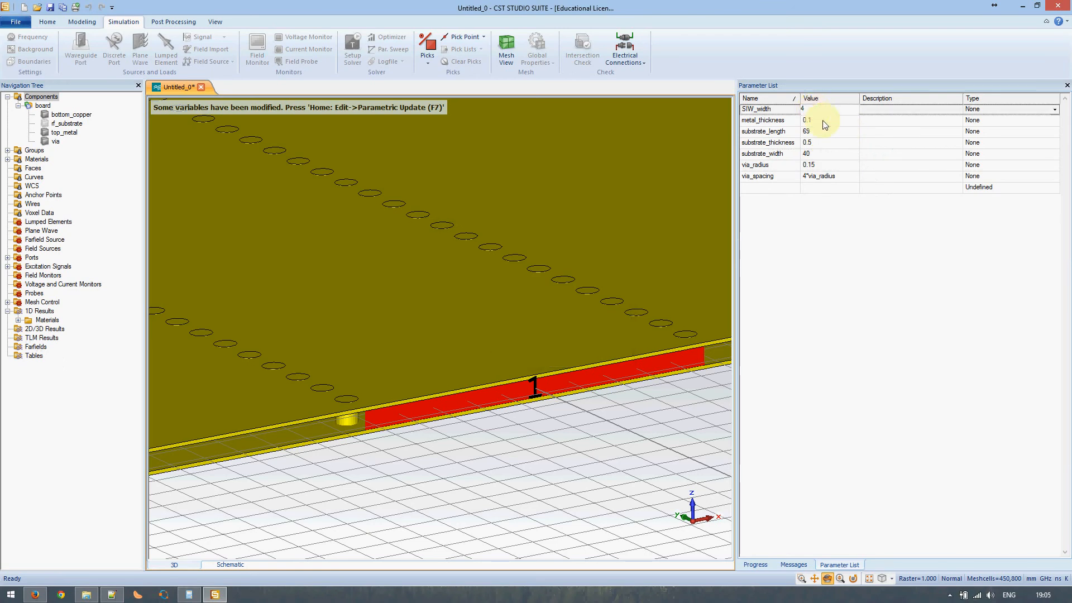
click(827, 124)
click(609, 164)
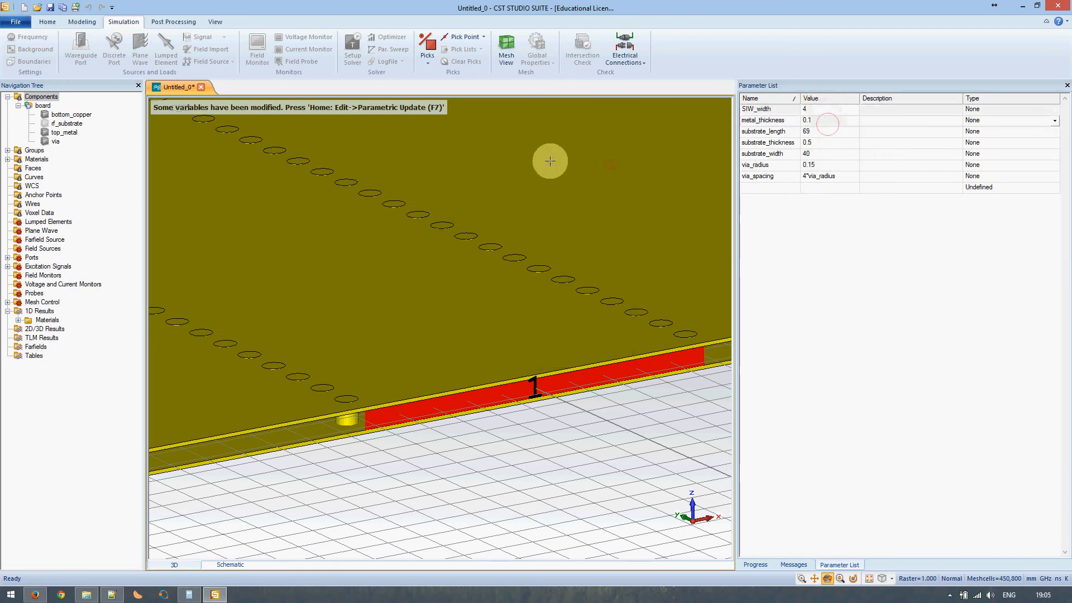
key(F7)
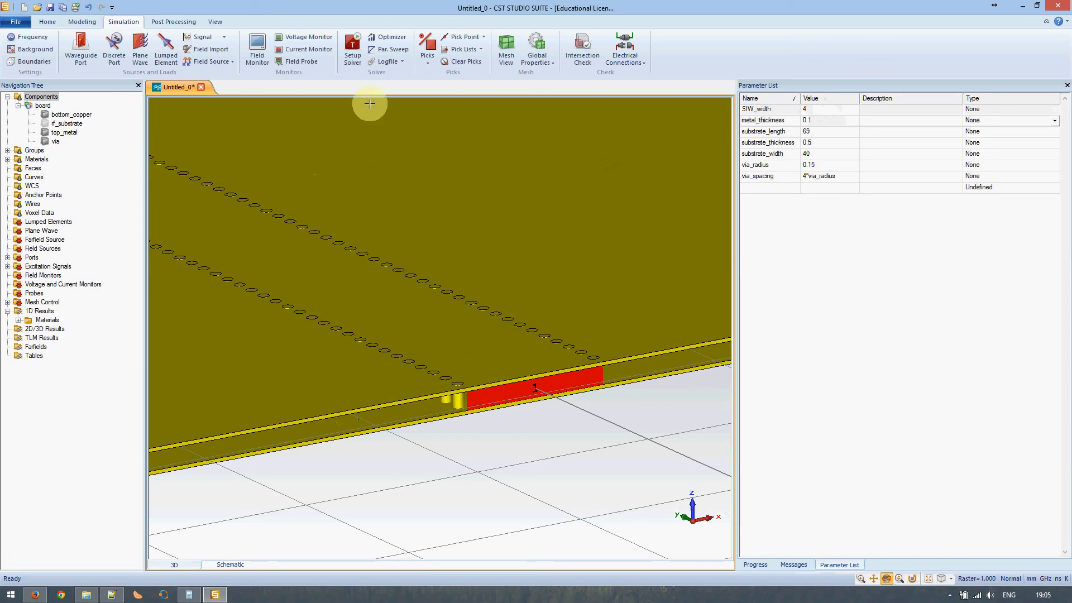
- Re-solve the port modes and view Port1's e1 plot, now with a 21.85 cutoff
click(352, 45)
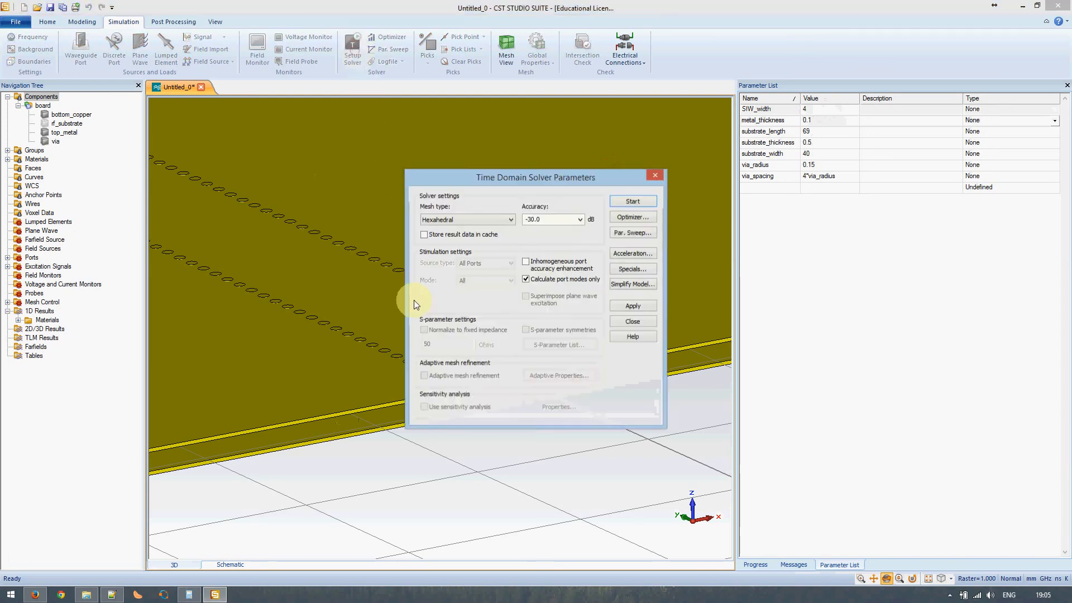
click(628, 203)
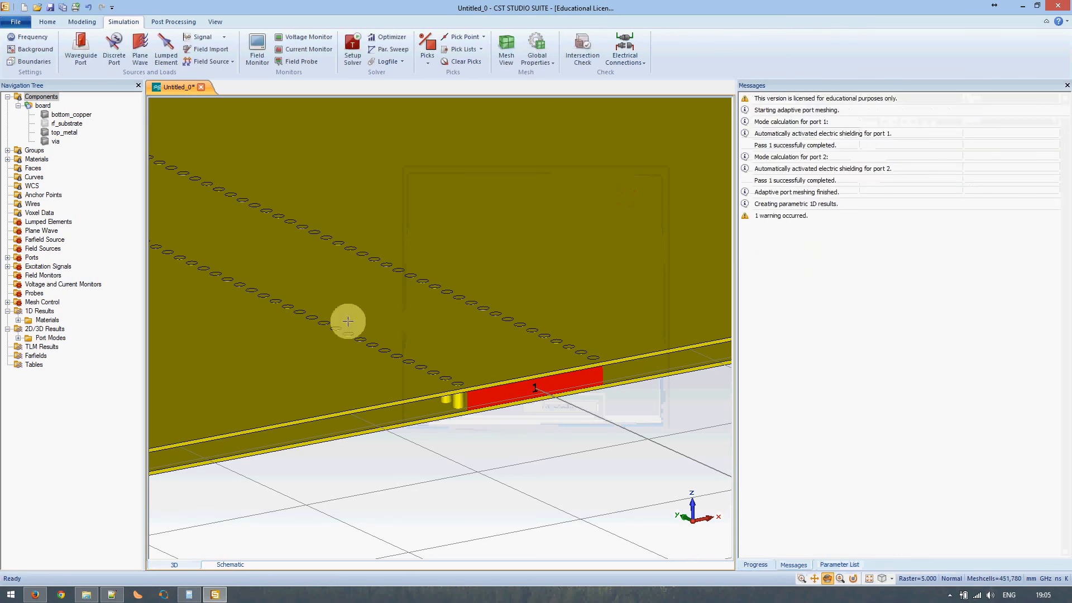
click(18, 337)
click(29, 356)
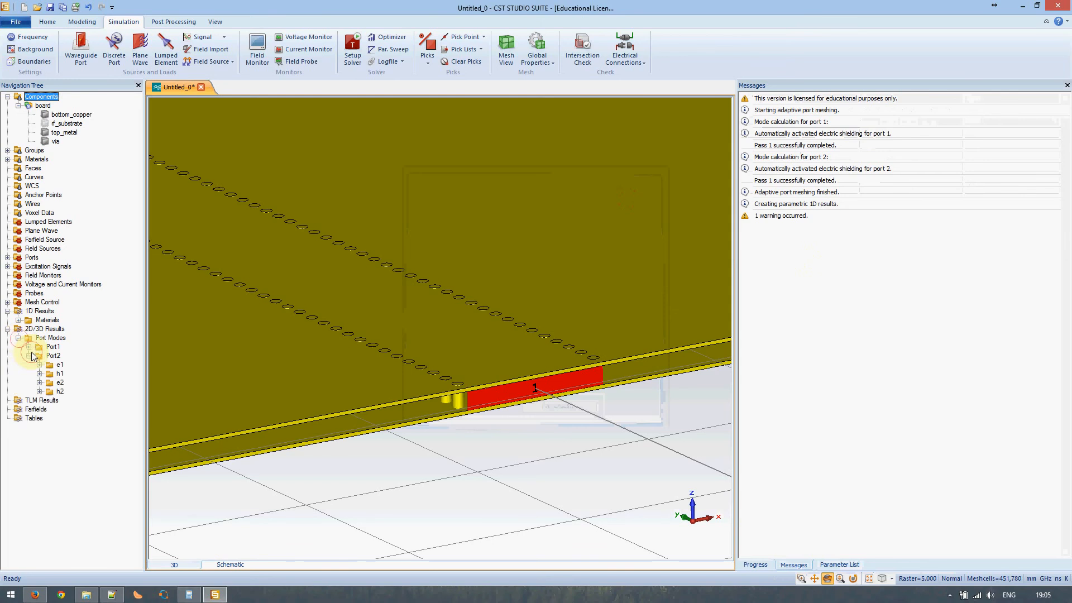
click(29, 356)
click(29, 347)
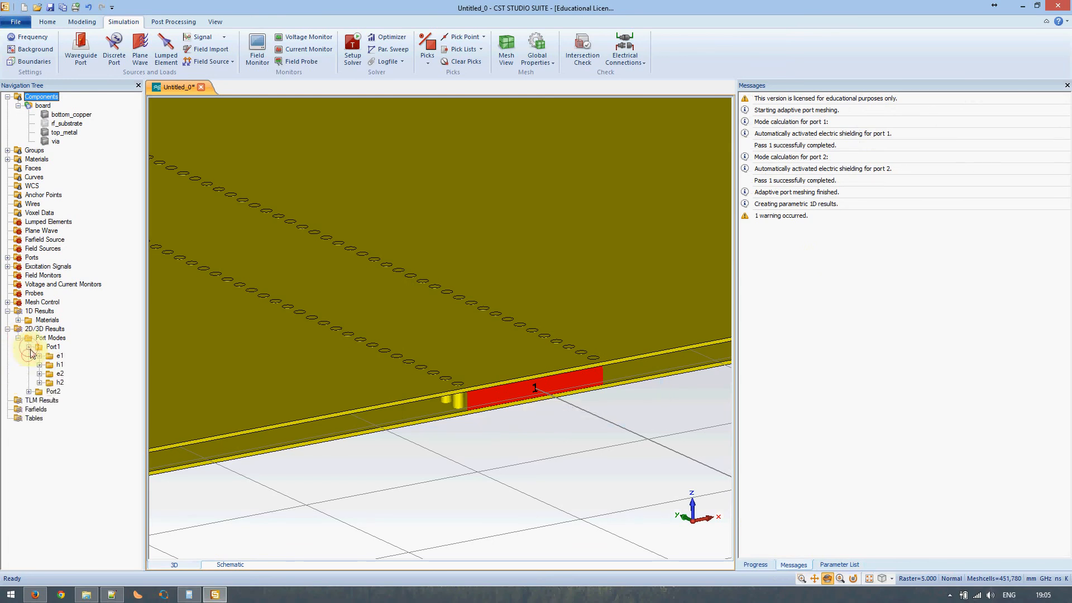
click(48, 357)
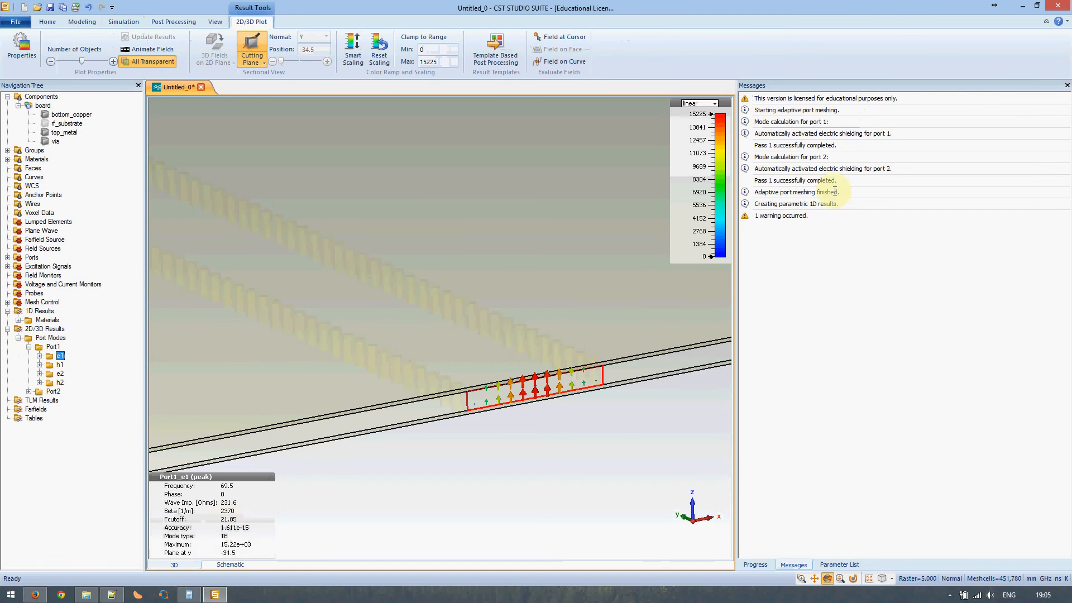
click(487, 359)
scroll(487, 359, up, 2)
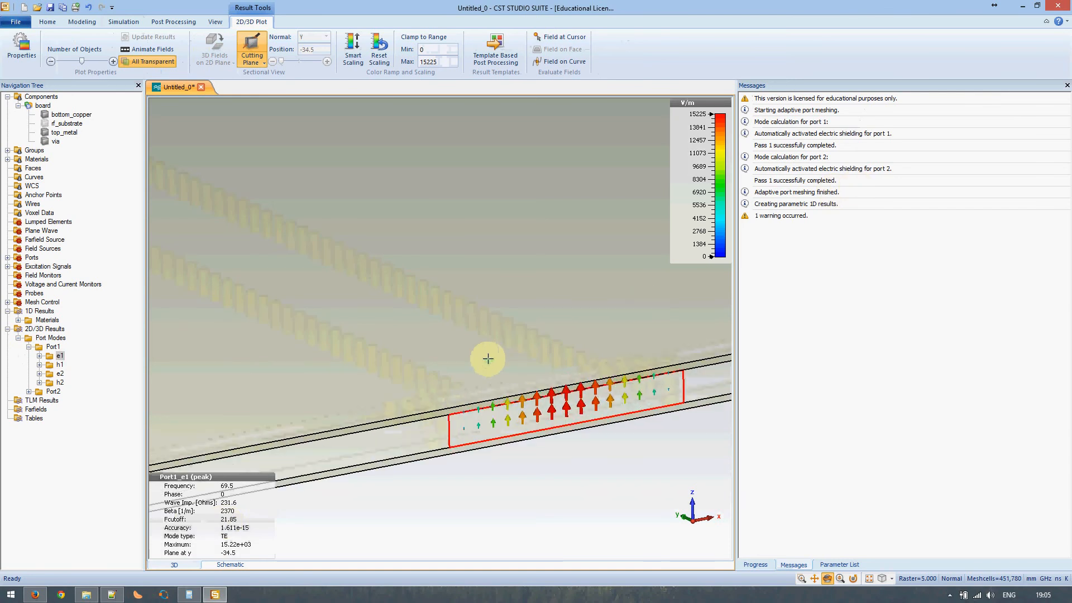
scroll(487, 358, down, 1)
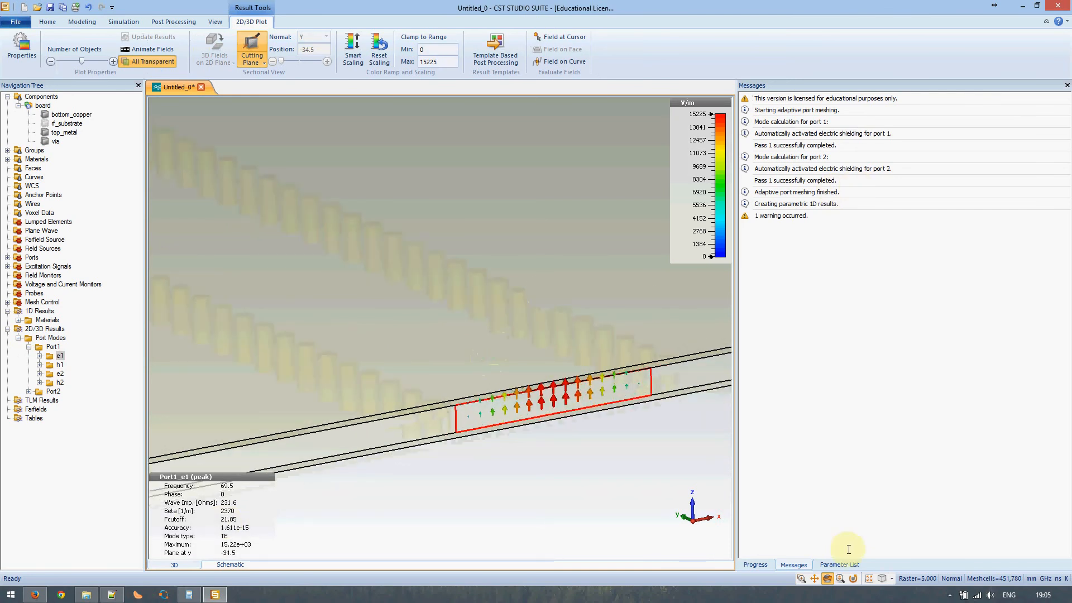
- Change SIW_width to 2 in the Parameter List
click(839, 564)
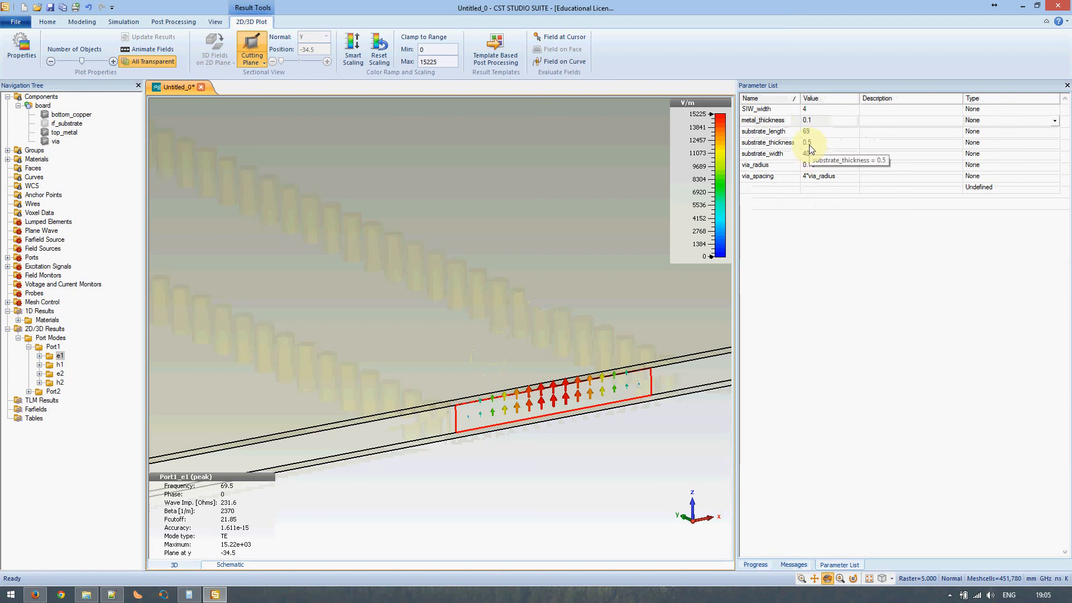
double_click(817, 110)
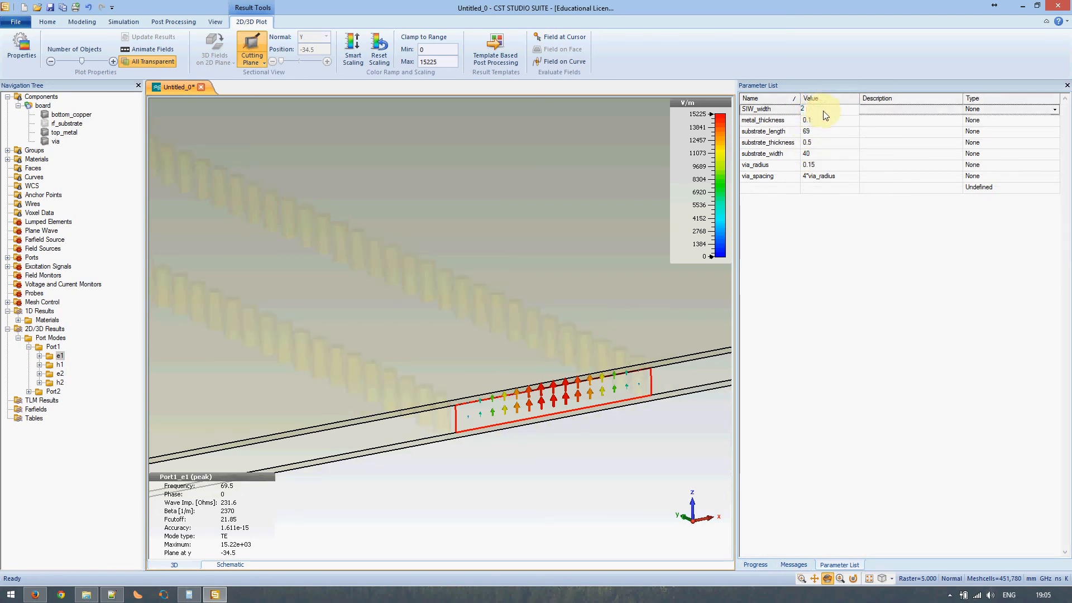
text(2)
key(Return)
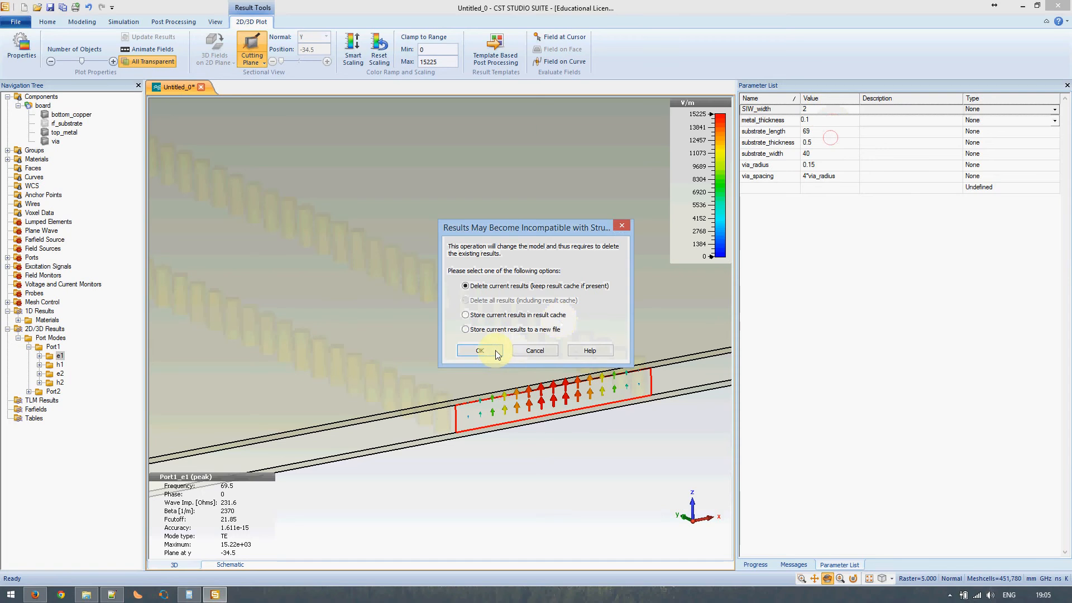
- Accept deleting results, rebuild with SIW_width 2, and rerun the solver
click(494, 352)
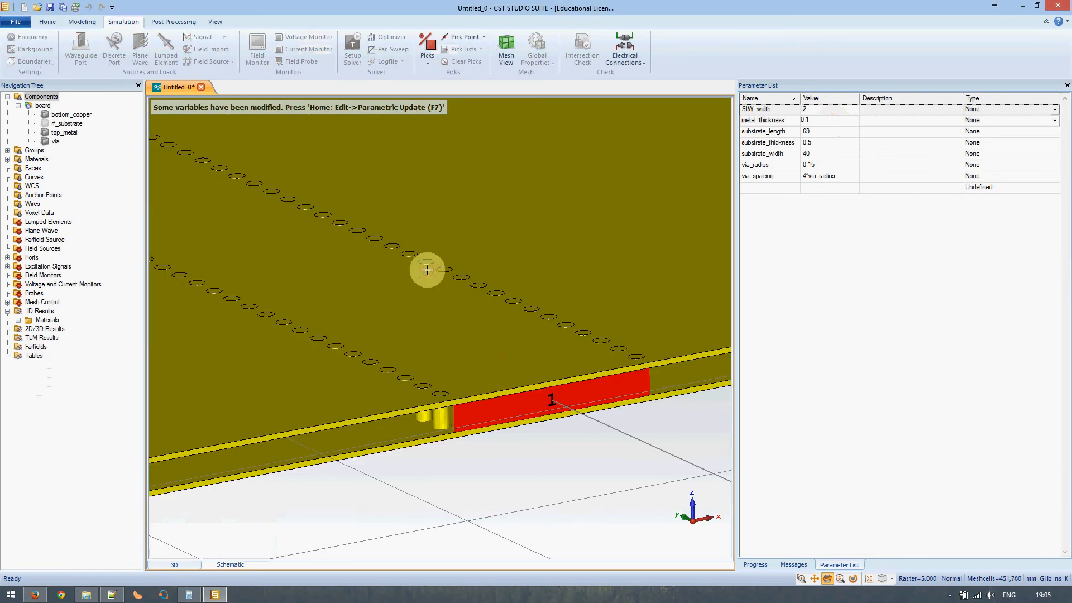
key(F7)
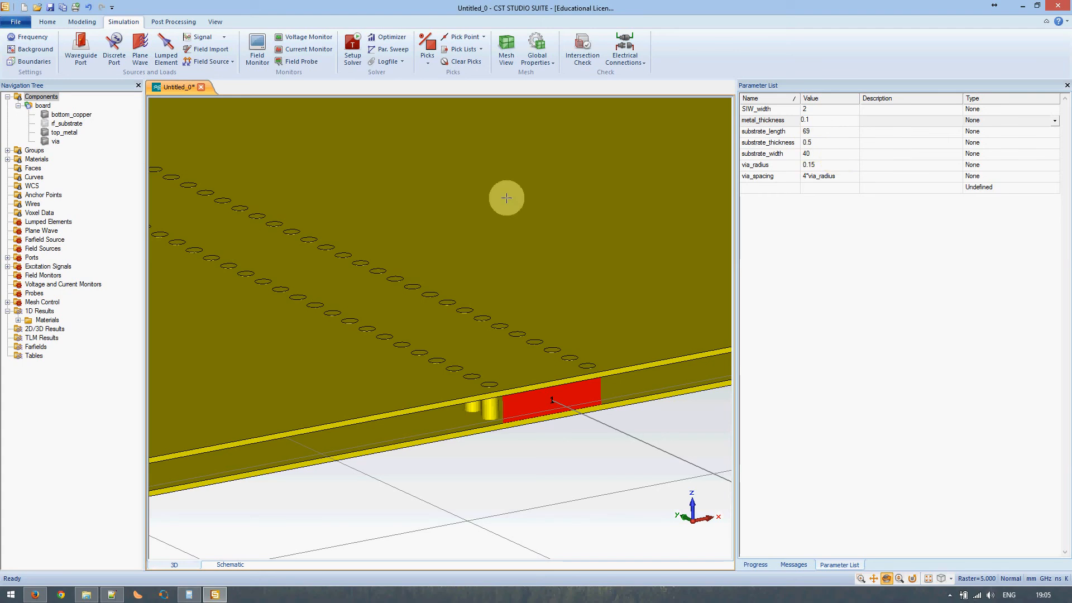
click(352, 49)
click(633, 202)
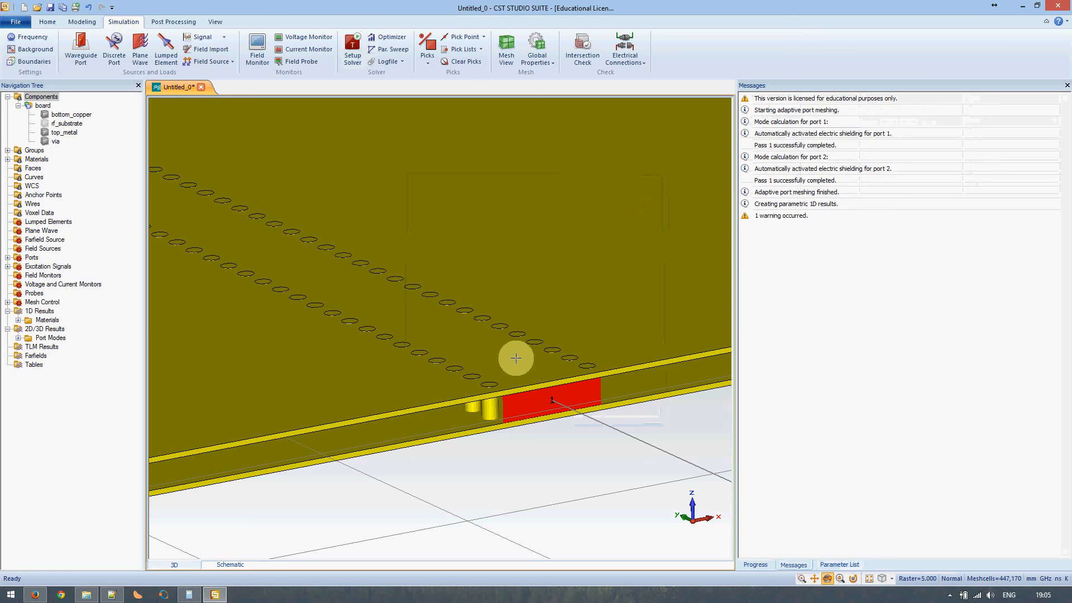
- Show Port1's e1 mode plot, now at 282.5-ohm impedance and 43.64 cutoff
click(18, 338)
click(29, 347)
click(55, 356)
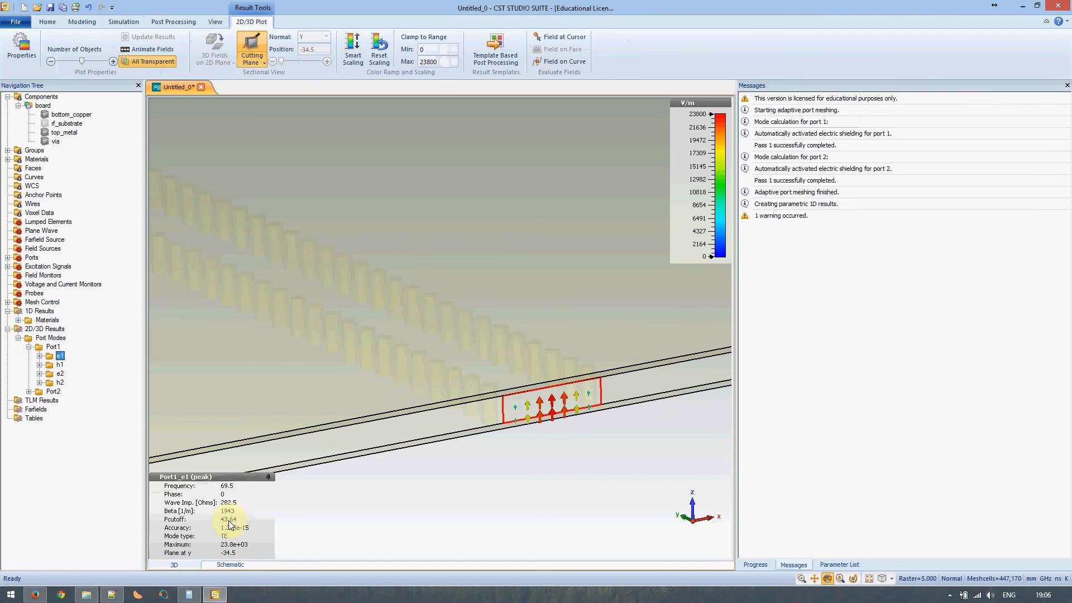
click(112, 595)
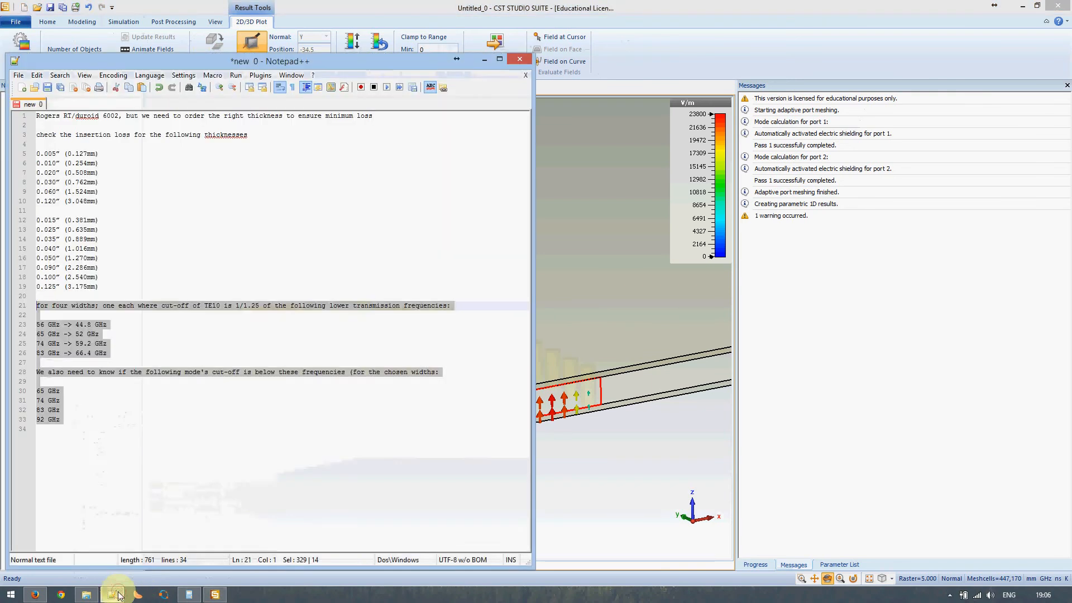
click(119, 318)
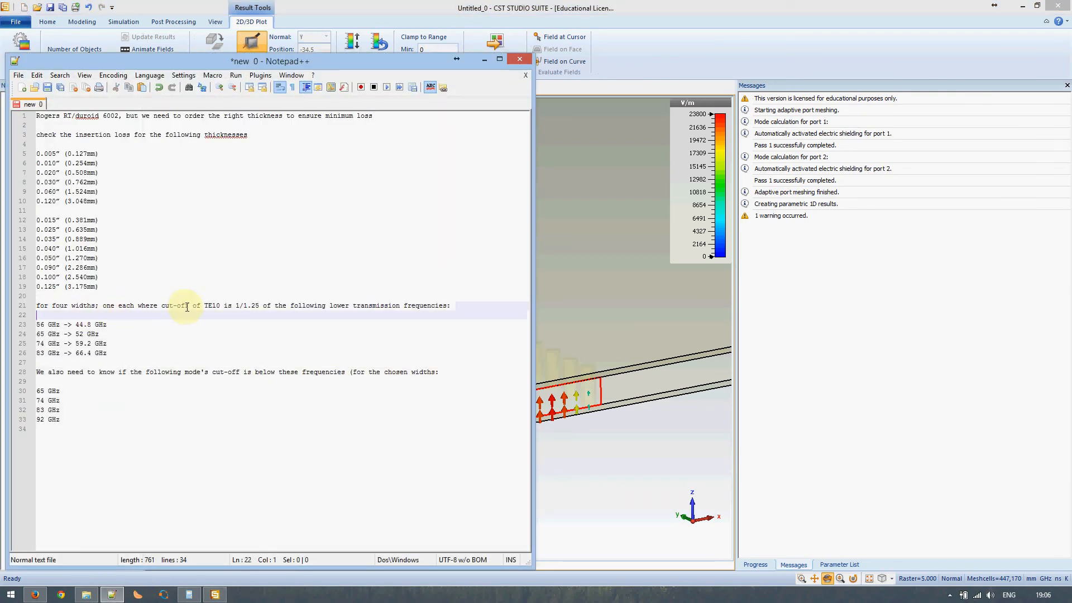
drag(242, 306, 256, 307)
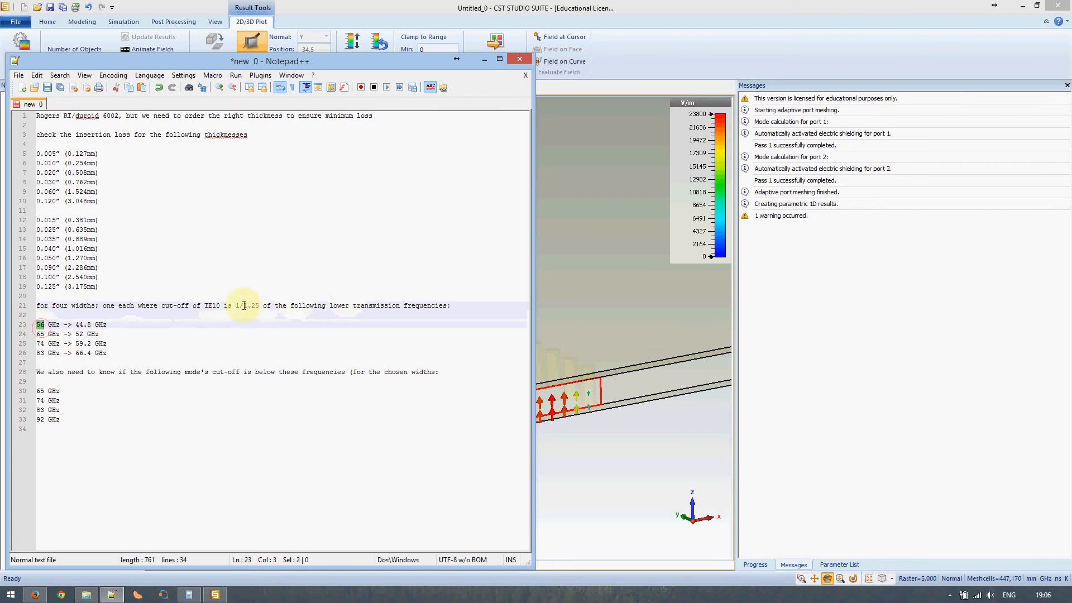
drag(242, 306, 257, 306)
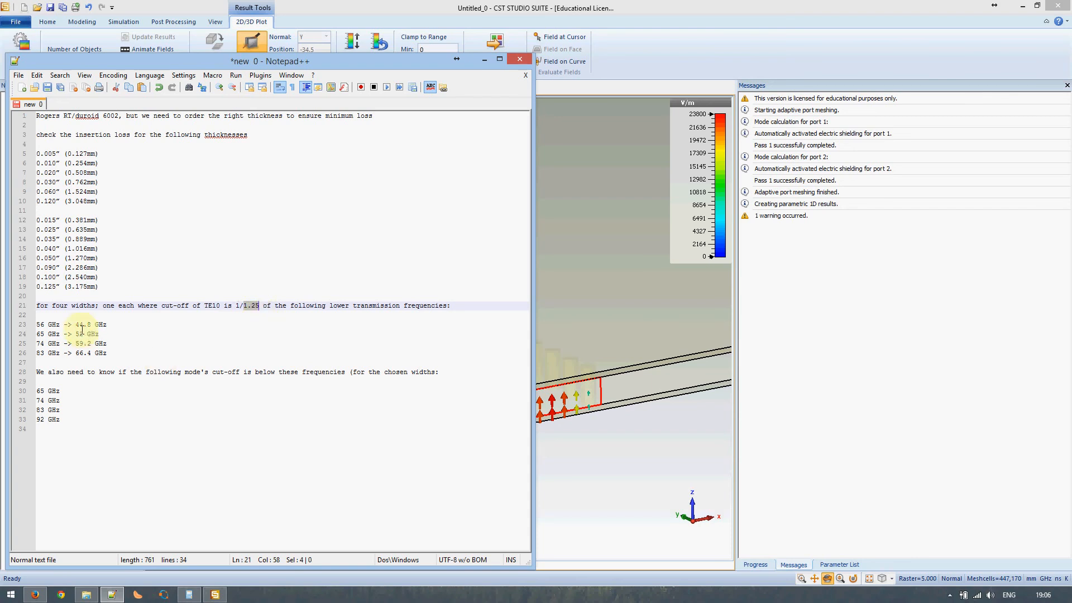
double_click(41, 326)
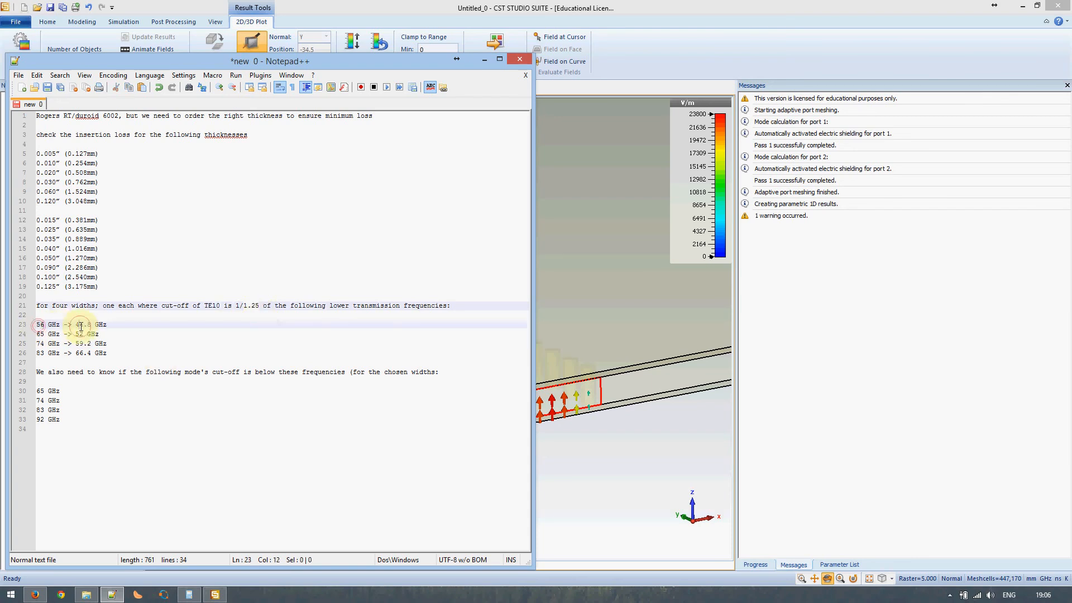
double_click(80, 326)
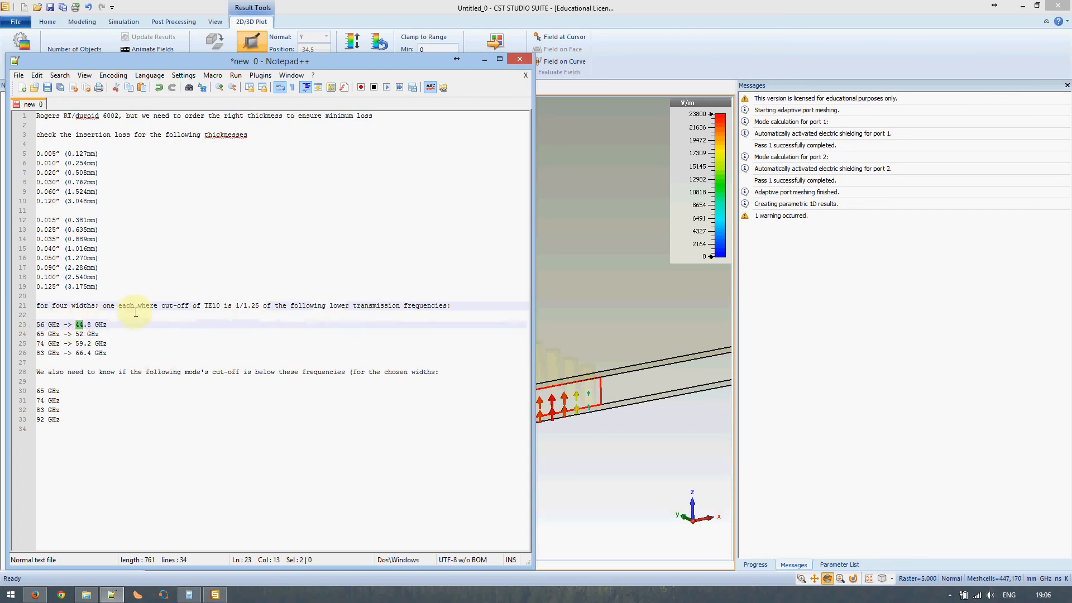
click(484, 59)
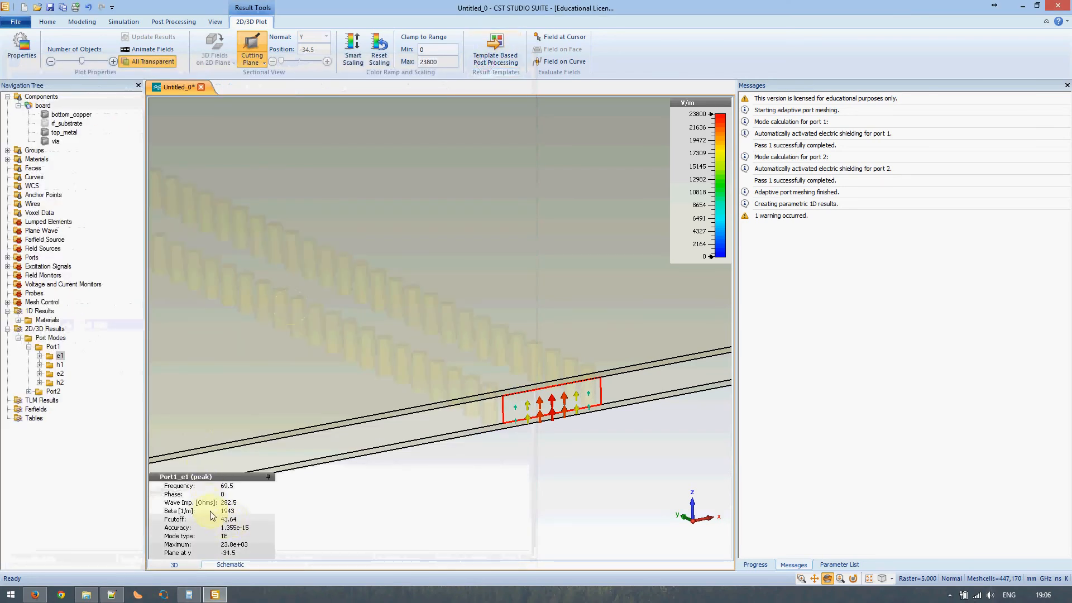
- Display Port1's e2 mode (128.1 cutoff) and check the 65 GHz entry in the notes
click(58, 374)
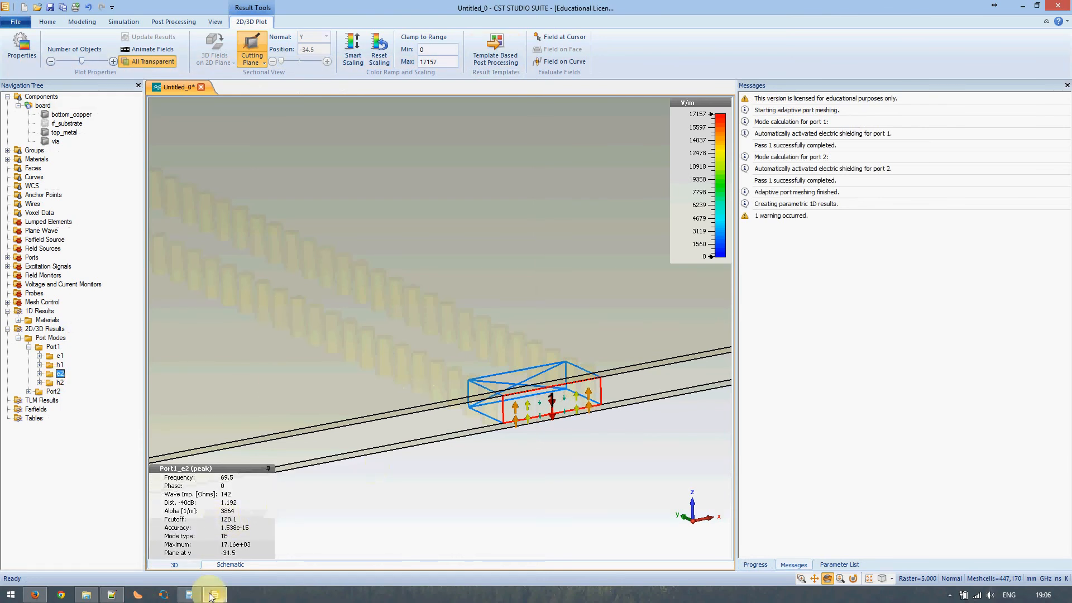
click(111, 595)
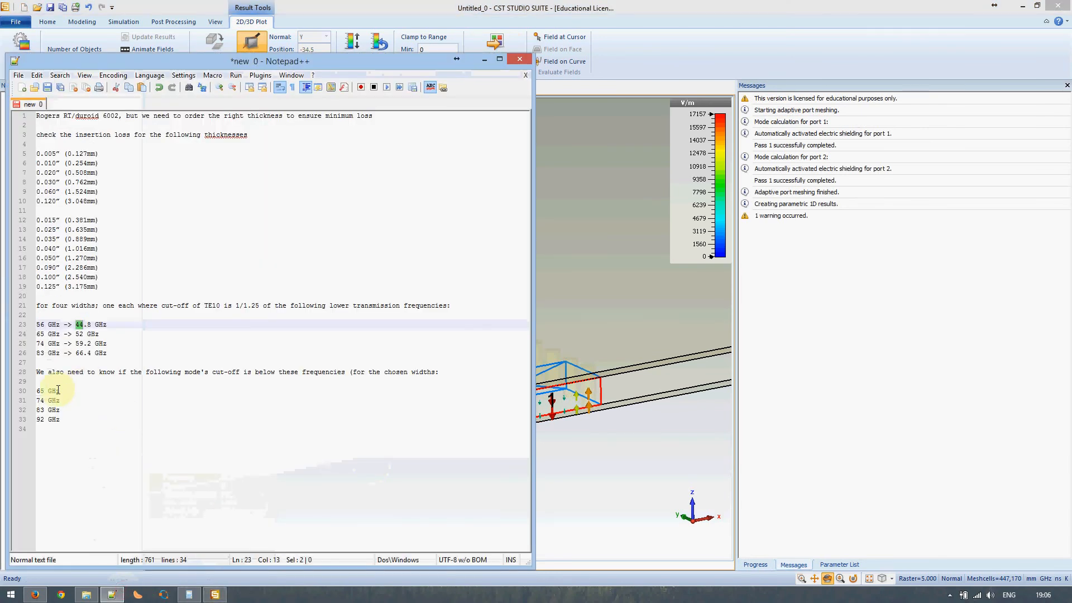
click(40, 390)
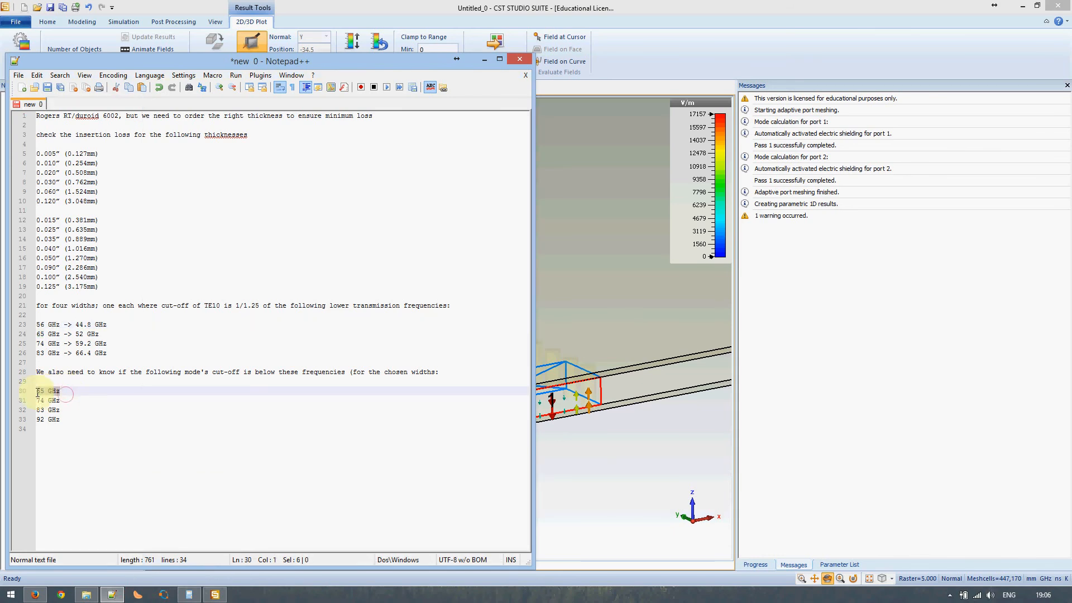
drag(60, 391, 36, 390)
click(124, 592)
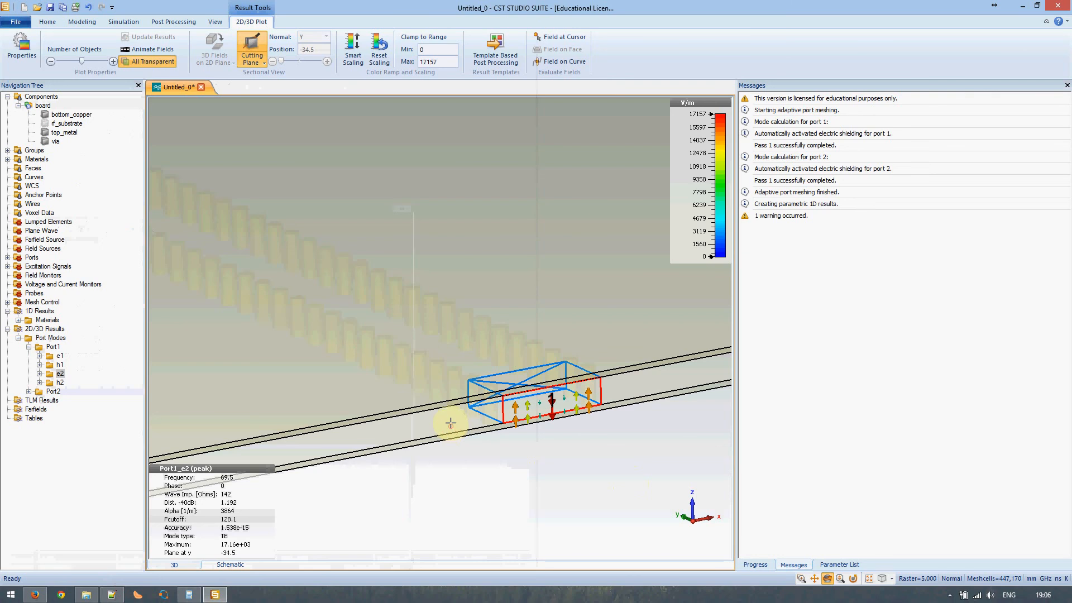
click(40, 97)
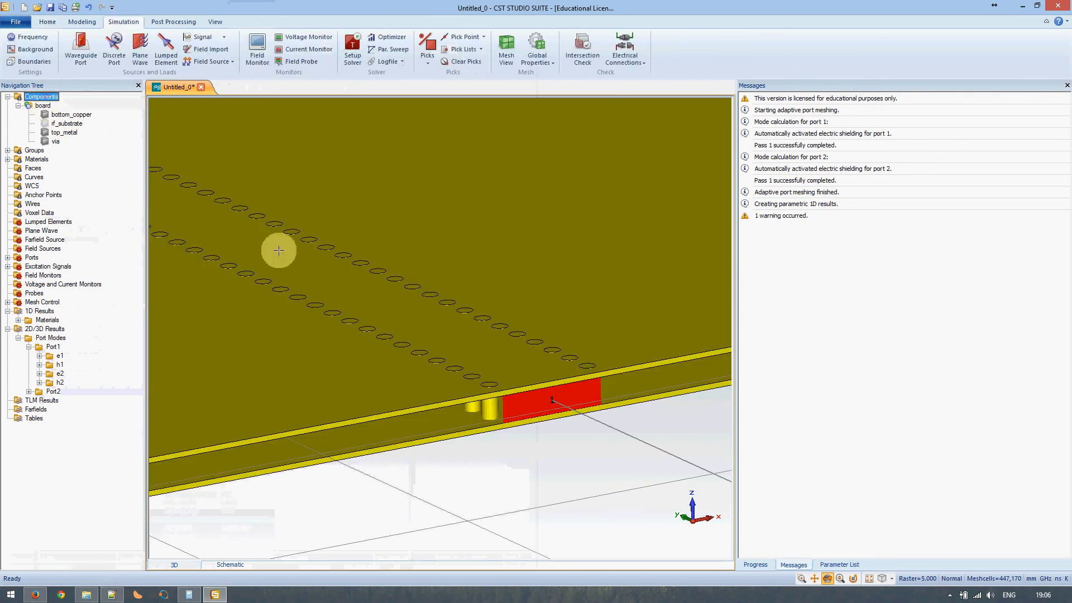
scroll(488, 357, down, 5)
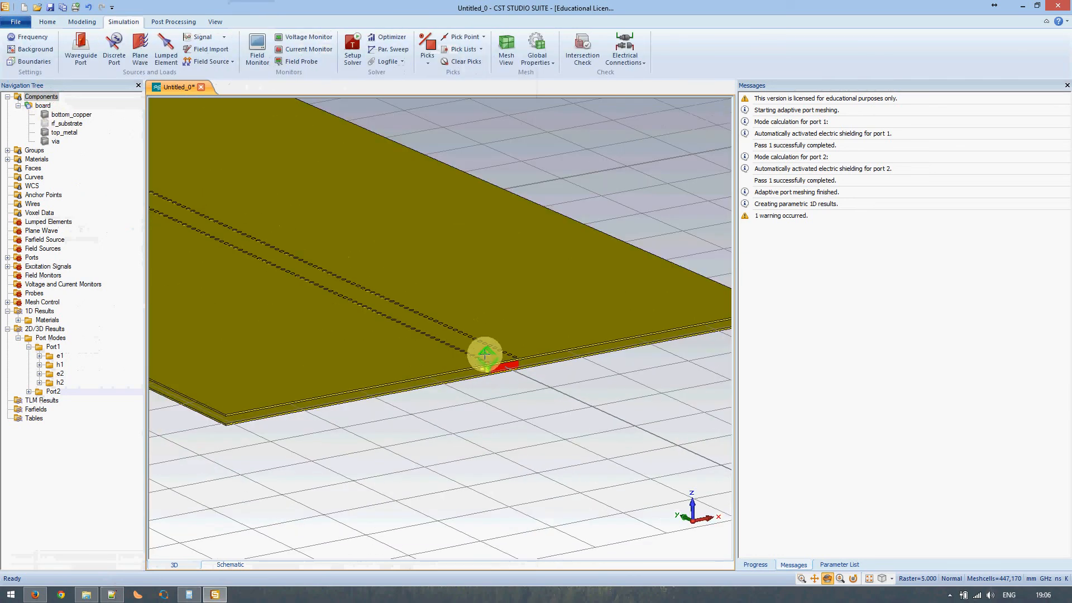
scroll(484, 348, down, 2)
scroll(484, 348, up, 4)
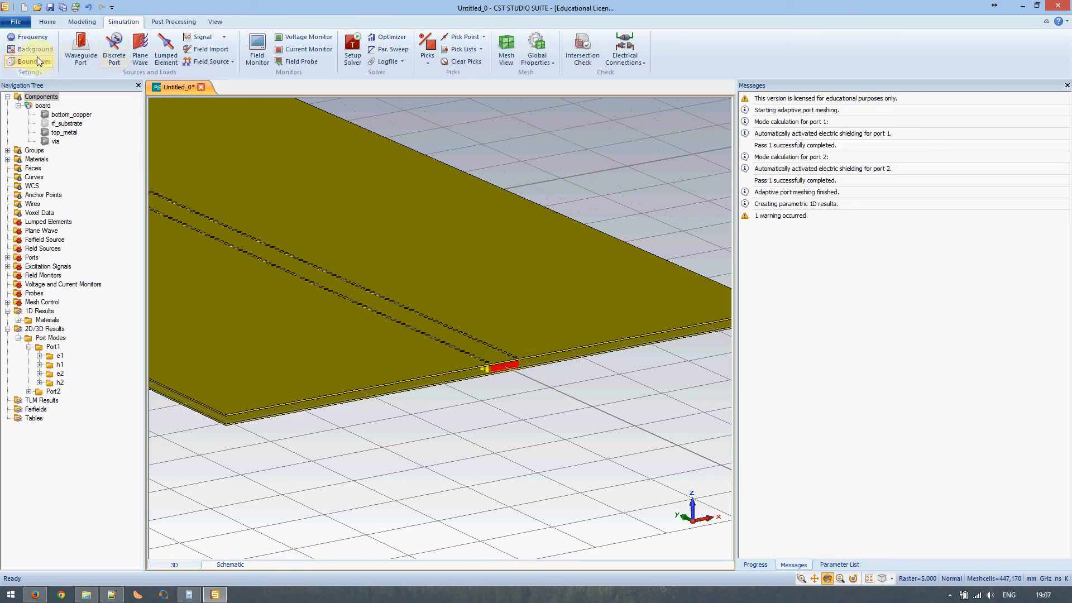
click(36, 37)
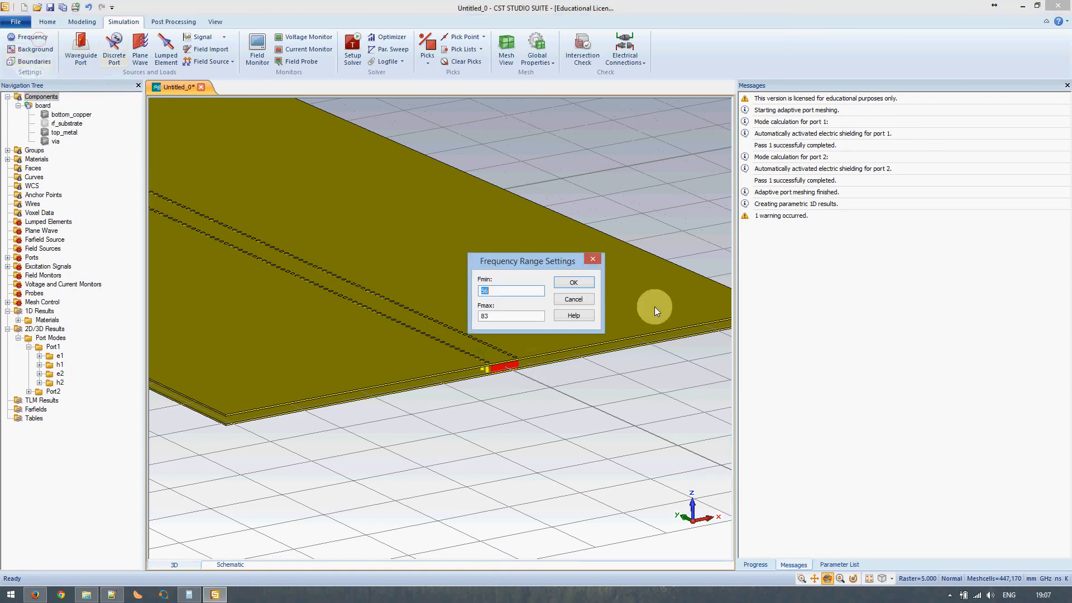
click(591, 299)
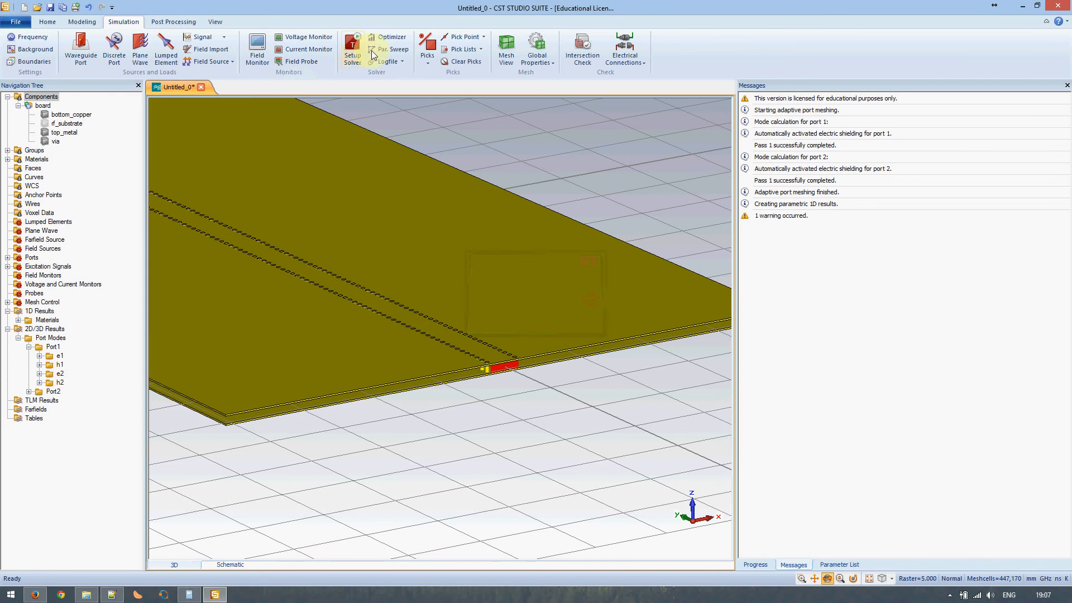
click(355, 48)
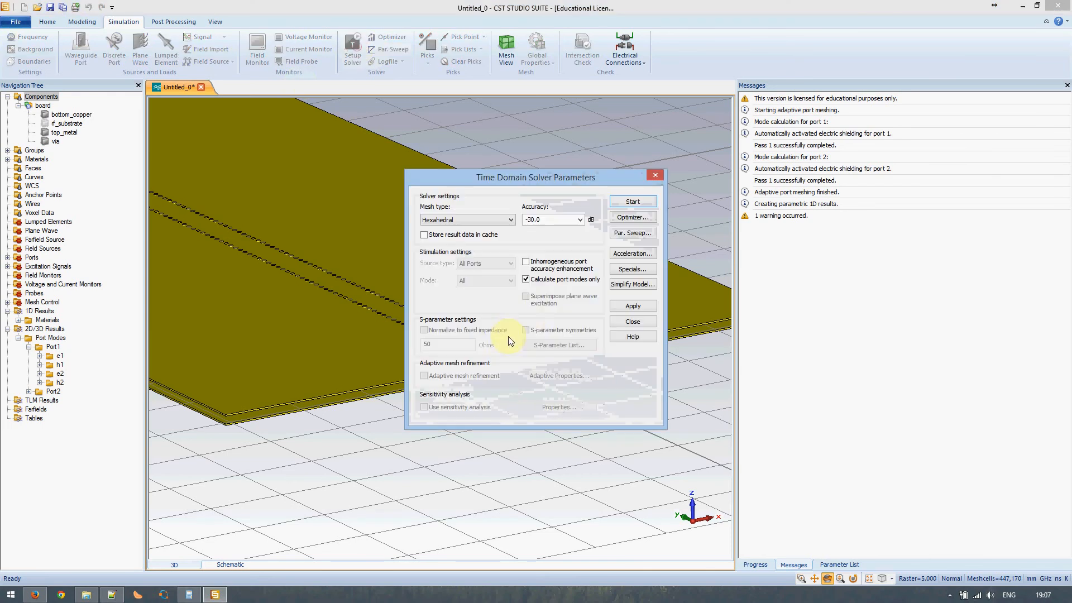
click(632, 321)
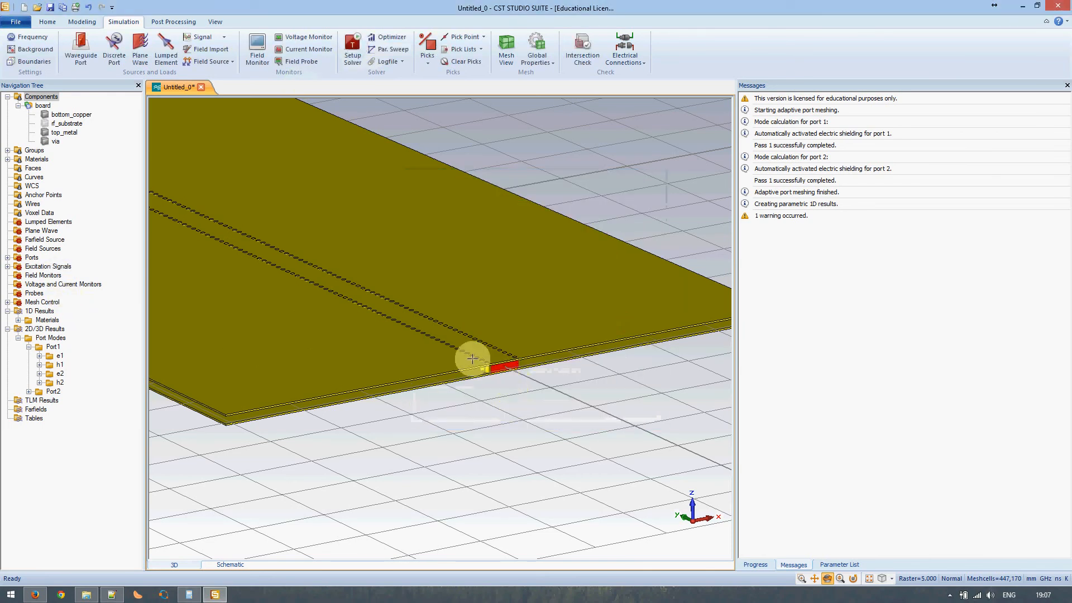
- Set port1 to 1 mode and accept deleting the existing results
click(7, 258)
click(48, 267)
right_click(48, 271)
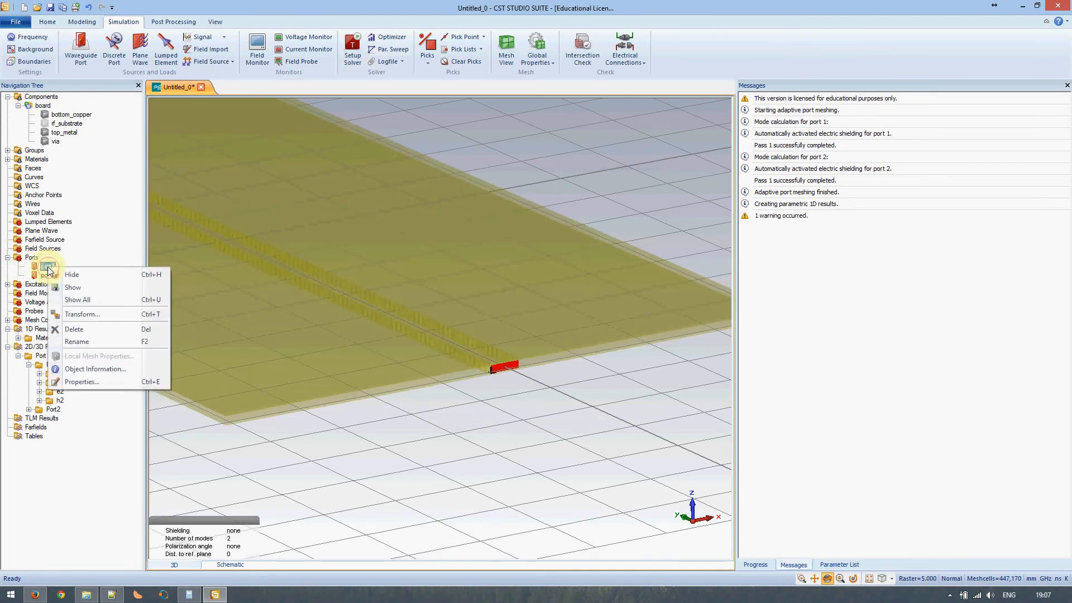
click(80, 381)
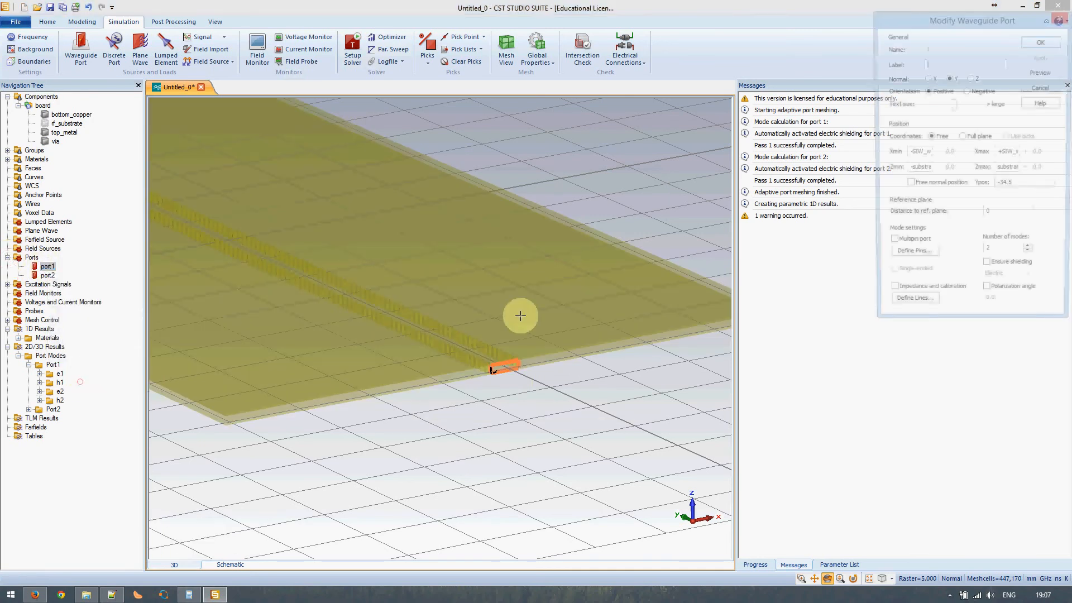
click(1030, 257)
click(1041, 41)
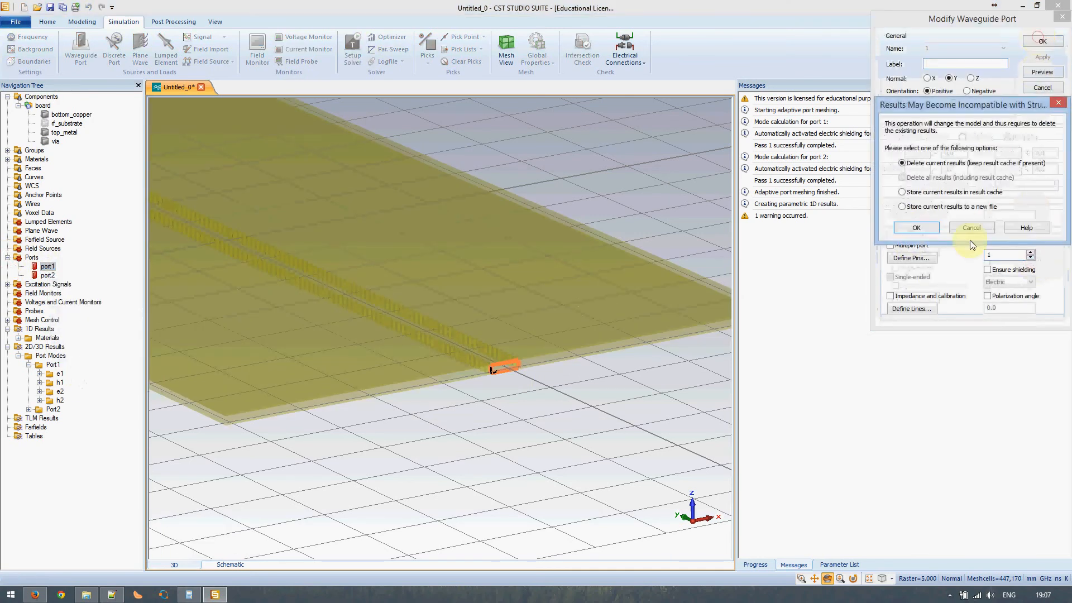
click(936, 230)
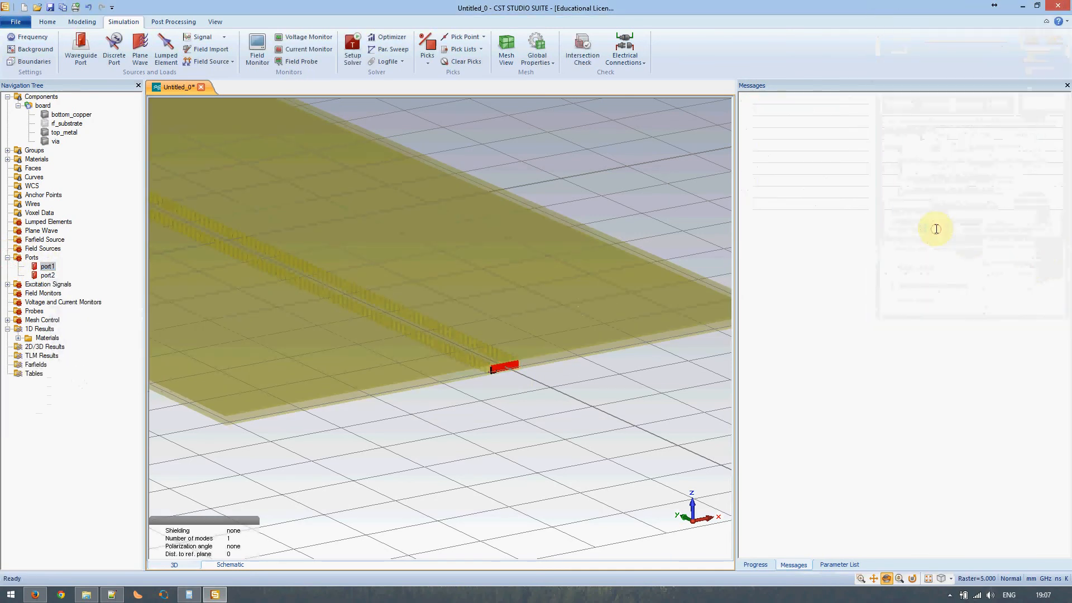
- Set port2 to 1 mode as well
right_click(48, 279)
click(76, 398)
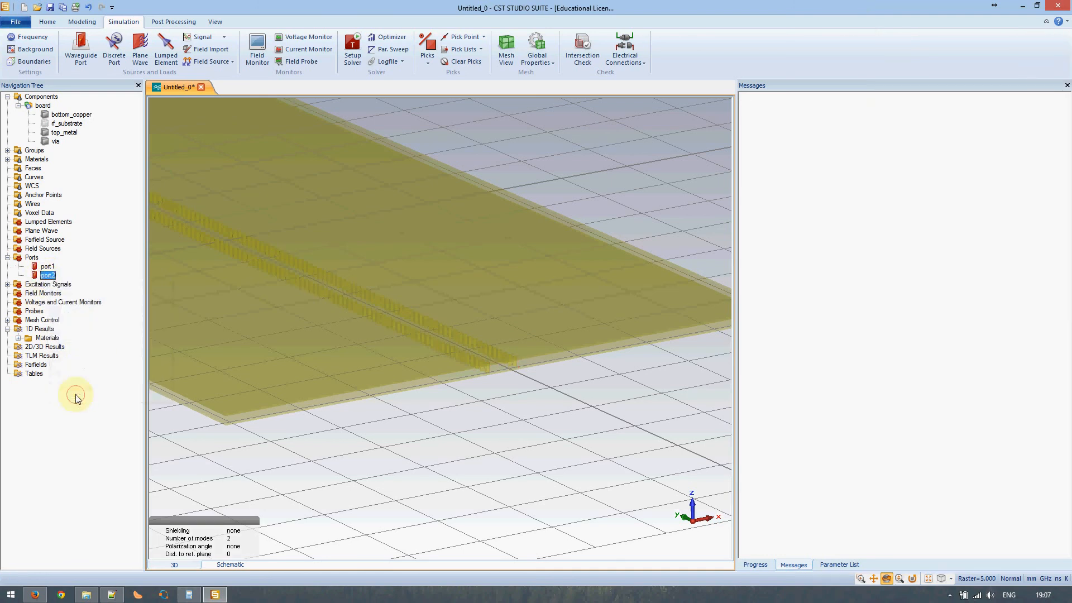
click(1029, 258)
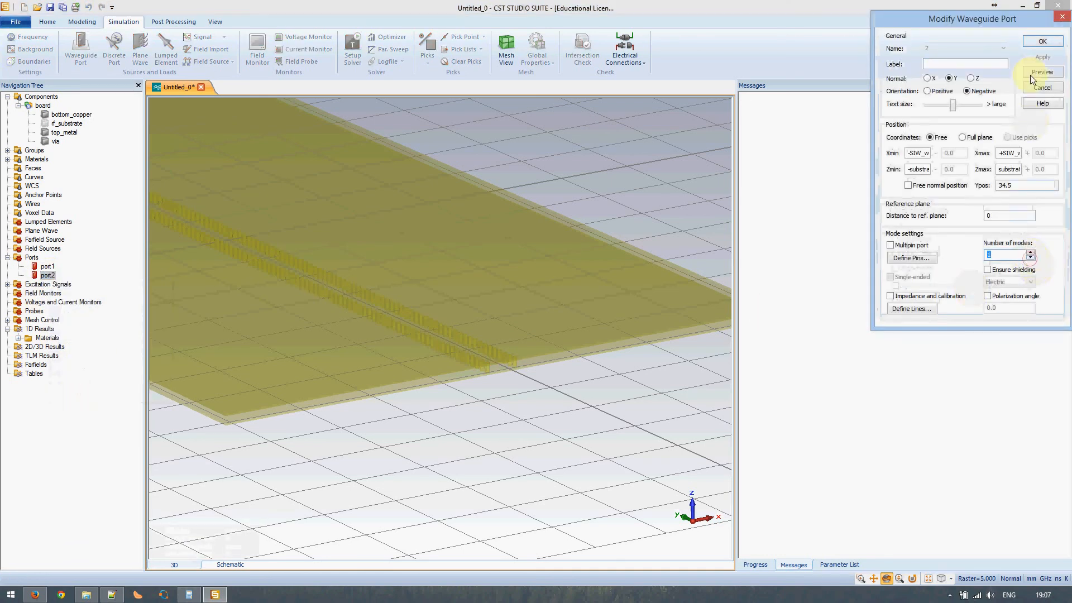
click(1039, 87)
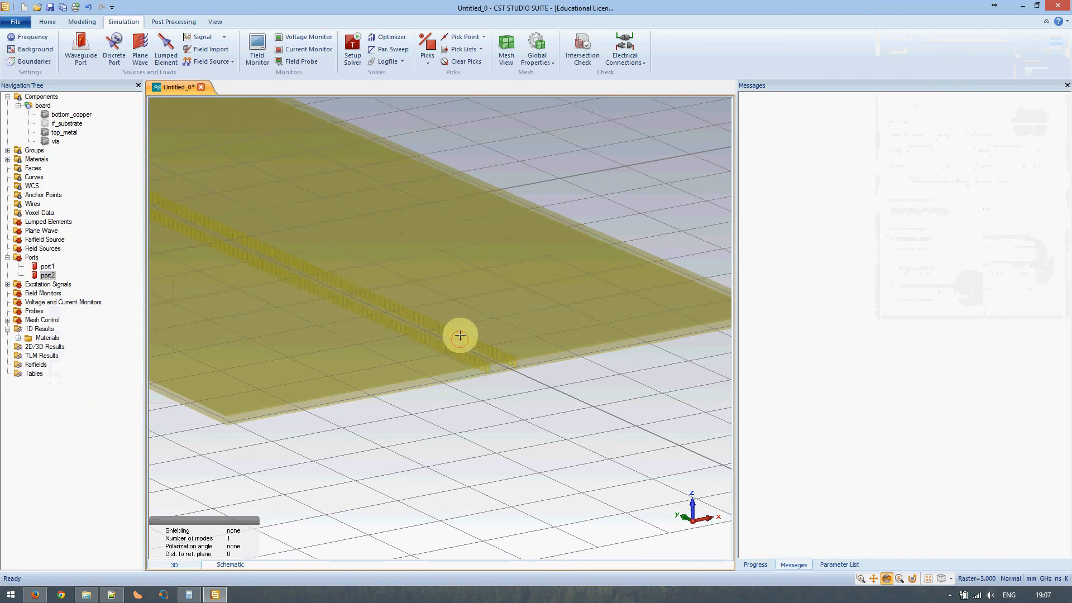
drag(466, 340, 443, 338)
scroll(442, 337, down, 5)
middle_drag(359, 294, 413, 337)
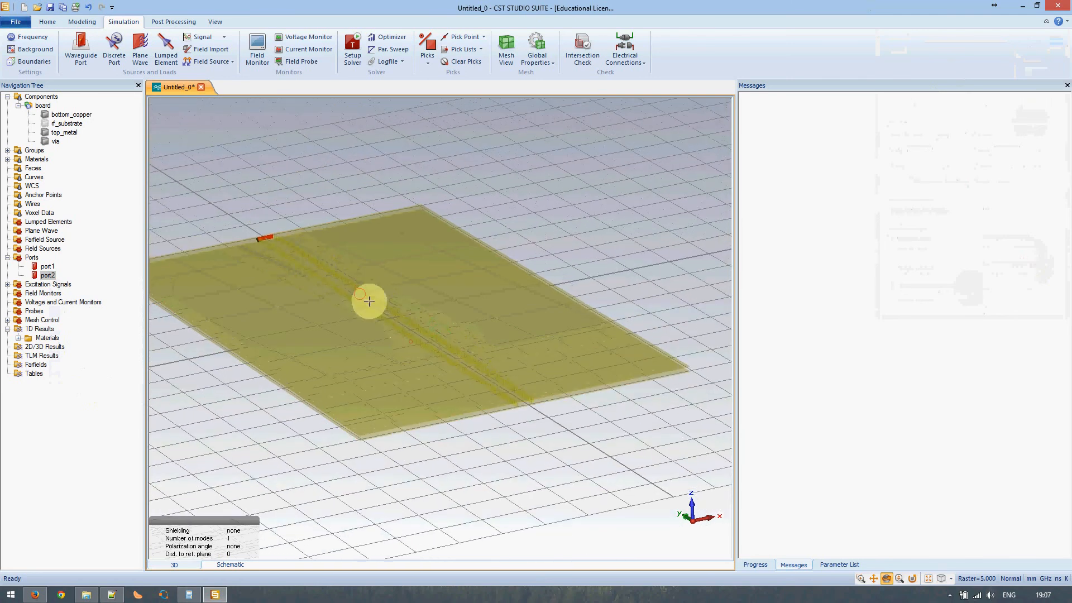
click(41, 96)
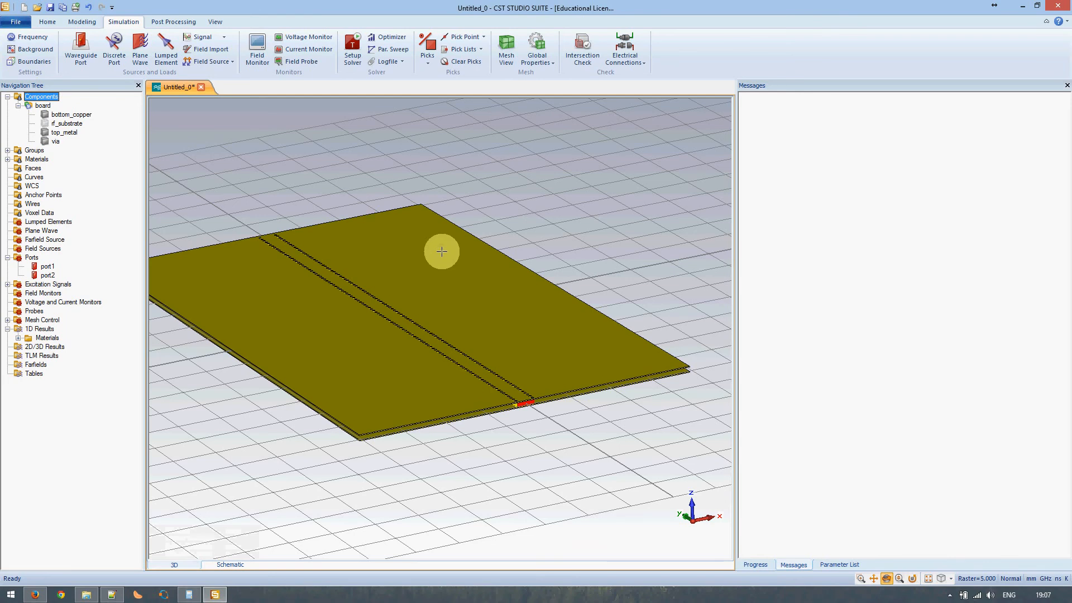
- Start a full time-domain solver run with 'Calculate port modes only' unchecked, then inspect the mesh
click(353, 55)
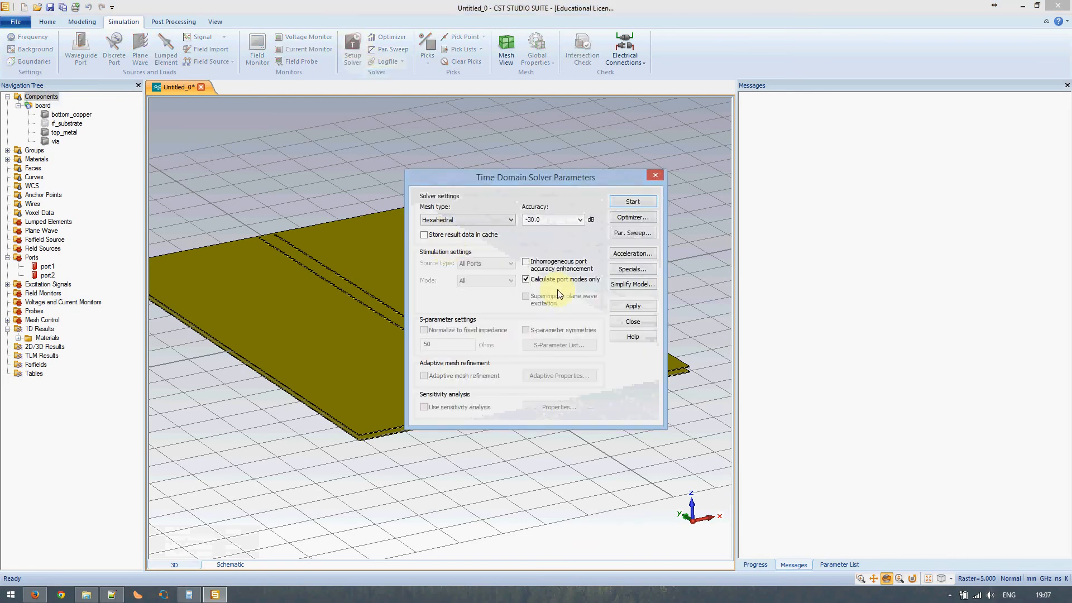
click(550, 280)
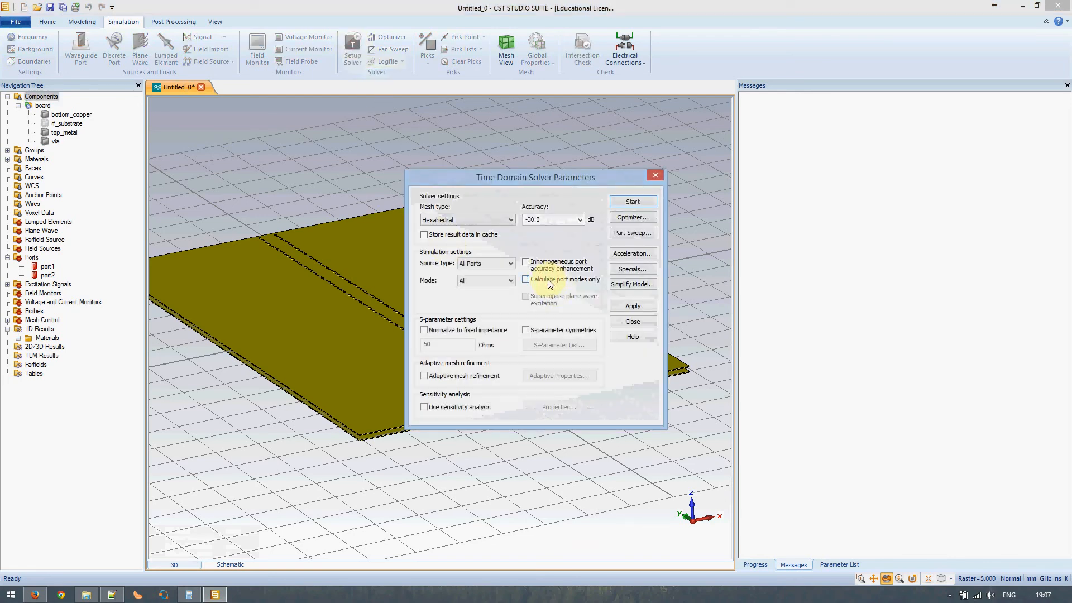
click(632, 202)
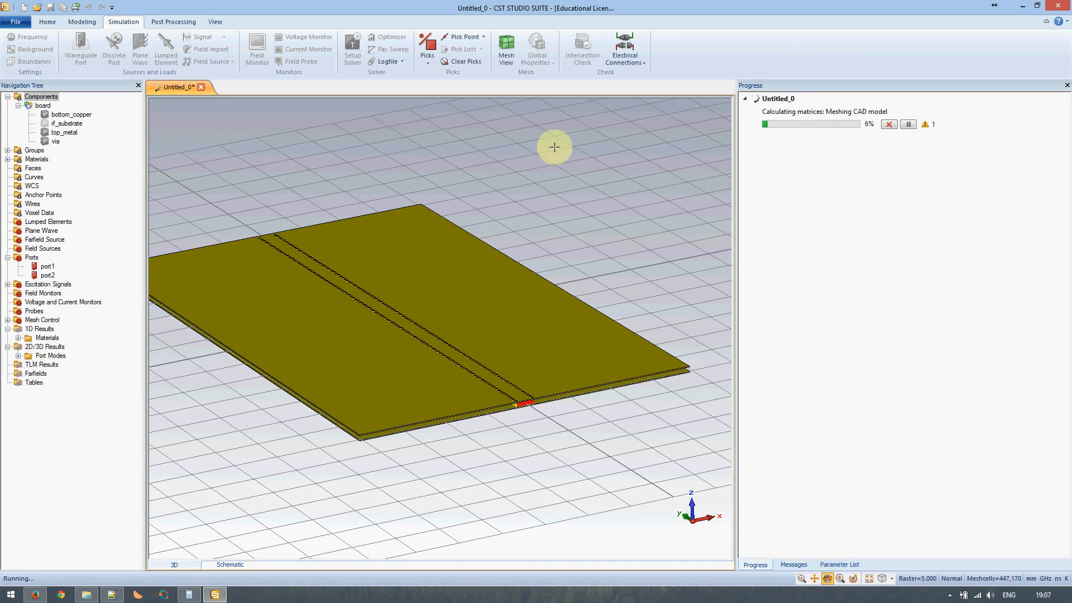
click(505, 55)
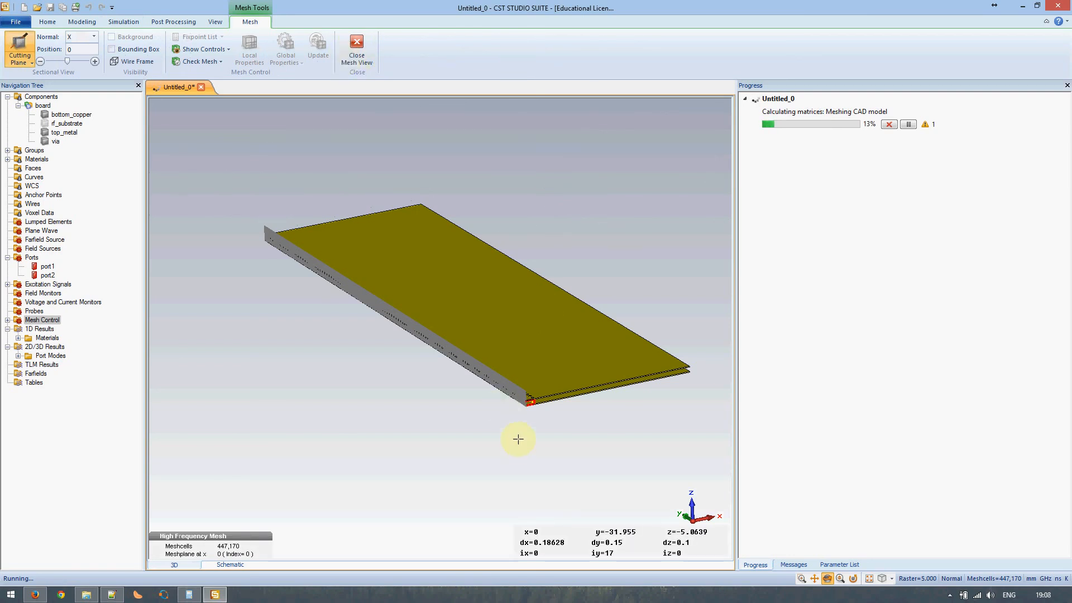
mouse_move(517, 395)
mouse_down()
mouse_move(568, 392)
mouse_move(548, 378)
mouse_move(651, 393)
mouse_up()
scroll(522, 395, up, 7)
scroll(522, 395, down, 14)
scroll(539, 374, down, 6)
drag(594, 356, 571, 371)
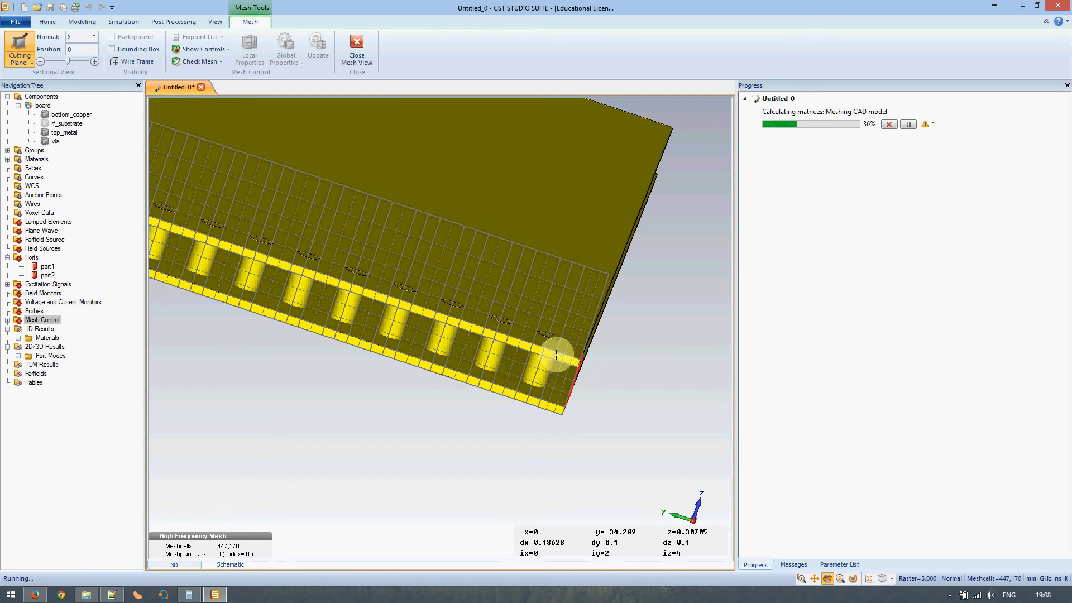
scroll(557, 355, up, 5)
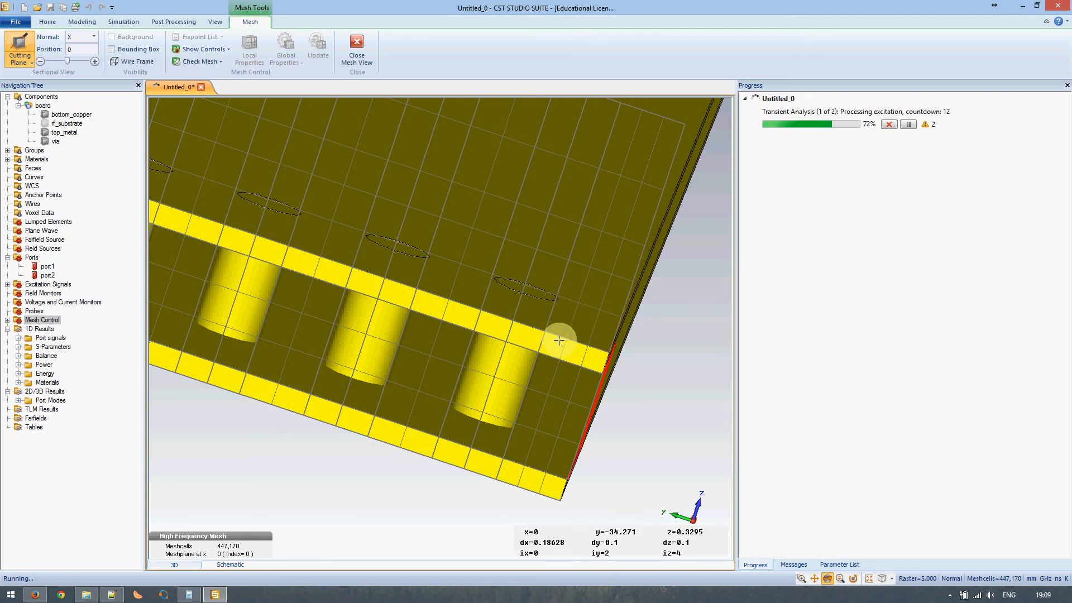
scroll(558, 340, down, 3)
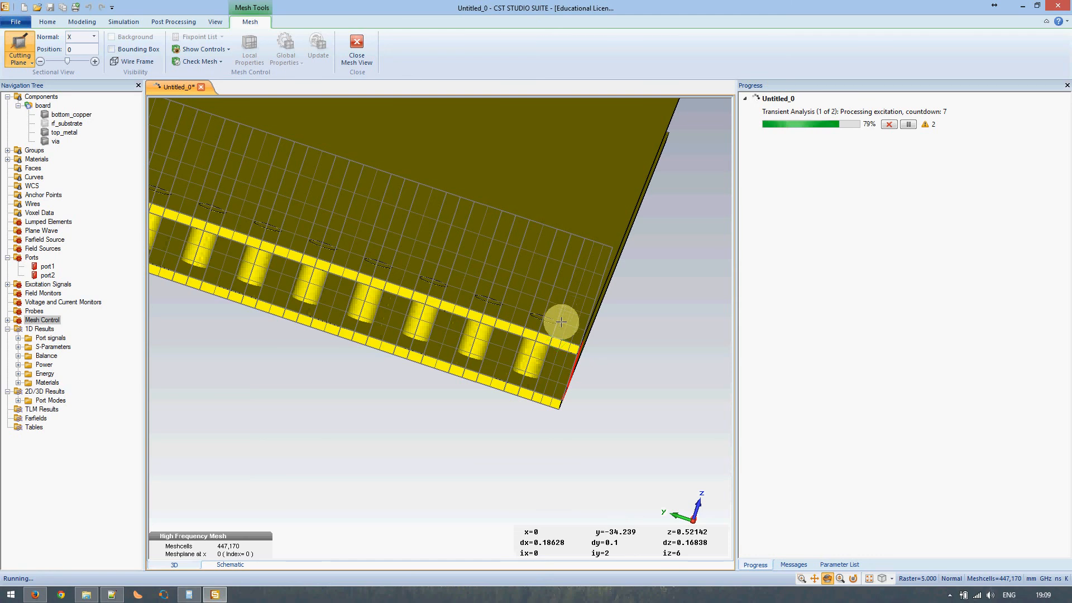
drag(557, 319, 455, 359)
scroll(468, 345, down, 3)
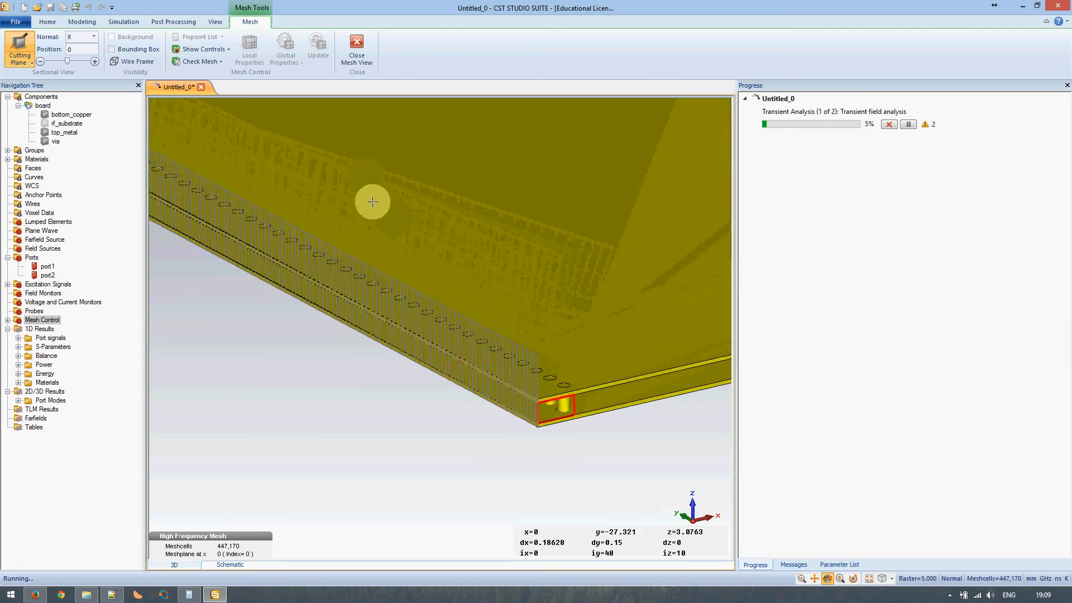
click(356, 48)
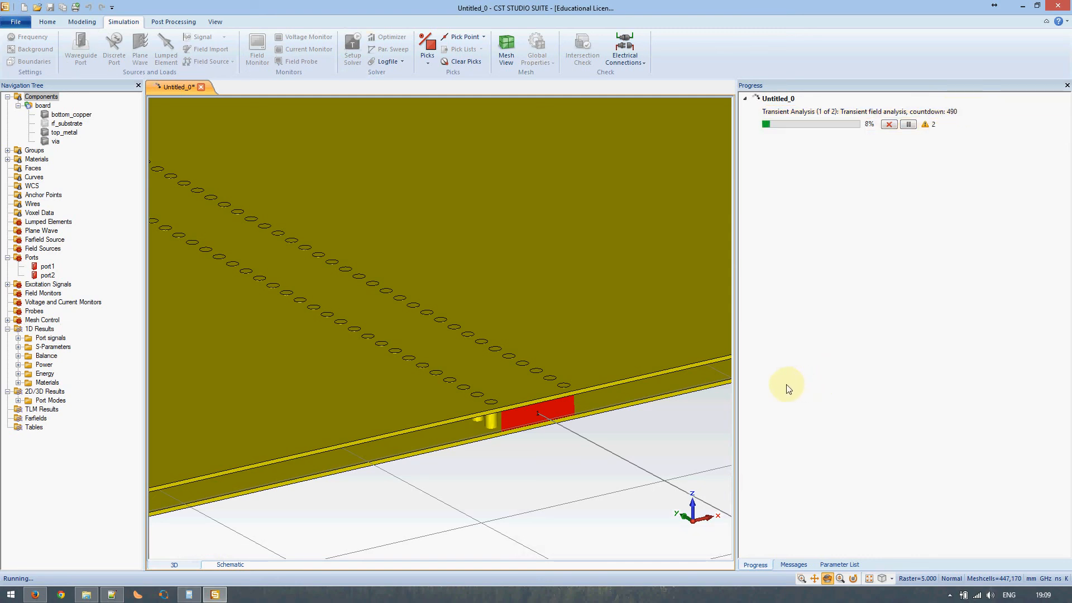
right_click(495, 590)
click(526, 552)
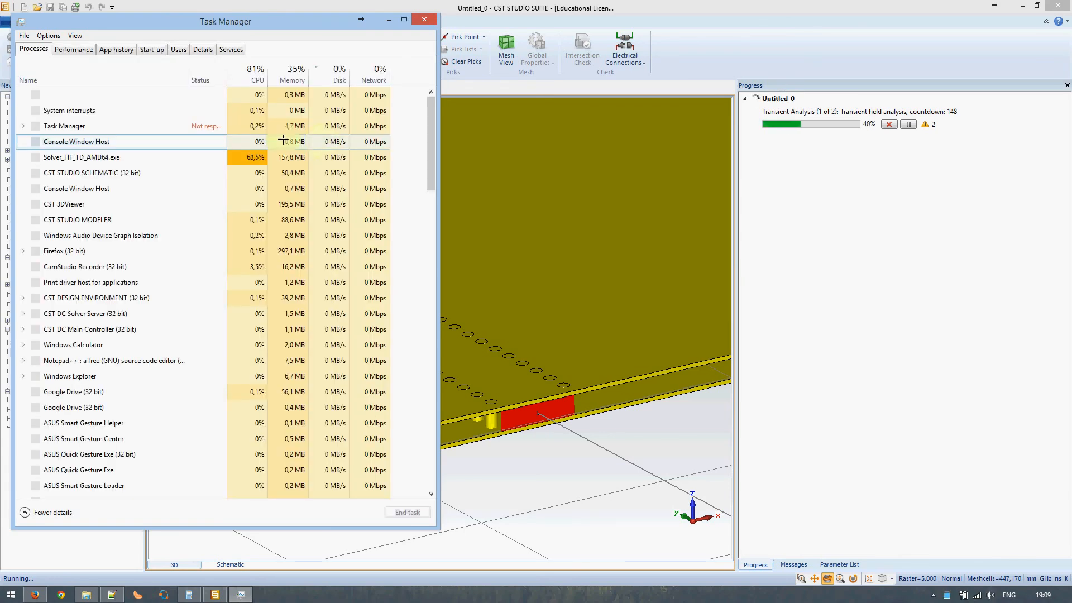
click(84, 52)
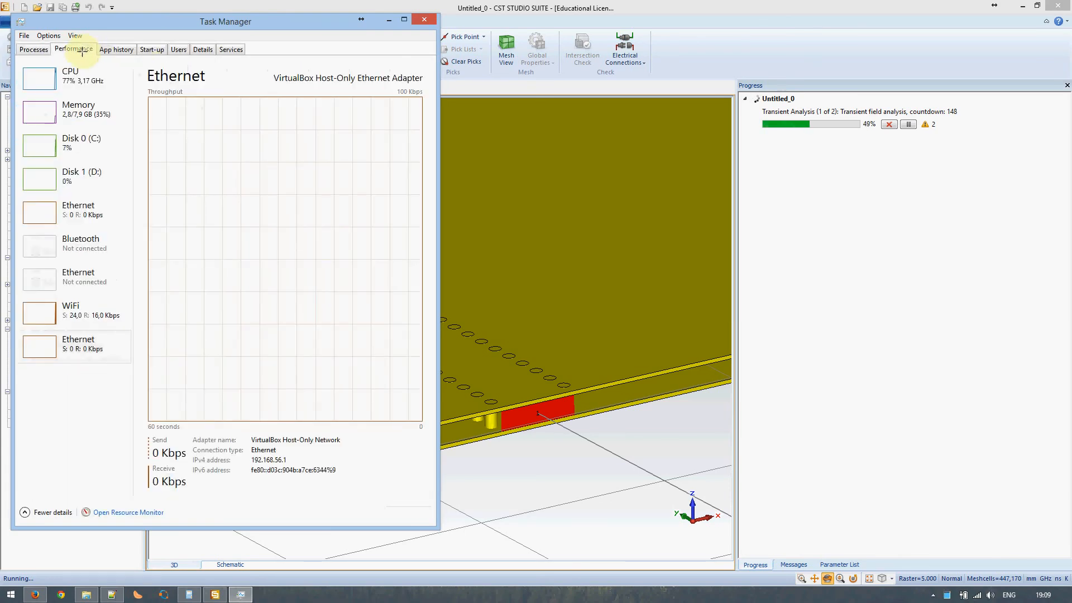
click(63, 74)
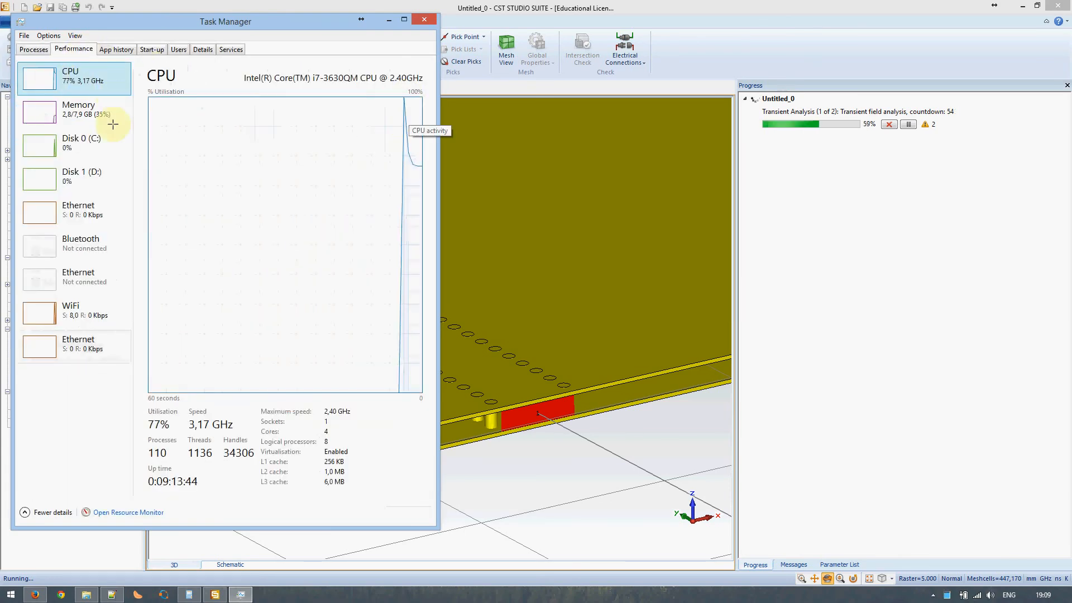
click(33, 49)
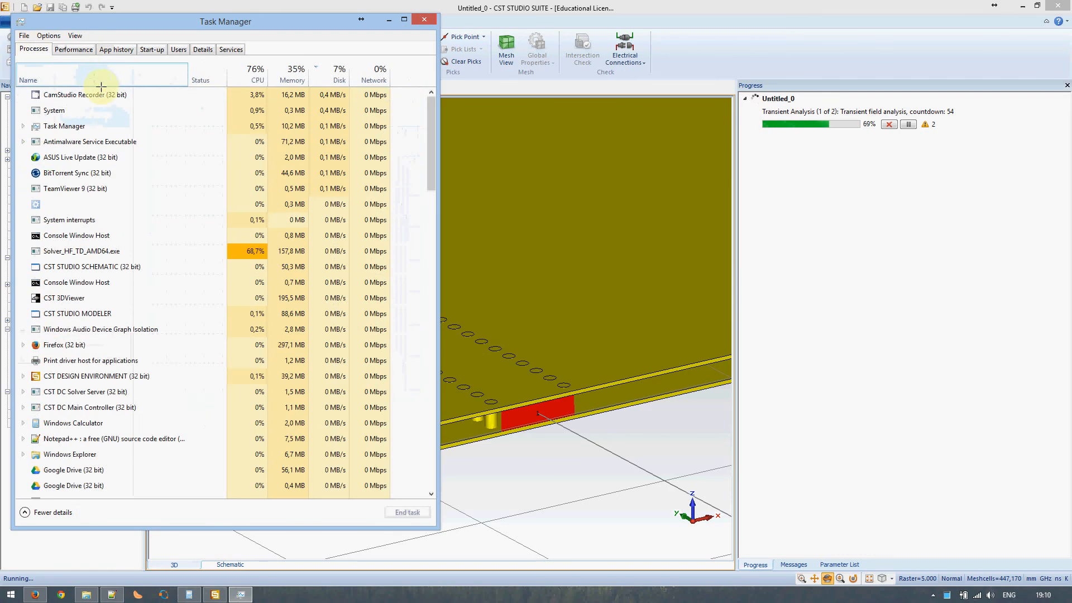
click(257, 73)
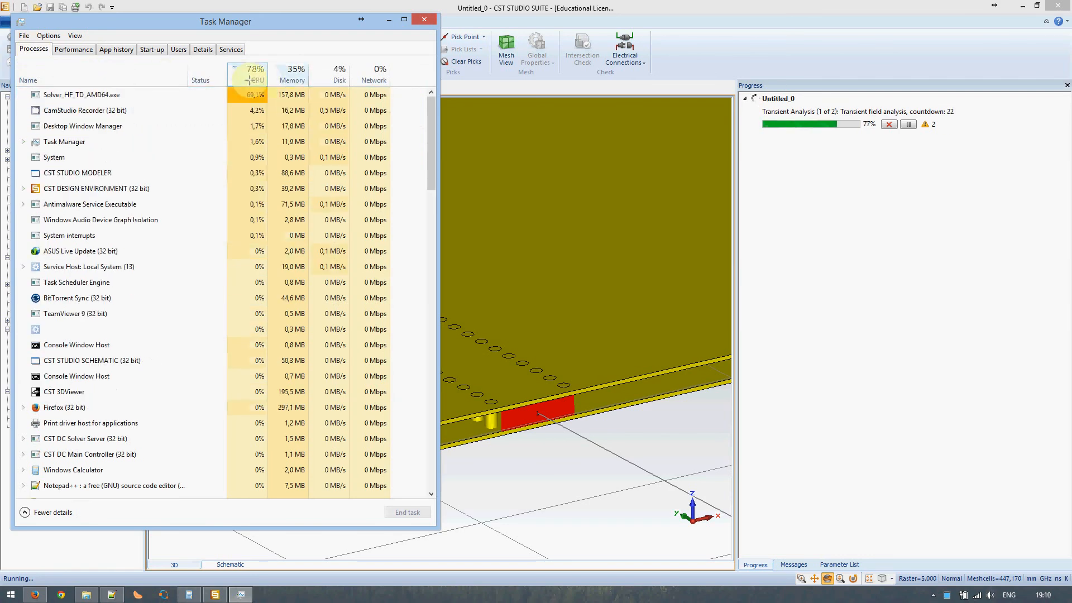
click(84, 95)
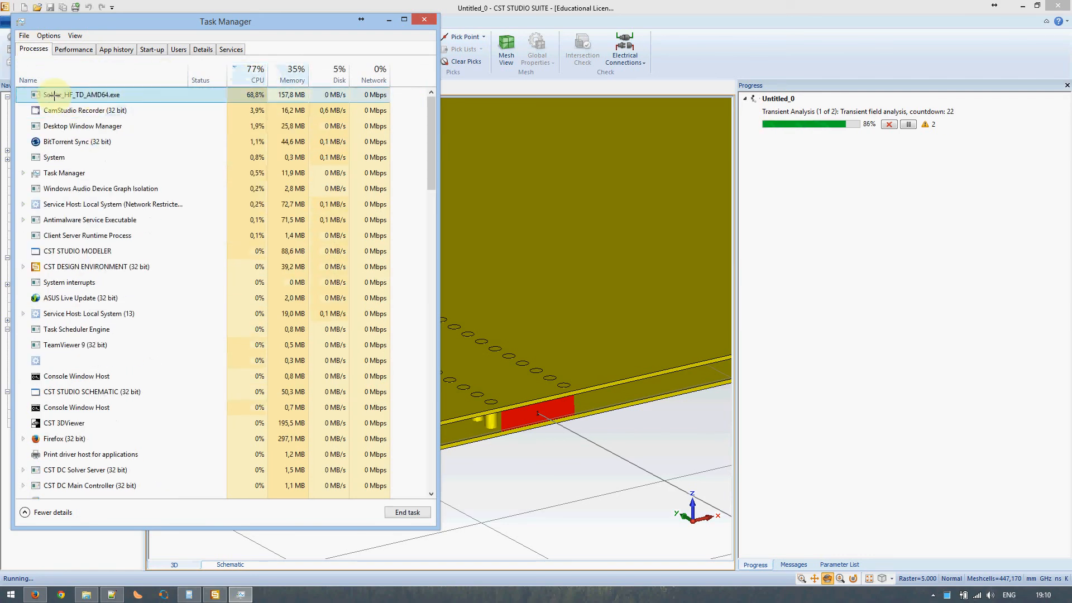
click(423, 20)
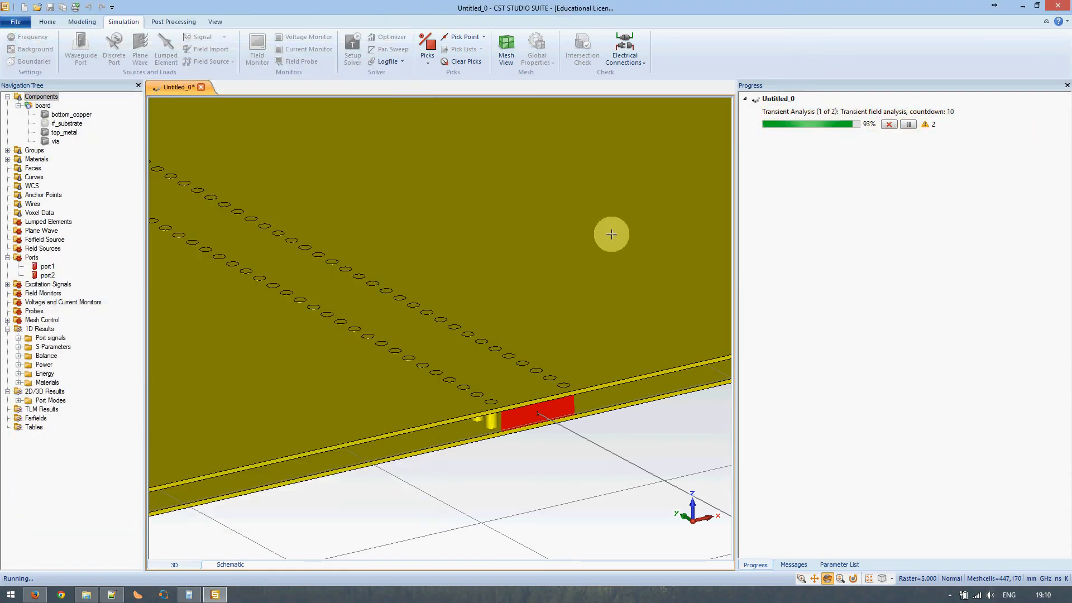
scroll(356, 295, down, 4)
scroll(356, 293, up, 6)
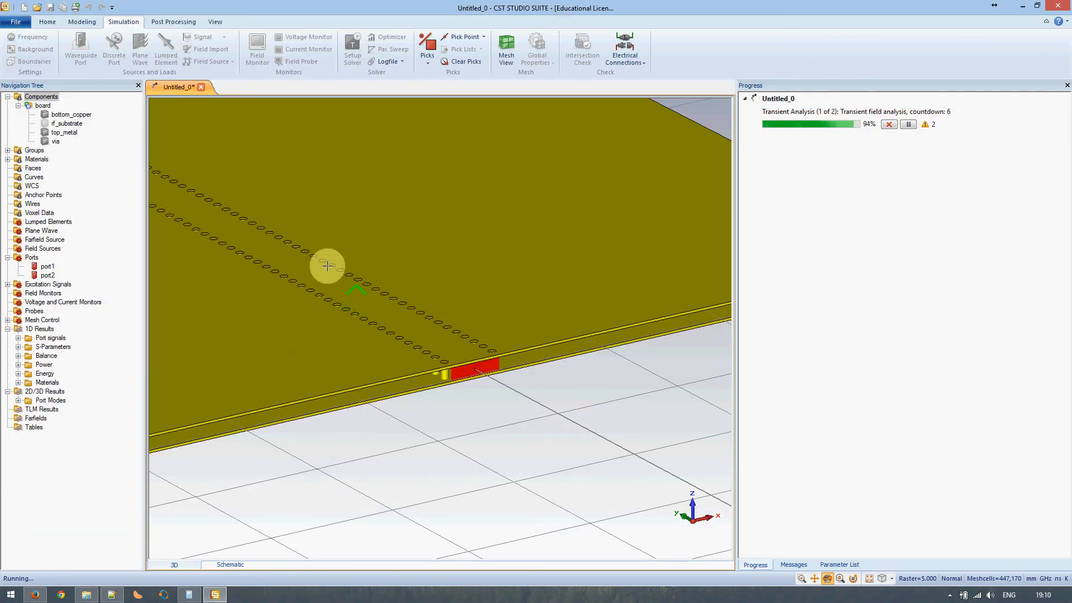
middle_drag(327, 277, 495, 380)
scroll(408, 338, down, 4)
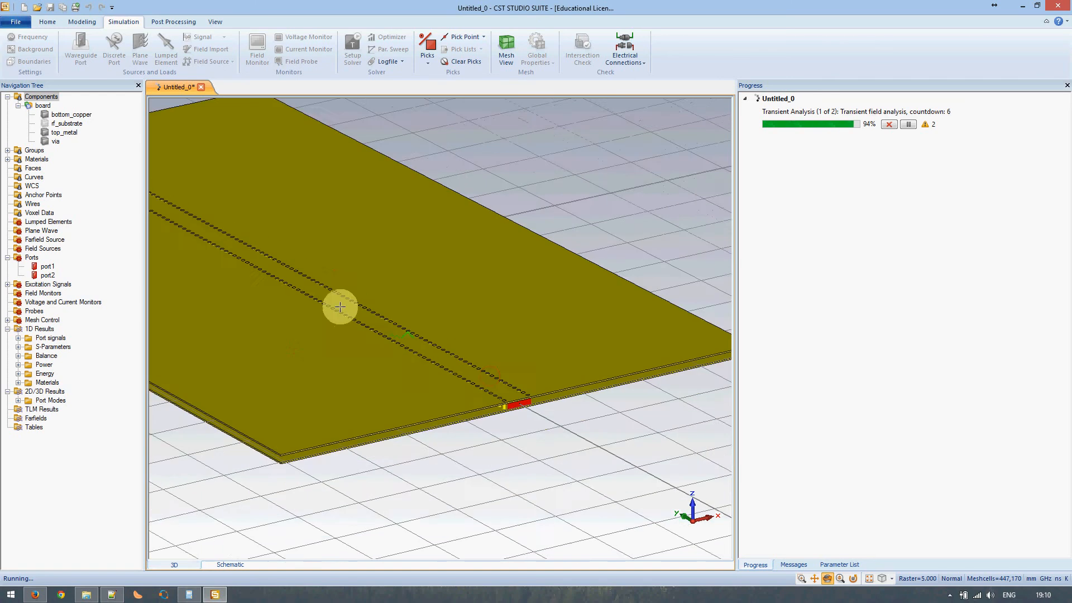
middle_drag(308, 258, 460, 317)
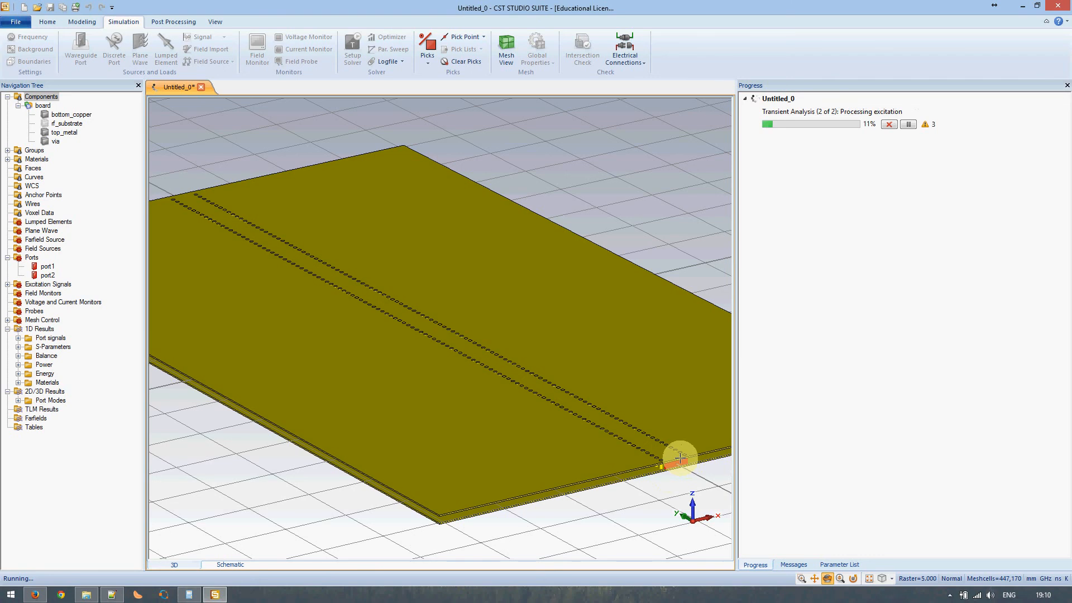
scroll(675, 461, up, 3)
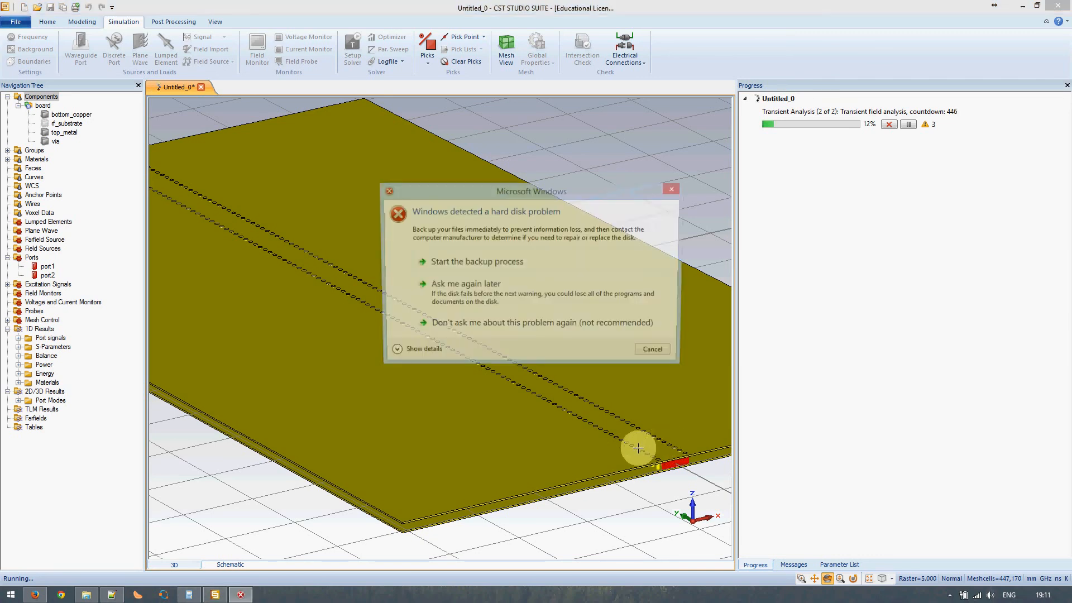
- Cancel the Windows hard-disk warning so the transient solver can finish
click(657, 353)
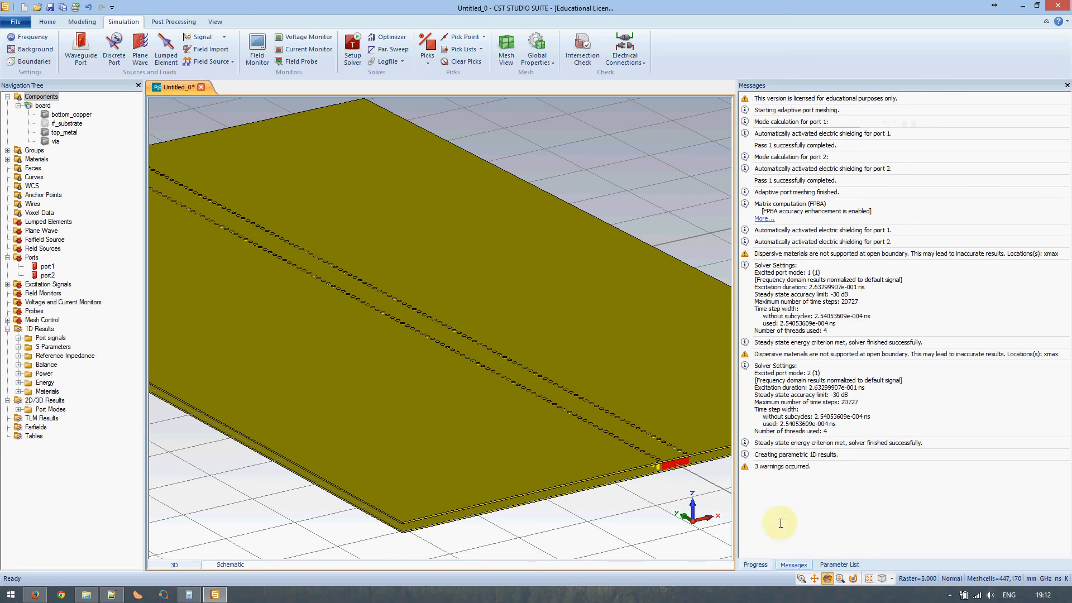
- Show the Parameter List and review SIW_width, metal_thickness and substrate_length
click(754, 565)
click(839, 564)
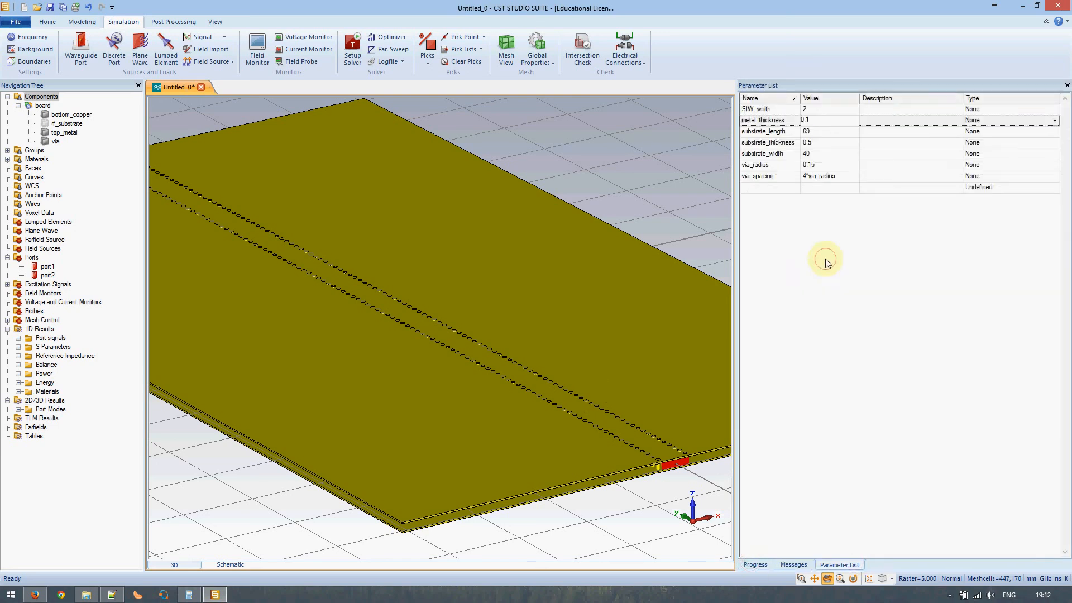
click(806, 120)
click(826, 110)
click(826, 131)
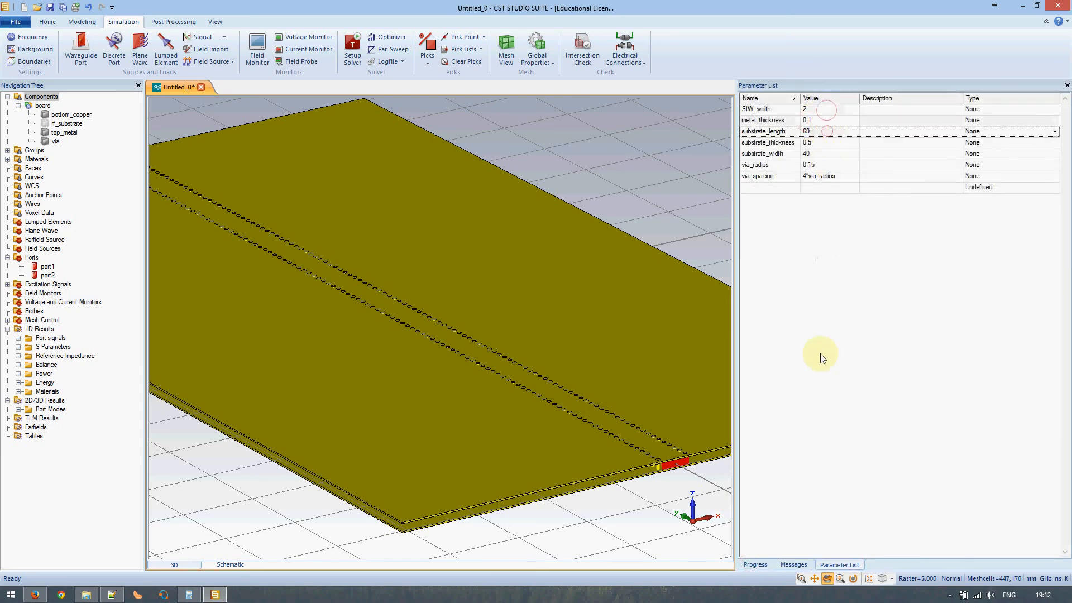
- Plot port signals i1, o1,1 and o2,1 individually and together, then the S-parameters in dB
click(40, 328)
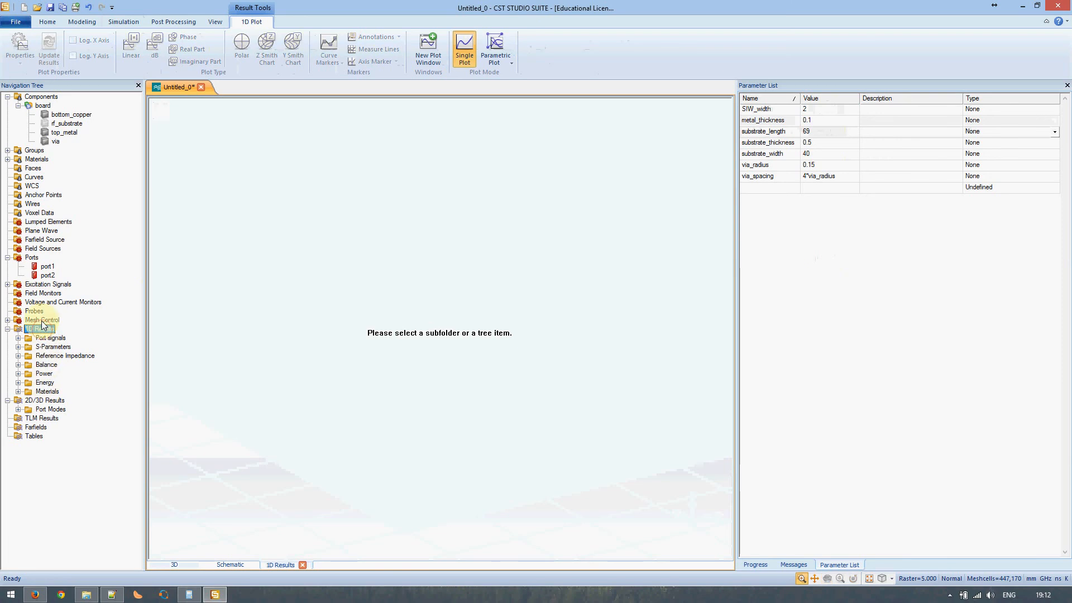
click(50, 338)
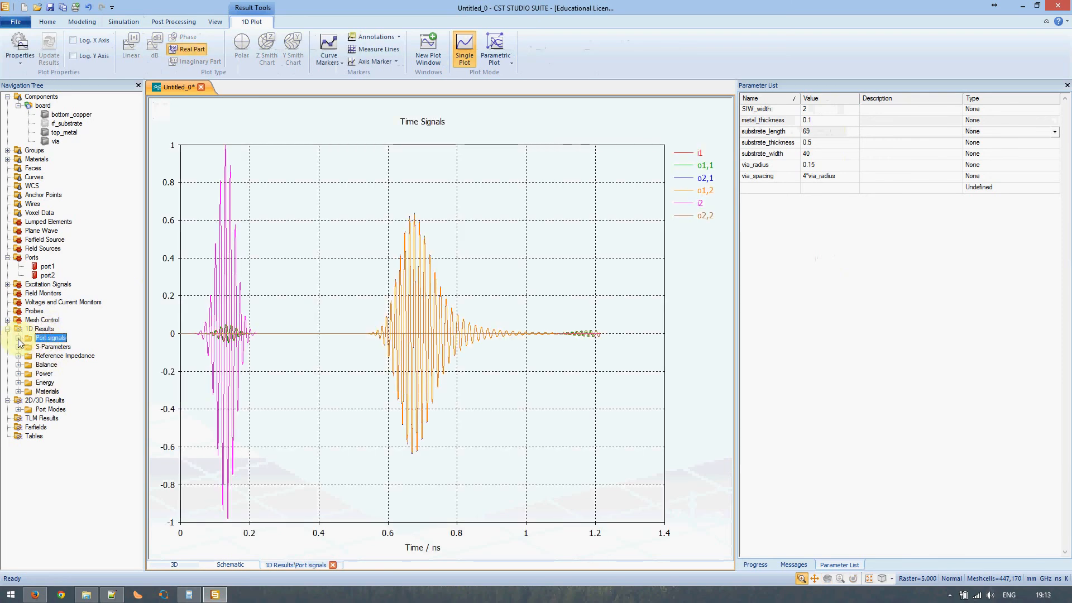
click(19, 338)
click(48, 346)
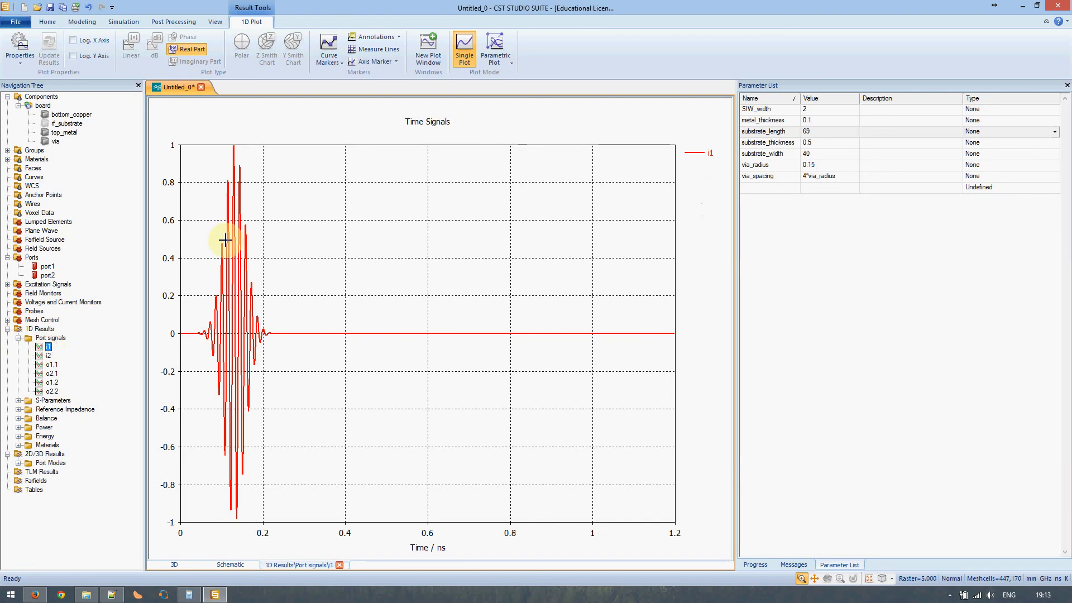
click(53, 365)
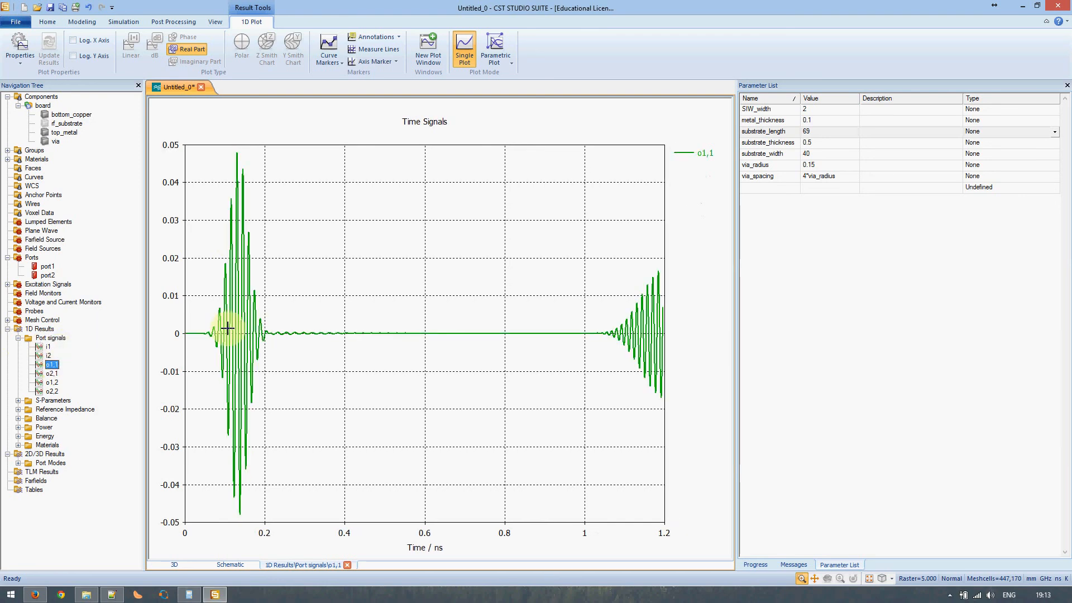
click(52, 374)
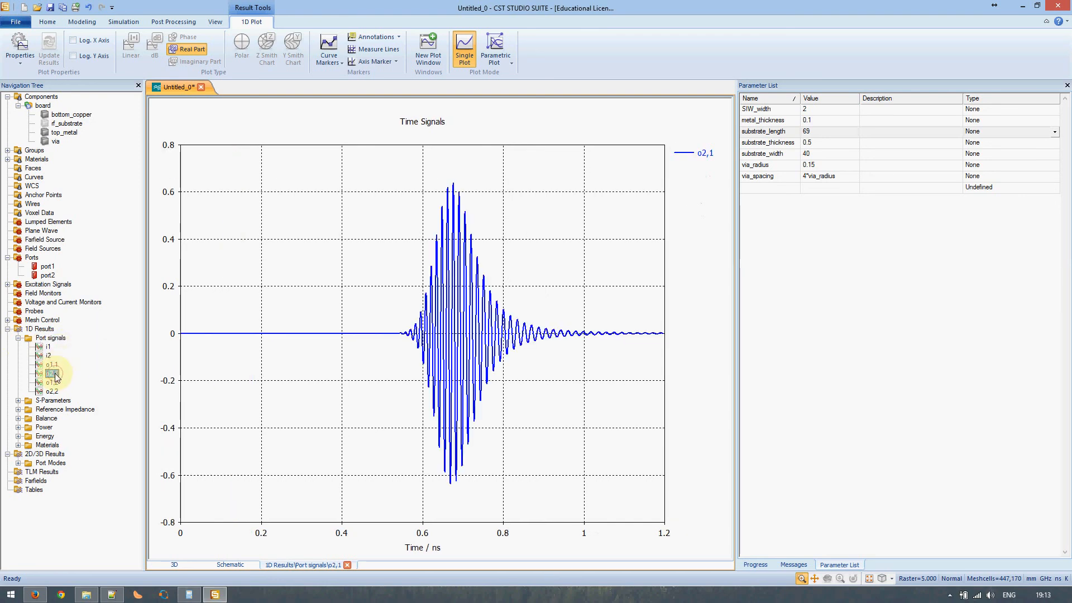
click(50, 338)
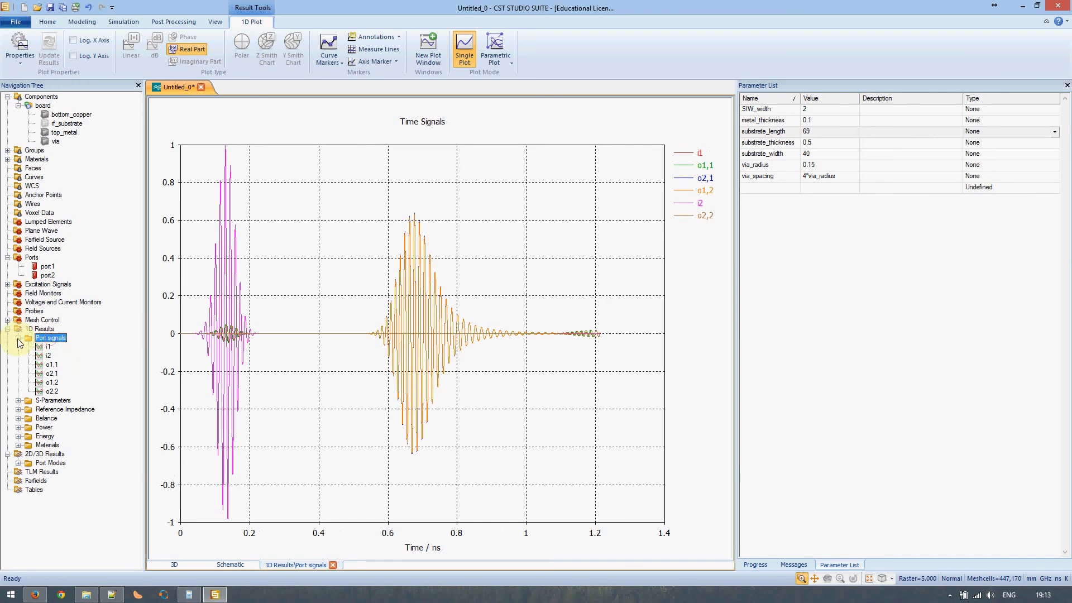
click(18, 338)
click(45, 347)
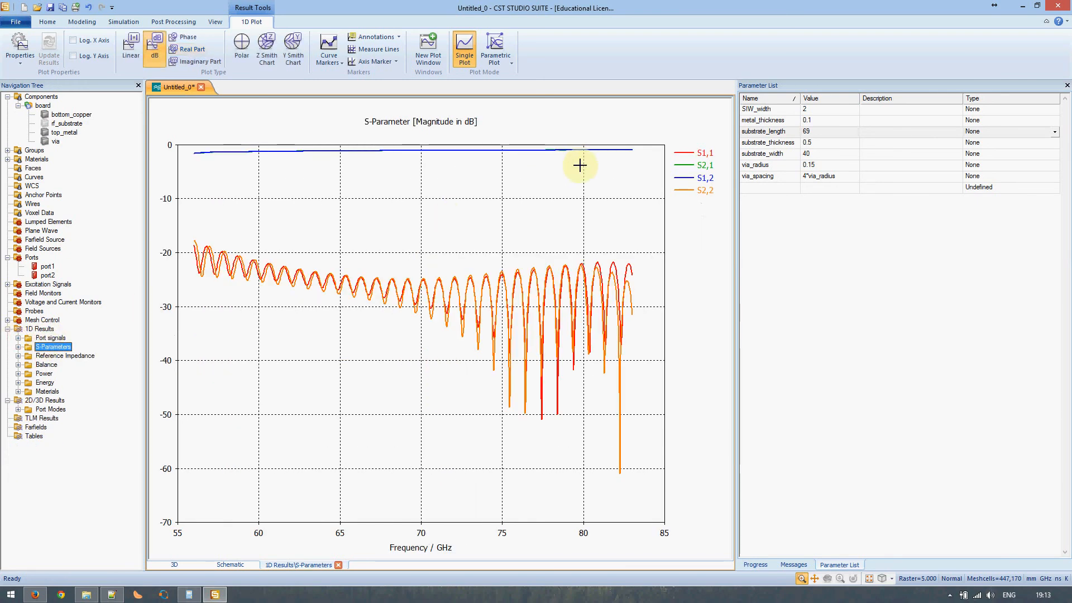
- Highlight the S2,1, S1,2 and finally S1,1 curves in the S-parameter legend
click(708, 166)
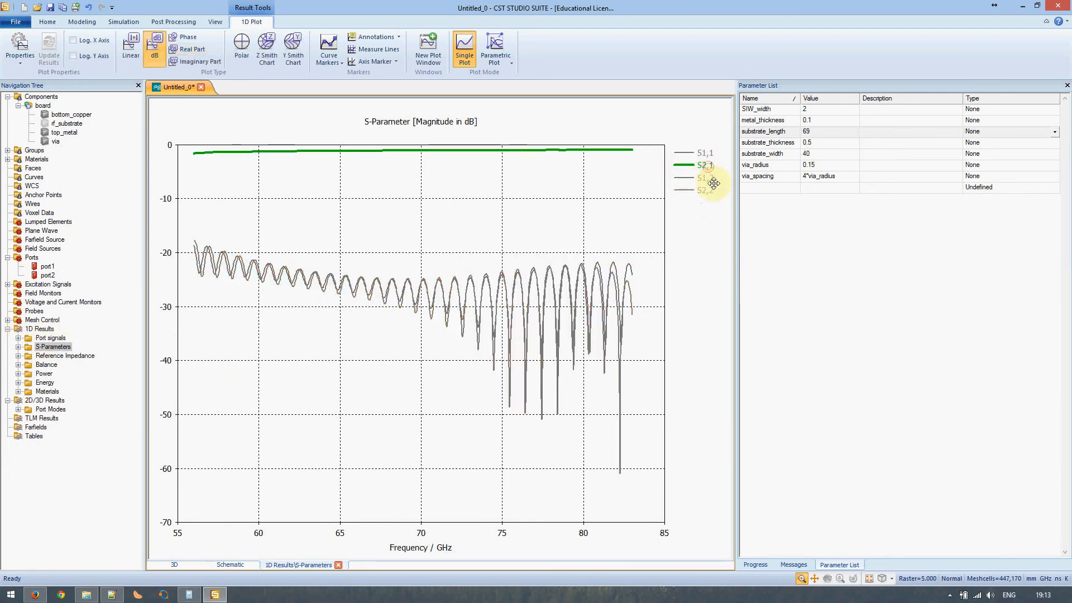
click(696, 178)
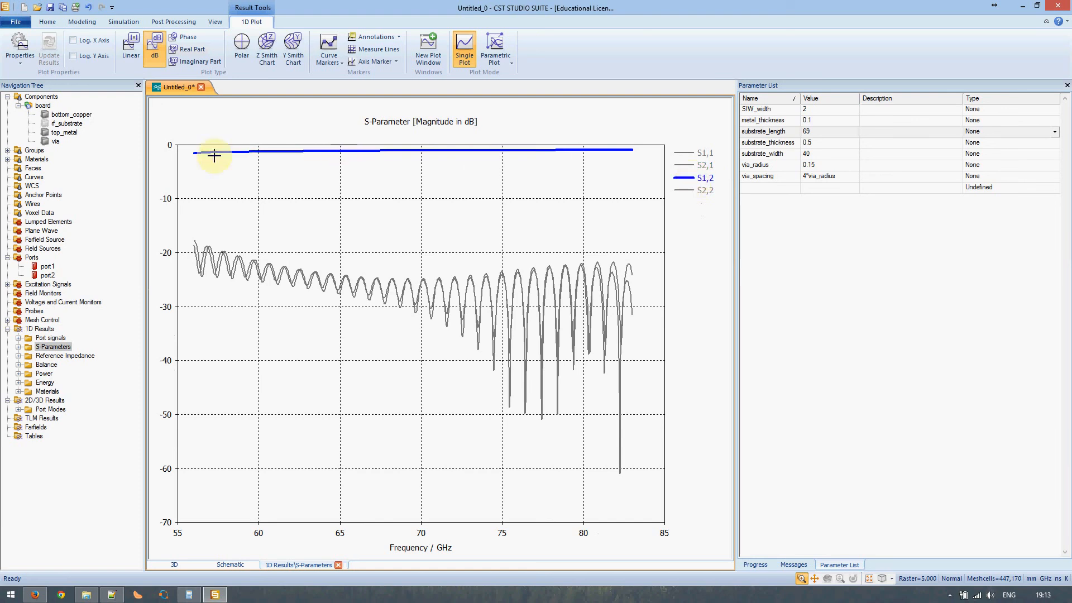
click(694, 164)
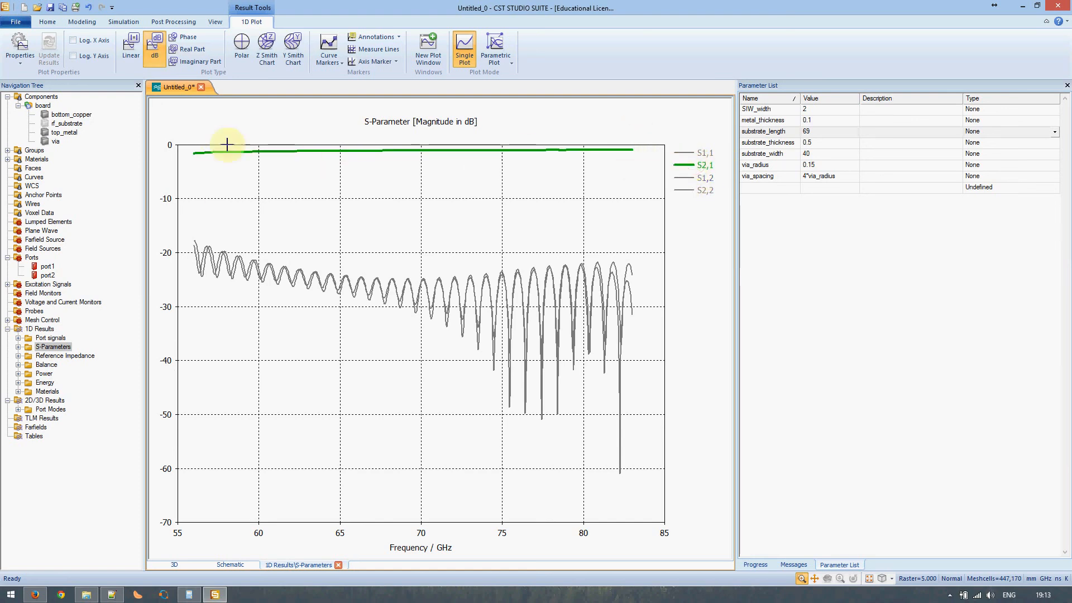
click(701, 178)
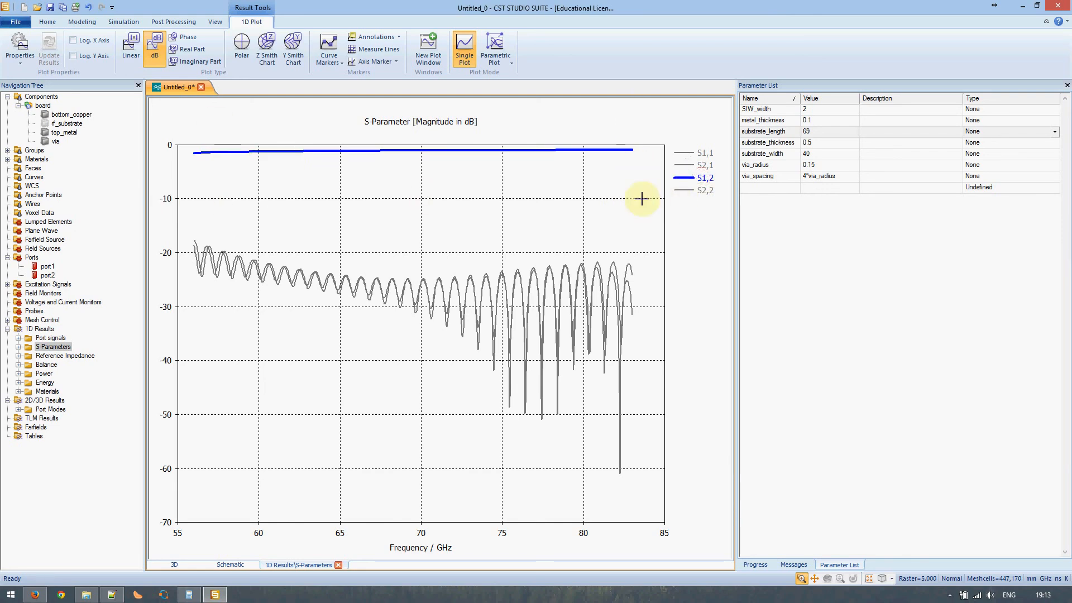
click(701, 152)
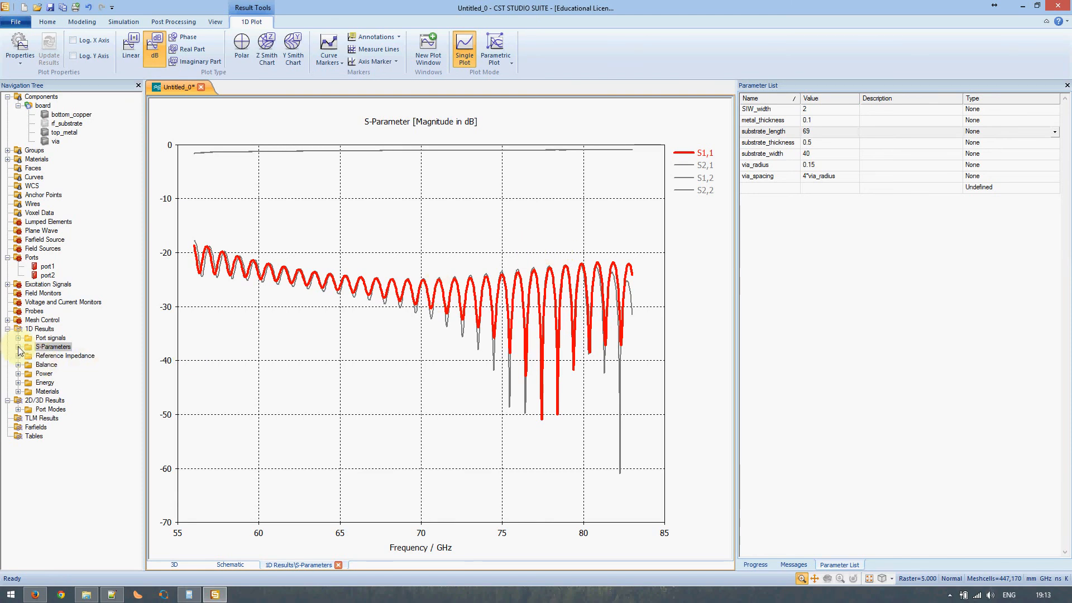
- Glance at the Notepad++ thickness notes, then plot the S1,1 curve on its own
click(113, 595)
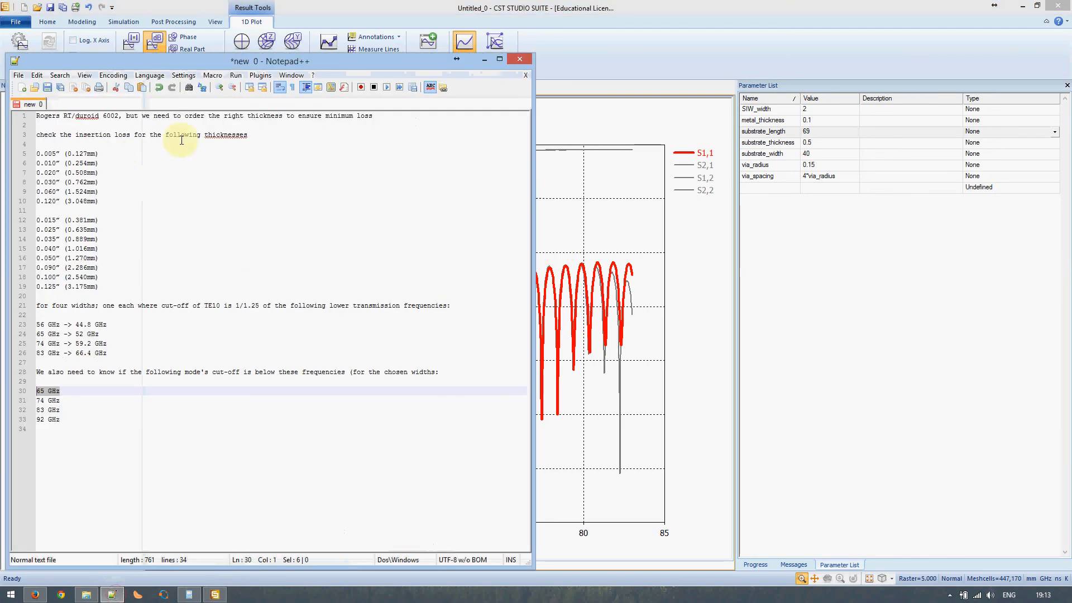
drag(249, 136, 22, 148)
click(110, 592)
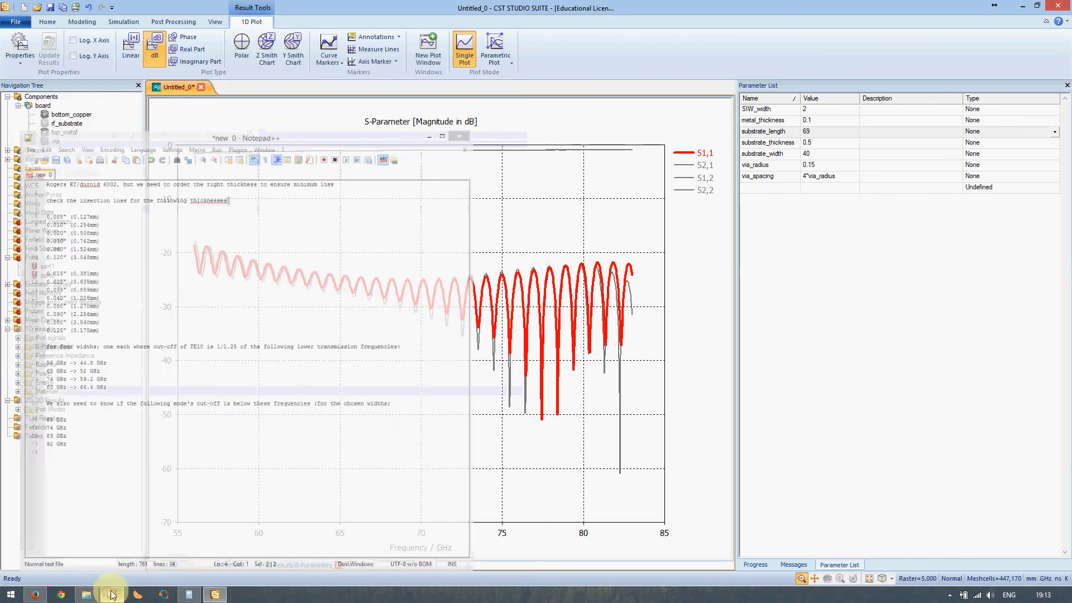
click(18, 346)
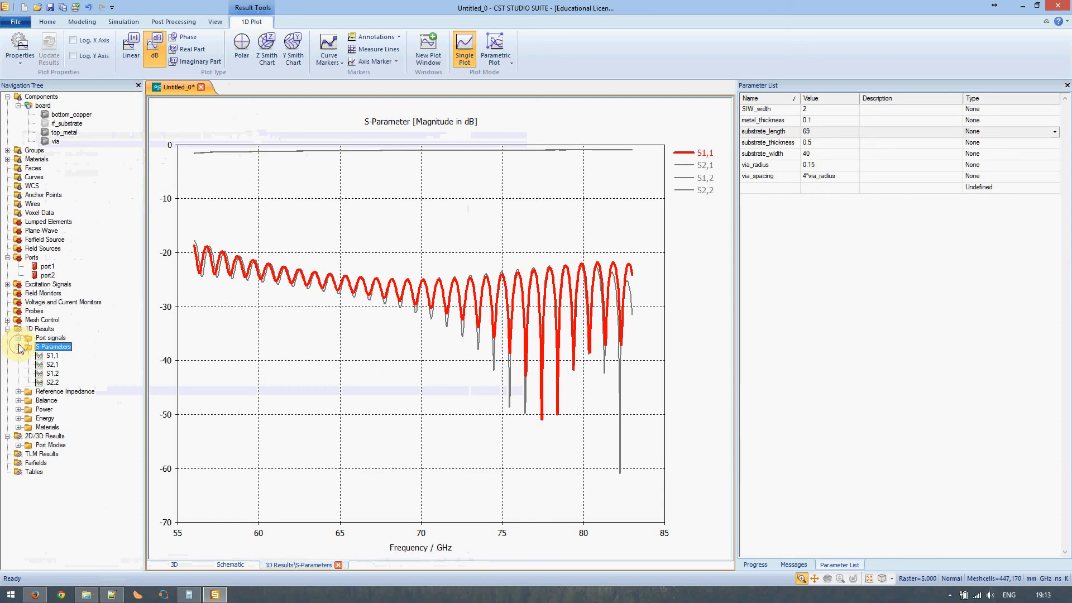
click(52, 357)
- Plot the S2,1 transmission curve alone, then return to the 3D board model
click(51, 365)
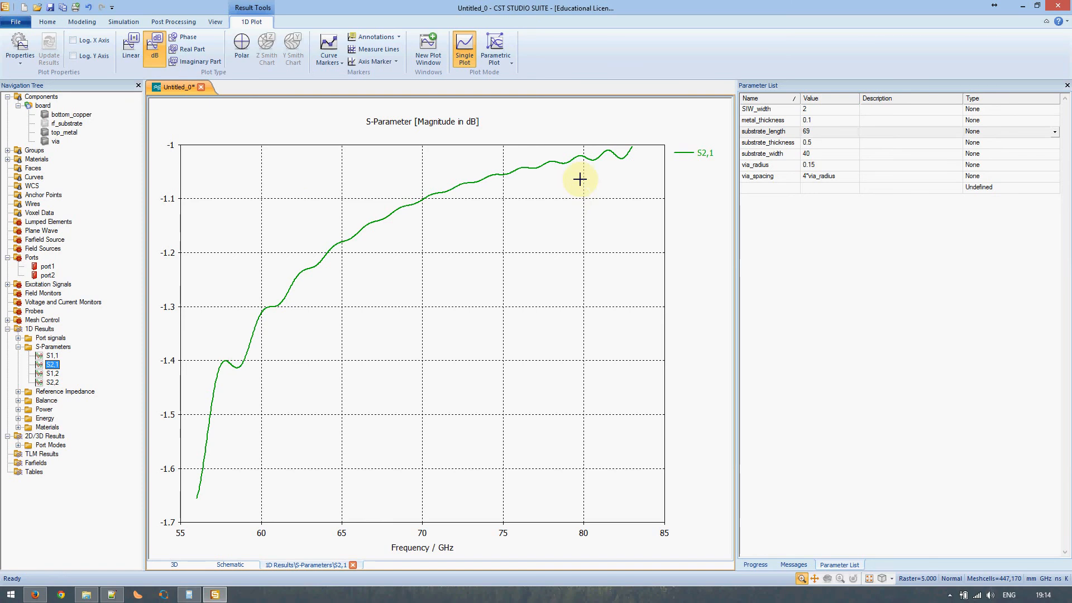
click(44, 98)
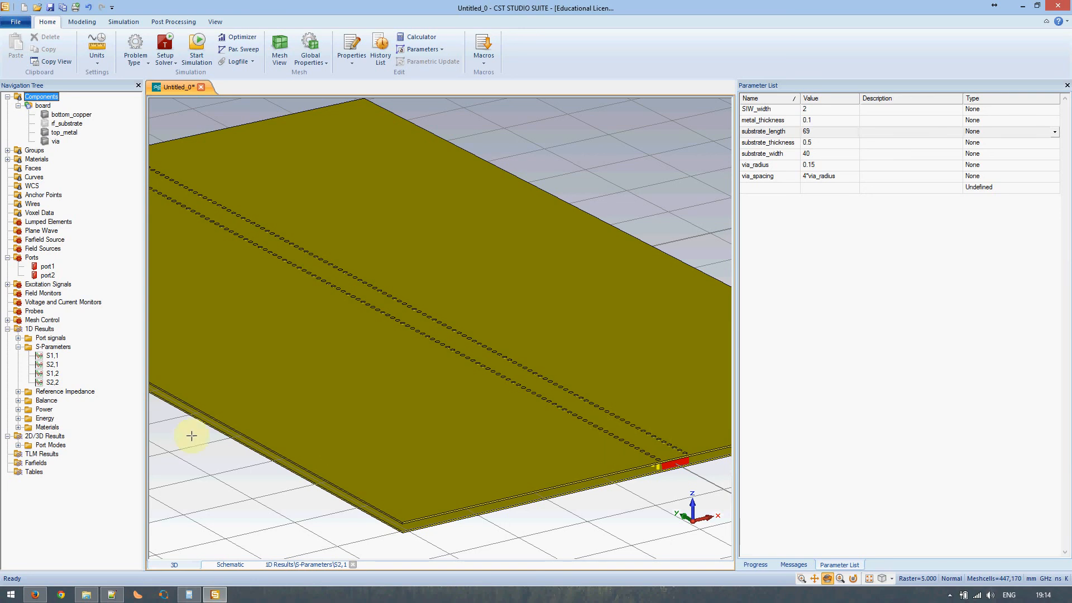
- Collapse the S-Parameters results folder in the navigation tree
click(19, 346)
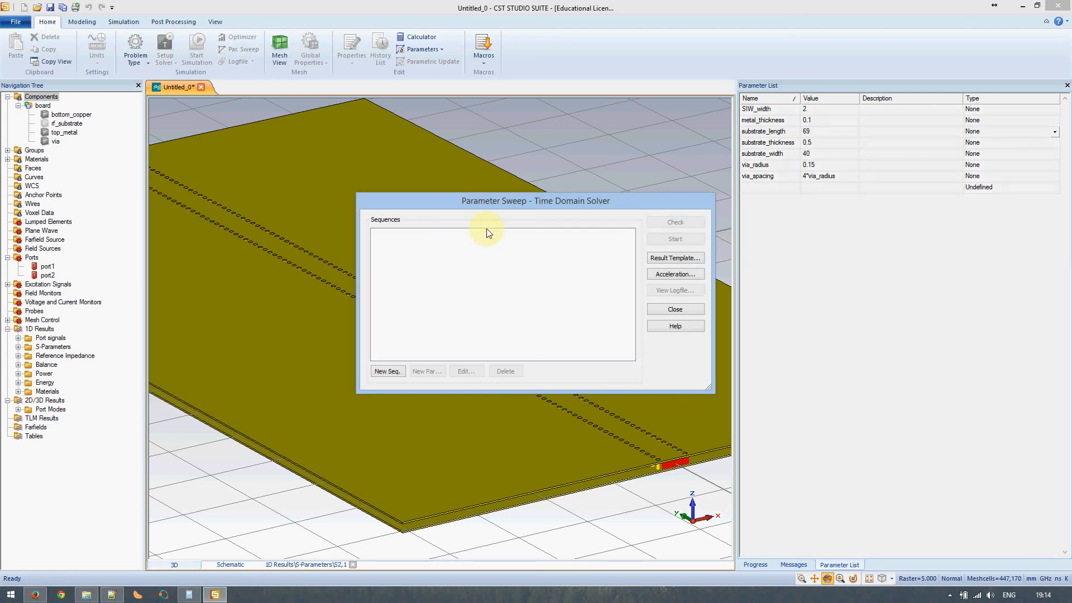
- Add a sweep sequence varying substrate_thickness over arbitrary points
click(386, 371)
click(429, 371)
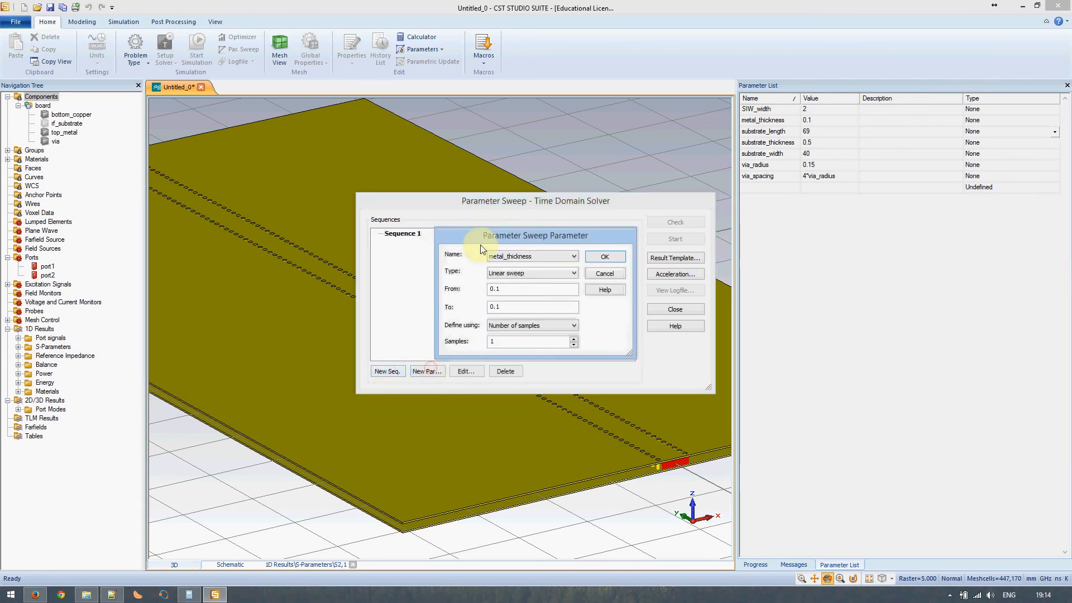
click(534, 256)
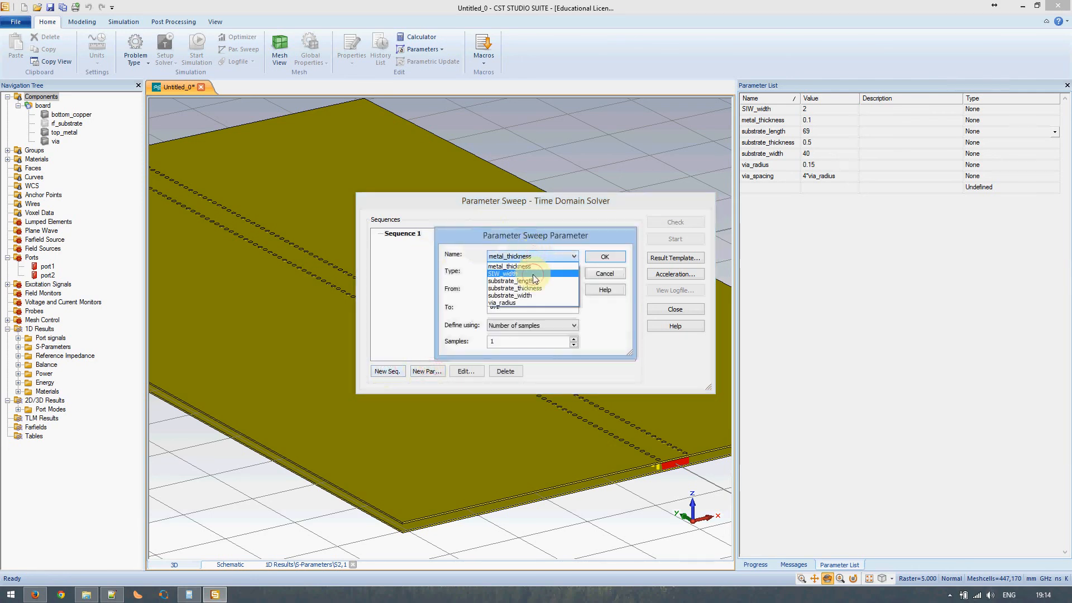
click(532, 276)
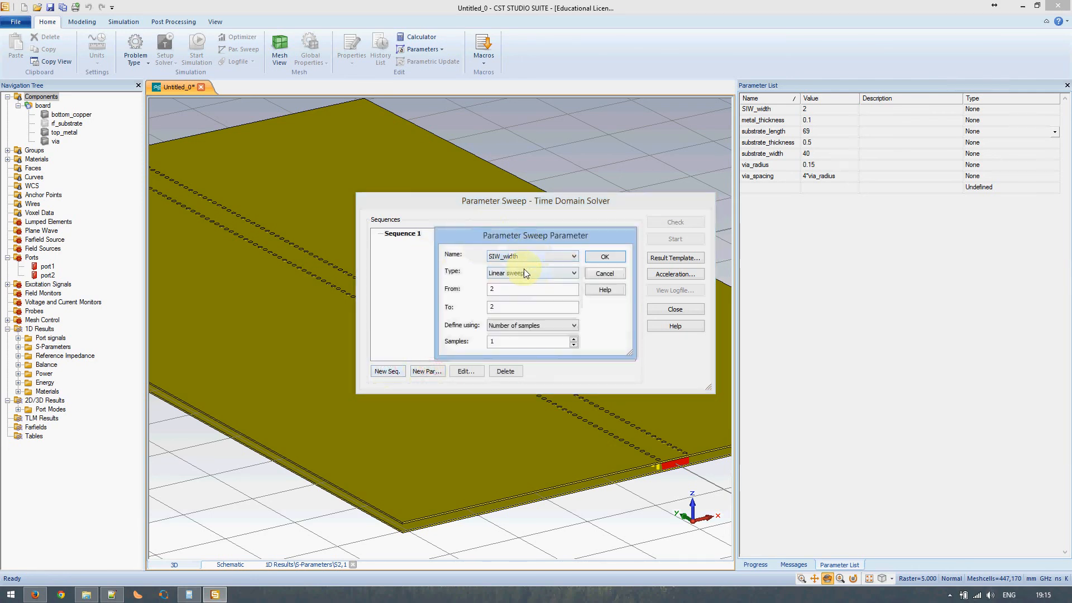
click(524, 271)
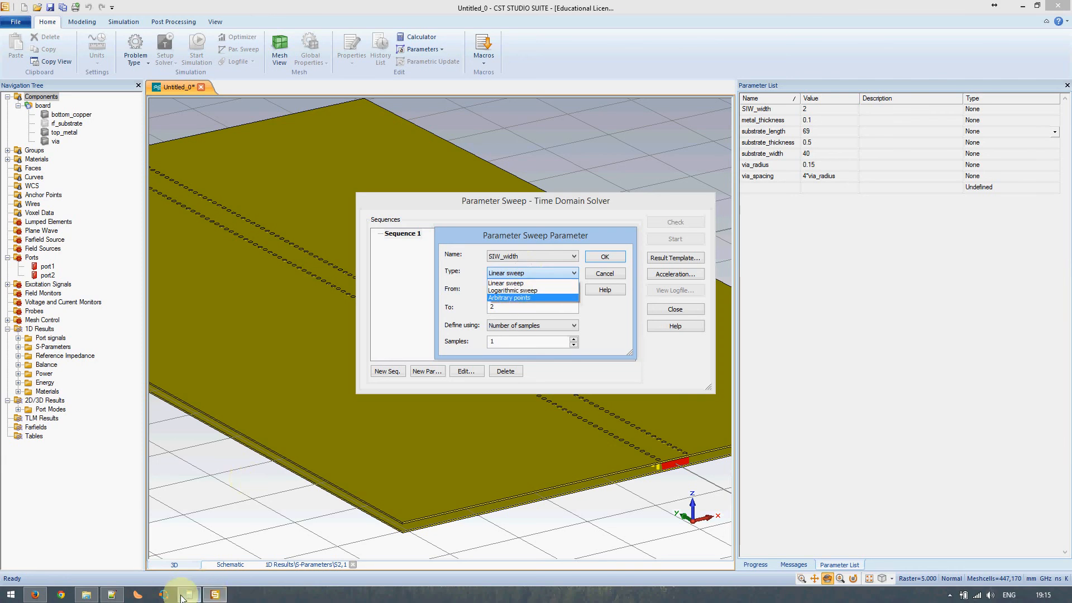
click(111, 594)
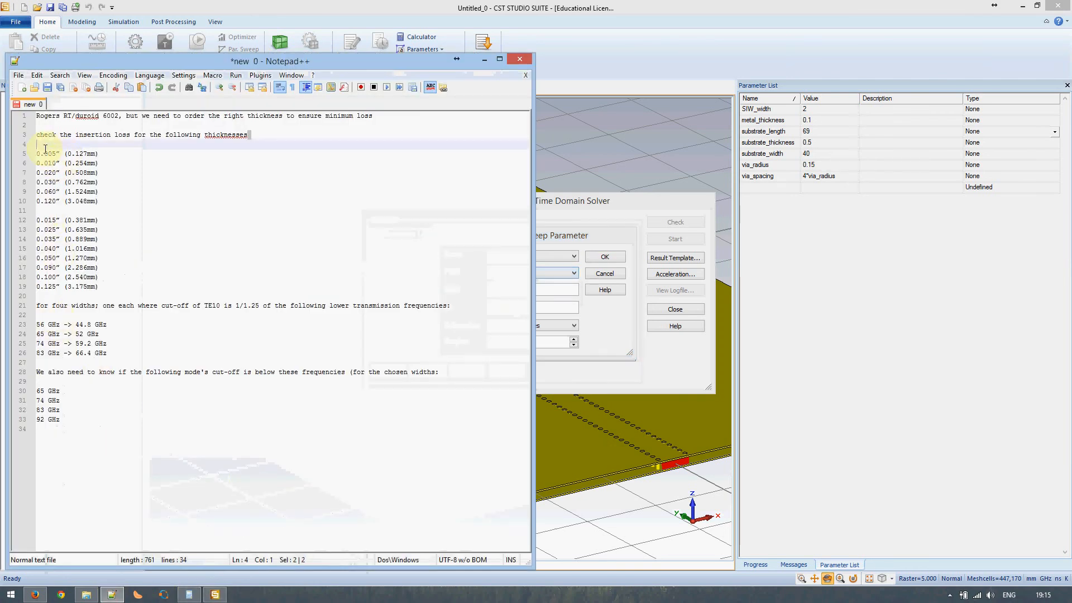
drag(32, 154, 107, 286)
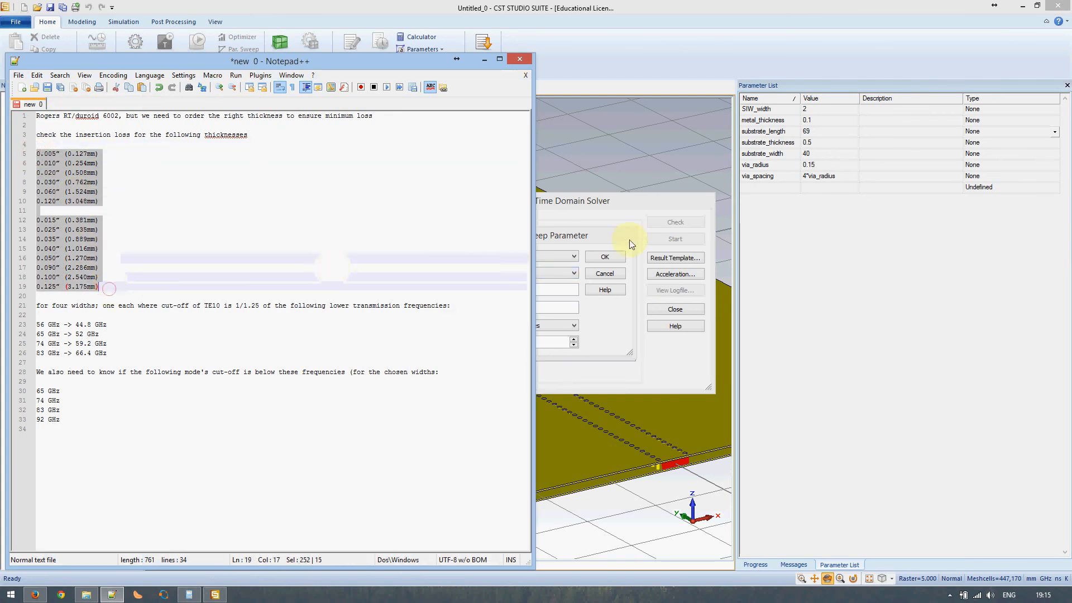
click(612, 233)
click(539, 255)
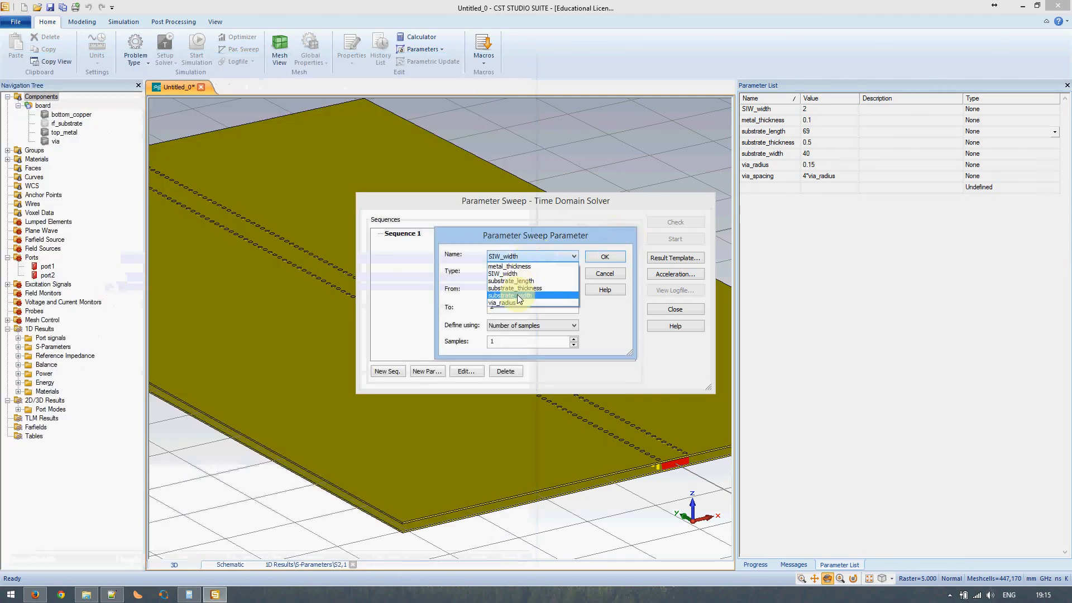
click(525, 288)
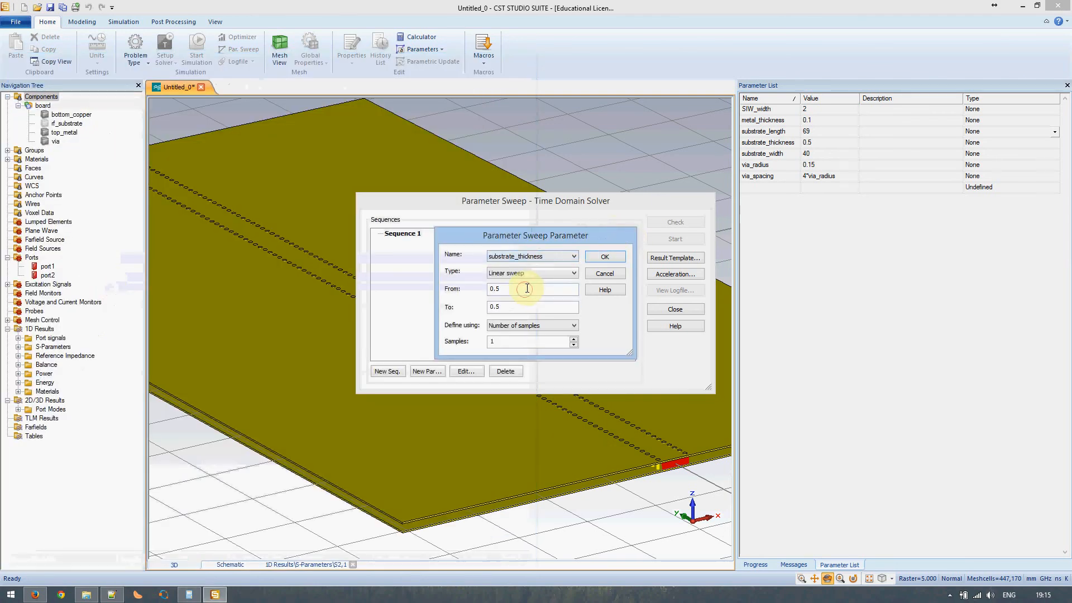
click(528, 273)
click(523, 297)
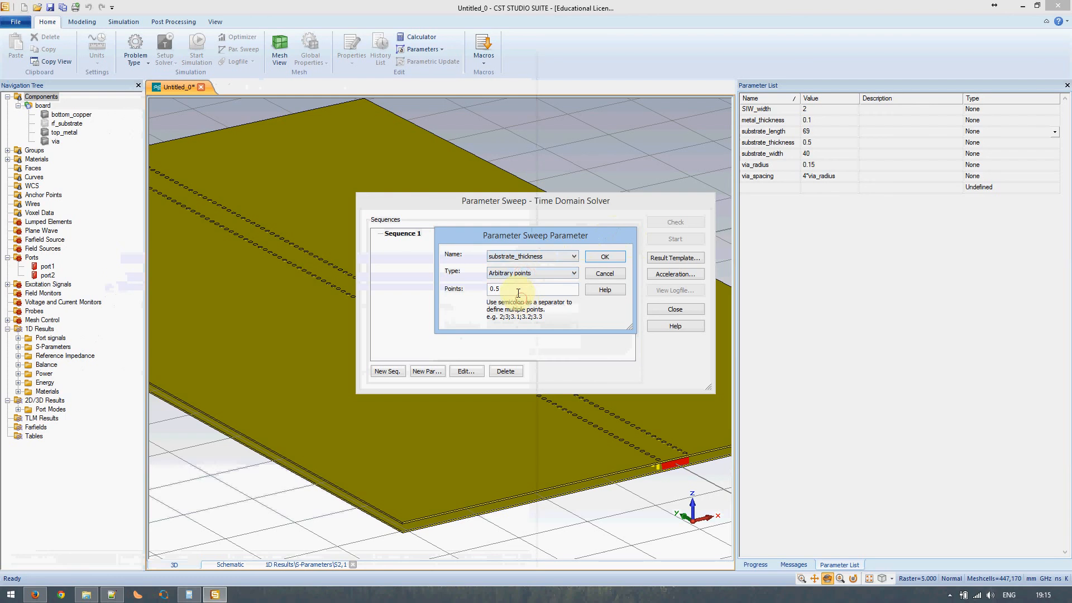
- Enter the first sweep points 0.127, 0.254 and 0.508 copied from the thickness notes
drag(516, 289, 457, 294)
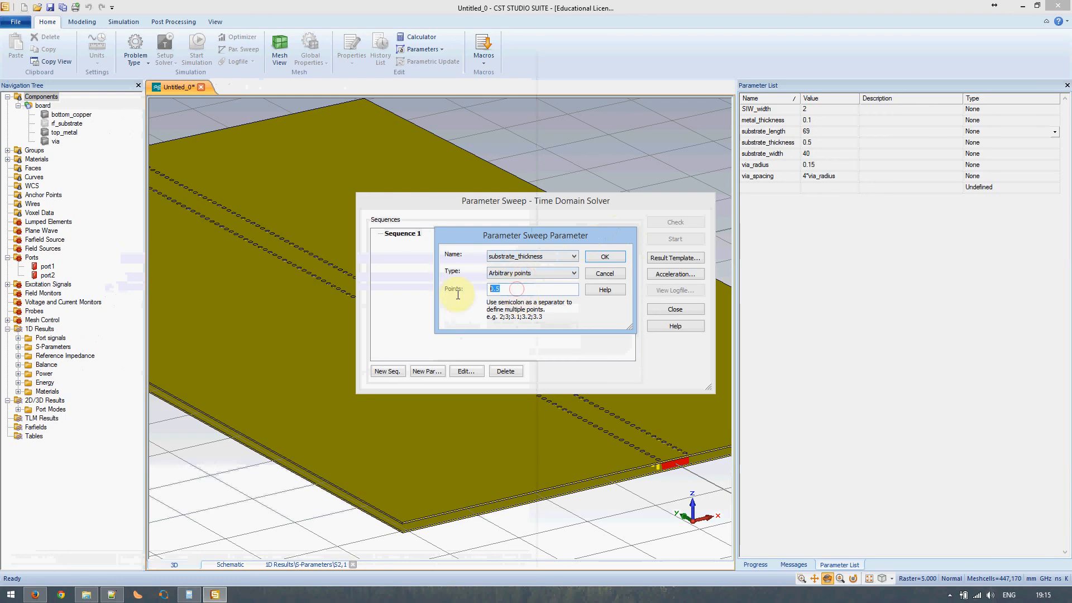
click(112, 593)
drag(68, 153, 93, 152)
key(ctrl+c)
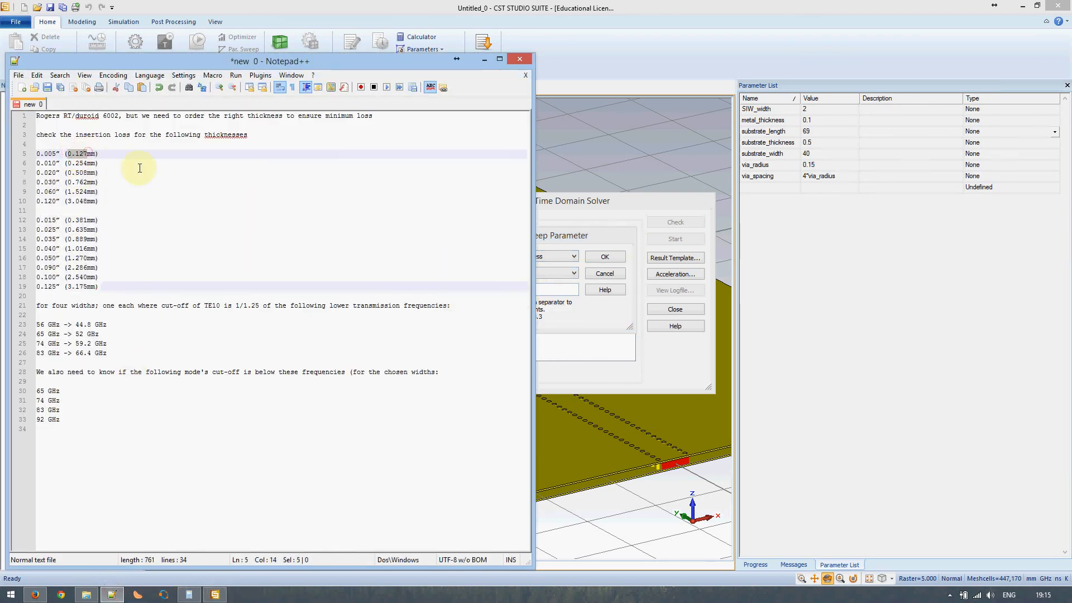
click(572, 285)
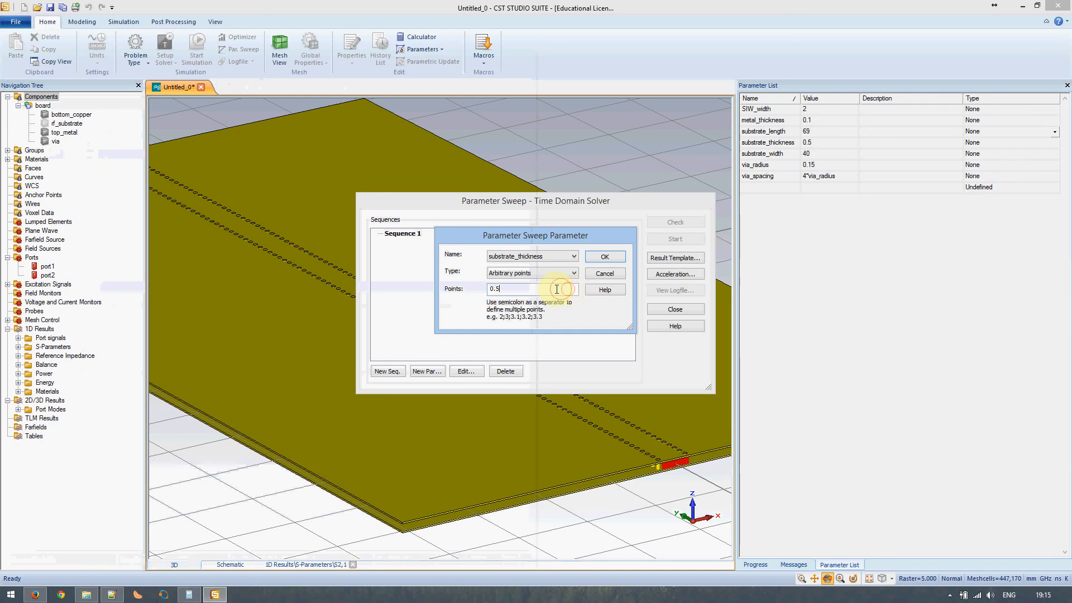
key(ctrl+v)
text(;)
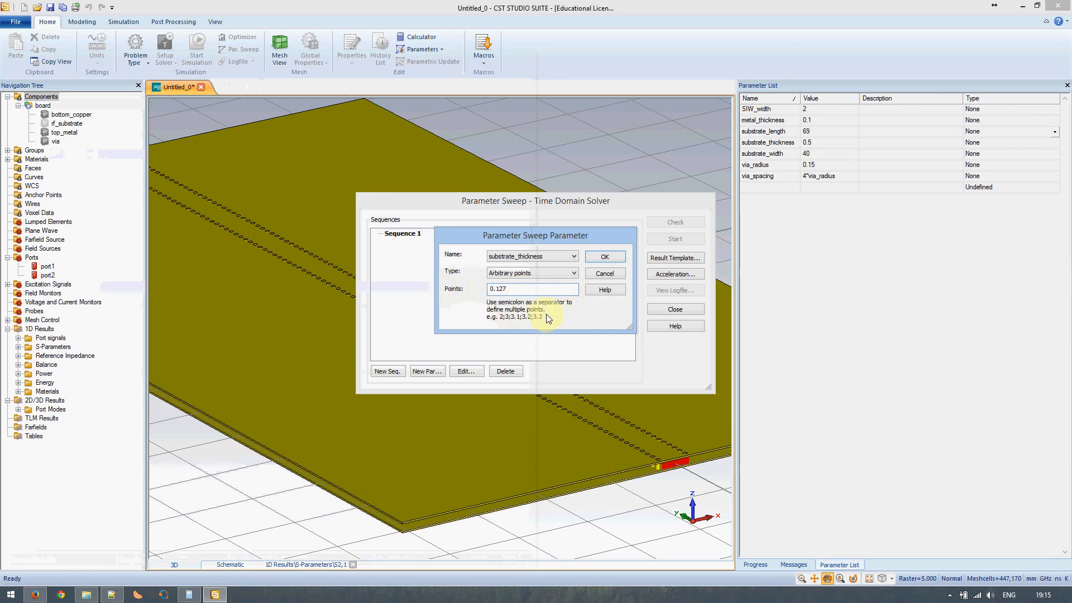
click(112, 594)
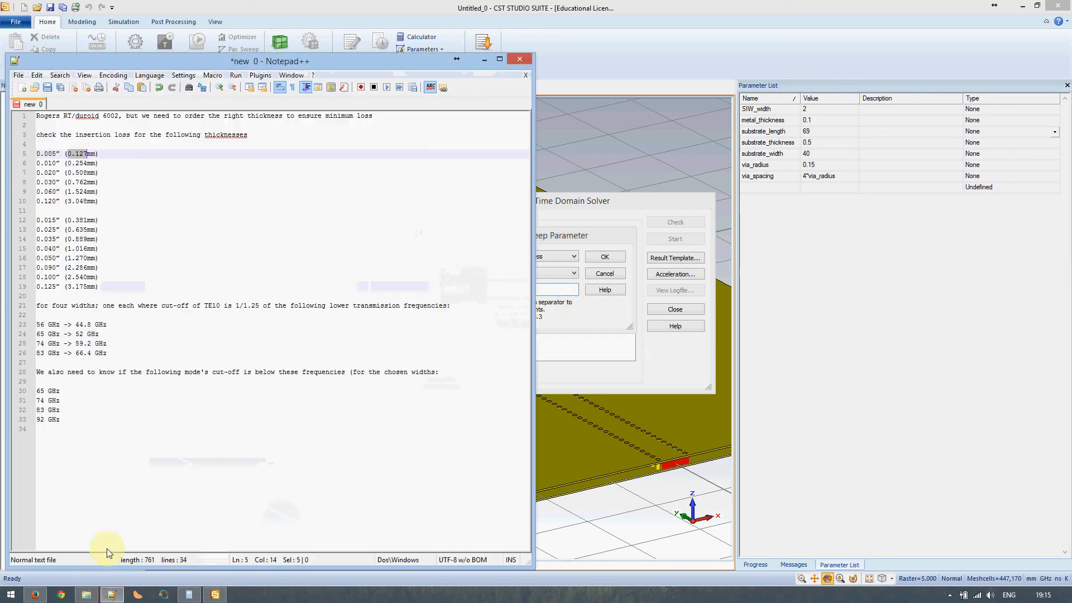
drag(68, 163, 84, 163)
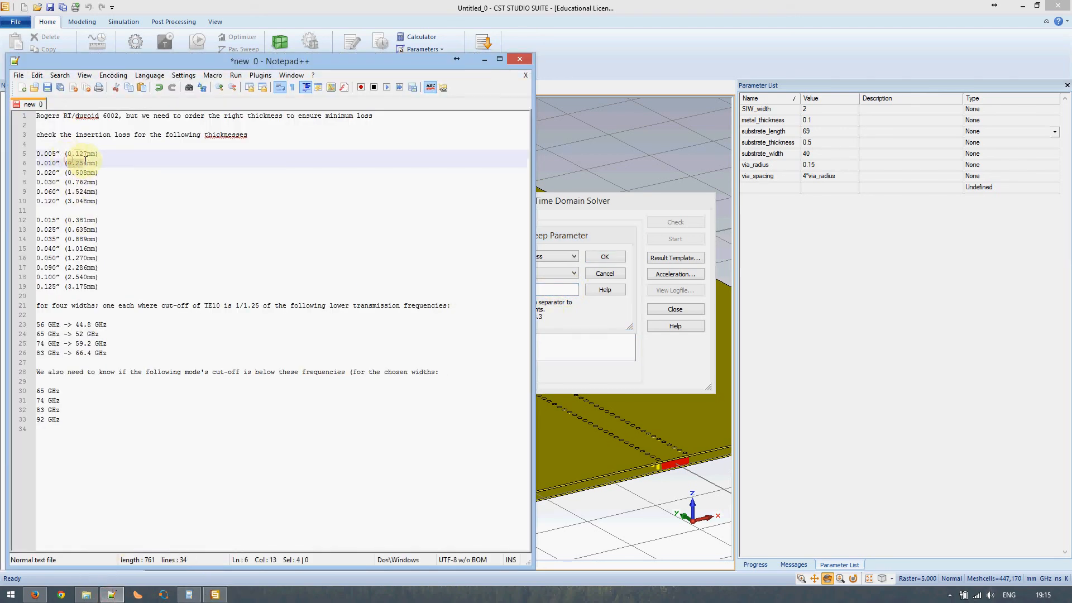
click(558, 290)
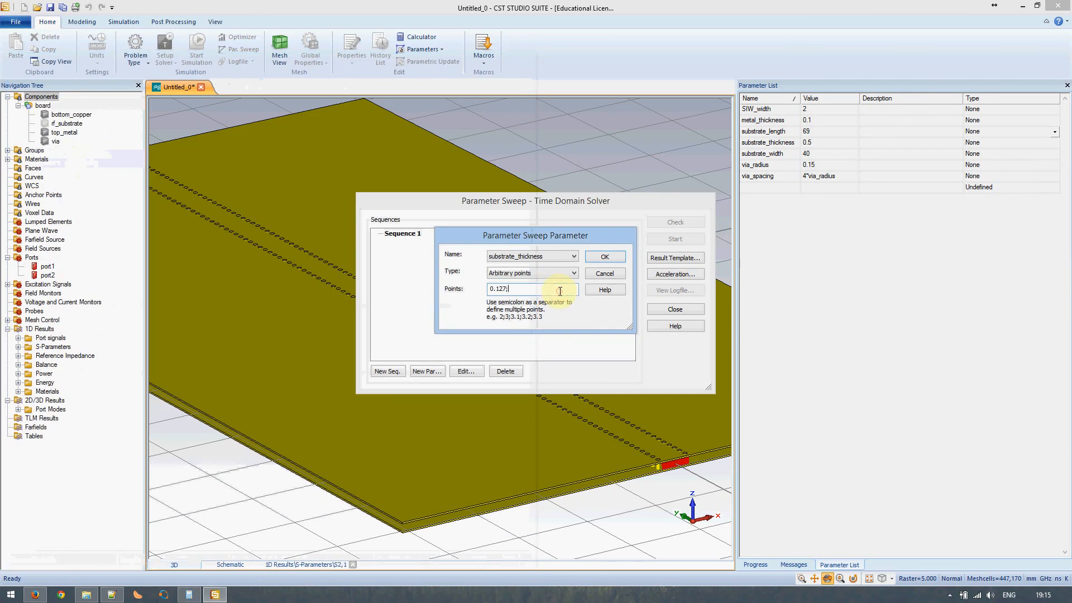
text(0.254;)
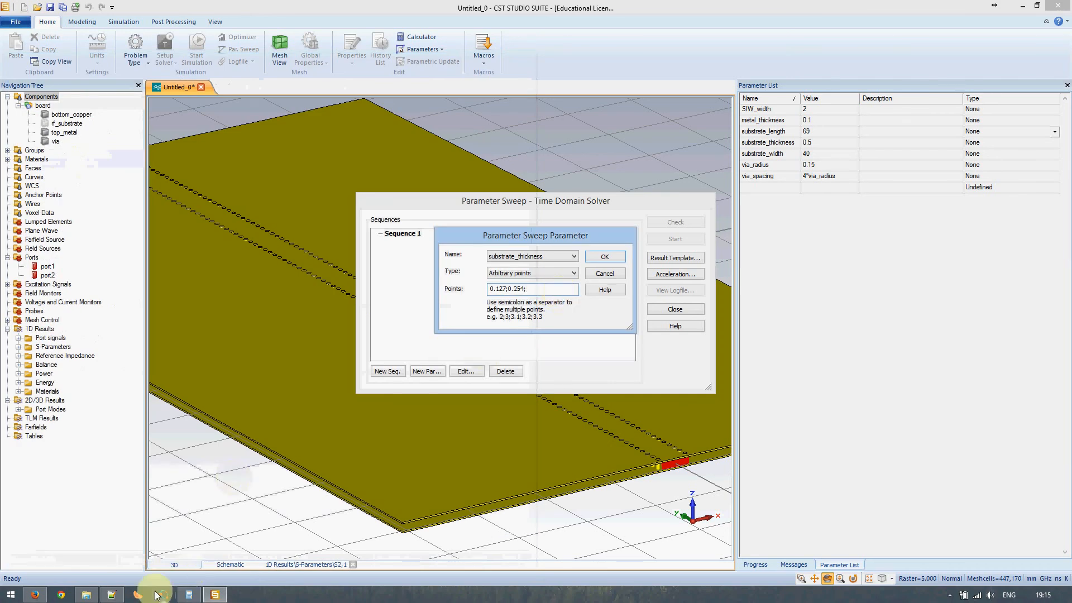
click(114, 594)
drag(68, 172, 79, 173)
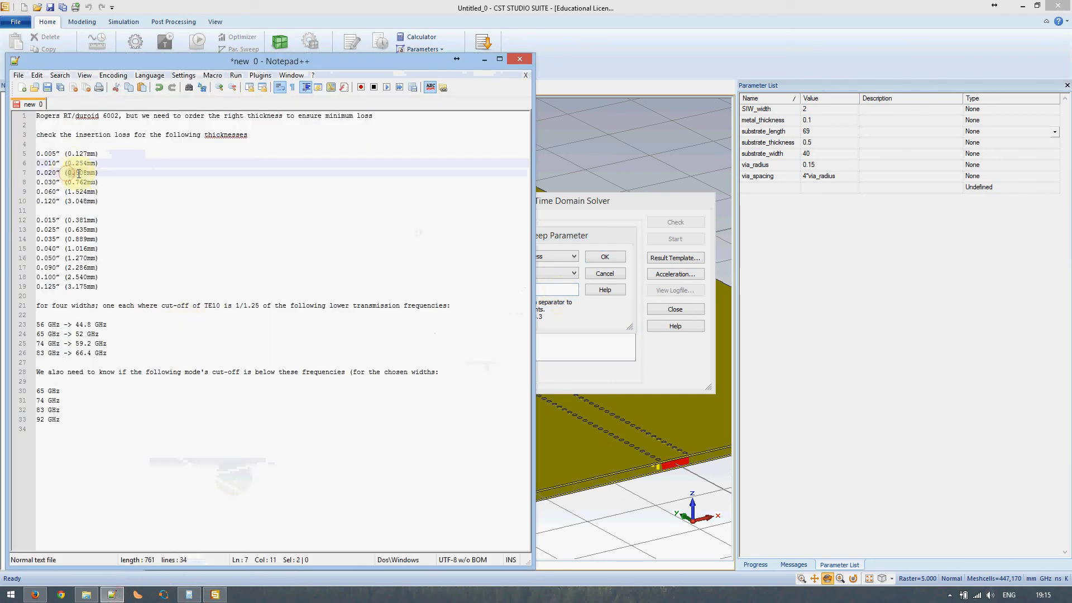
key(ctrl+c)
click(558, 289)
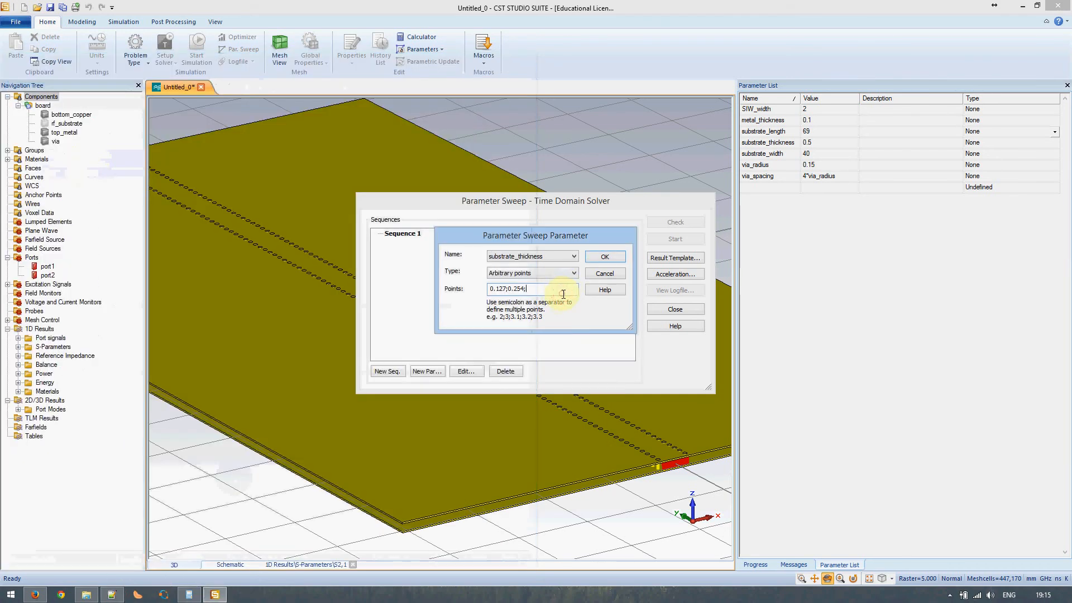
key(ctrl+v)
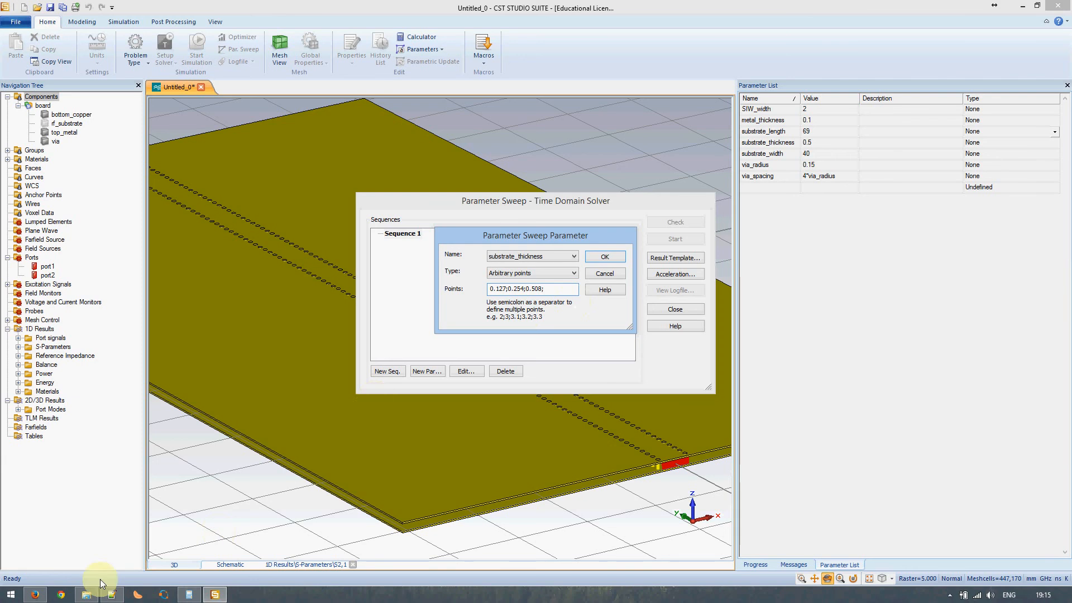
- Add the remaining points 0.762, 1.524 and 3.048 and confirm the sweep parameter
click(112, 594)
drag(68, 182, 88, 182)
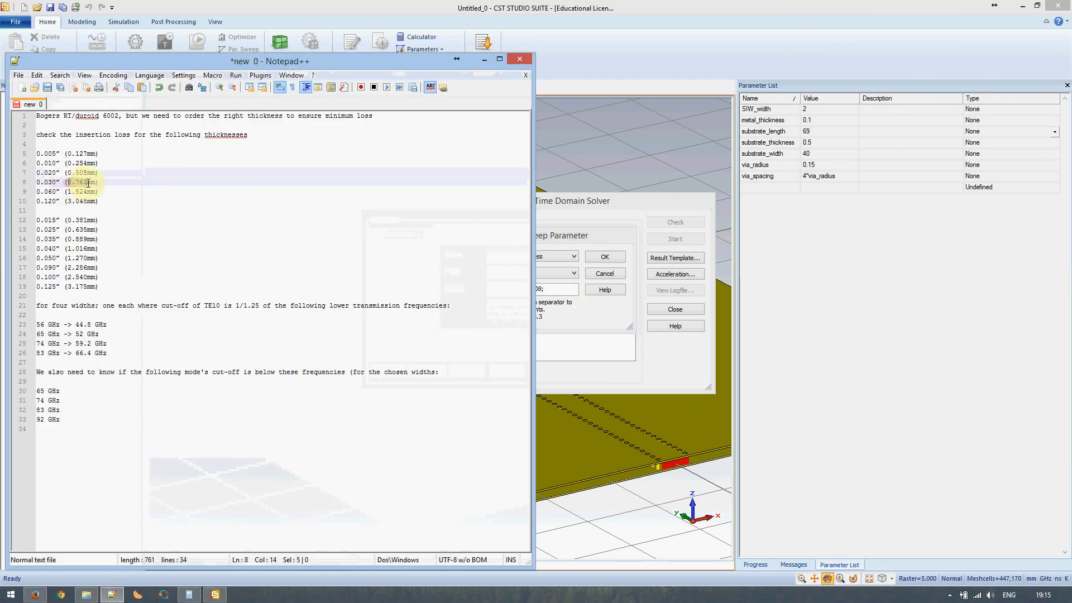
click(569, 288)
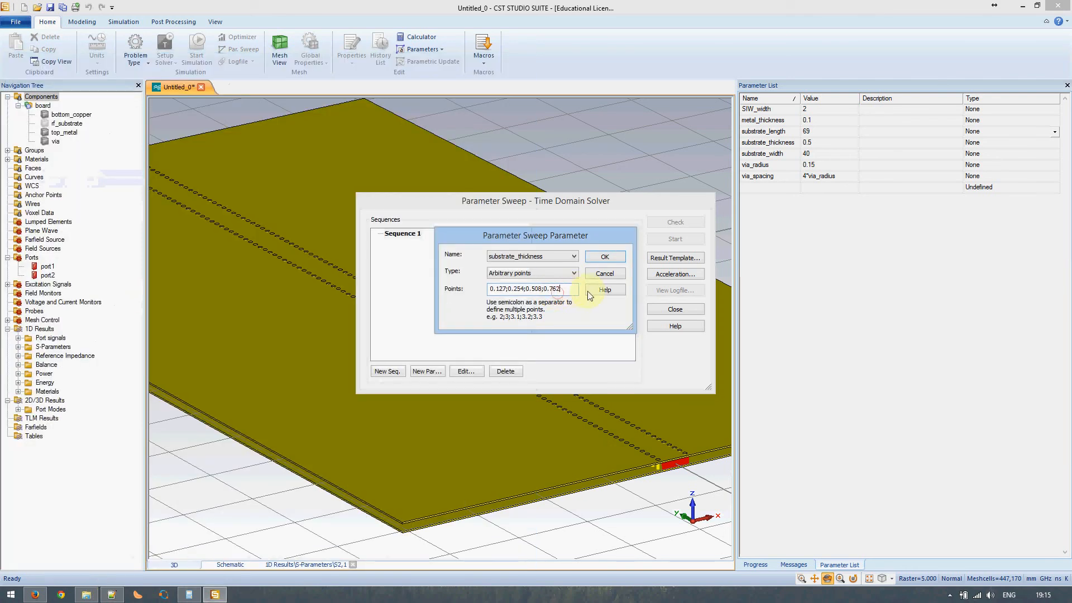
click(112, 594)
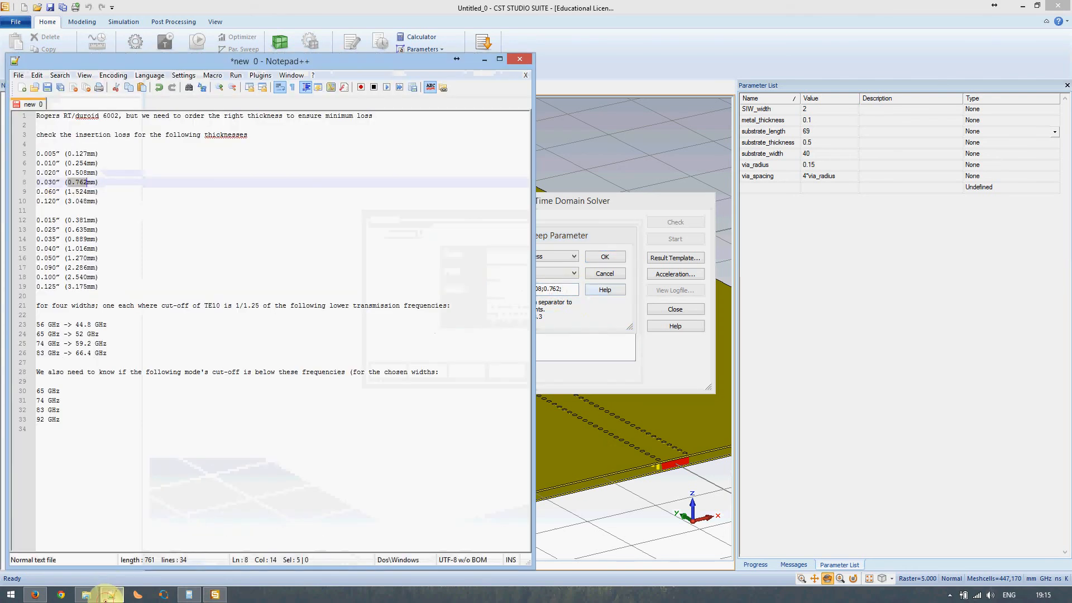
drag(68, 191, 92, 193)
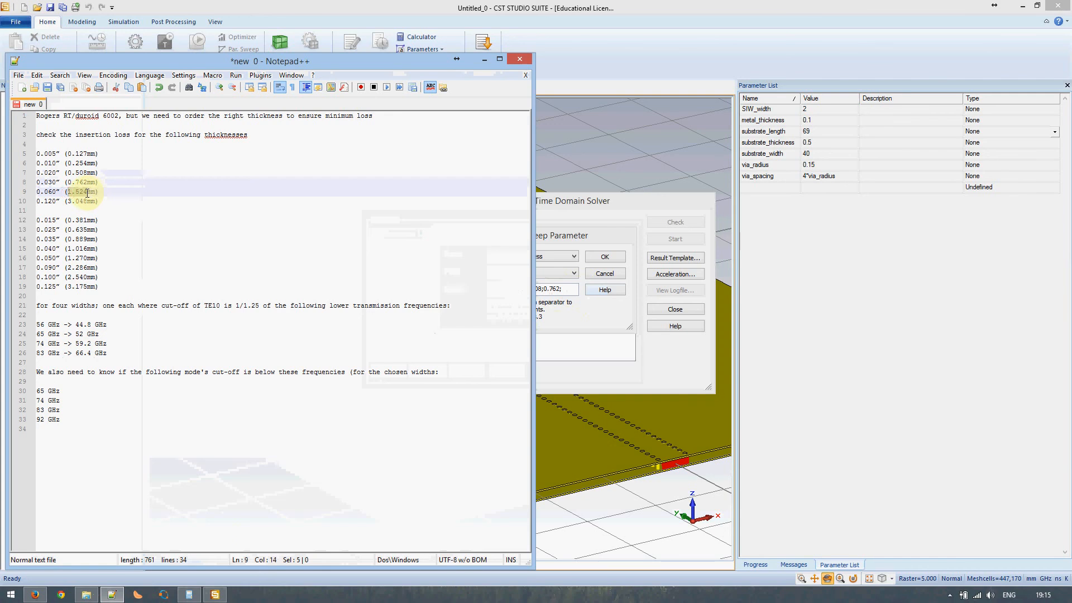
key(ctrl+c)
click(574, 289)
key(ctrl+v)
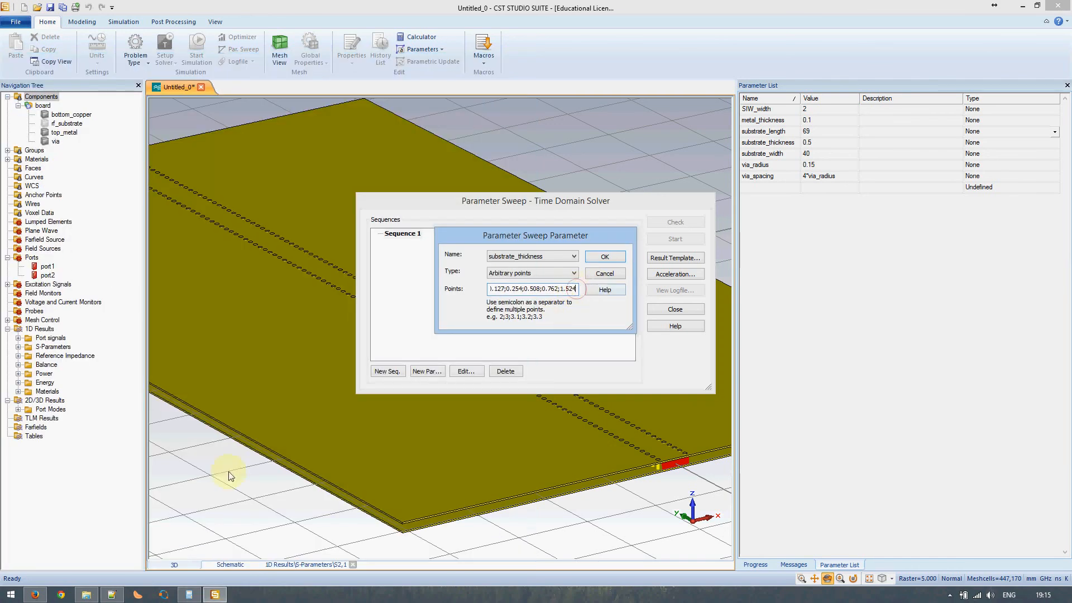
click(112, 594)
click(87, 202)
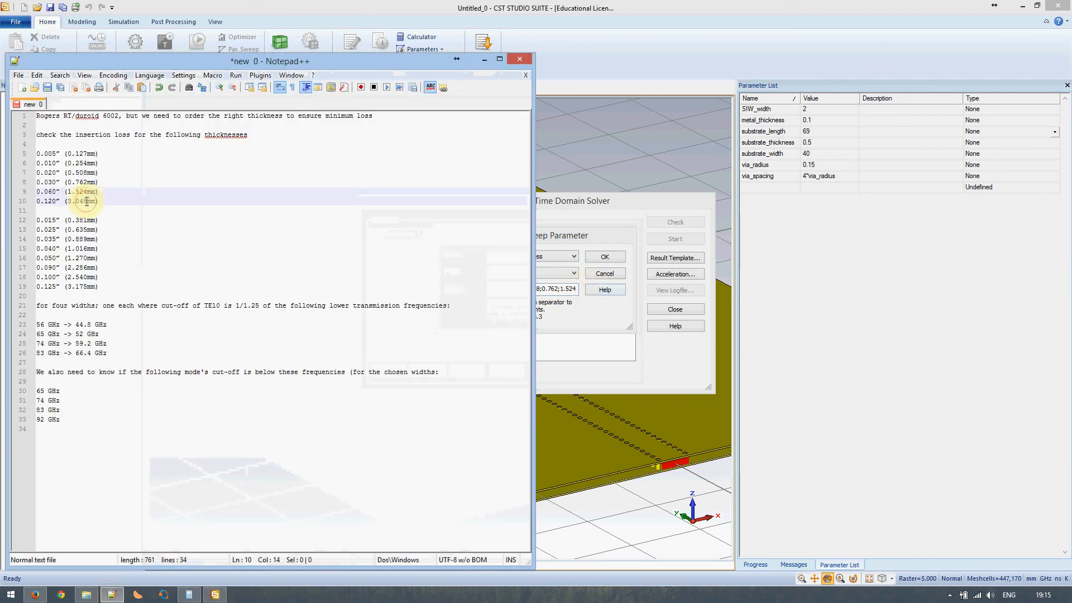
drag(86, 202, 69, 202)
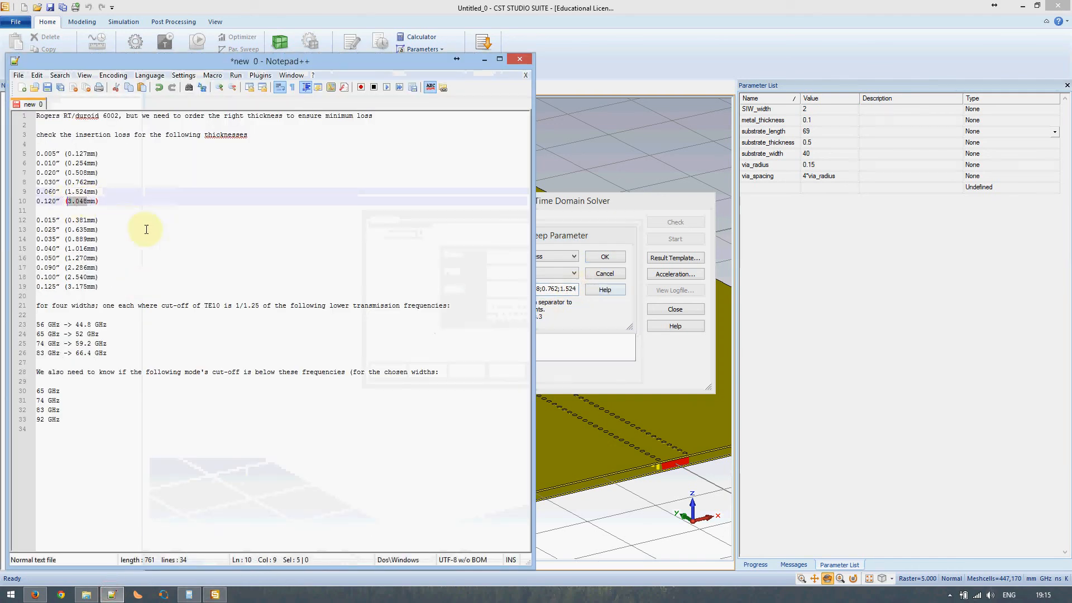
click(580, 289)
text(;0.254;0.50)
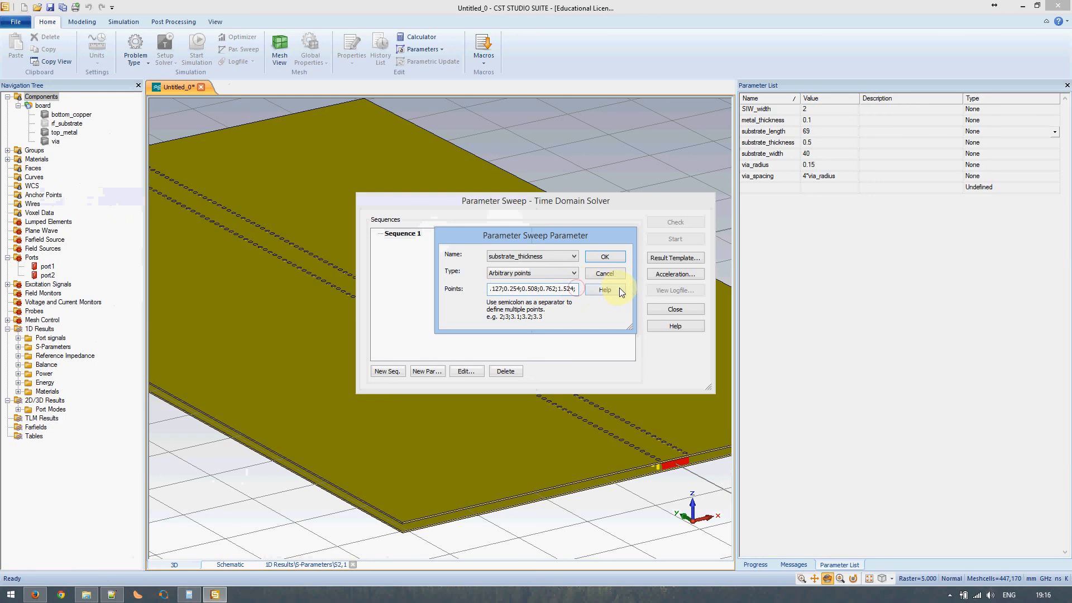
key(ctrl+v)
click(606, 259)
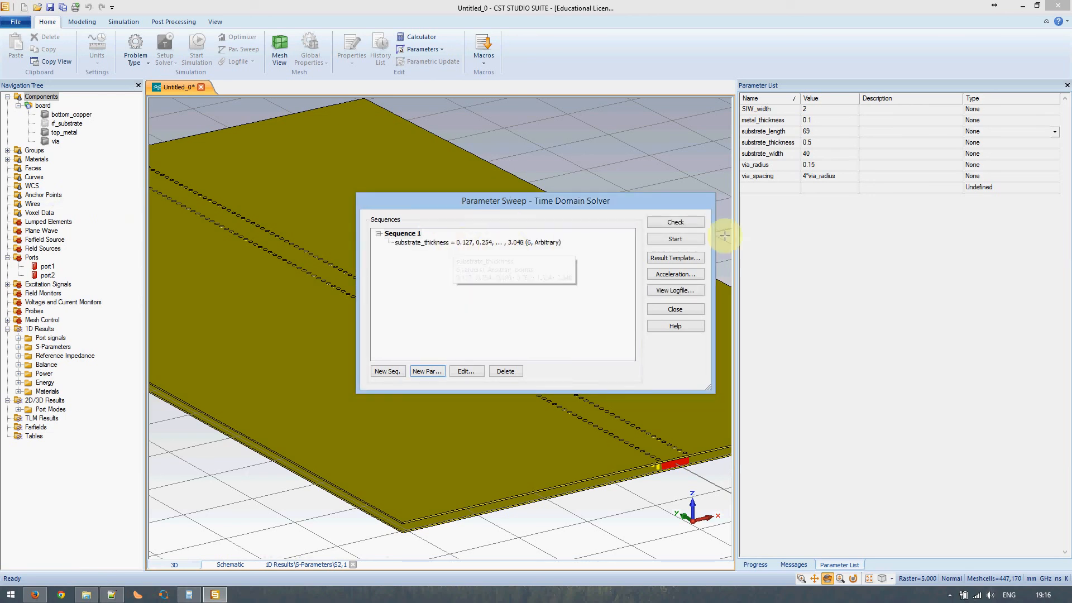
drag(608, 204, 884, 233)
- Check the sweep, accept deleting current results, close the dialog and show S-Parameters
click(951, 251)
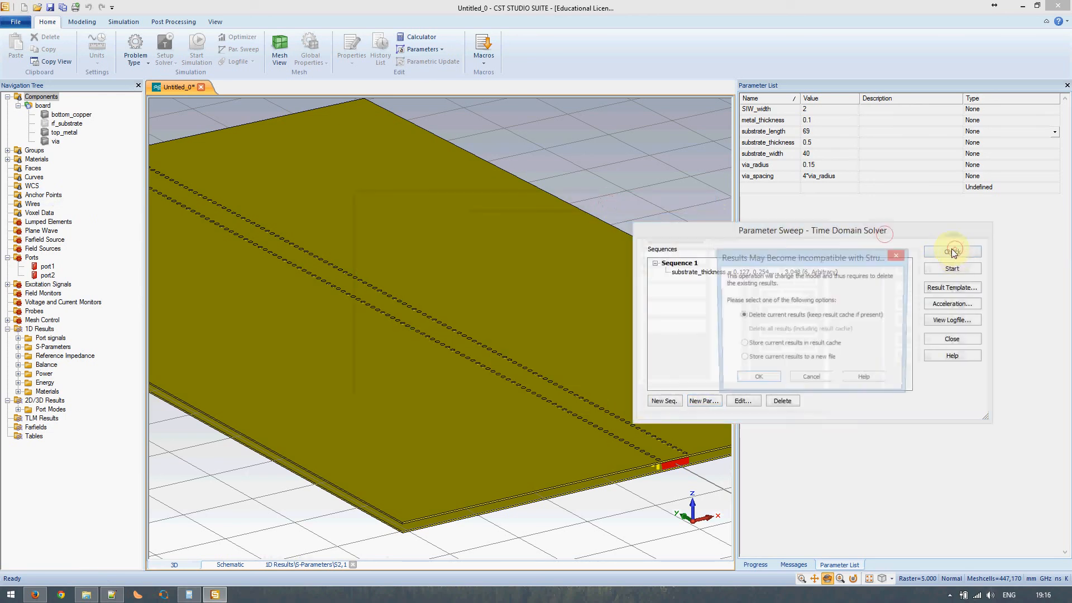
click(760, 376)
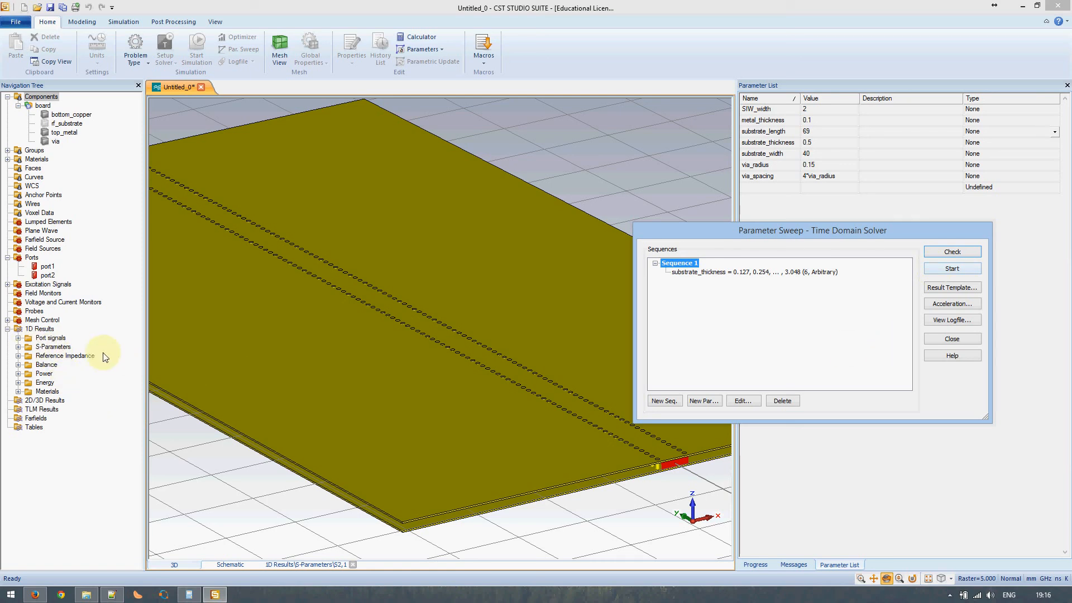
click(950, 339)
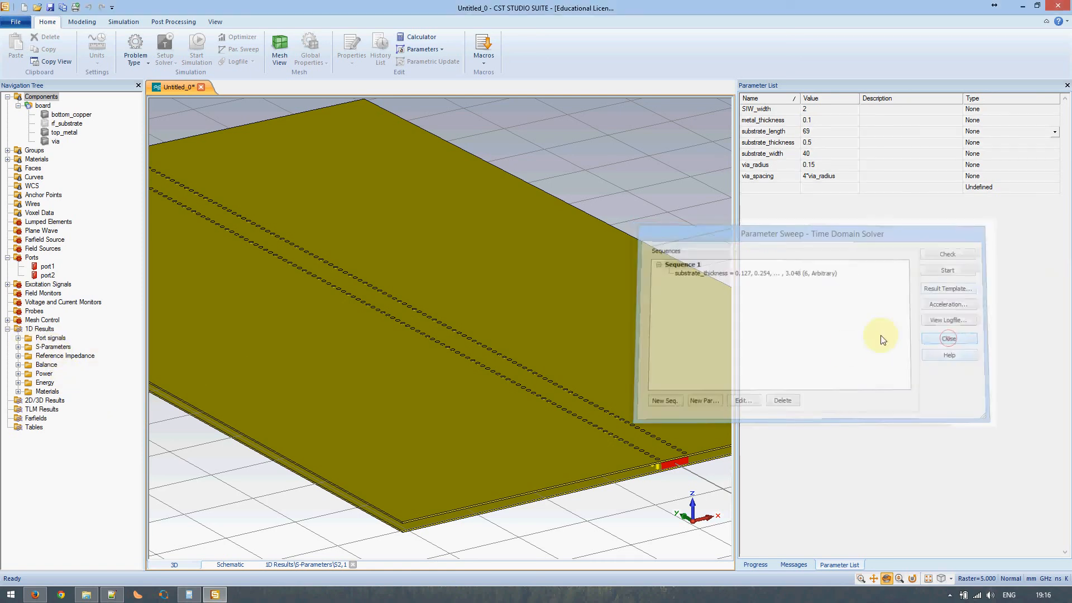
click(31, 347)
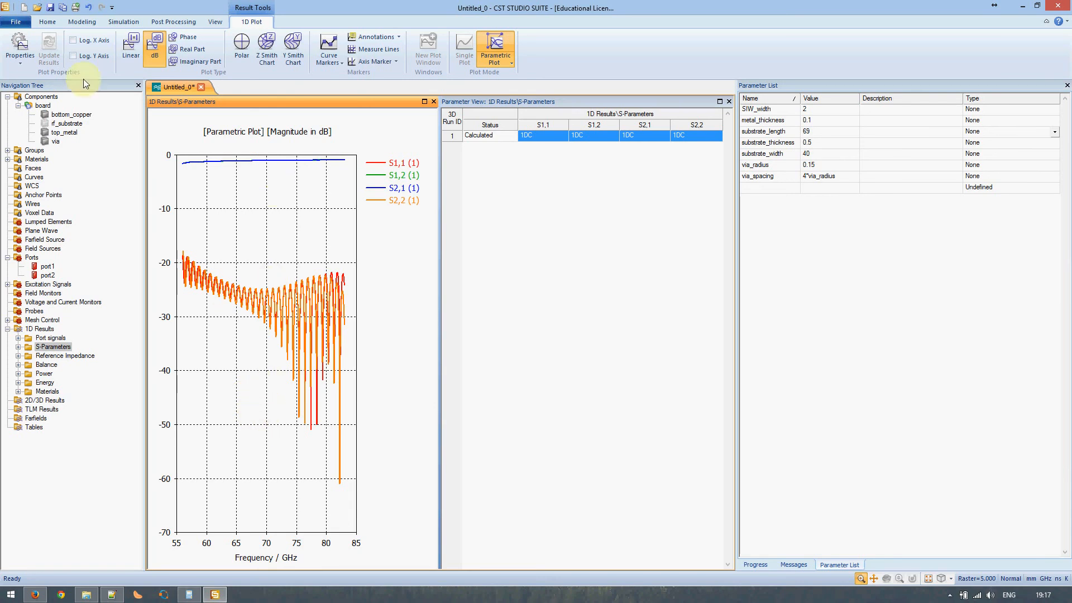
- Return to the full 3D board view and look over the import/export options without exporting
click(48, 22)
click(173, 22)
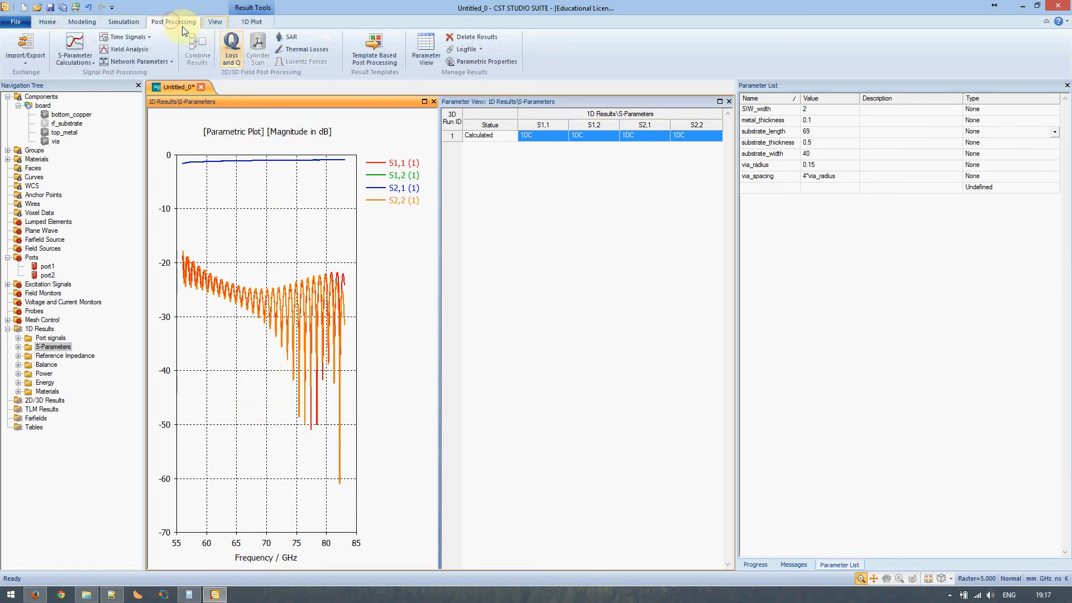
click(41, 96)
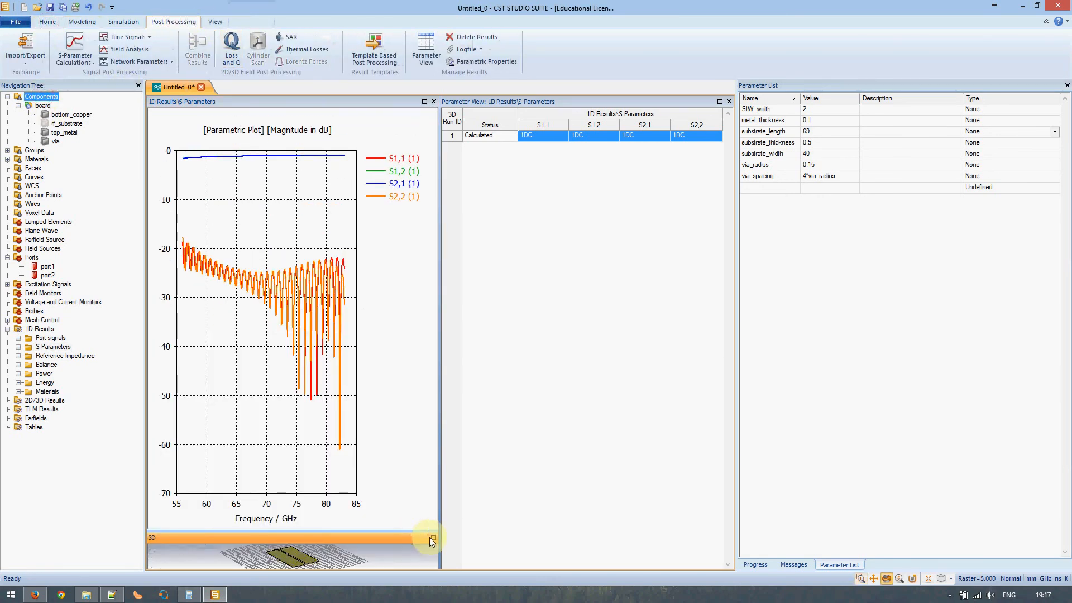
click(433, 538)
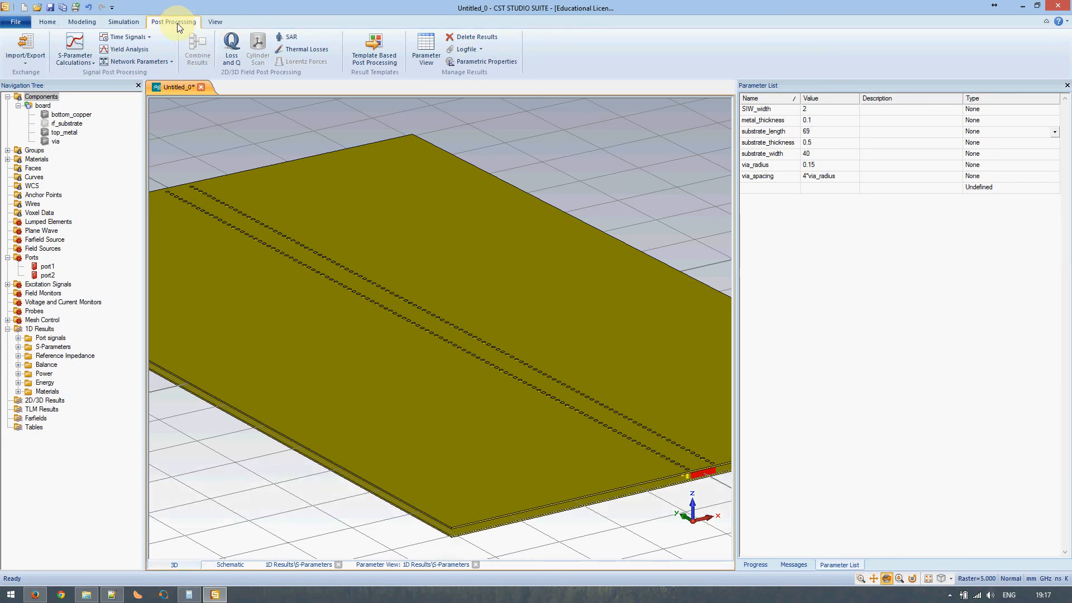
click(26, 53)
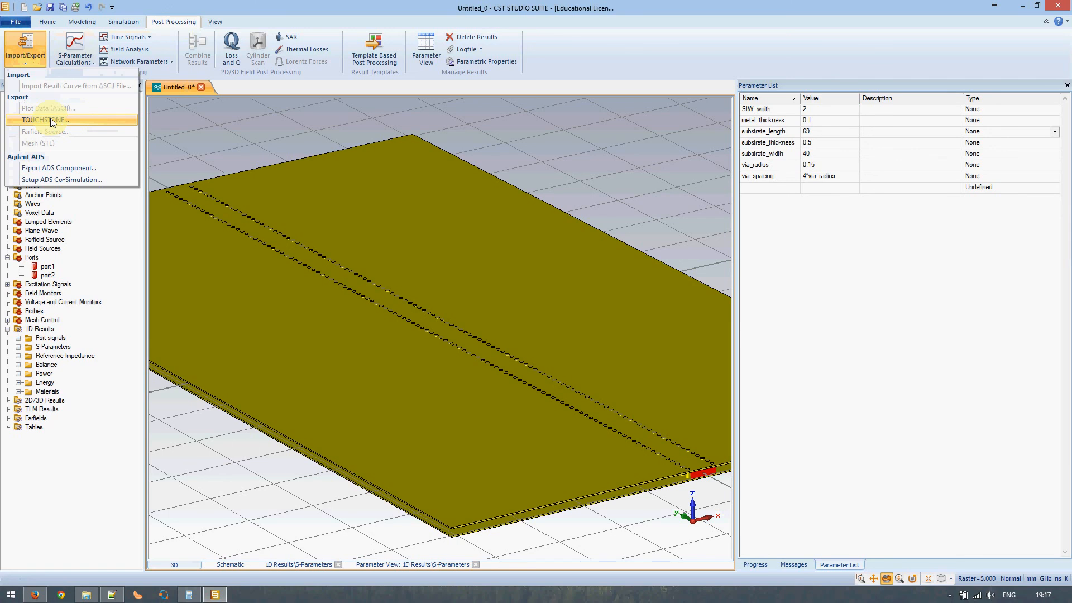
click(26, 63)
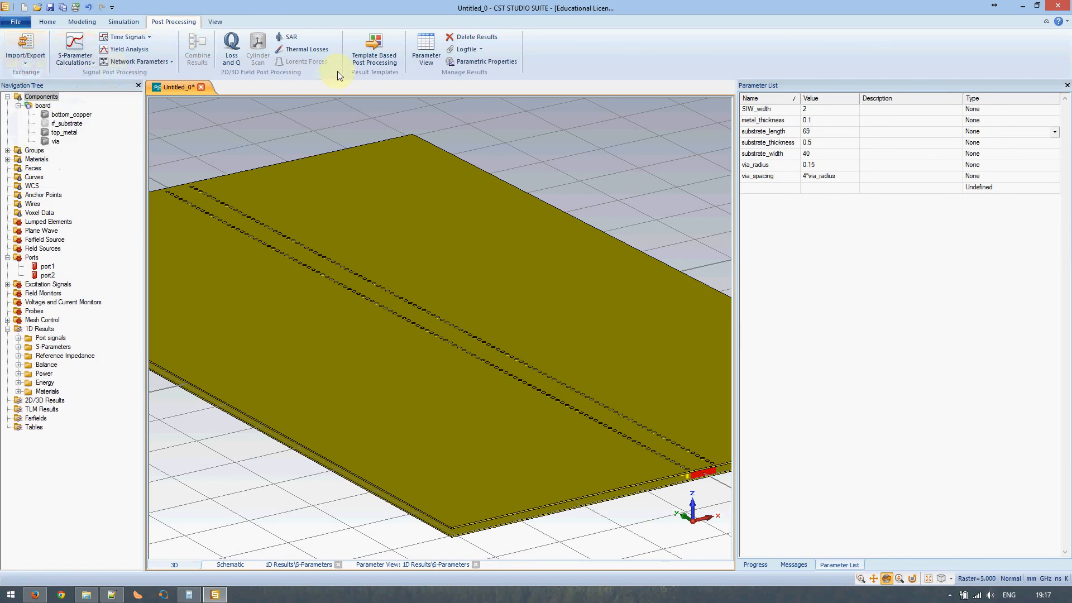
- Add an S-Parameters Touchstone Export template post-processing step, then plot the reference impedance
click(374, 50)
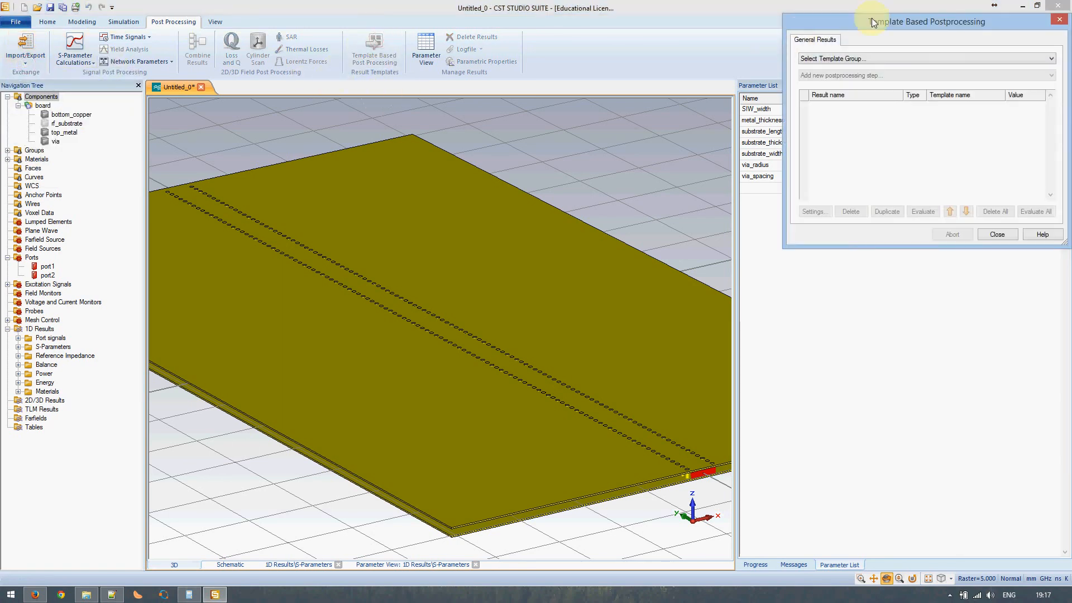
drag(891, 28, 411, 137)
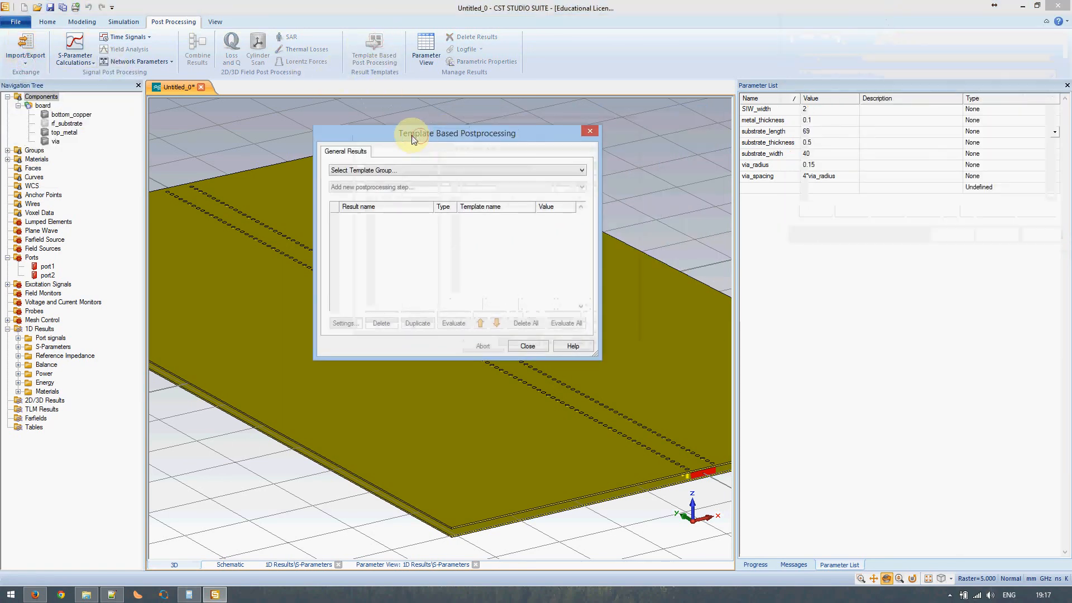
click(393, 171)
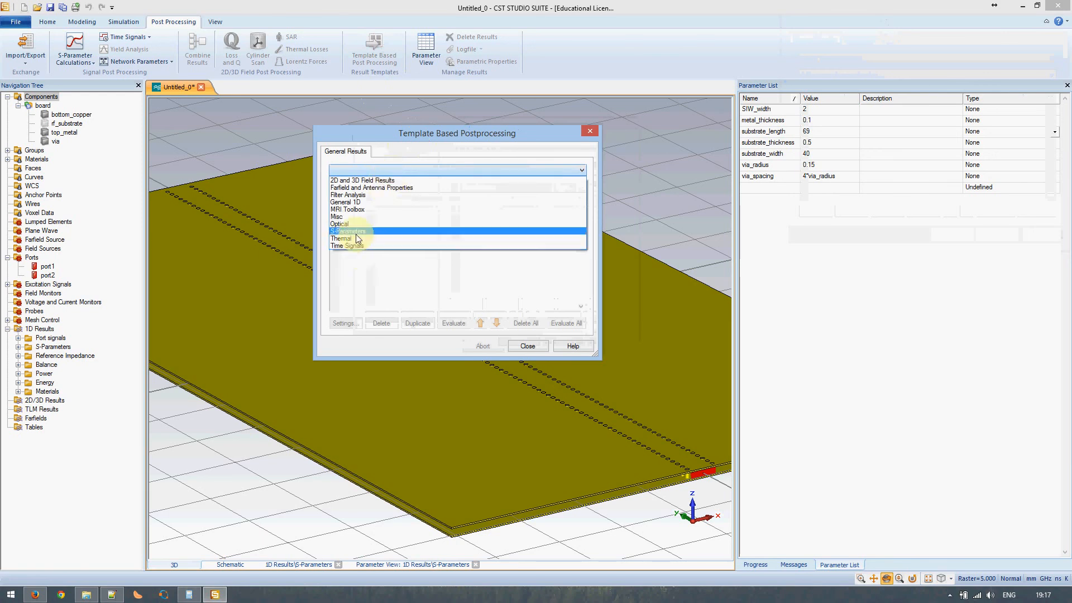
click(356, 232)
click(371, 188)
click(368, 206)
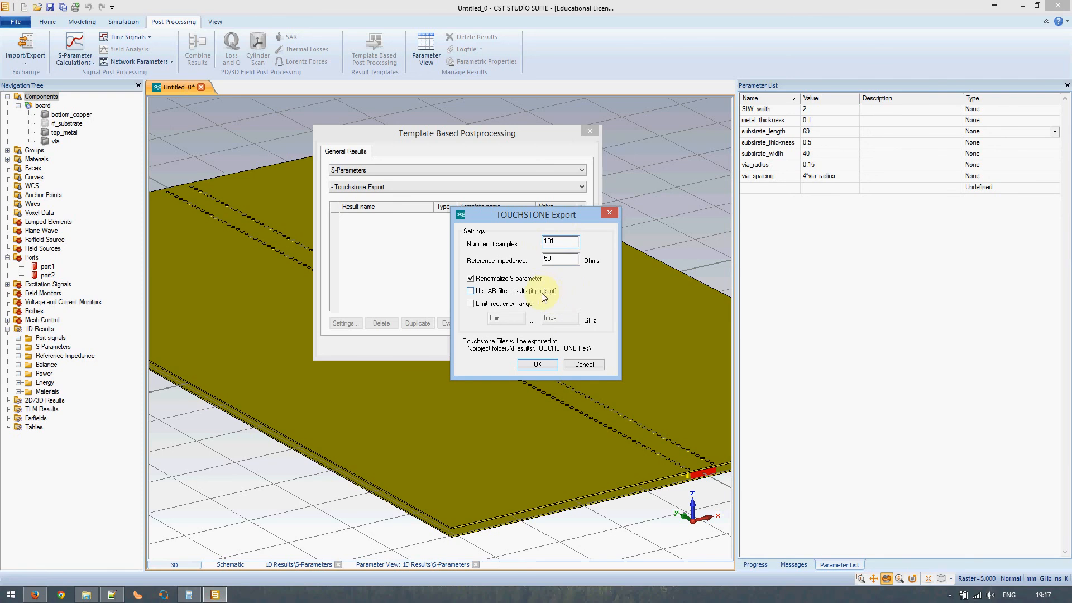
click(535, 366)
click(531, 346)
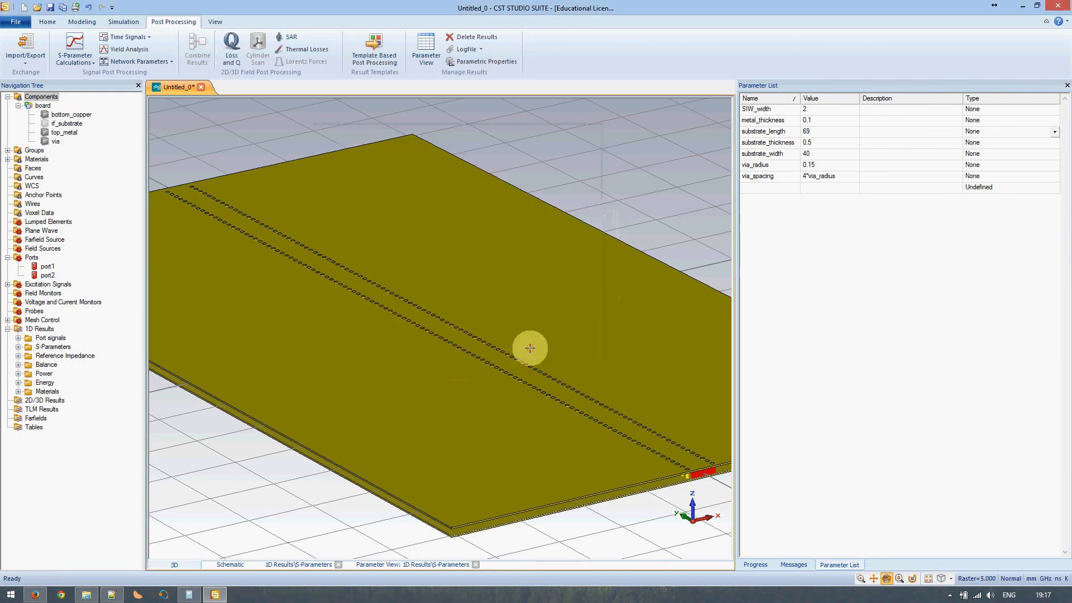
click(48, 356)
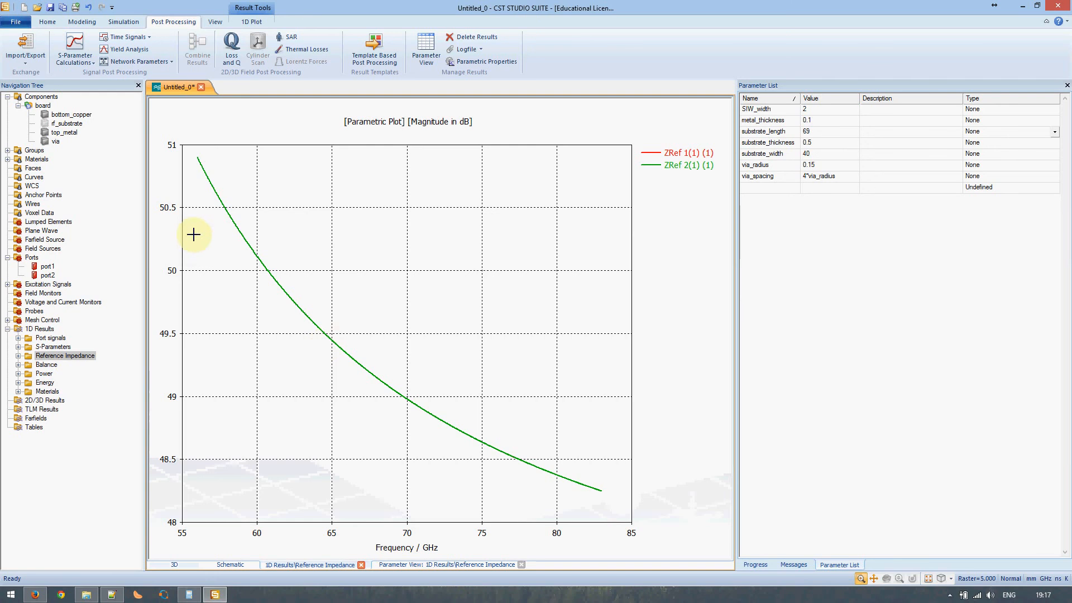
- Return to the 3D board model and confirm the Touchstone Export step in template post-processing
click(39, 329)
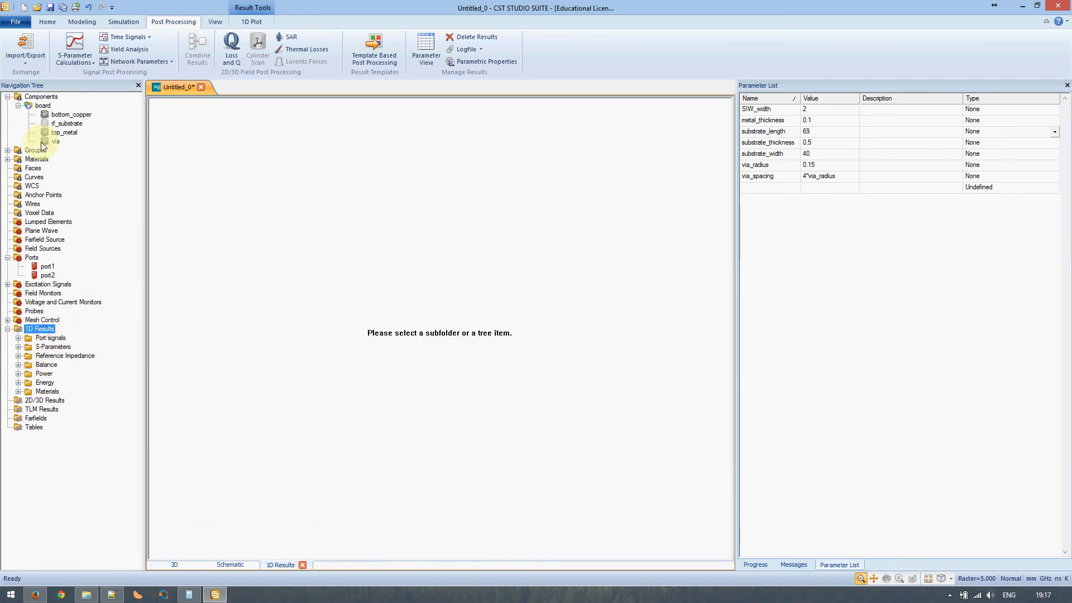
click(47, 96)
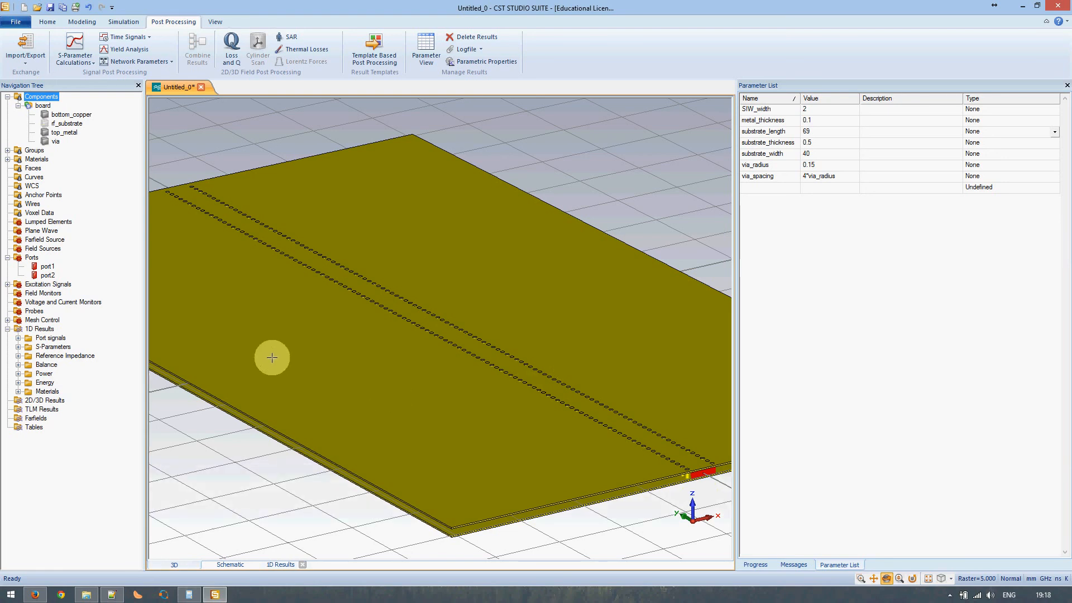
click(375, 54)
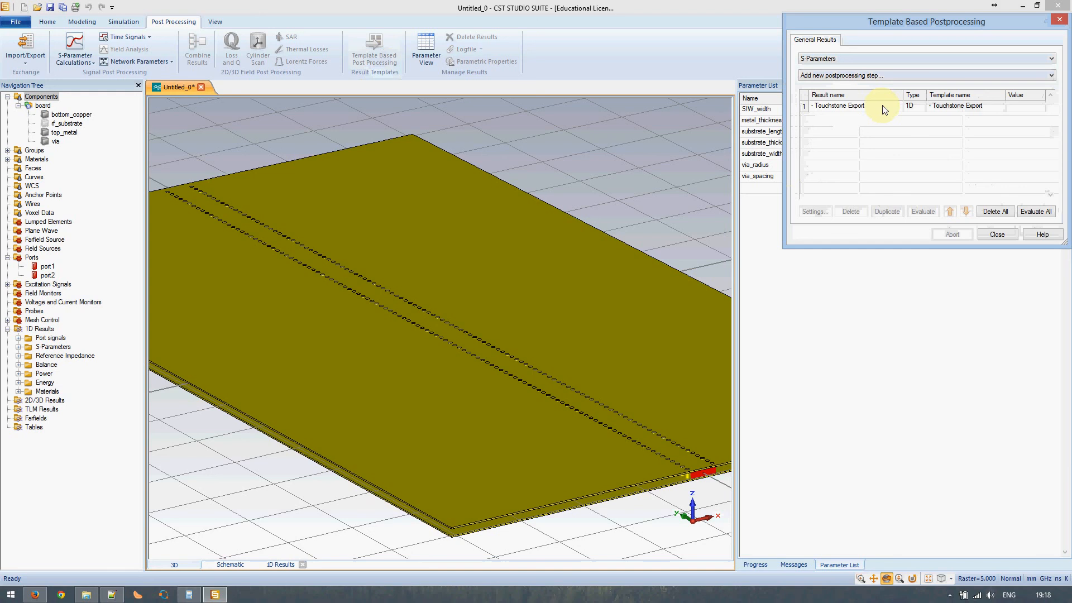
click(1008, 233)
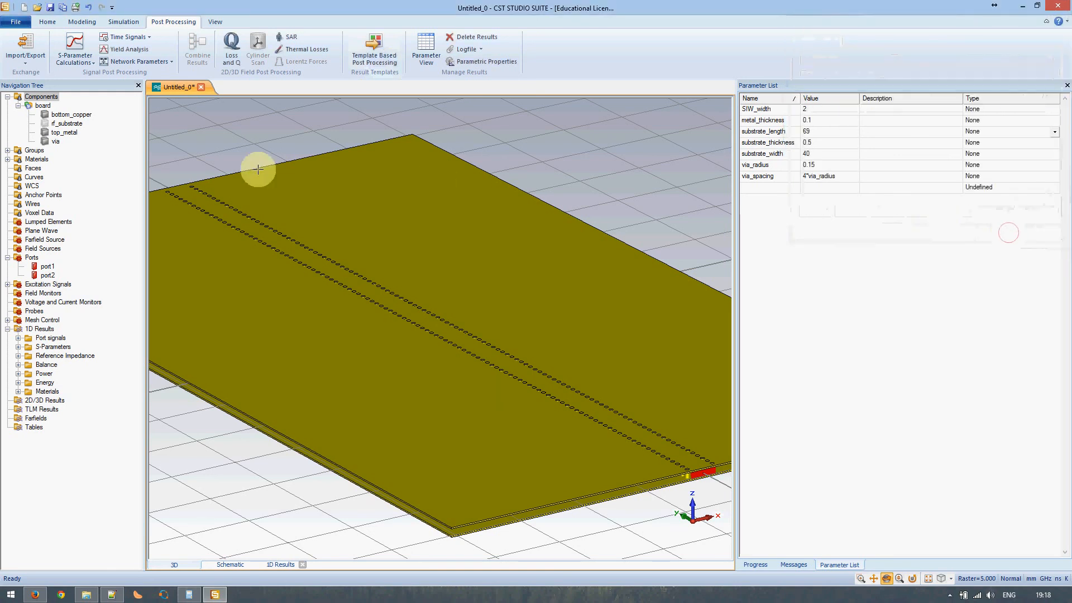
- Switch to the Home tab and open a File Explorer window, then minimize it
click(37, 22)
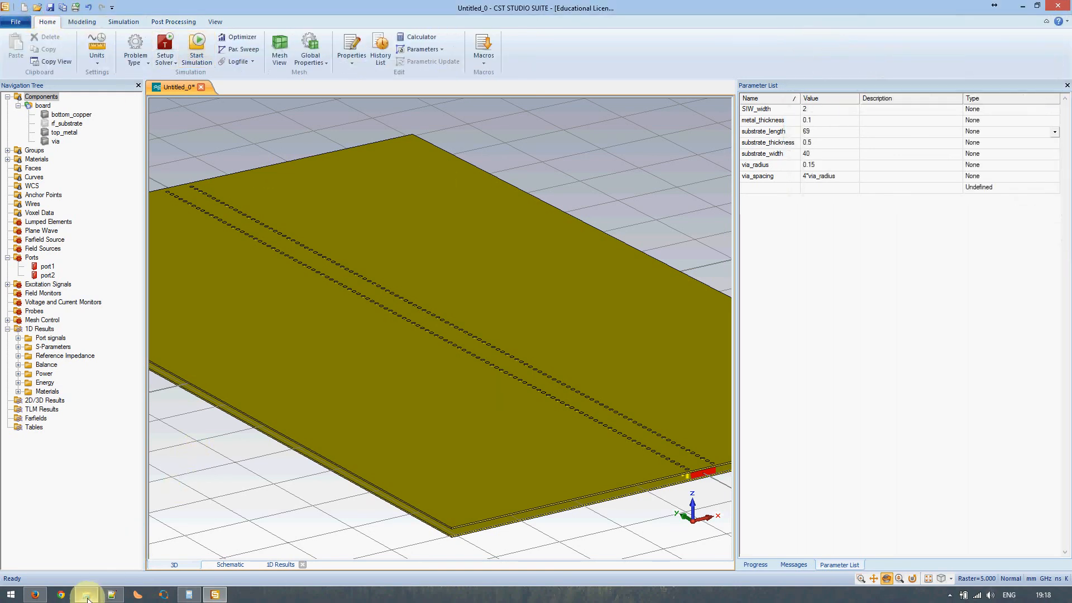
mouse_move(87, 599)
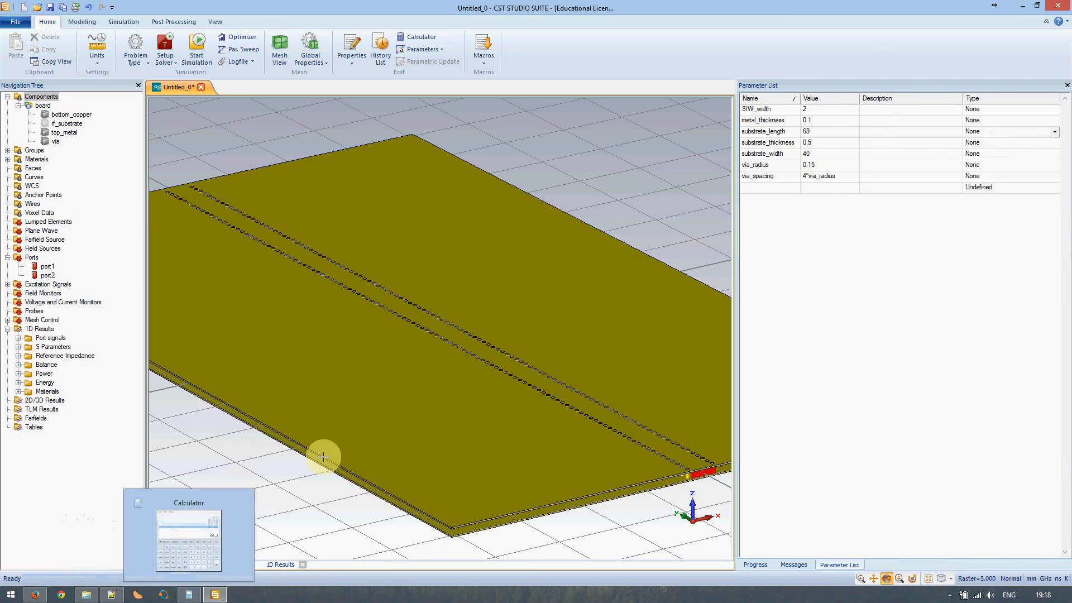
key(super+e)
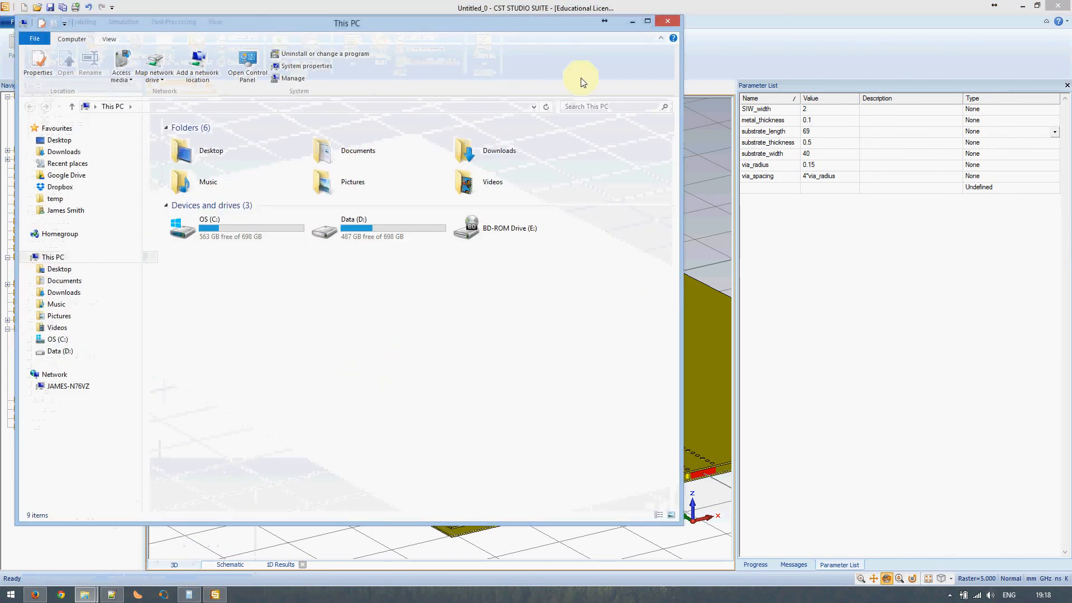
click(632, 22)
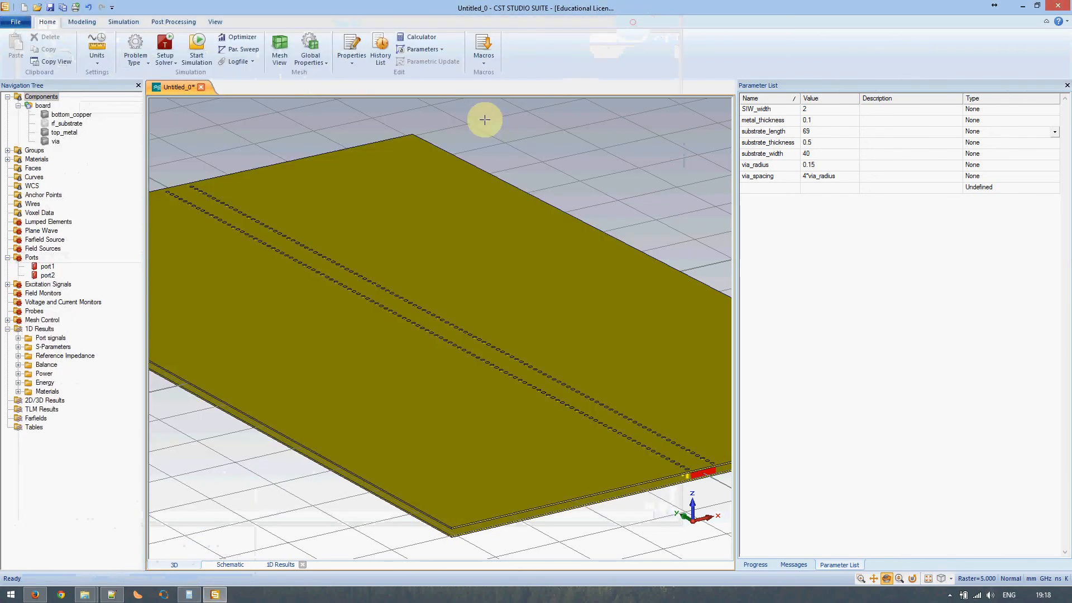
- Save the project to the Desktop as SIW_duroid6002_56ghz.cst and start the transient simulation
click(50, 8)
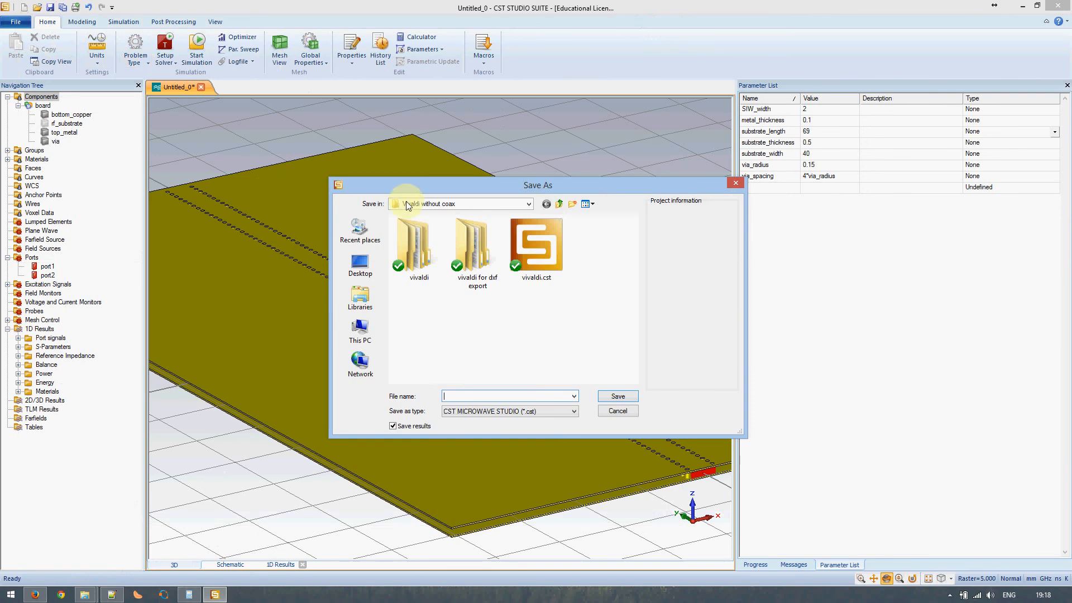
click(360, 265)
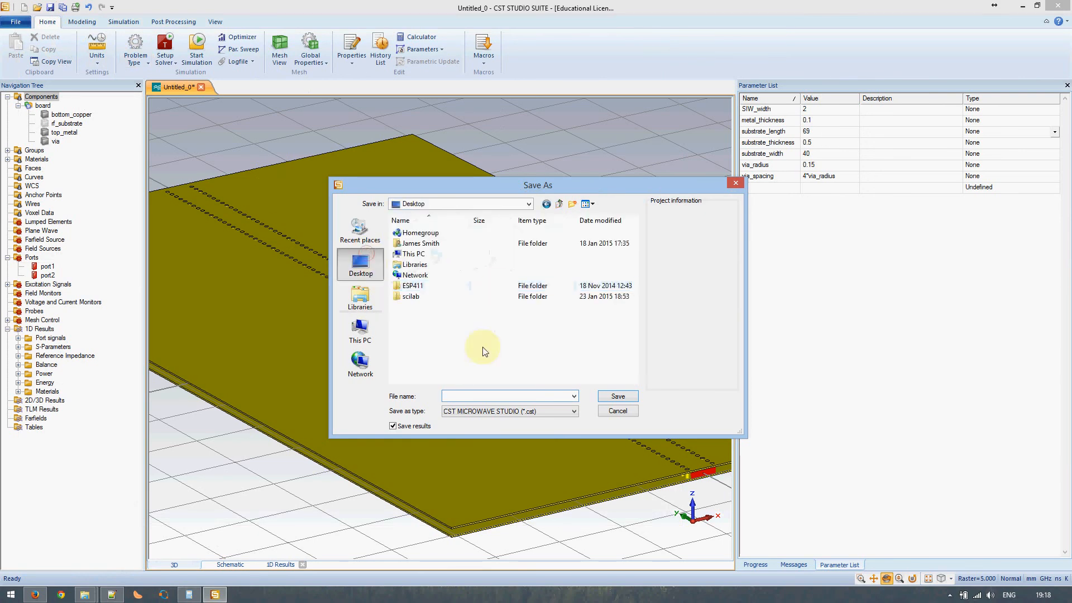
click(456, 396)
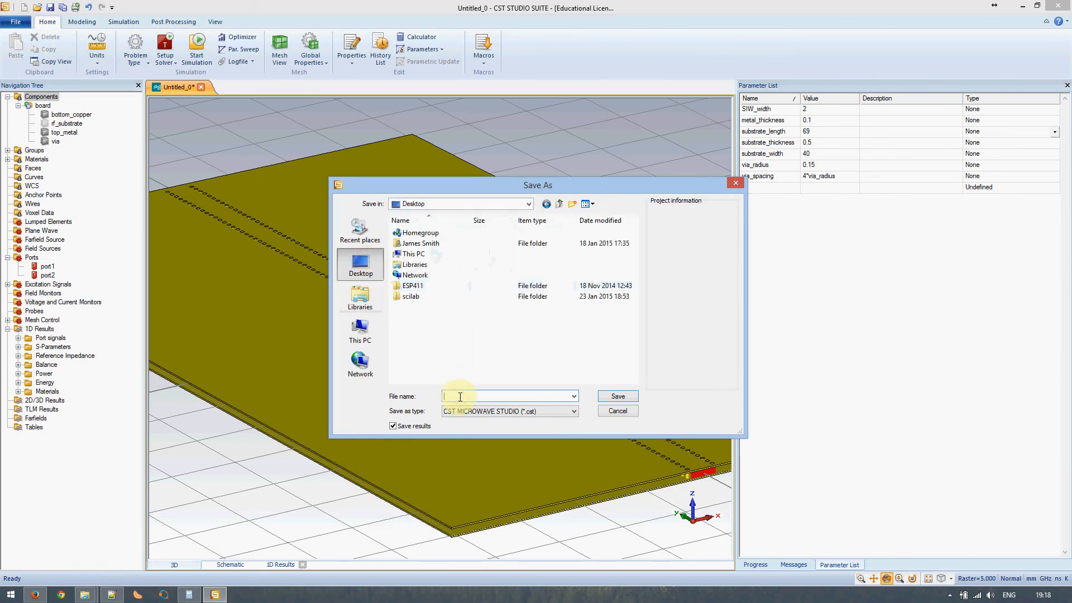
text(tes)
text(SIW_duroid6002_56ghz)
key(Return)
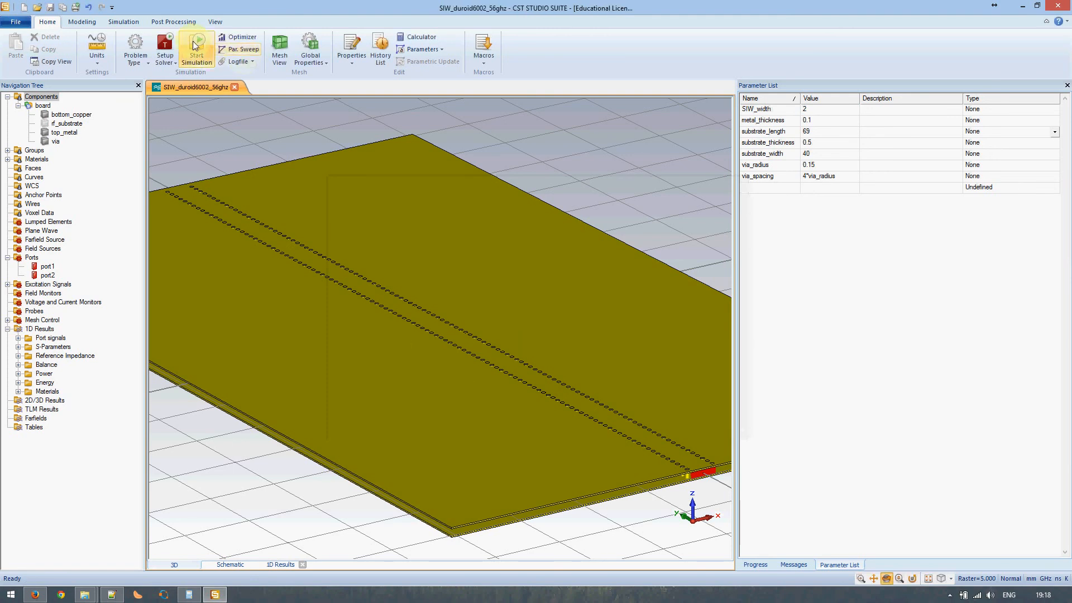
click(195, 45)
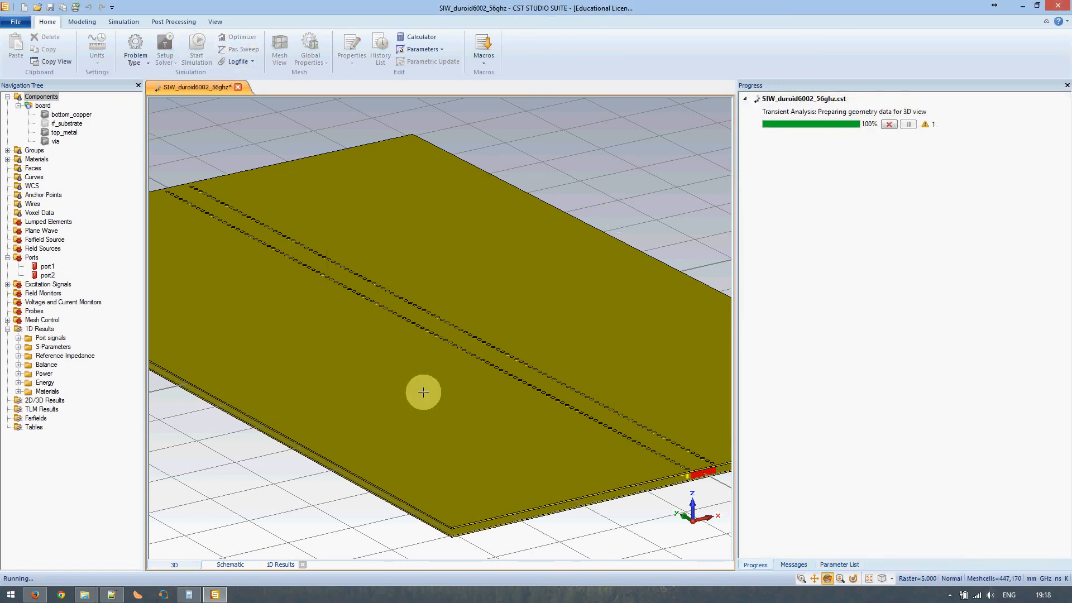
key(super+e)
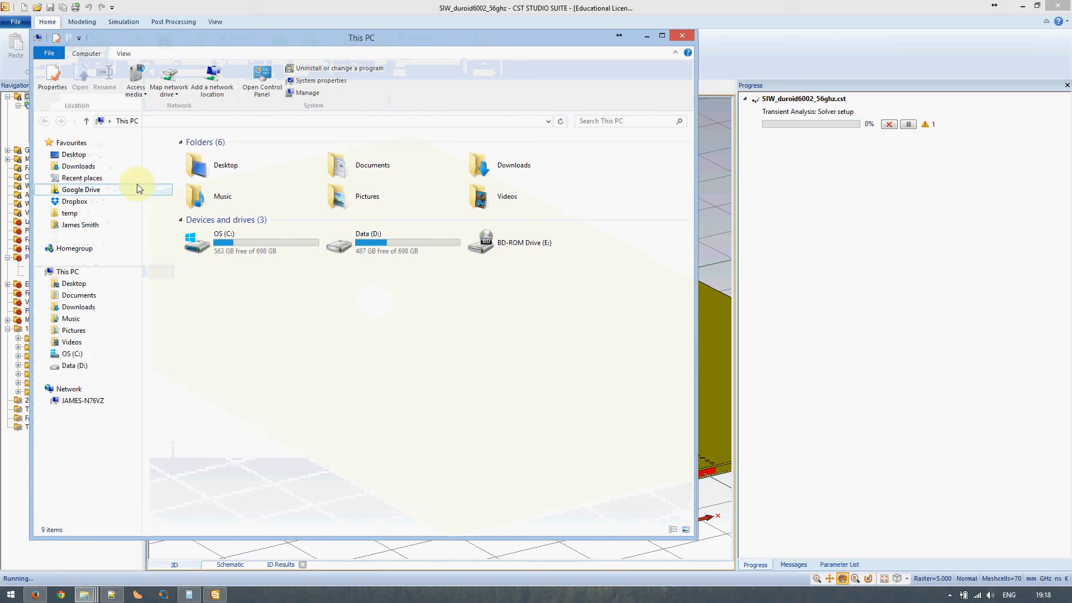
- Browse from the Desktop into SIW_duroid6002_56ghz\Result and look over its 52 solver output files
click(74, 154)
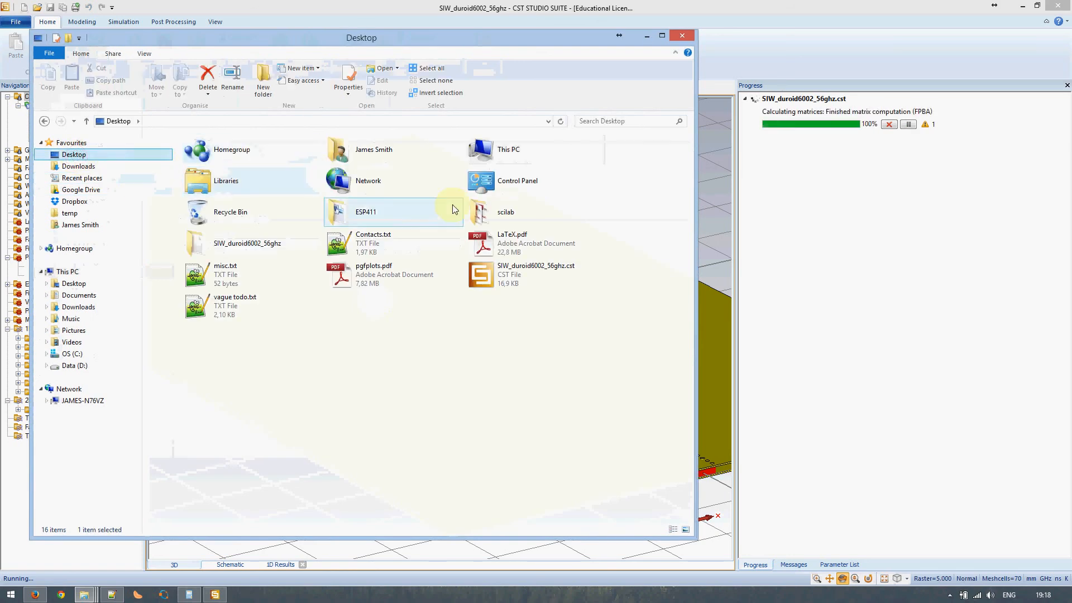
click(524, 269)
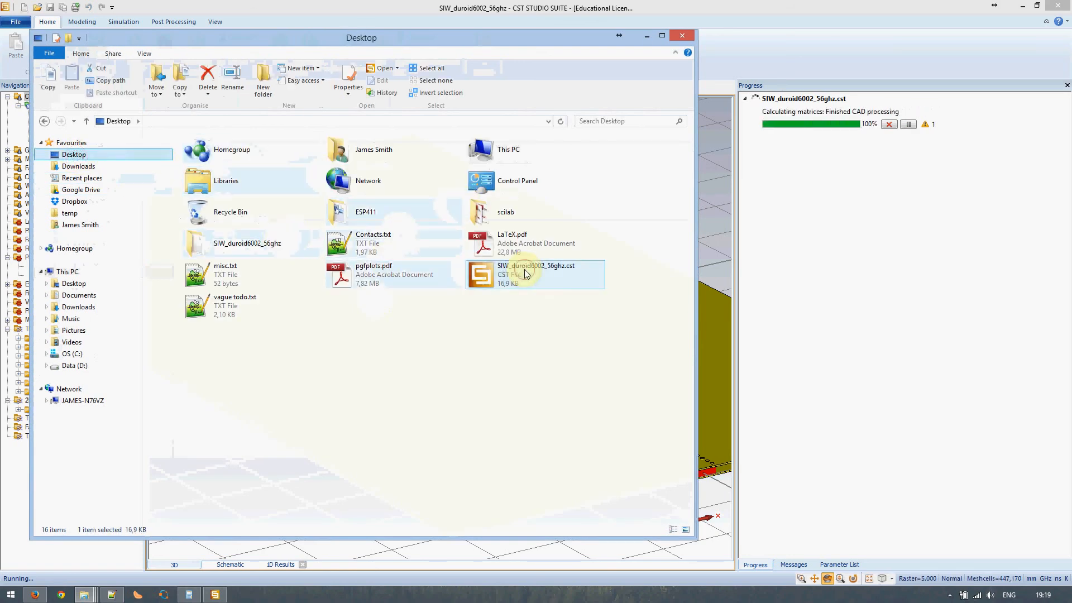
click(221, 250)
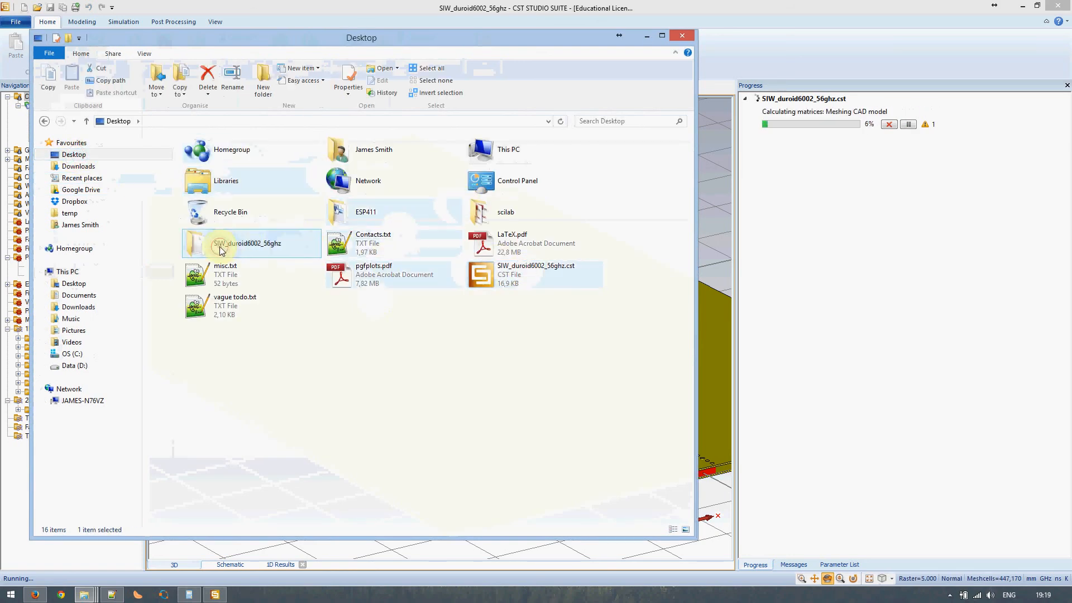
double_click(223, 249)
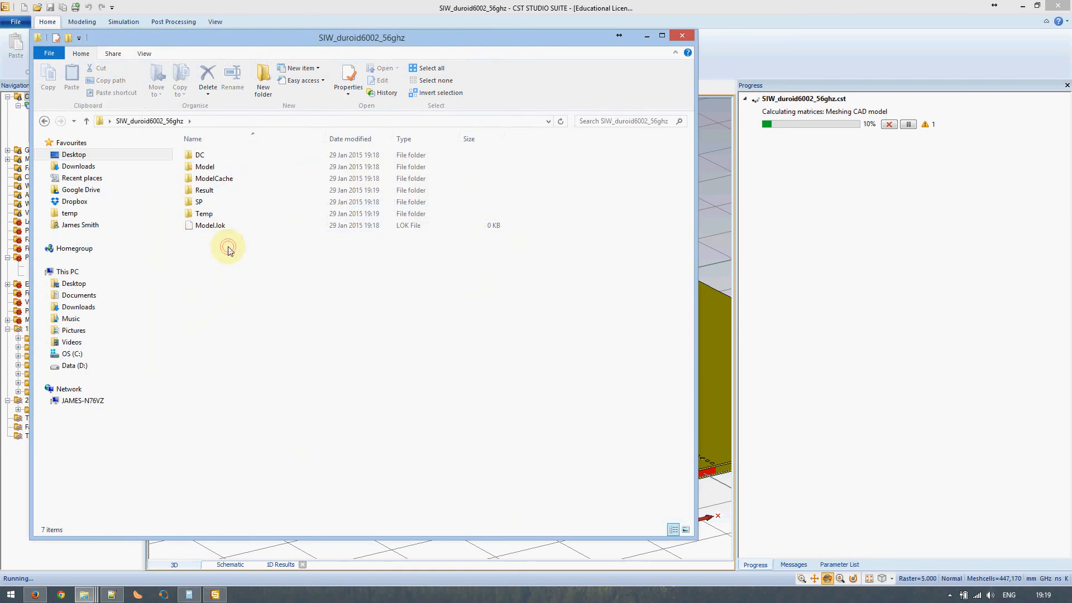
click(213, 192)
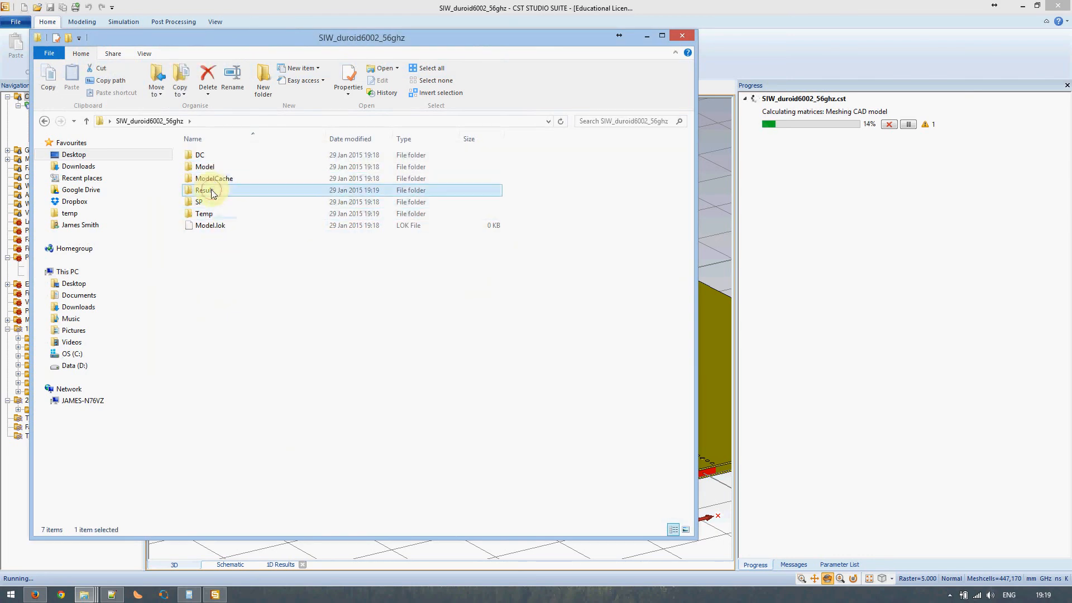
double_click(211, 193)
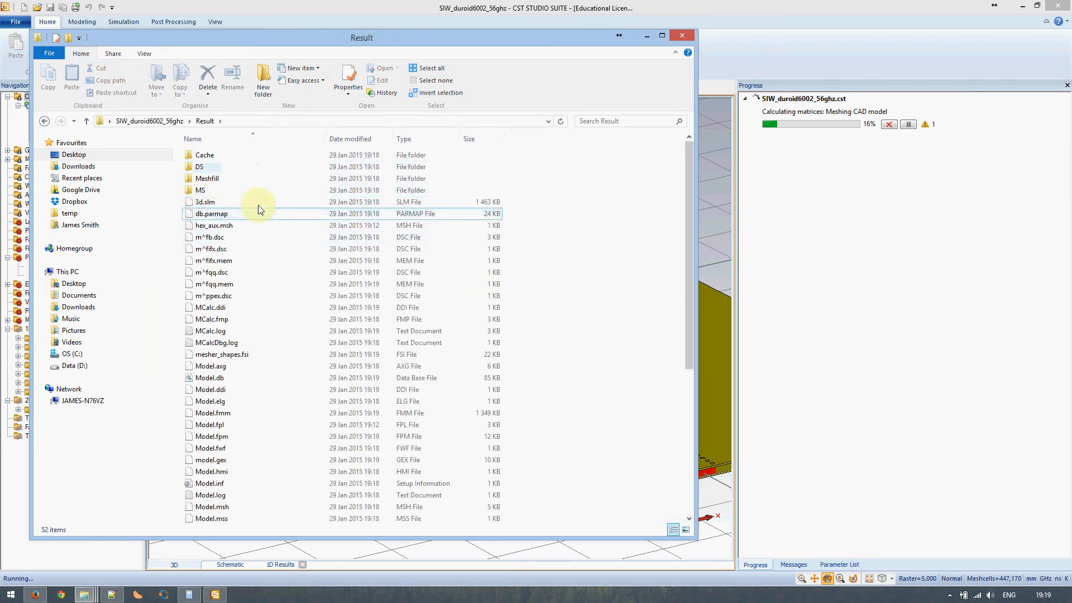
scroll(271, 312, down, 7)
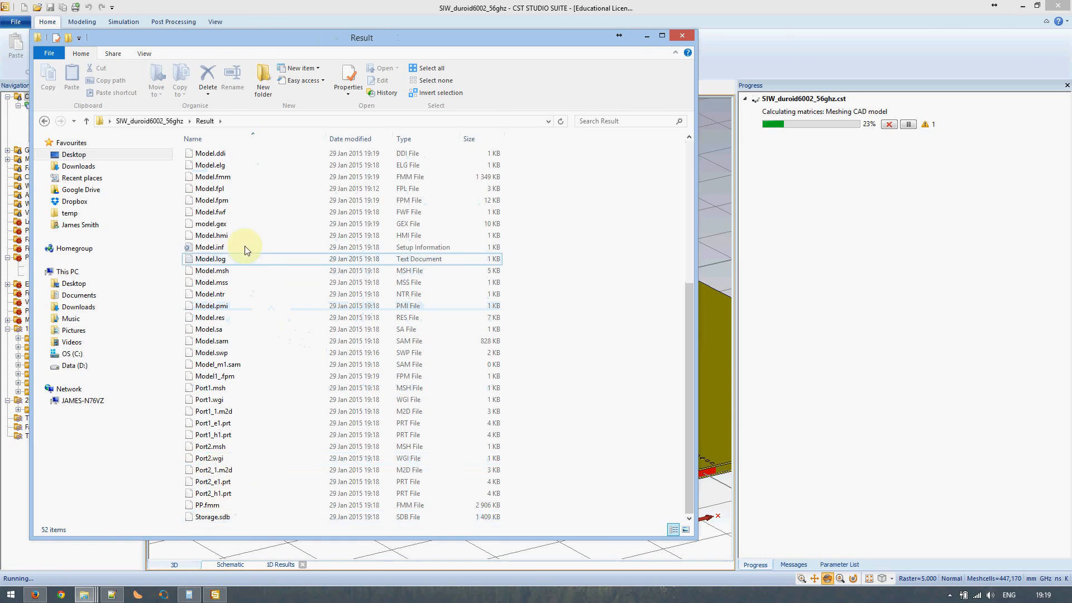
scroll(254, 276, up, 7)
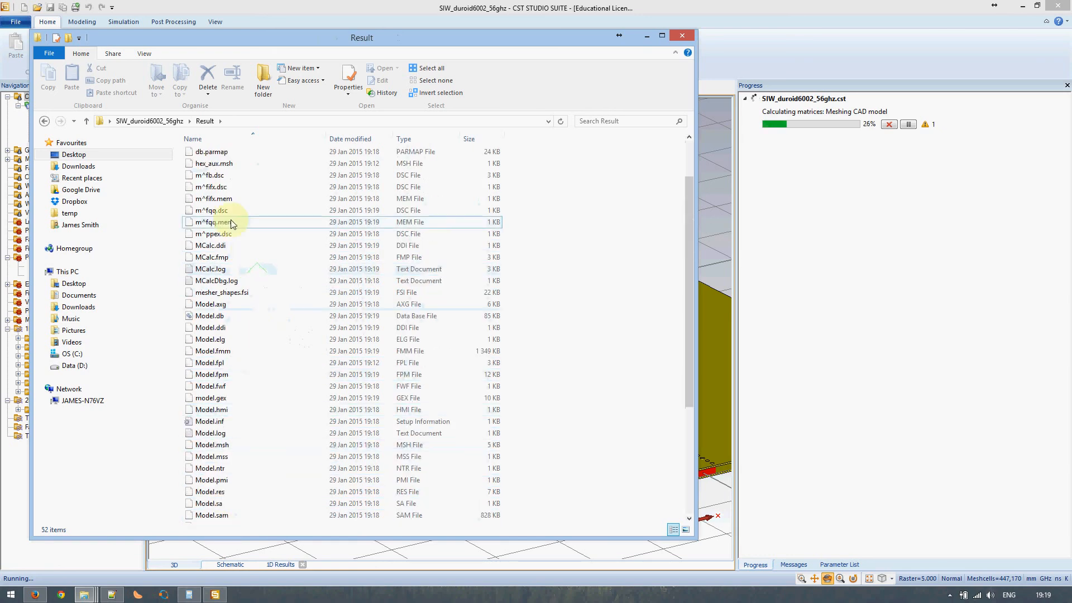
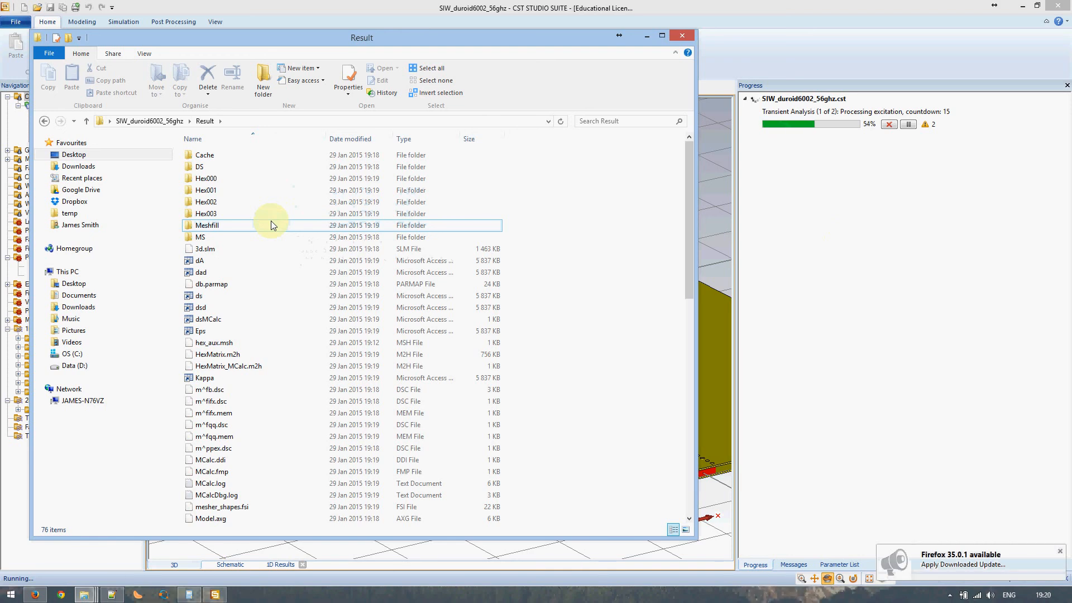
- Bring the CST Studio Suite window with the running transient solve back in front
click(547, 18)
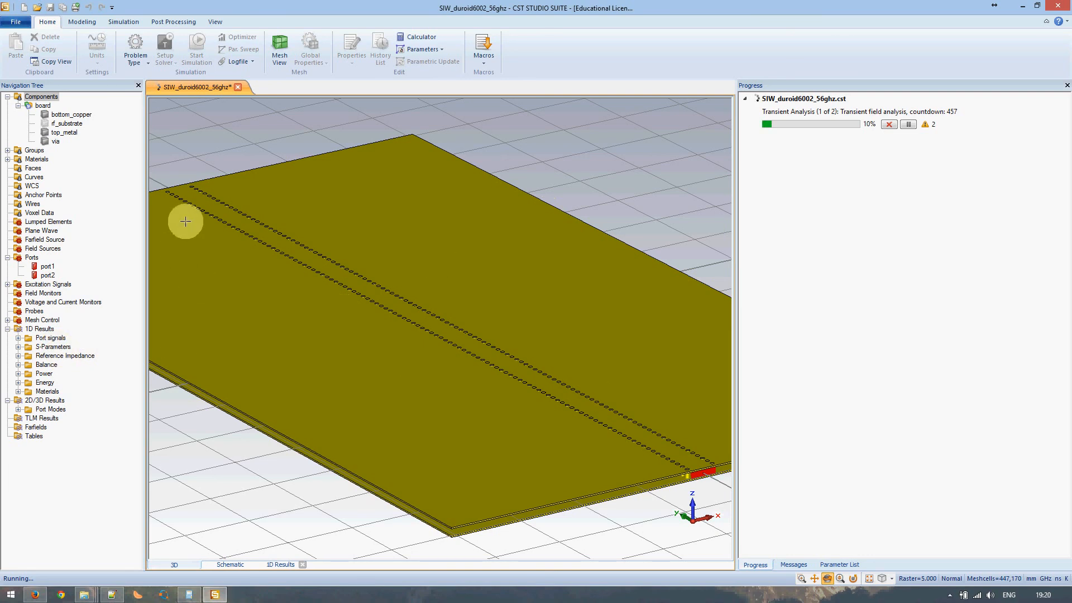
- Check the S-Parameters and Port signals plots, return to the 3D board view, then bring up the thickness notes
click(48, 351)
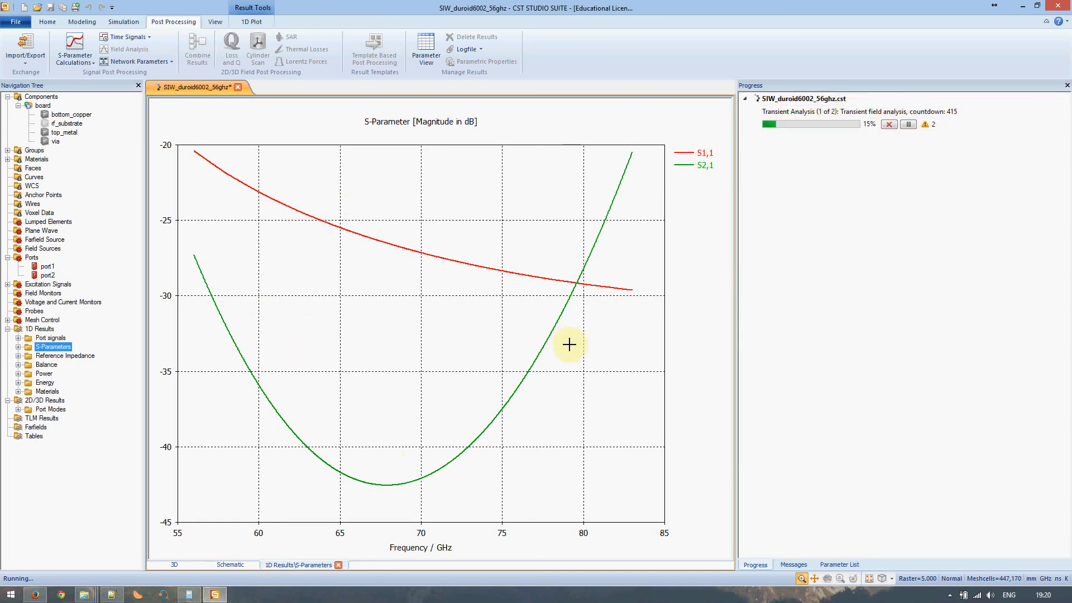
click(18, 338)
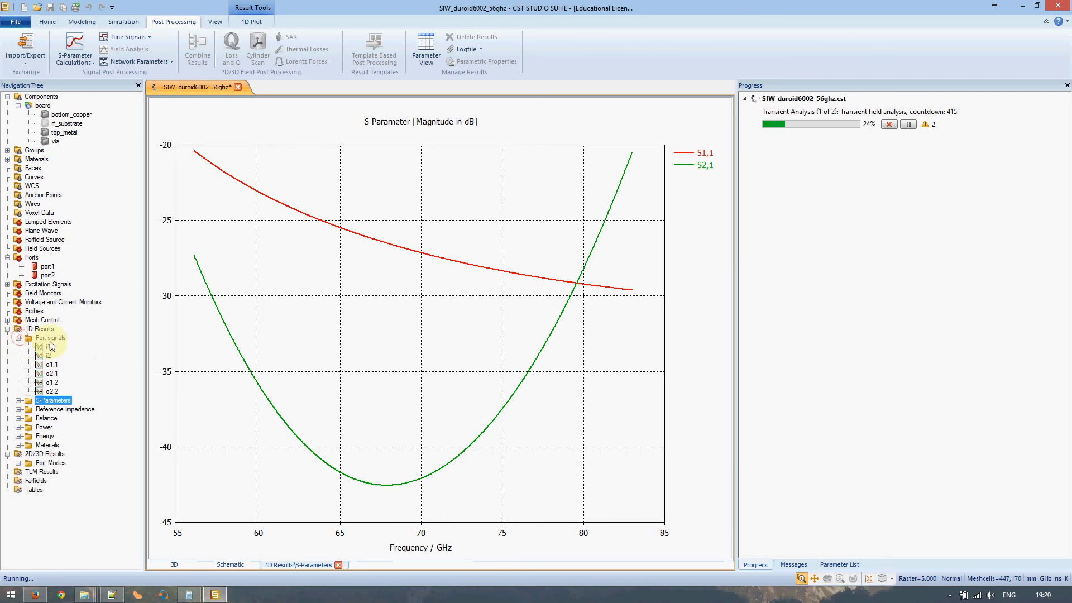
click(50, 339)
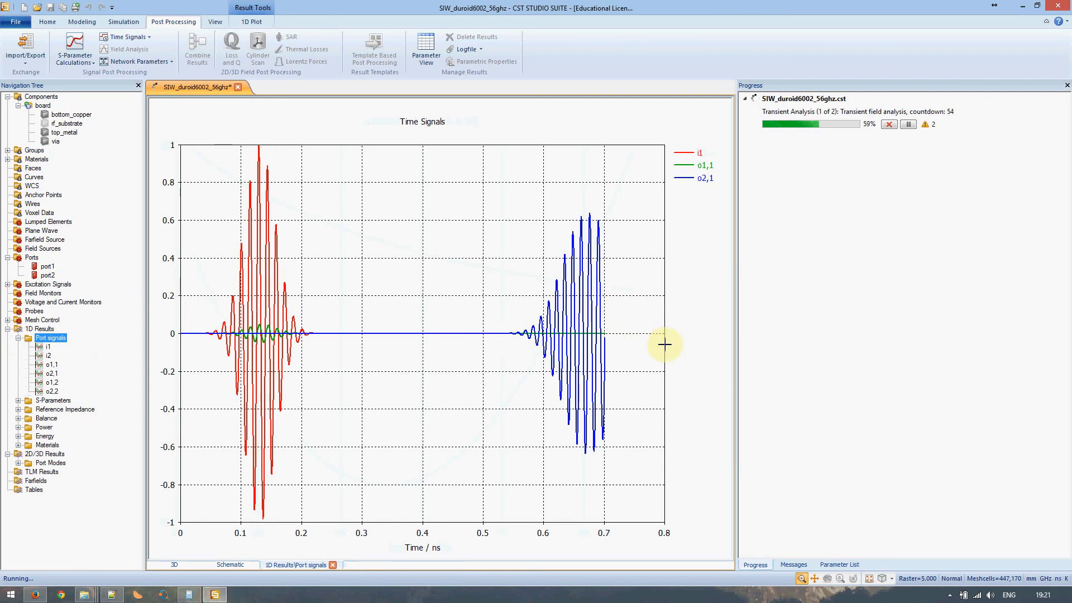
click(54, 97)
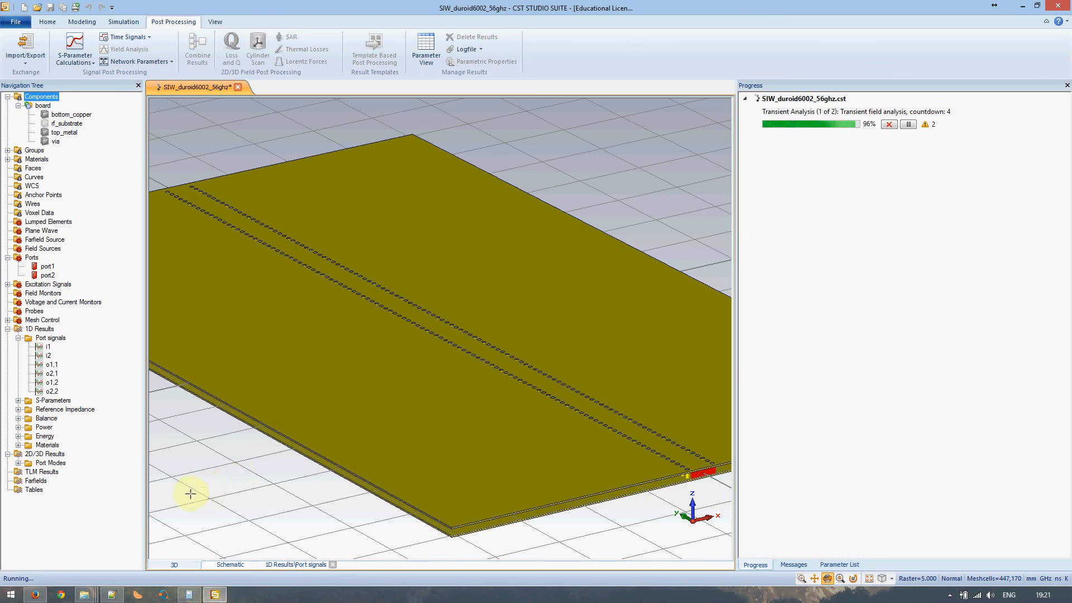
click(111, 594)
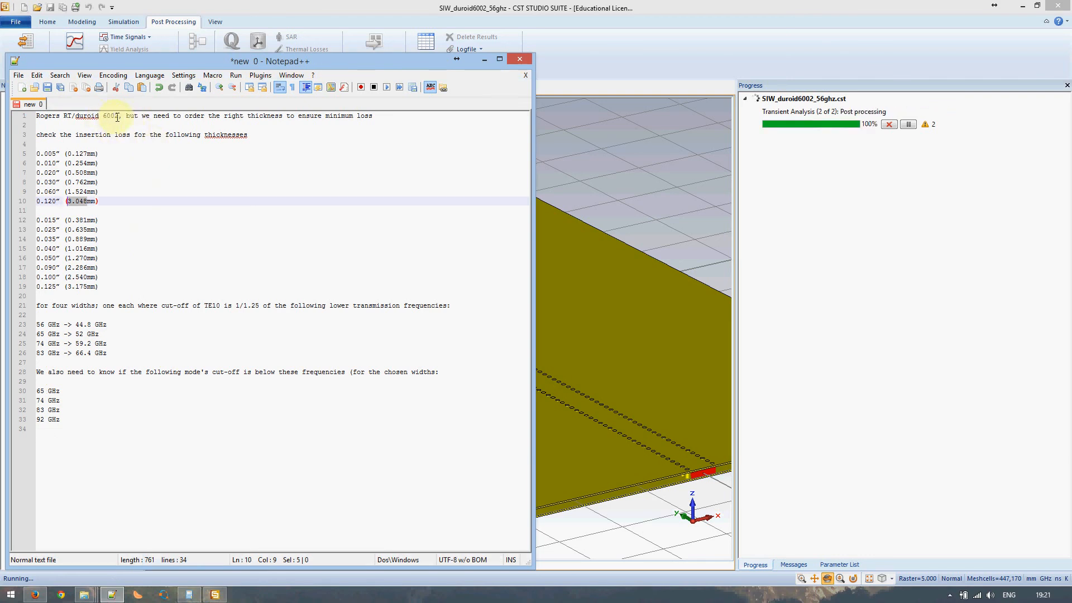
- Select Rogers RT/duroid 6002 in the notes, move them right, and highlight the PEC parts
drag(119, 116, 34, 116)
drag(124, 61, 452, 65)
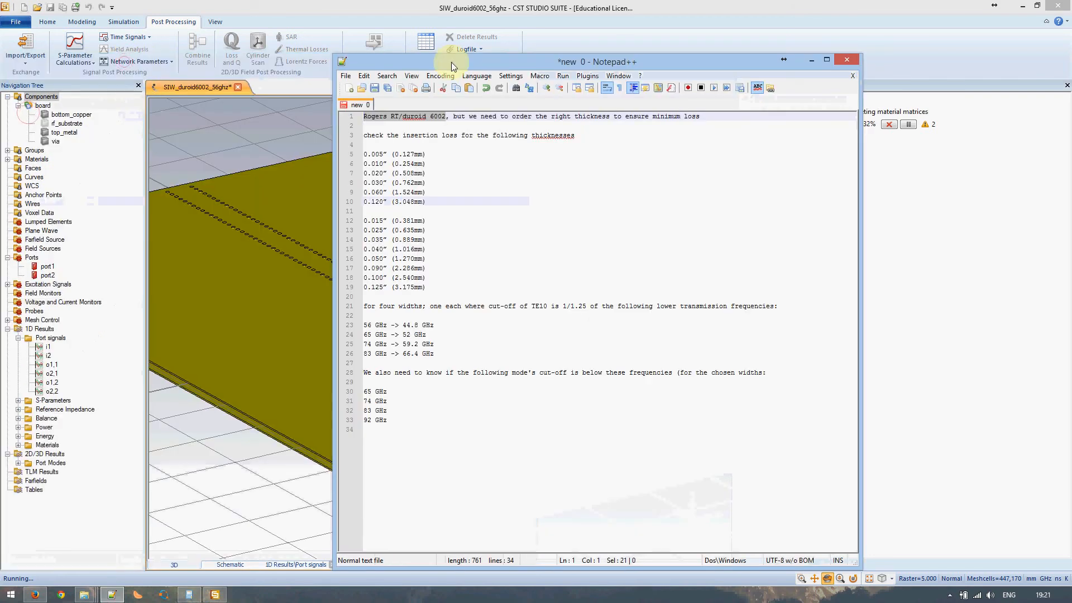
click(7, 159)
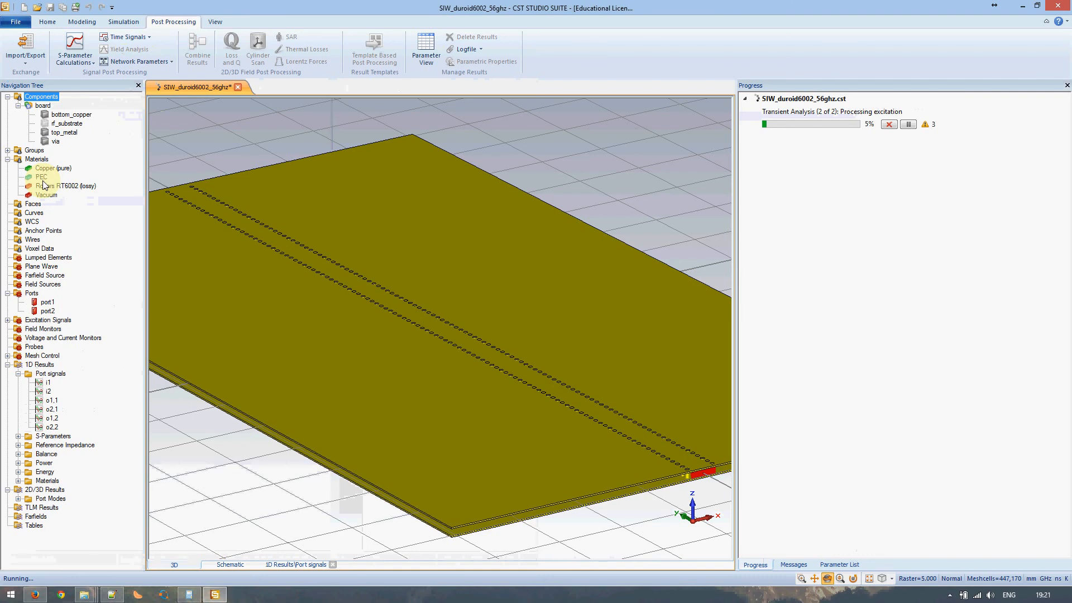
click(41, 178)
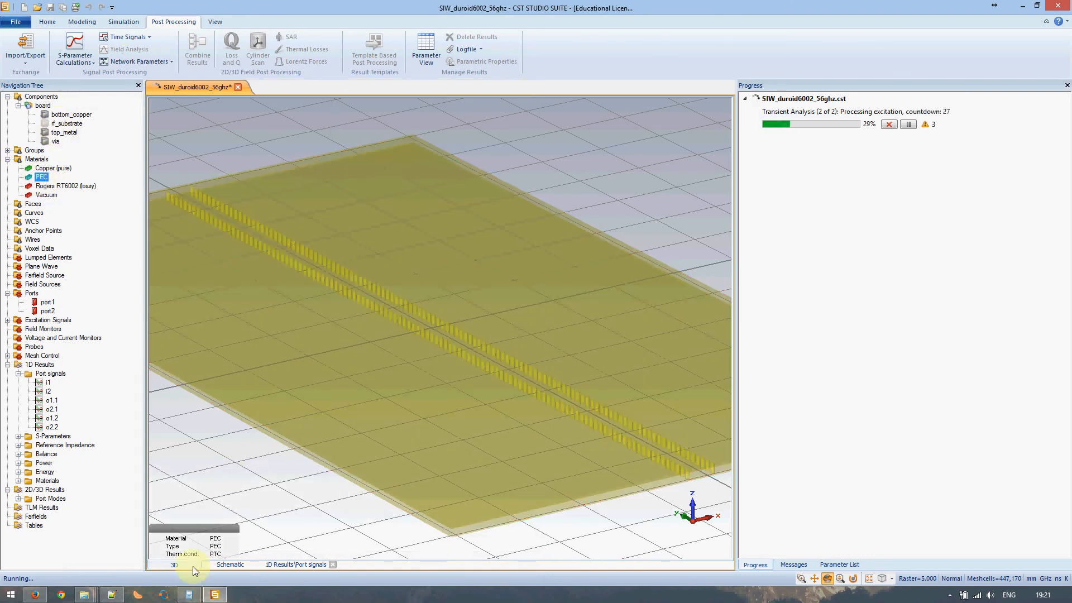
- Review the thickness values on lines 5–19 and frequency lines 30–33, then minimize the notes
click(111, 594)
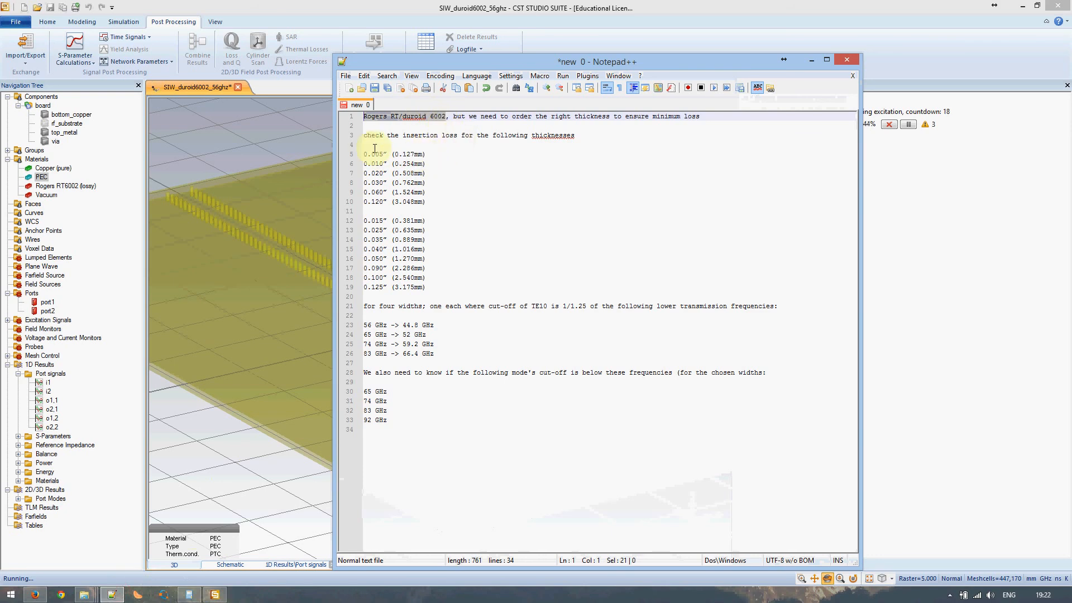
drag(391, 156, 428, 286)
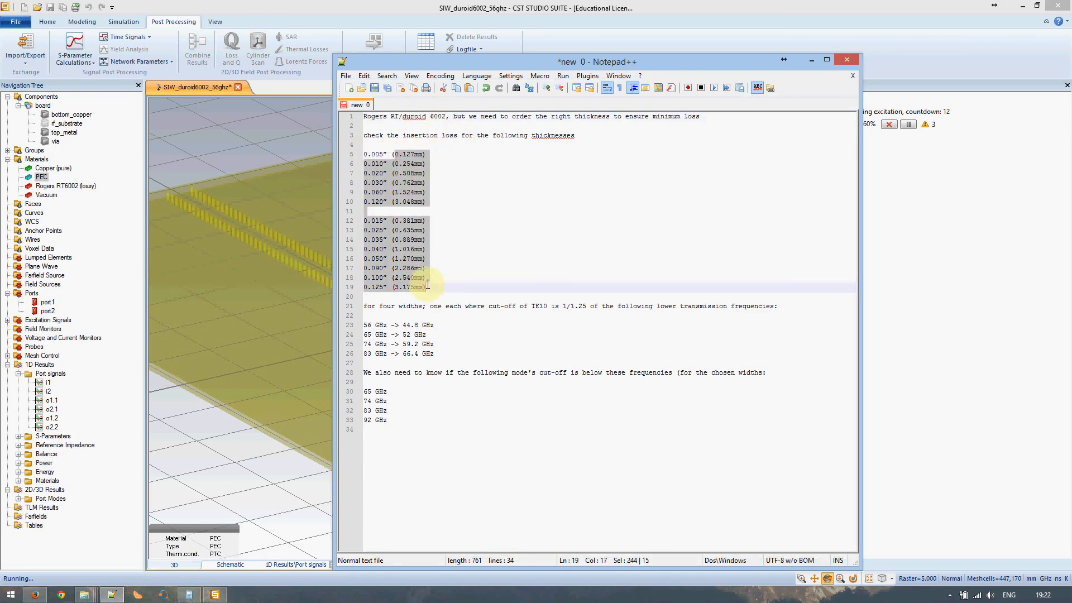
click(424, 327)
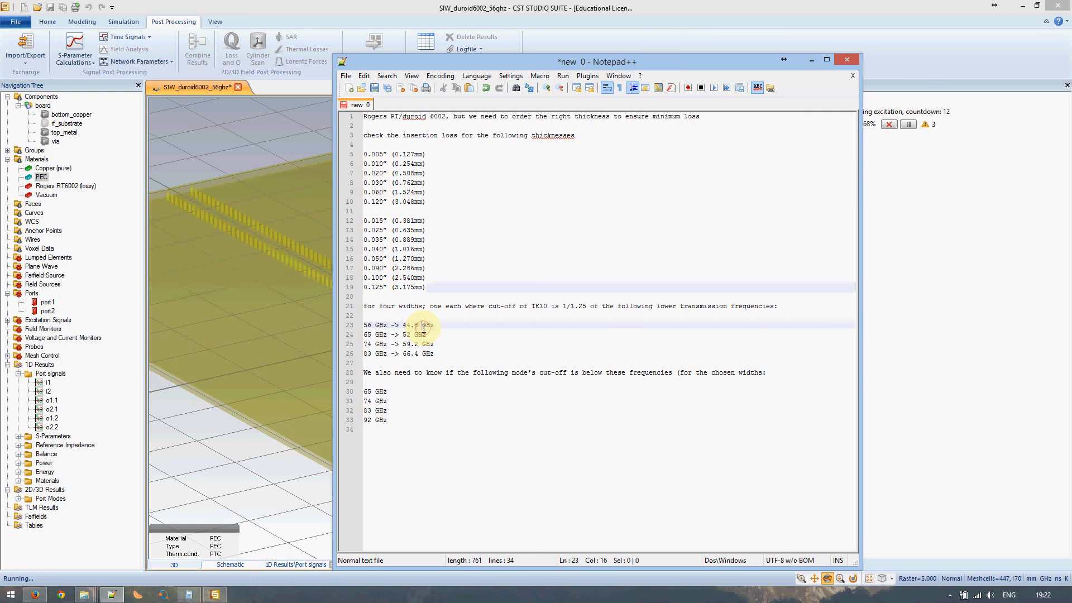
drag(396, 392, 399, 422)
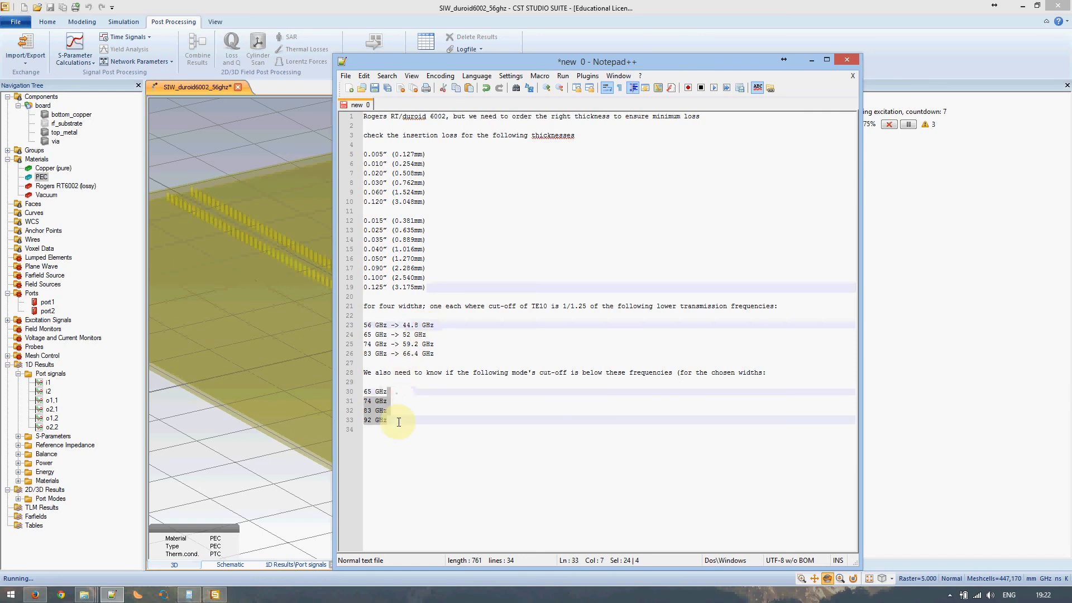
click(396, 422)
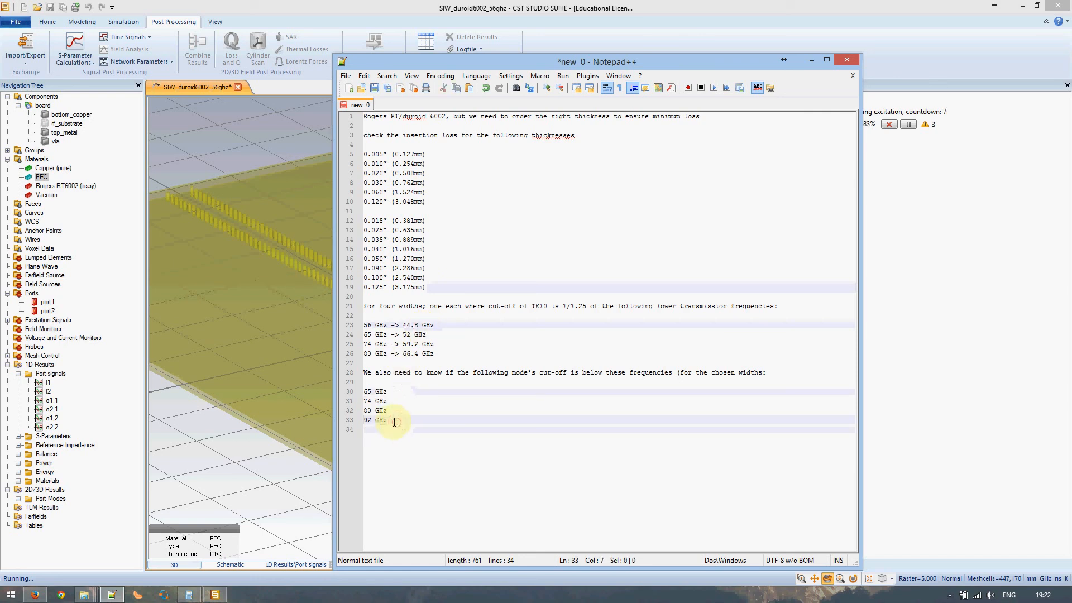
drag(394, 422, 359, 388)
click(409, 424)
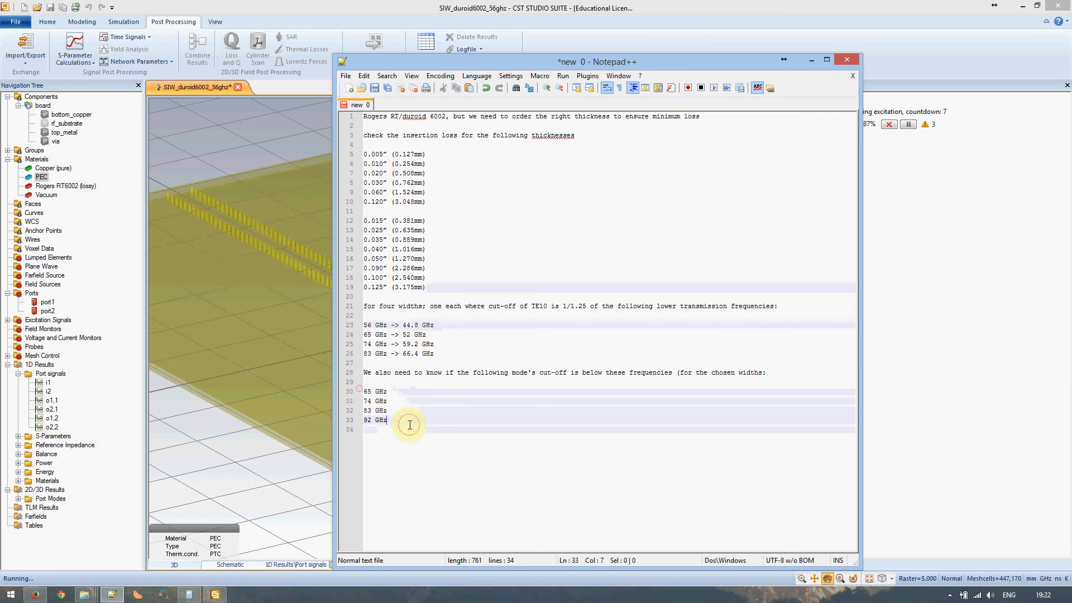
click(809, 62)
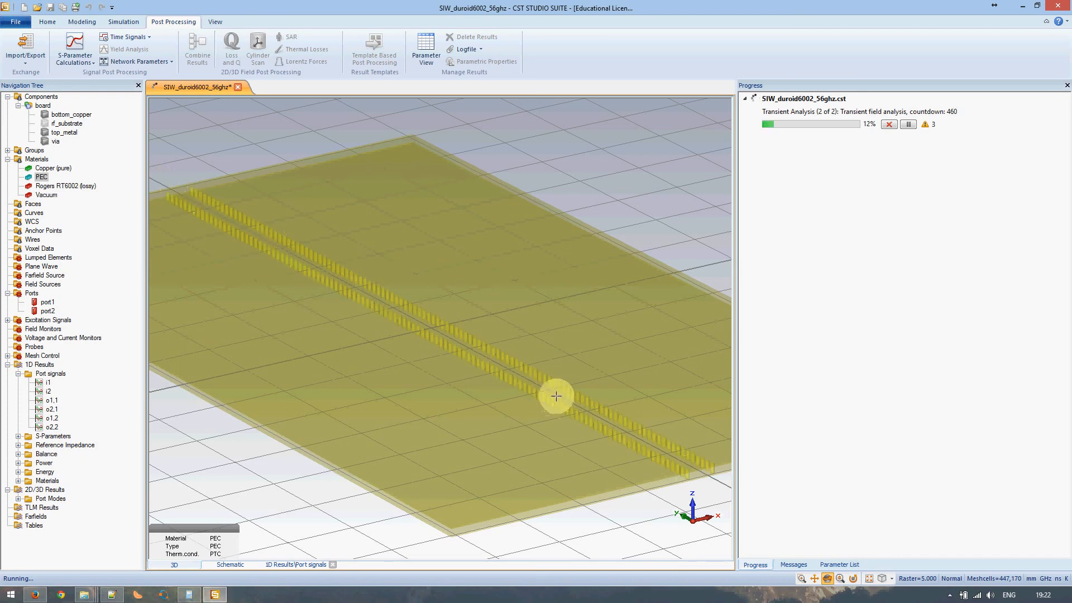
- Bring the Result folder window forward briefly and minimize it again
mouse_move(83, 598)
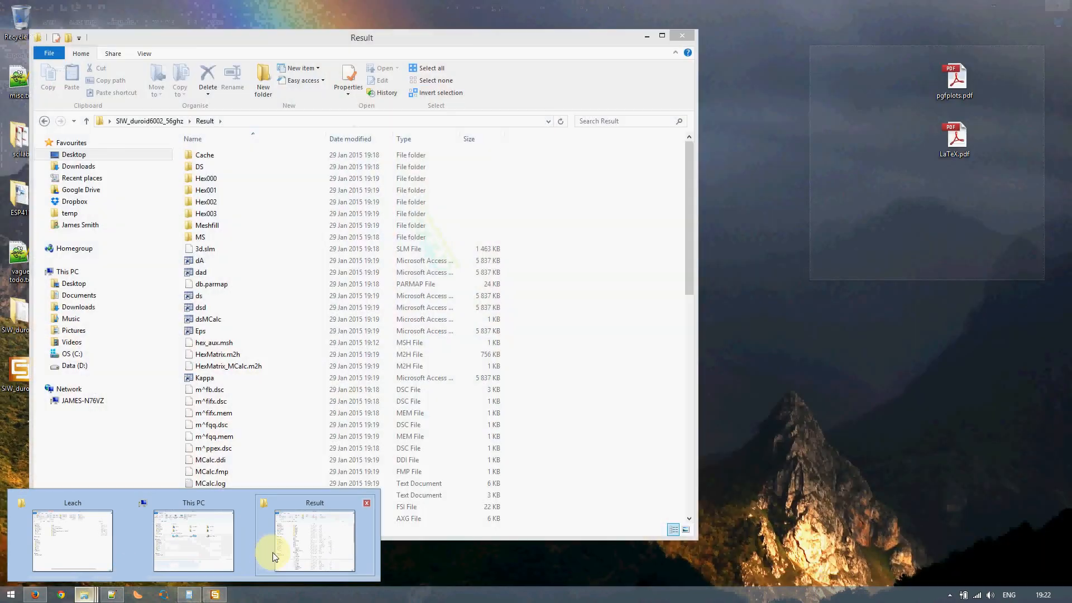
click(273, 545)
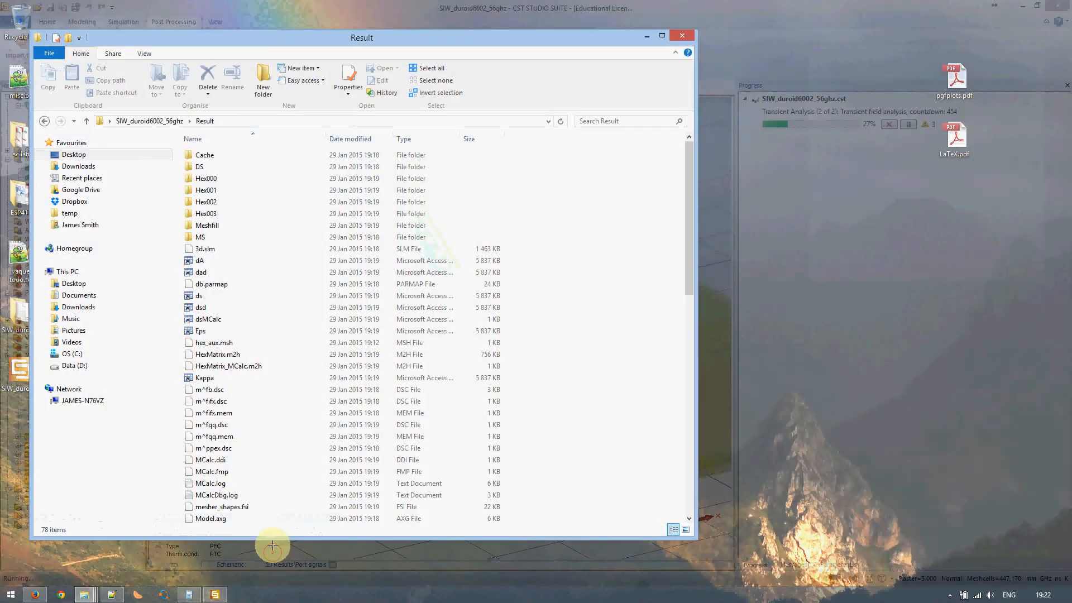
click(646, 36)
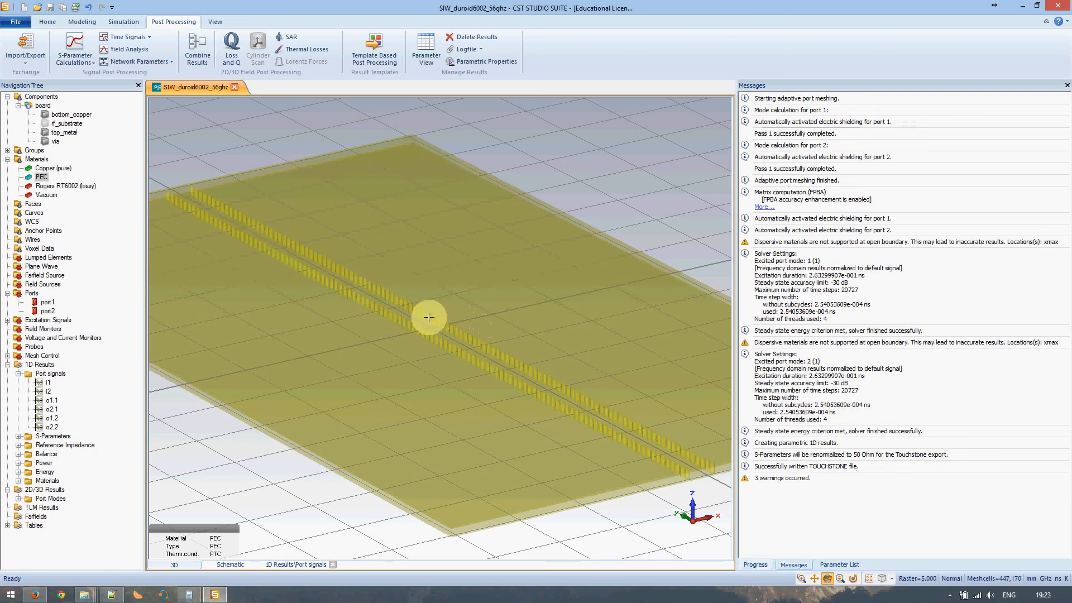
- Open TOUCHSTONE files and view MWS-run-0001-parameter.txt in Notepad++, marking substrate_thickness=0,5
mouse_move(84, 594)
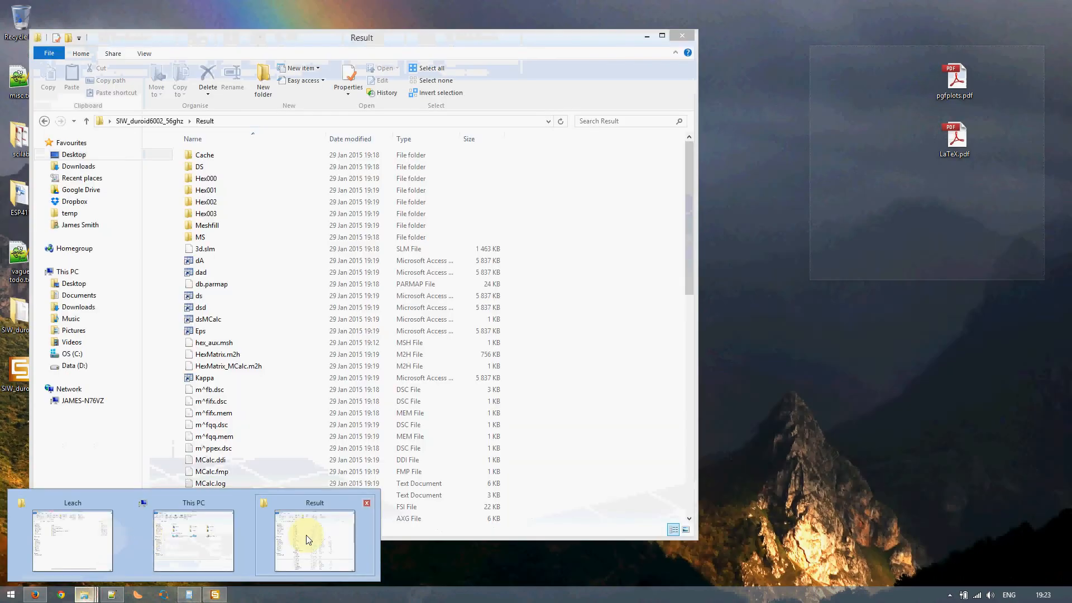
click(306, 535)
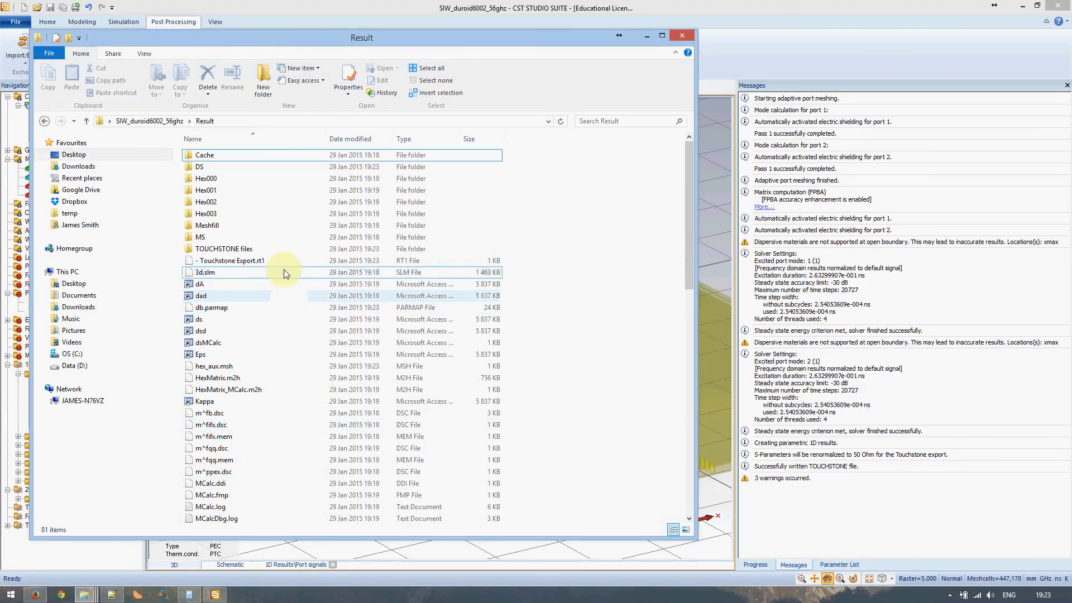
double_click(238, 249)
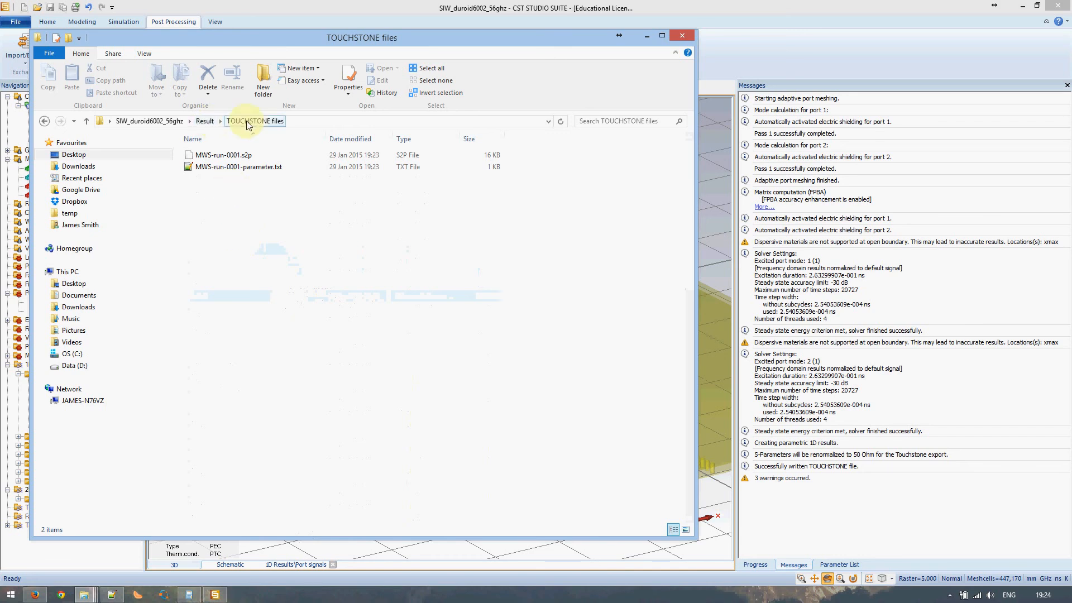
click(242, 168)
double_click(242, 167)
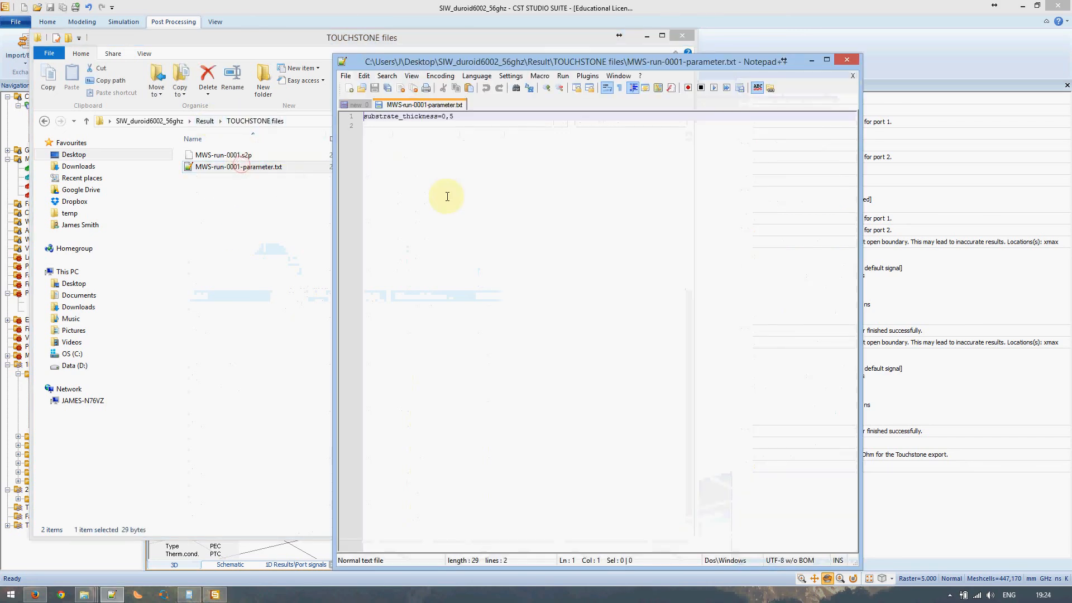
drag(455, 124, 358, 119)
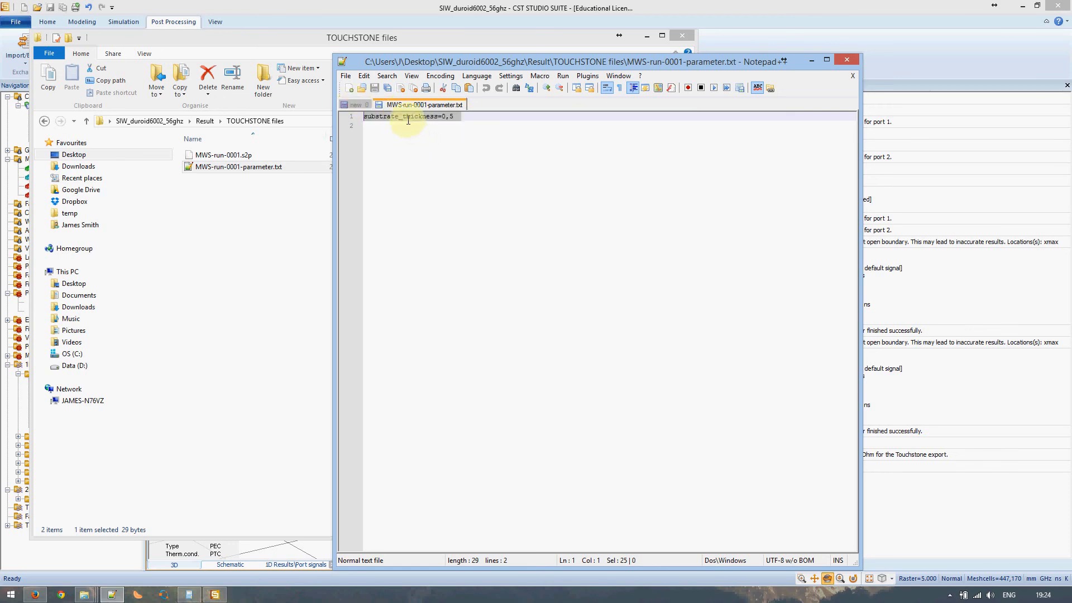
click(219, 159)
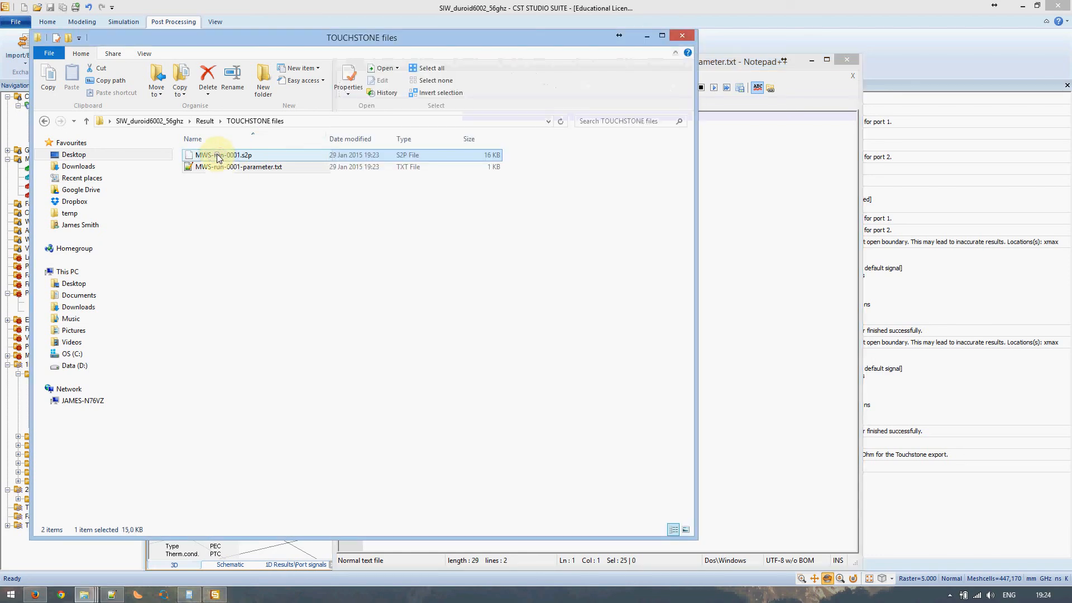
- Open MWS-run-0001.s2p in a widened Notepad++ and highlight its GHZ, MA and 50-ohm header fields
right_click(218, 158)
click(257, 185)
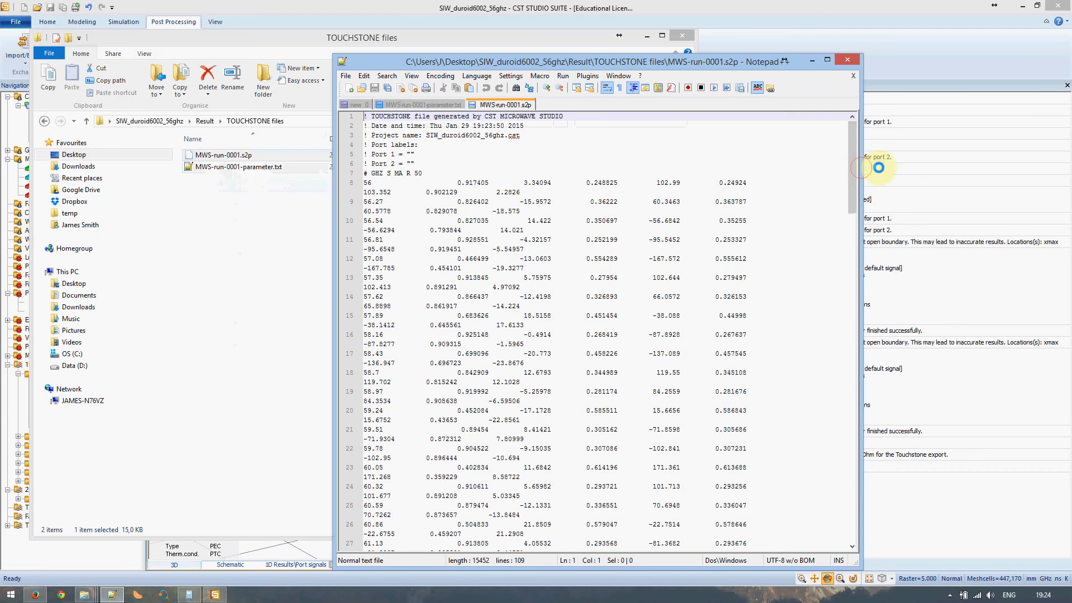
drag(859, 167, 1043, 178)
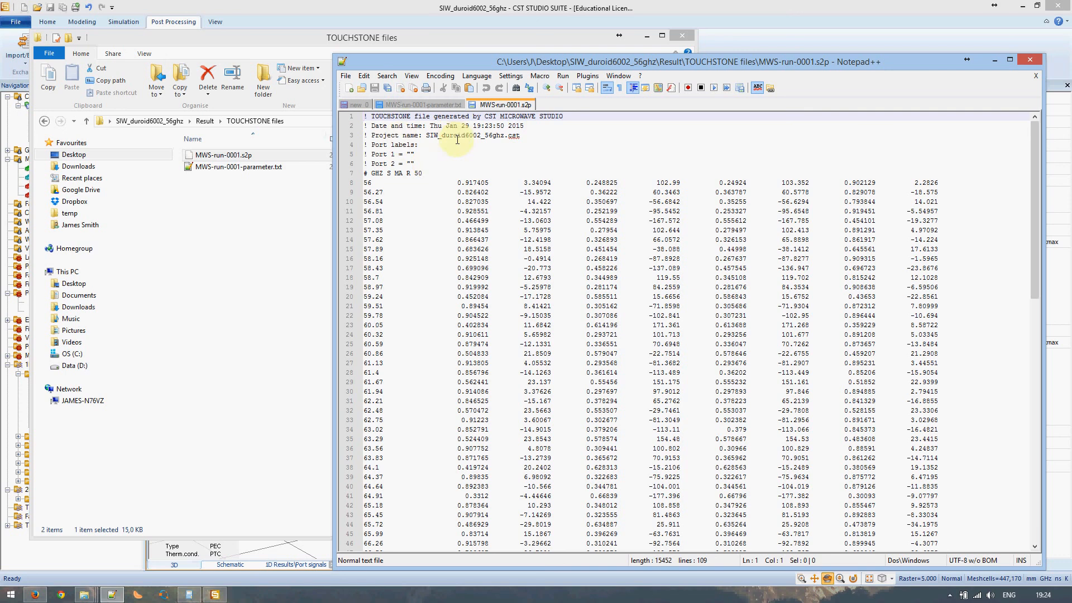
double_click(379, 173)
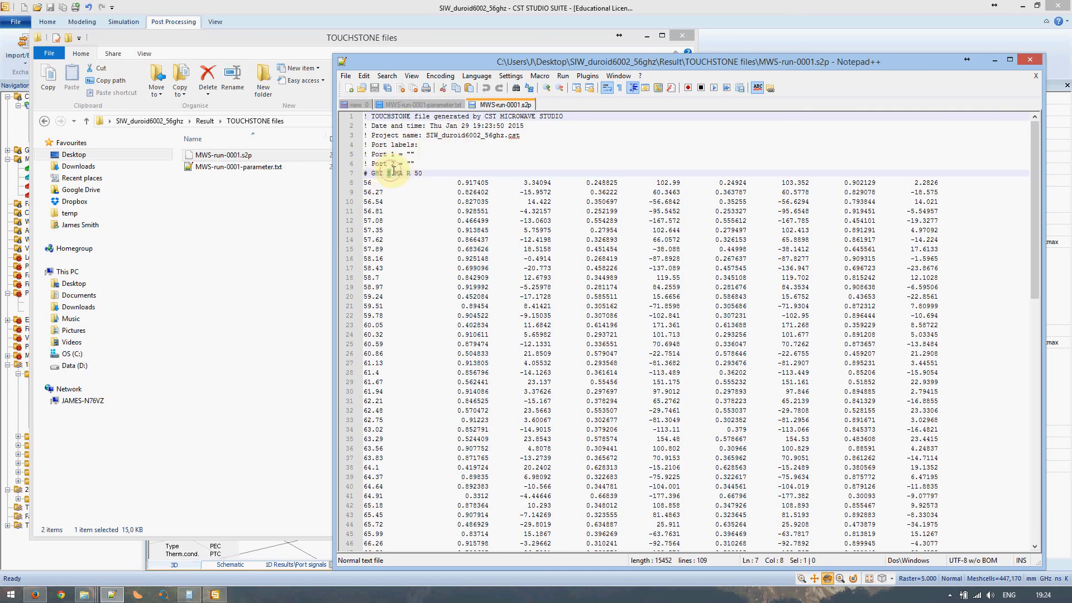
drag(395, 171, 403, 171)
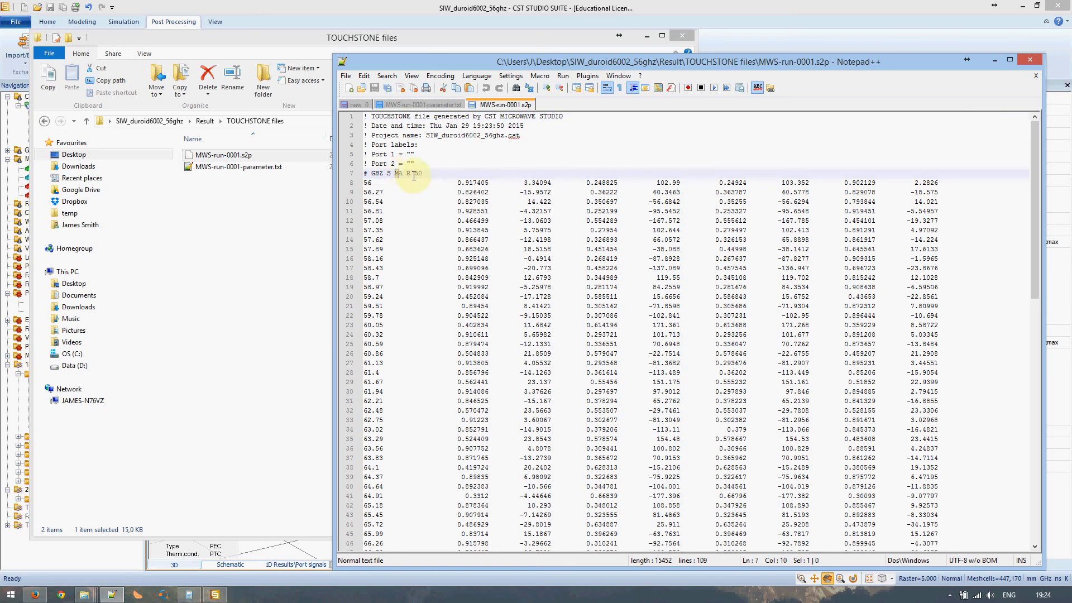
double_click(417, 174)
click(439, 174)
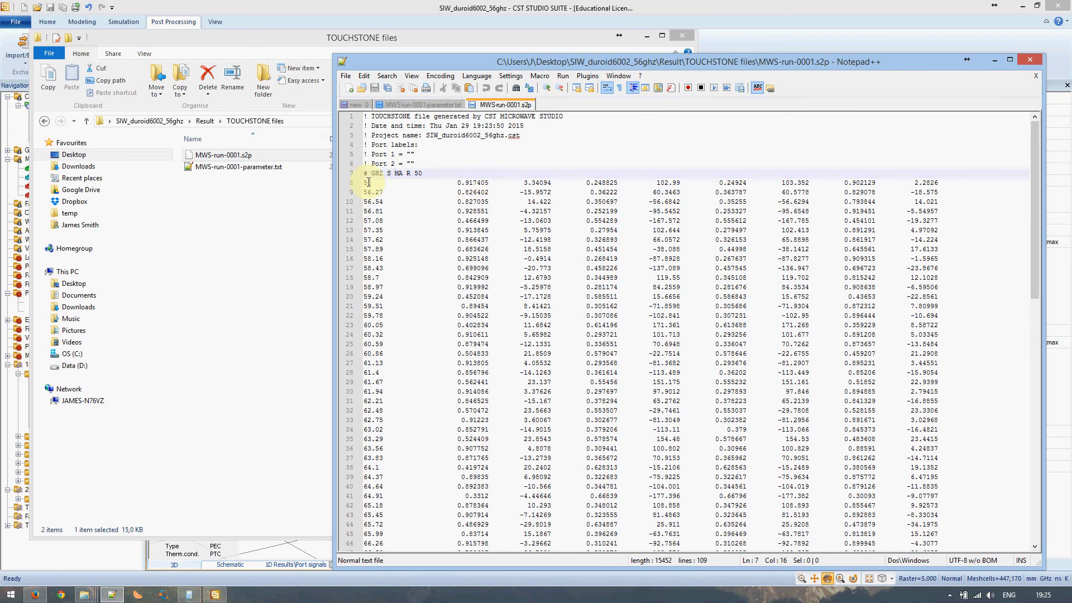
- Mark the magnitude-angle pairs on line 8, including the 0.917405 magnitude at 56 GHz
drag(454, 182, 553, 182)
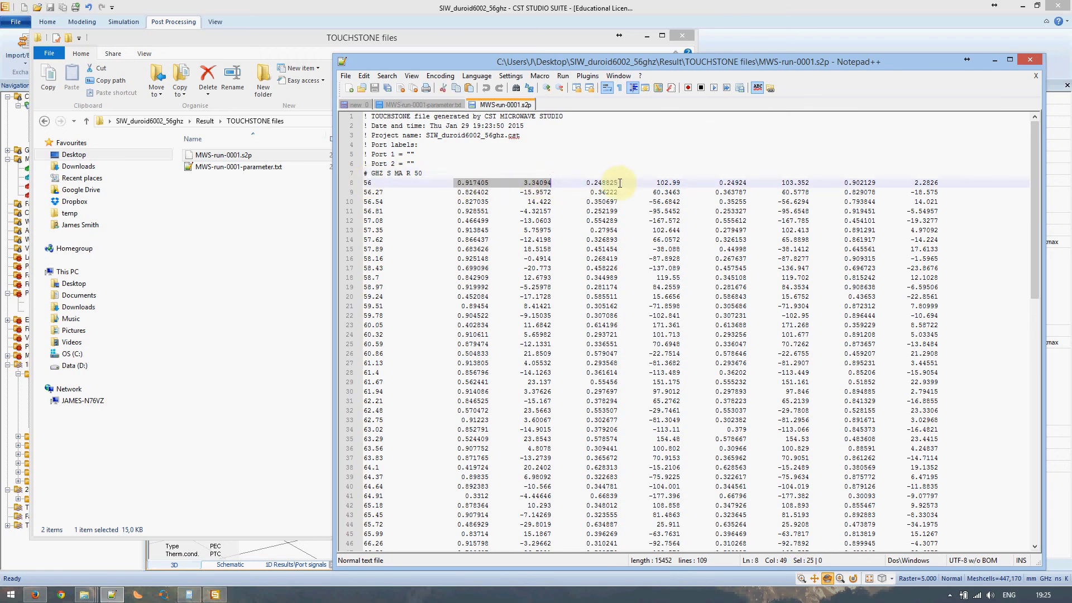
drag(586, 182, 764, 181)
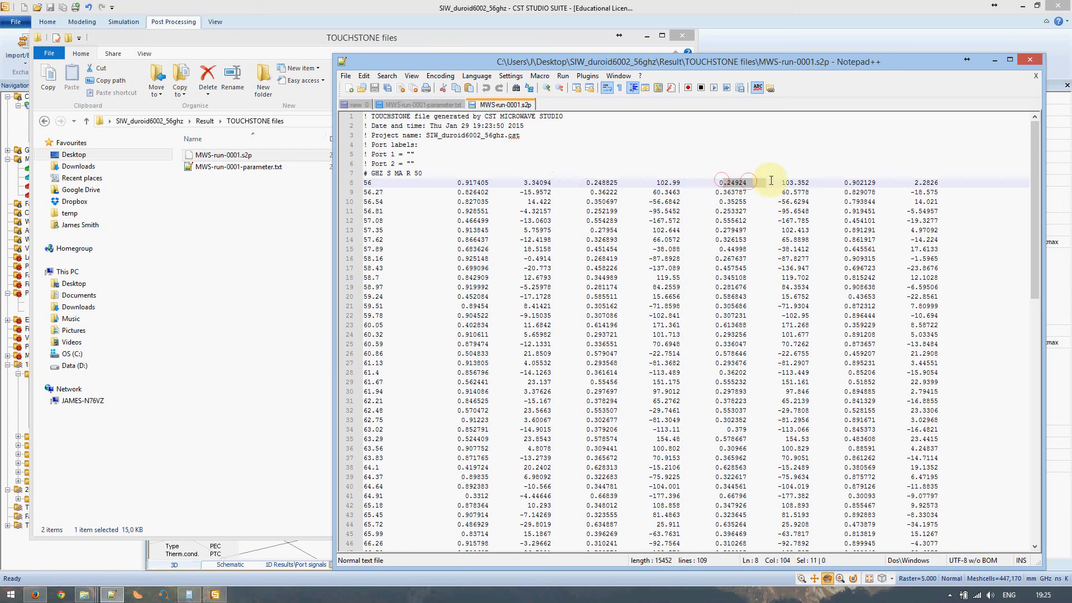
drag(843, 182, 941, 183)
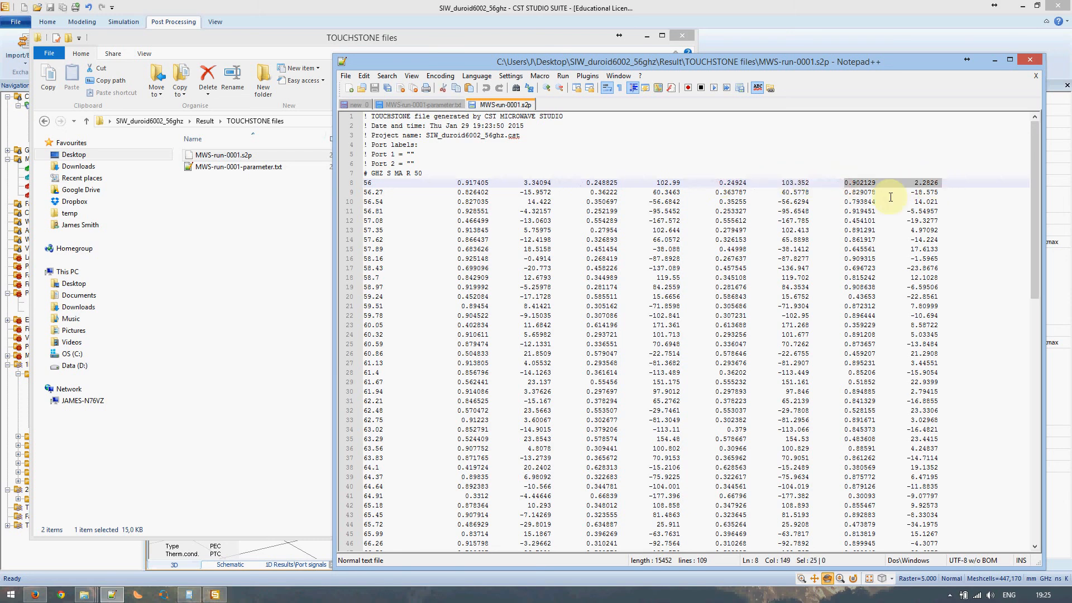
double_click(478, 183)
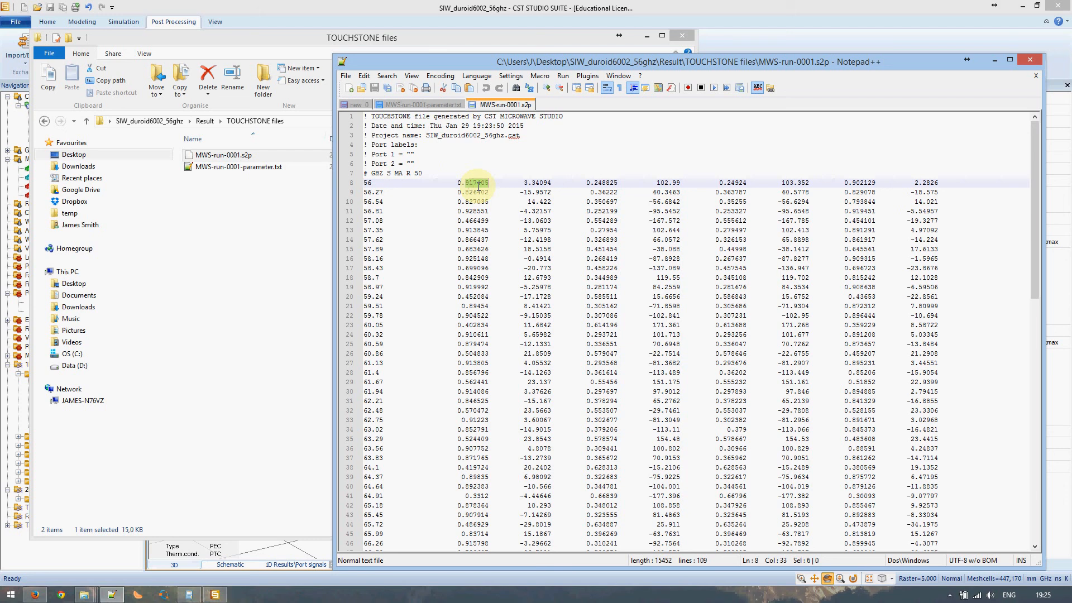
drag(457, 183, 489, 183)
drag(520, 183, 544, 193)
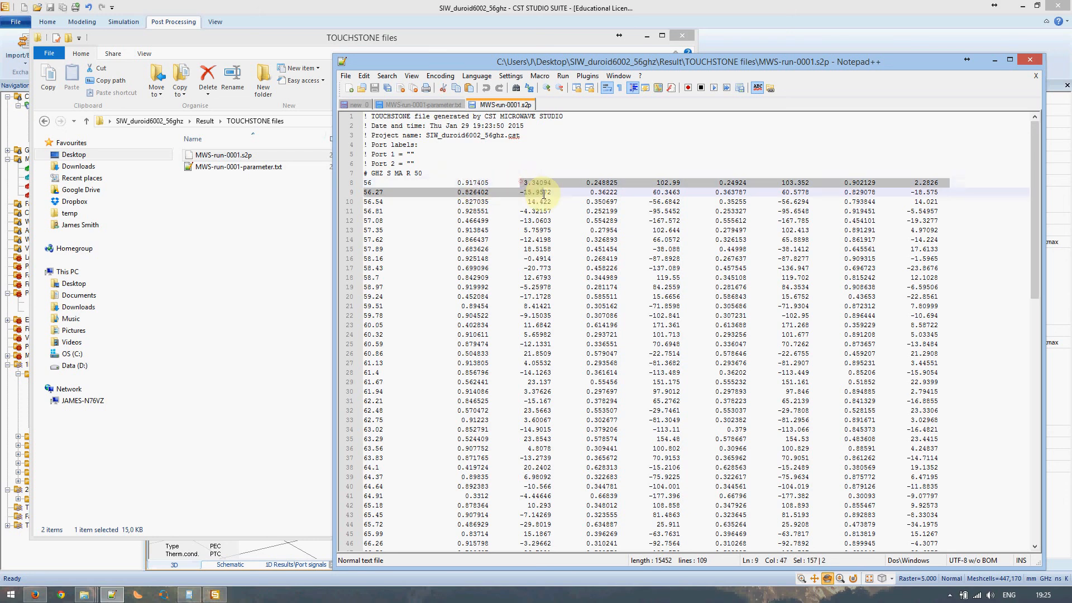
click(586, 180)
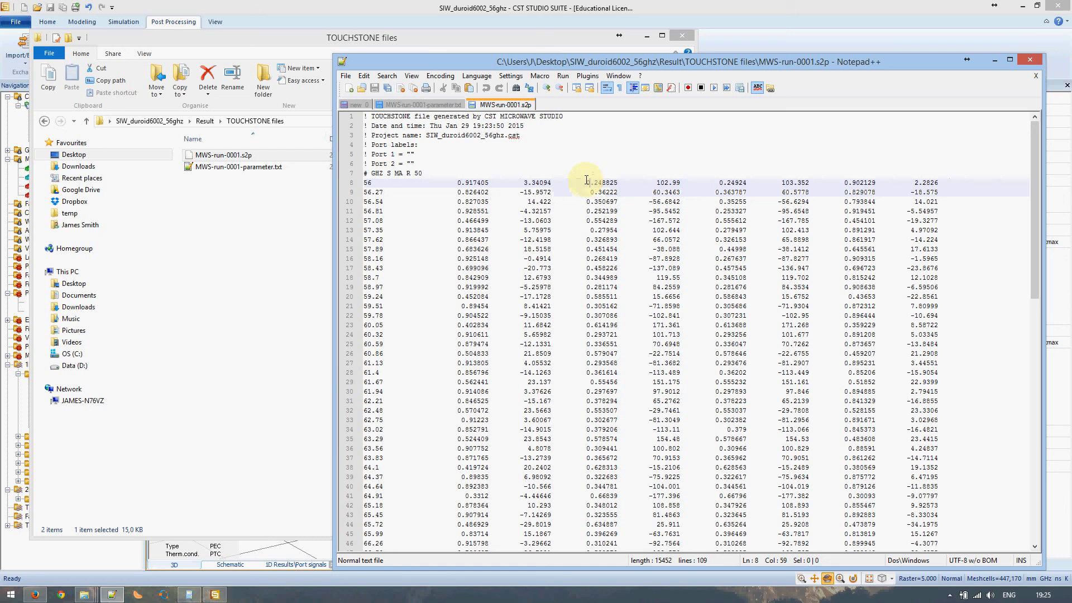
- Block-select the third, fourth and fifth data columns in turn
alt+drag(587, 173, 622, 246)
alt+drag(645, 171, 682, 257)
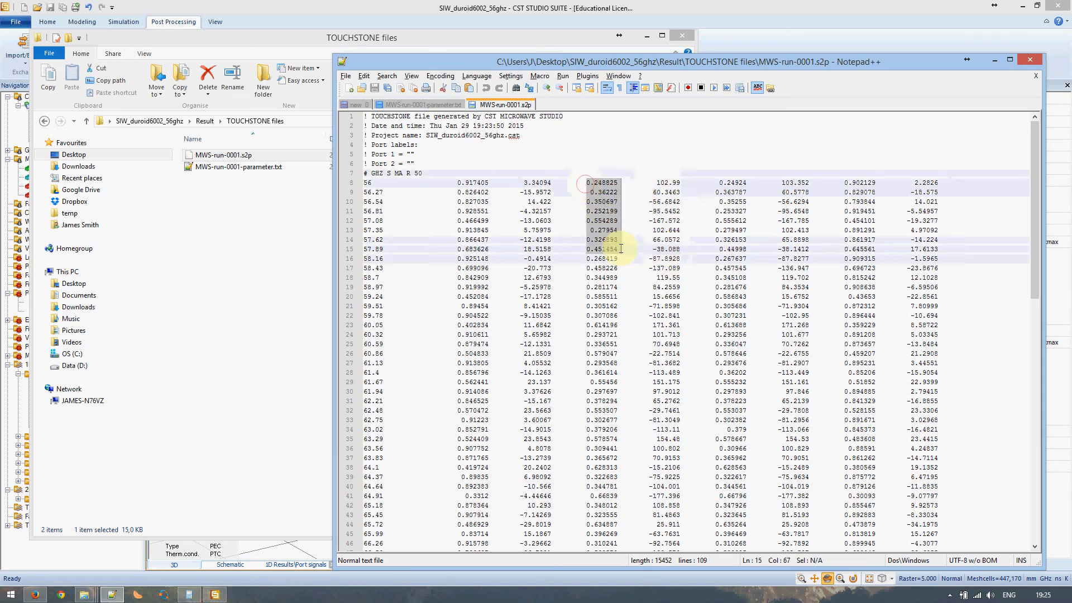
click(696, 259)
alt+drag(715, 178, 751, 269)
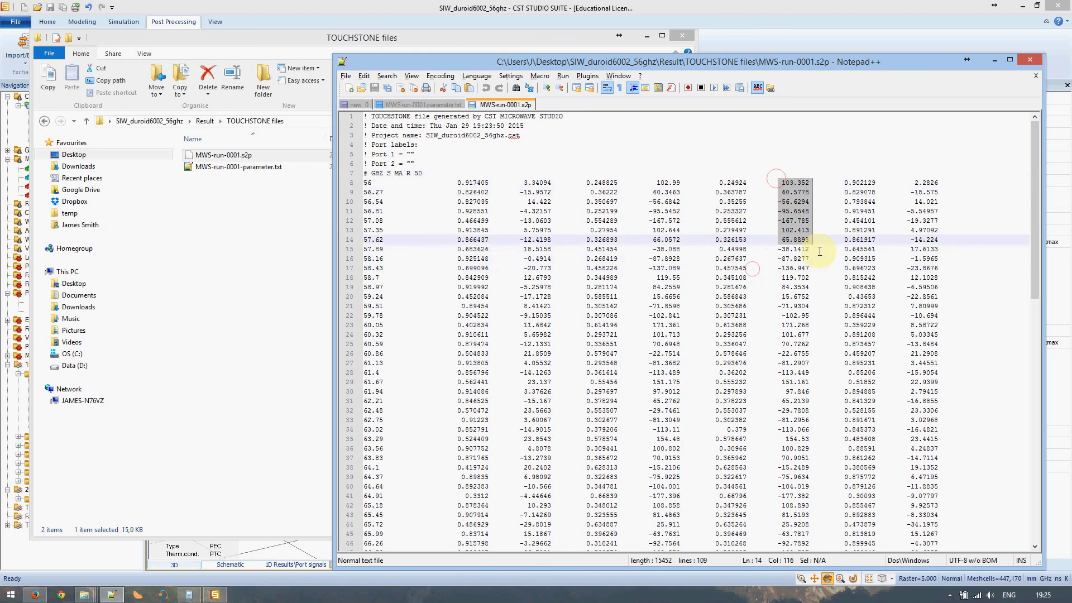
click(785, 192)
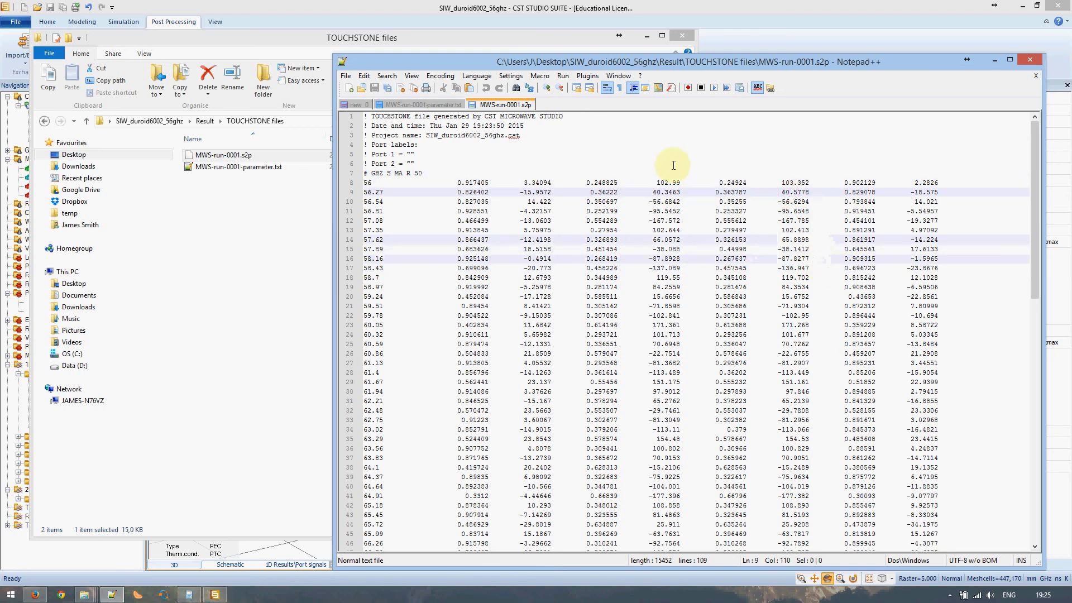